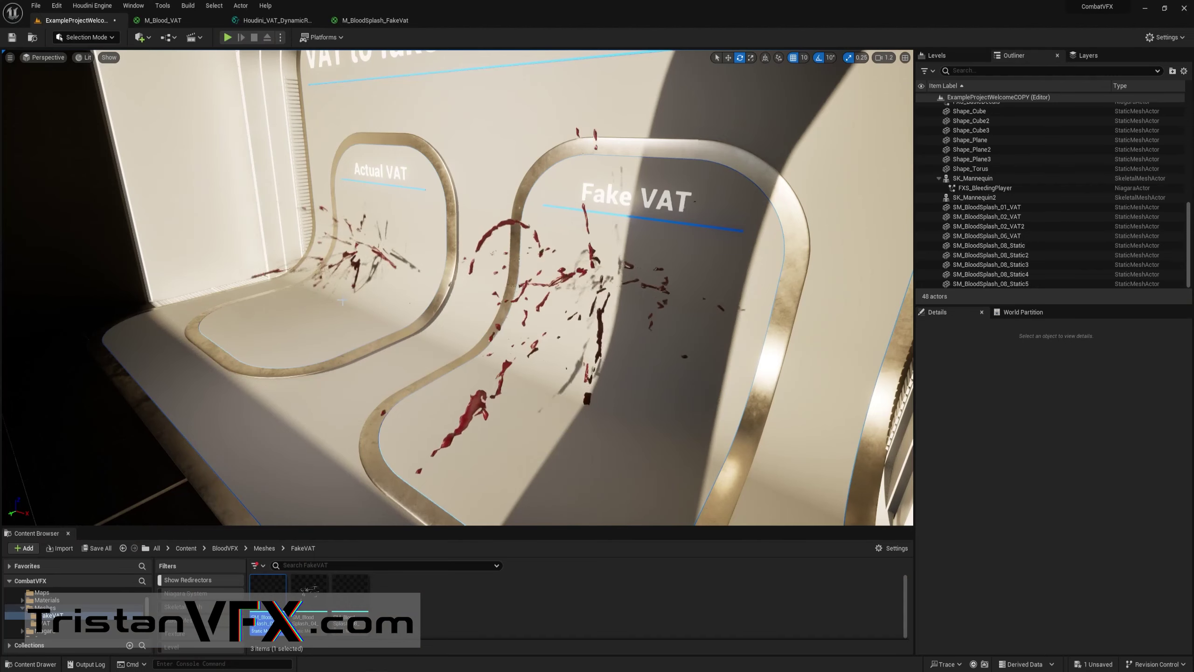
Step: Rotate the blood splash on the Actual VAT display by -10° and clear the viewport of editor overlays
{"action": "right_click_drag", "start_coordinate": [393, 291], "coordinate": [427, 342]}
{"action": "scroll", "coordinate": [393, 291], "scroll_direction": "up", "scroll_amount": 2}
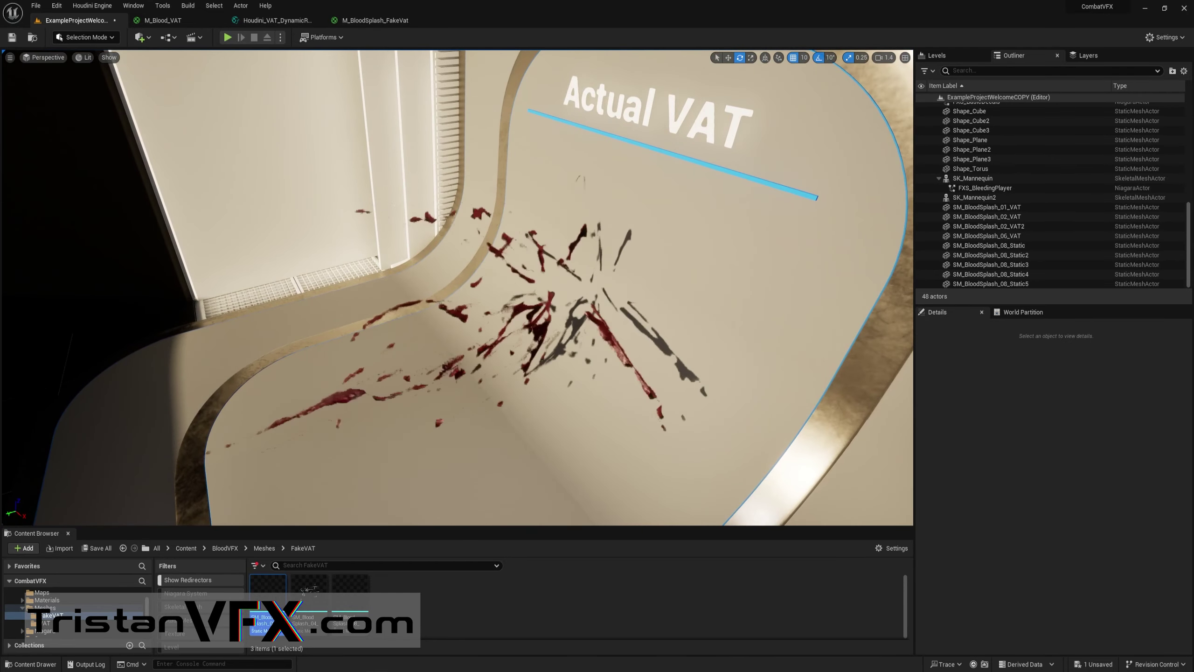
{"action": "left_click", "coordinate": [556, 283]}
{"action": "left_click", "coordinate": [557, 284]}
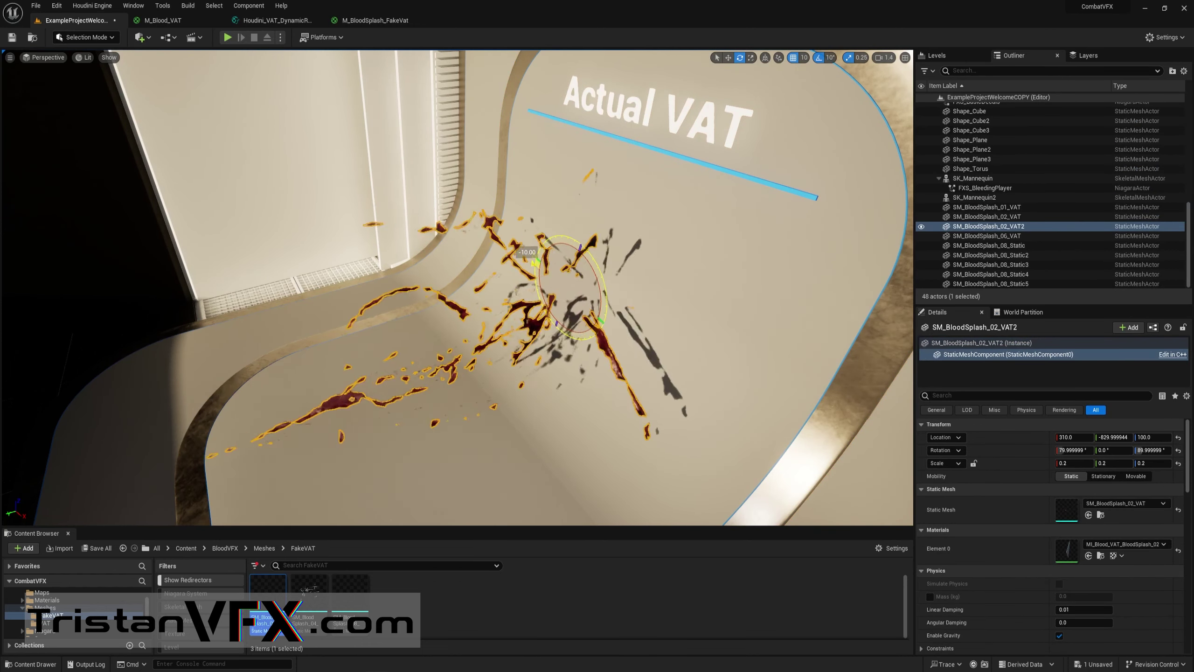
{"action": "left_click_drag", "start_coordinate": [541, 252], "coordinate": [536, 262]}
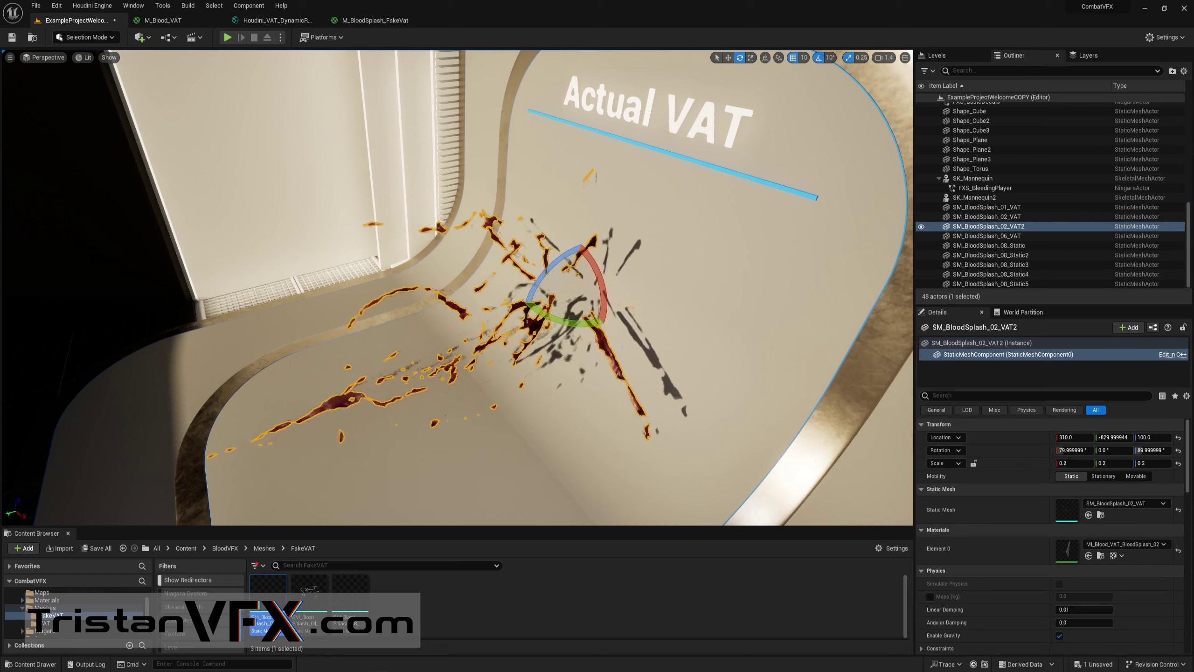
{"action": "left_click", "coordinate": [554, 335]}
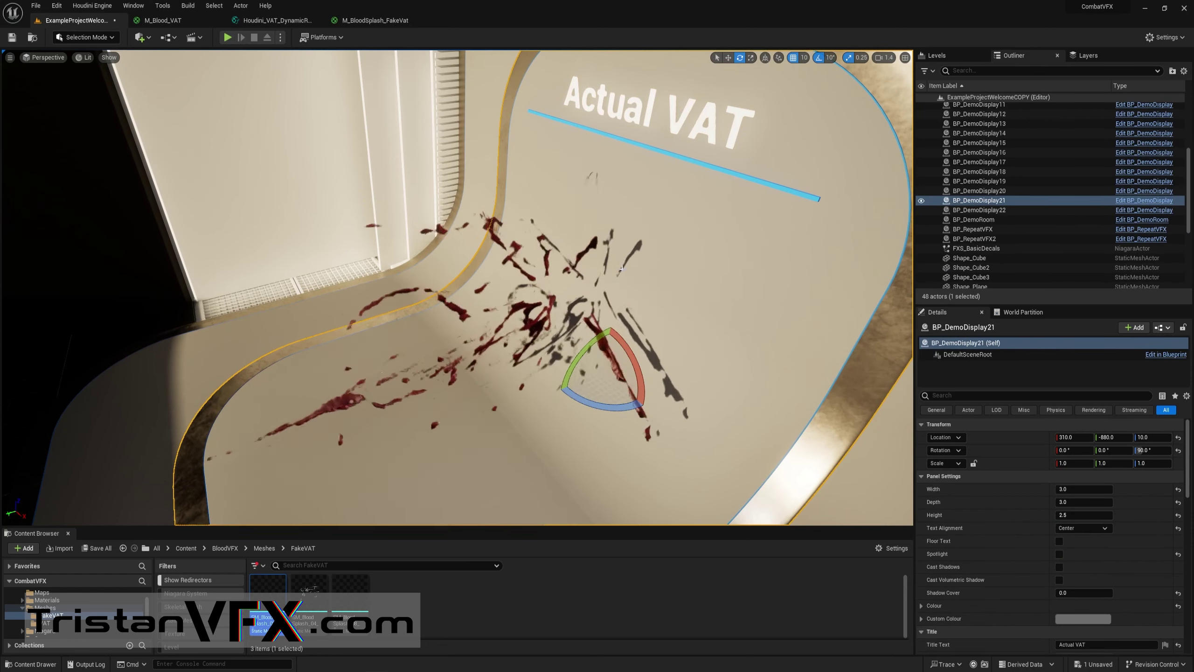
{"action": "key", "text": "g"}
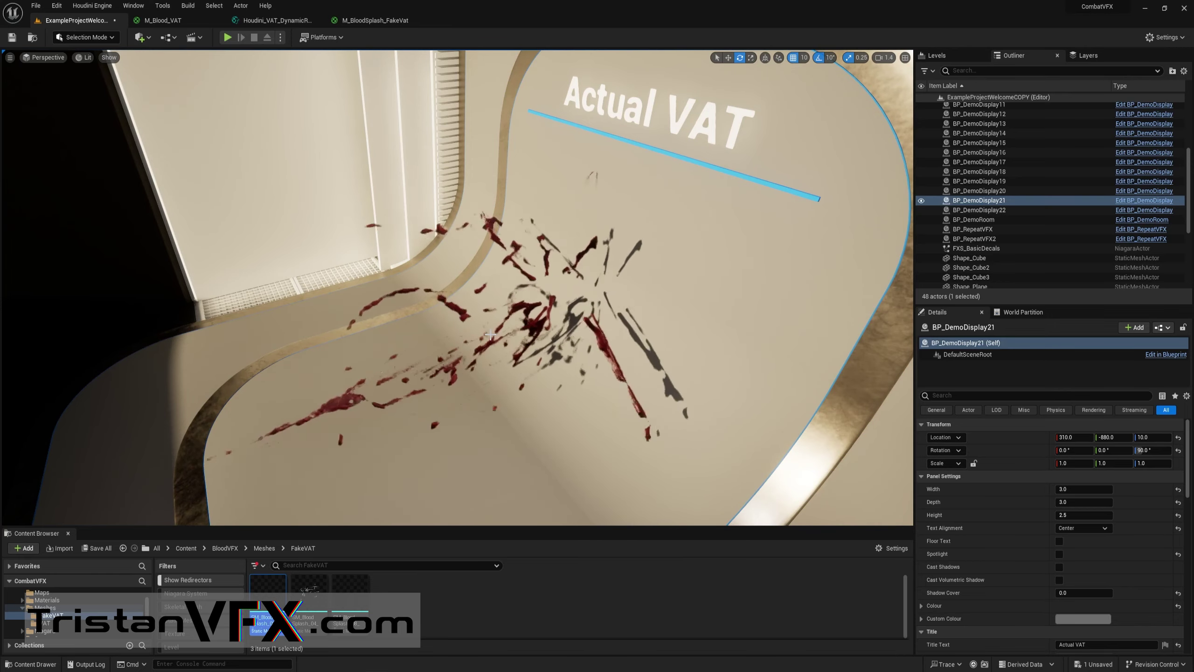
Step: Select the blood splash on the Fake VAT display and rotate it by -160°
{"action": "key", "text": "w"}
{"action": "right_click_drag", "start_coordinate": [489, 336], "coordinate": [489, 336]}
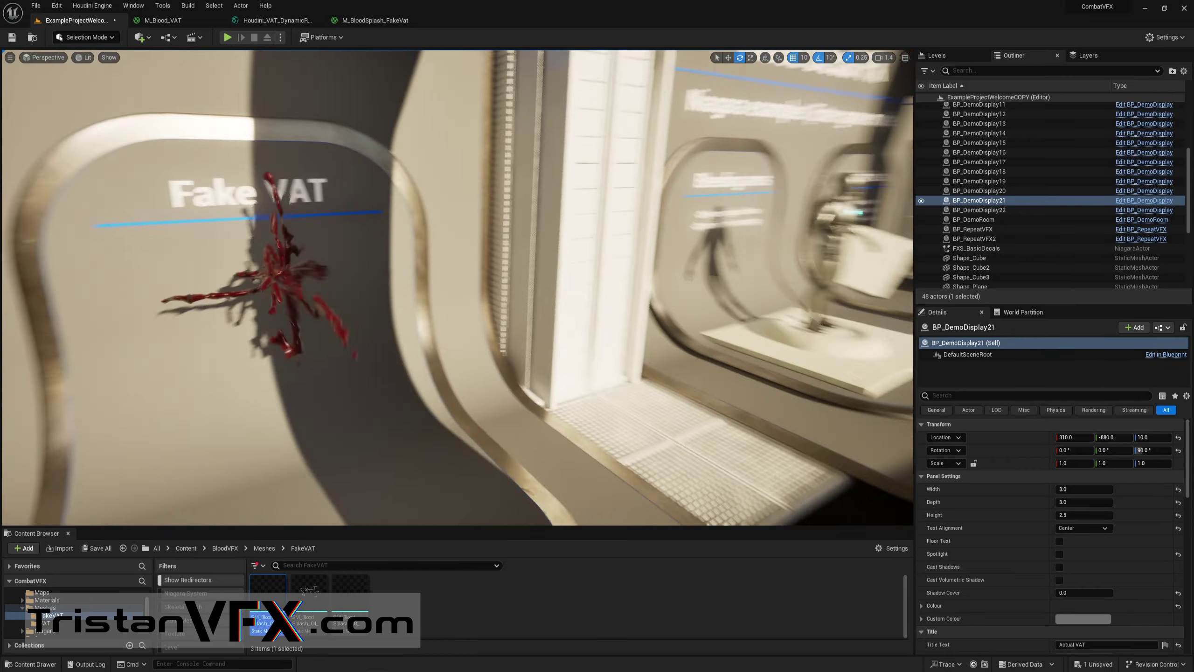
{"action": "mouse_move", "coordinate": [488, 336]}
{"action": "right_mouse_down"}
{"action": "mouse_move", "coordinate": [376, 337]}
{"action": "mouse_move", "coordinate": [497, 344]}
{"action": "mouse_move", "coordinate": [489, 357]}
{"action": "mouse_move", "coordinate": [489, 315]}
{"action": "right_mouse_up"}
{"action": "key", "text": "w"}
{"action": "key", "text": "s"}
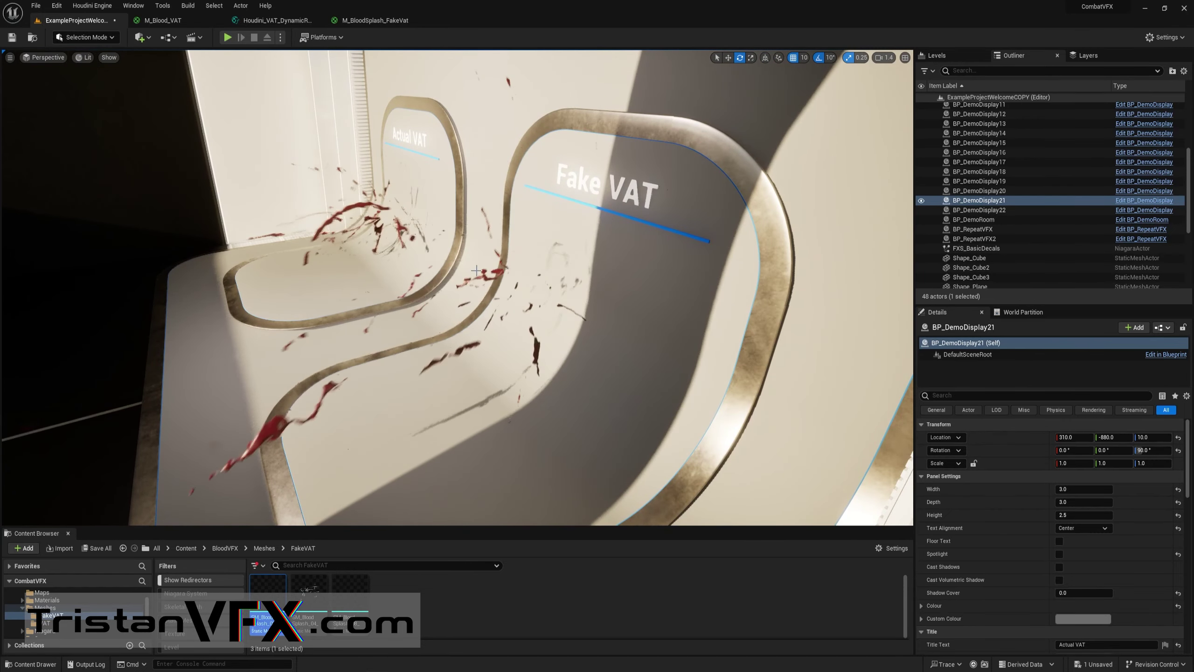
{"action": "left_click", "coordinate": [533, 263]}
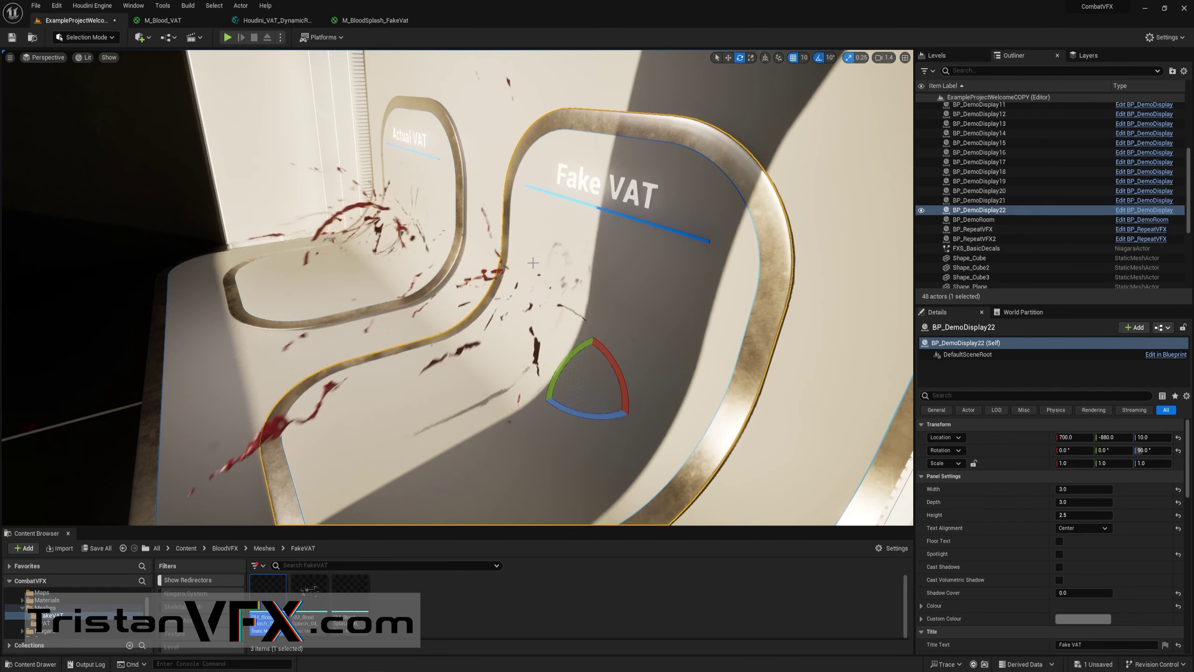
{"action": "left_click", "coordinate": [532, 263]}
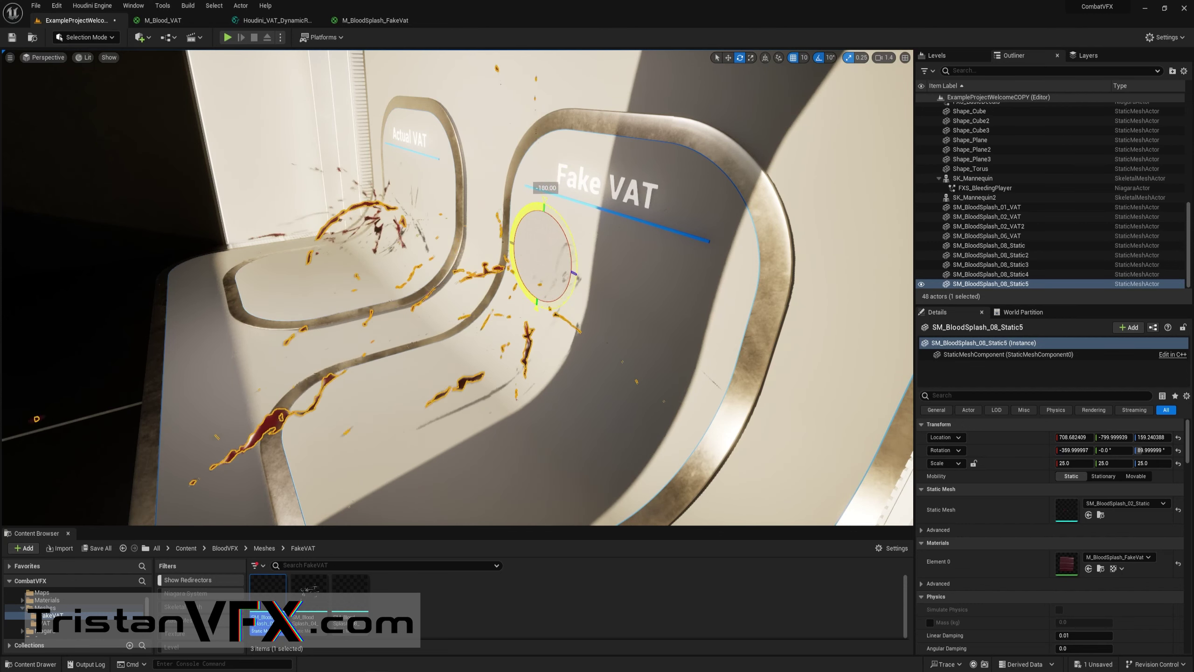
Step: Try rotating the Actual VAT blood splash by -40° to compare it with the fake one, and deselect it
{"action": "right_click_drag", "start_coordinate": [432, 168], "coordinate": [527, 260]}
{"action": "scroll", "coordinate": [527, 259], "scroll_direction": "up", "scroll_amount": 4}
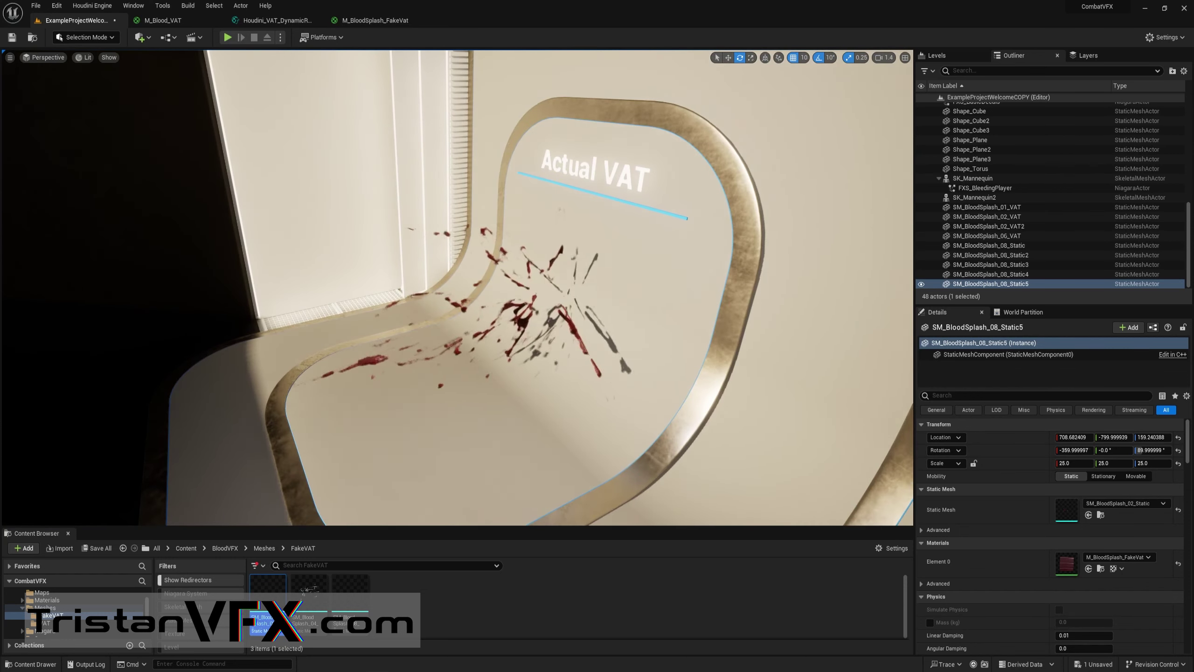
{"action": "left_click", "coordinate": [536, 295]}
{"action": "left_click", "coordinate": [536, 295]}
{"action": "left_click_drag", "start_coordinate": [579, 277], "coordinate": [527, 339]}
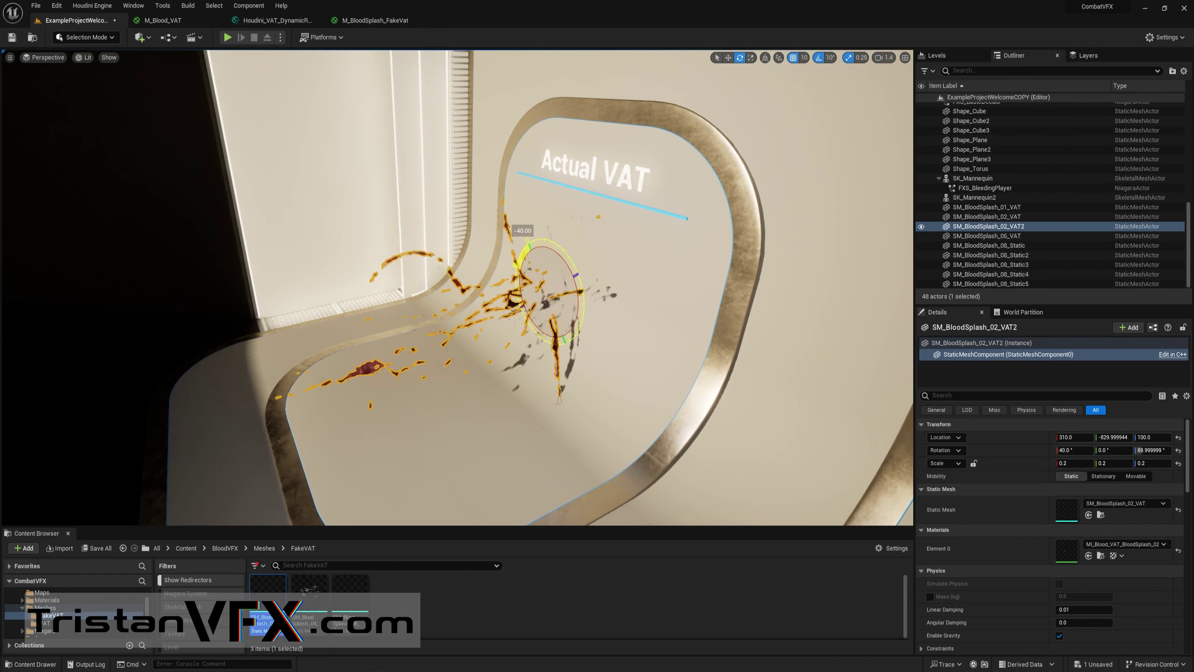
{"action": "key", "text": "Escape"}
{"action": "right_click_drag", "start_coordinate": [537, 294], "coordinate": [559, 300]}
{"action": "right_click_drag", "start_coordinate": [569, 255], "coordinate": [578, 262]}
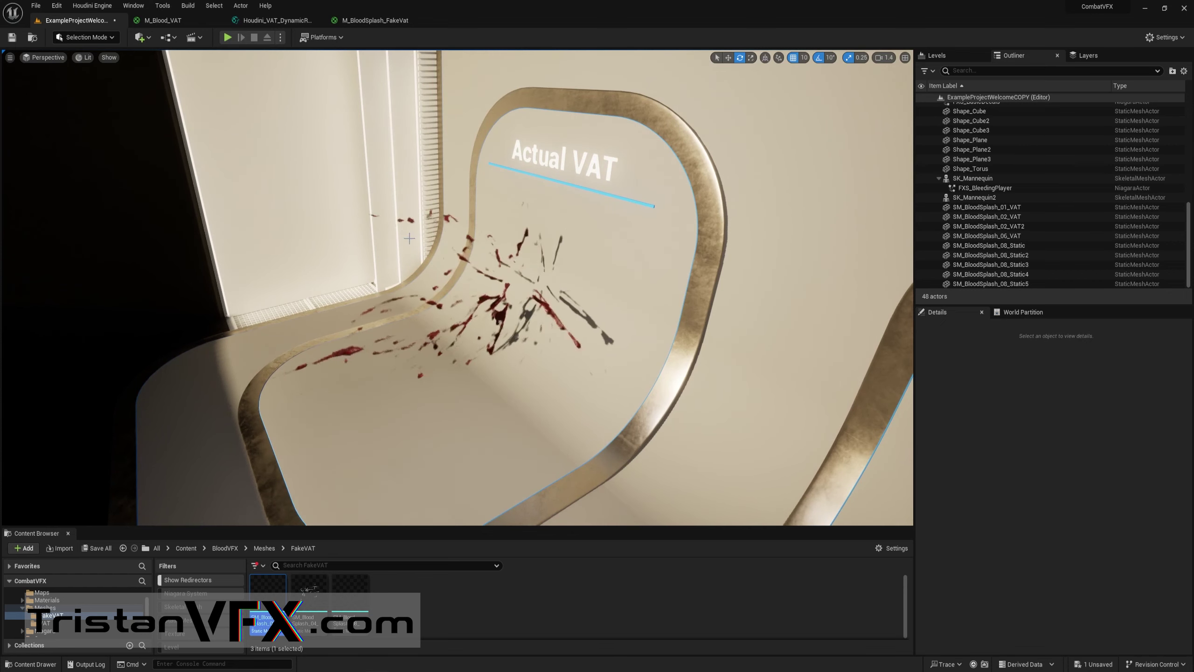
Step: Open the Houdini_VAT_DynamicRemeshing function from its node in the M_Blood_VAT material graph
{"action": "left_click", "coordinate": [163, 20]}
{"action": "scroll", "coordinate": [640, 234], "scroll_direction": "down", "scroll_amount": 2}
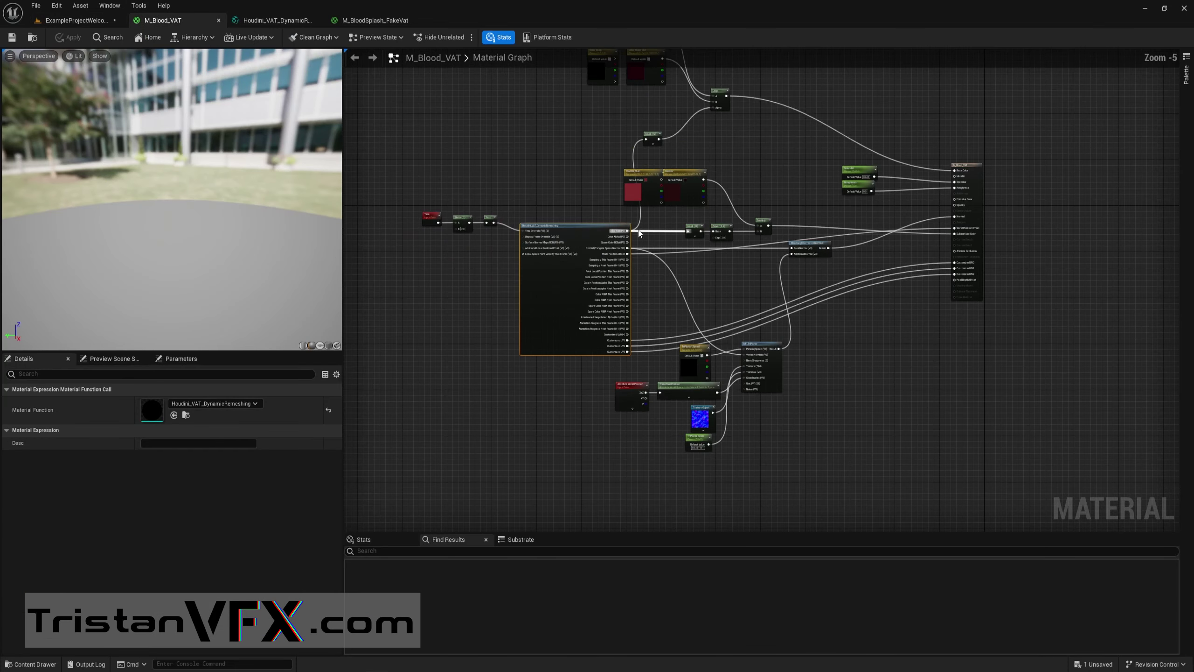
{"action": "right_click_drag", "start_coordinate": [610, 245], "coordinate": [642, 234]}
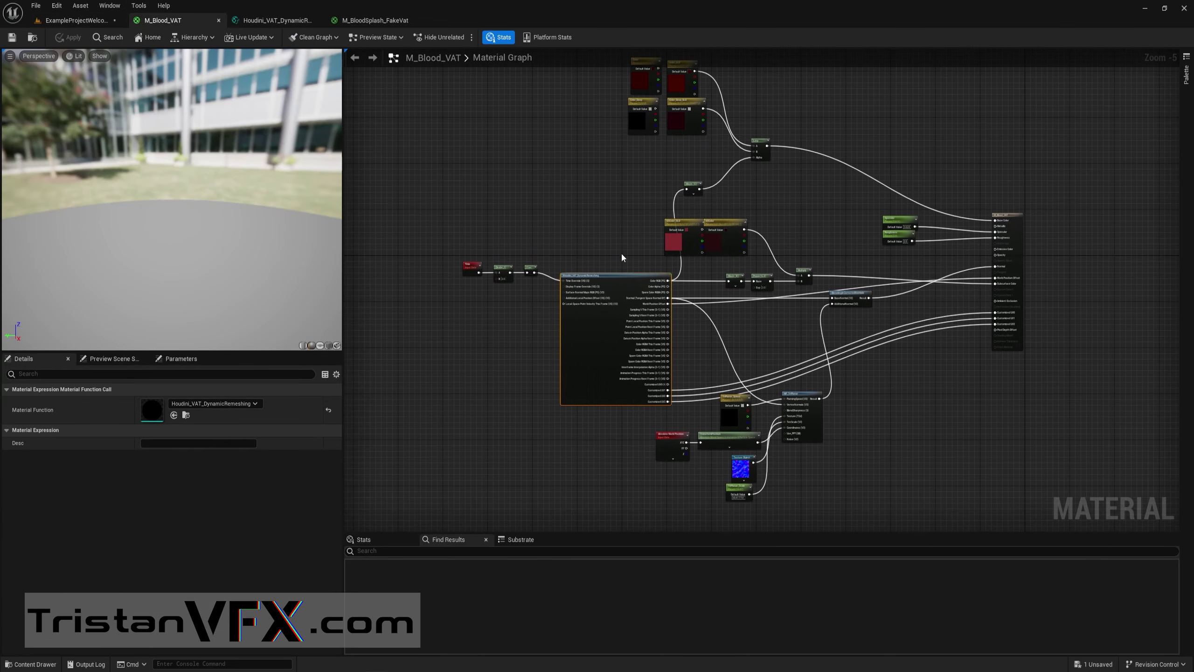
{"action": "scroll", "coordinate": [620, 279], "scroll_direction": "up", "scroll_amount": 3}
{"action": "double_click", "coordinate": [626, 272]}
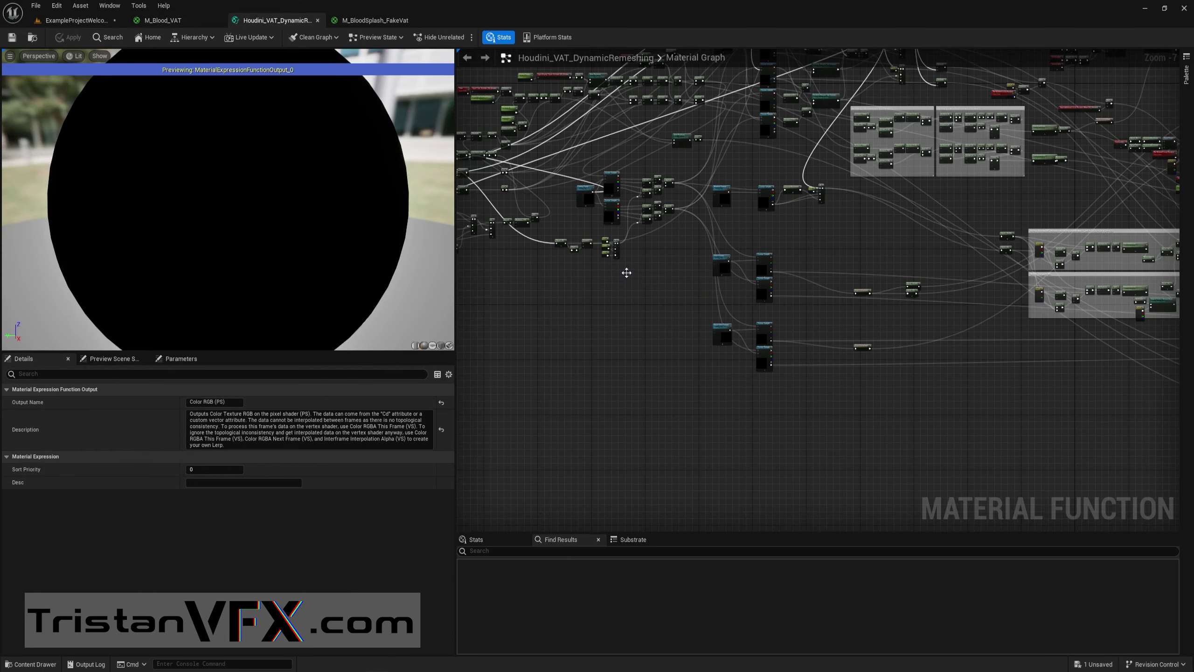
Step: Examine the node network of the Houdini_VAT_DynamicRemeshing material function
{"action": "right_click_drag", "start_coordinate": [626, 277], "coordinate": [813, 392]}
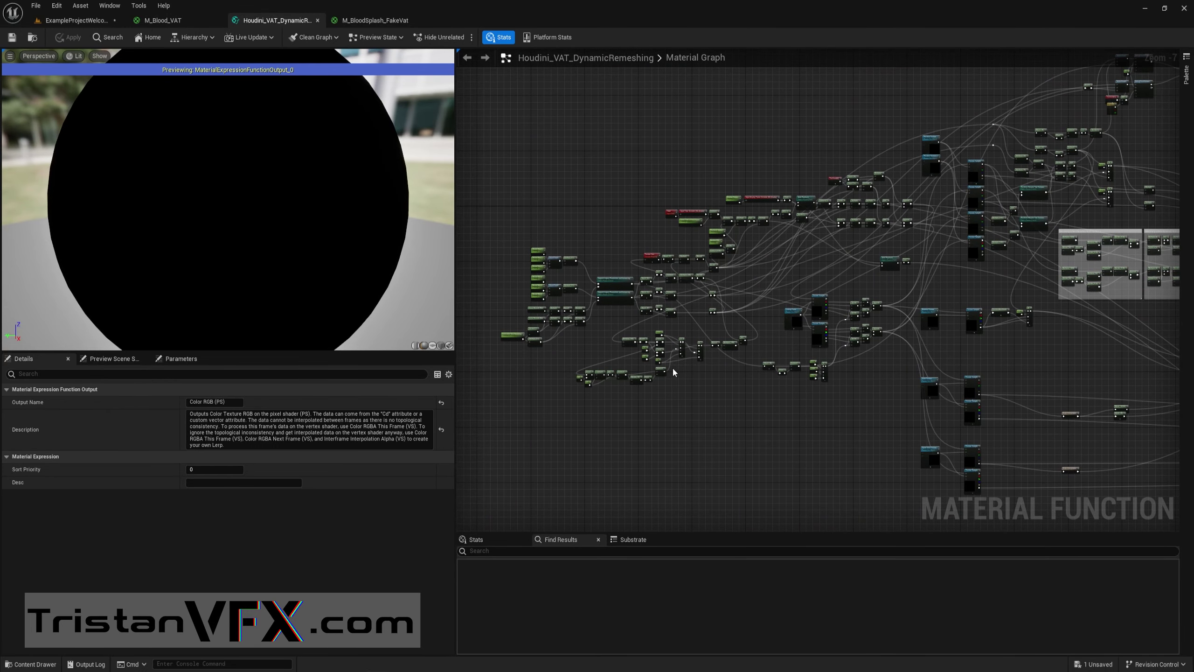
{"action": "scroll", "coordinate": [661, 370], "scroll_direction": "up", "scroll_amount": 5}
{"action": "right_click_drag", "start_coordinate": [651, 368], "coordinate": [113, 666]}
{"action": "right_click_drag", "start_coordinate": [814, 348], "coordinate": [411, 548]}
{"action": "right_click_drag", "start_coordinate": [1158, 472], "coordinate": [699, 140]}
{"action": "scroll", "coordinate": [702, 147], "scroll_direction": "down", "scroll_amount": 3}
{"action": "scroll", "coordinate": [706, 185], "scroll_direction": "down", "scroll_amount": 2}
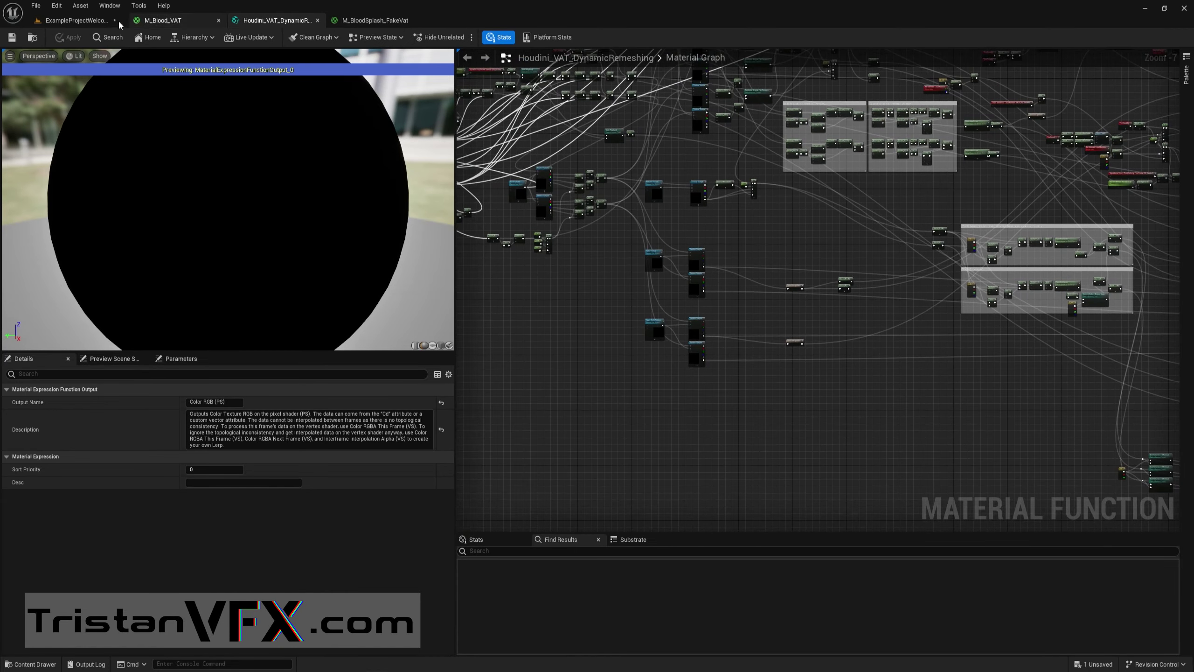
Step: Return to the level and view the Houdini VATs displays for BloodSplash_01, BloodSplash_02 and BloodSplash_06
{"action": "left_click", "coordinate": [77, 21]}
{"action": "key", "text": "s"}
{"action": "right_click_drag", "start_coordinate": [556, 179], "coordinate": [635, 183]}
{"action": "key", "text": "w"}
{"action": "key", "text": "w"}
{"action": "key", "text": "s"}
{"action": "right_click_drag", "start_coordinate": [498, 183], "coordinate": [465, 164]}
{"action": "key", "text": "s"}
{"action": "key", "text": "w"}
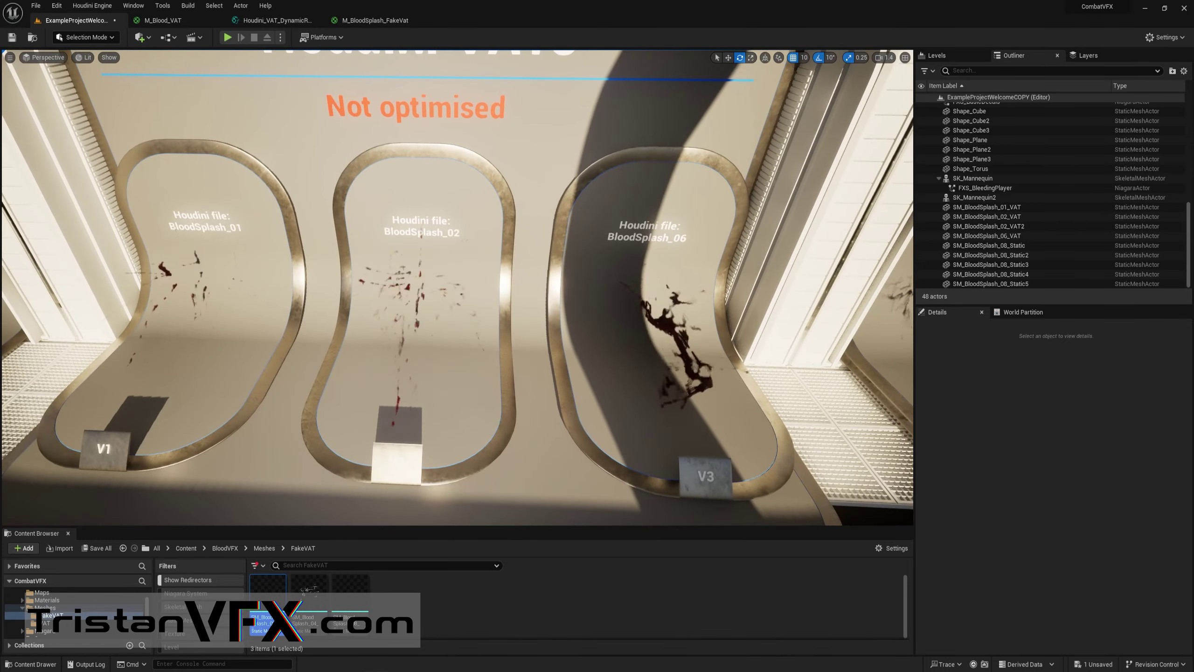
Step: Fly back to the VAT to fake VAT comparison and view both blood splashes side by side
{"action": "key", "text": "d"}
{"action": "right_click_drag", "start_coordinate": [465, 164], "coordinate": [348, 186]}
{"action": "key", "text": "w"}
{"action": "key", "text": "d"}
{"action": "key", "text": "w"}
{"action": "key", "text": "s"}
{"action": "key", "text": "d"}
{"action": "key", "text": "w"}
{"action": "key", "text": "s"}
{"action": "key", "text": "a"}
{"action": "key", "text": "a"}
{"action": "key", "text": "w"}
{"action": "key", "text": "s"}
{"action": "right_click_drag", "start_coordinate": [437, 190], "coordinate": [423, 191]}
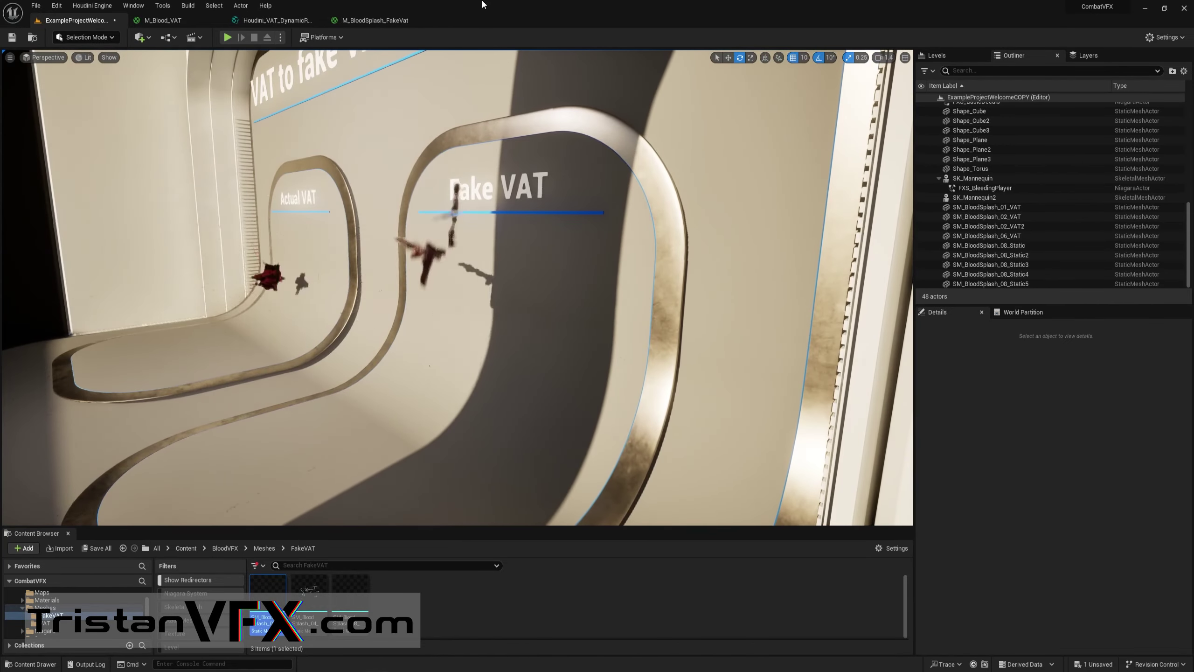
Step: Examine the node groups of the M_BloodSplash_FakeVat material graph
{"action": "left_click", "coordinate": [374, 20]}
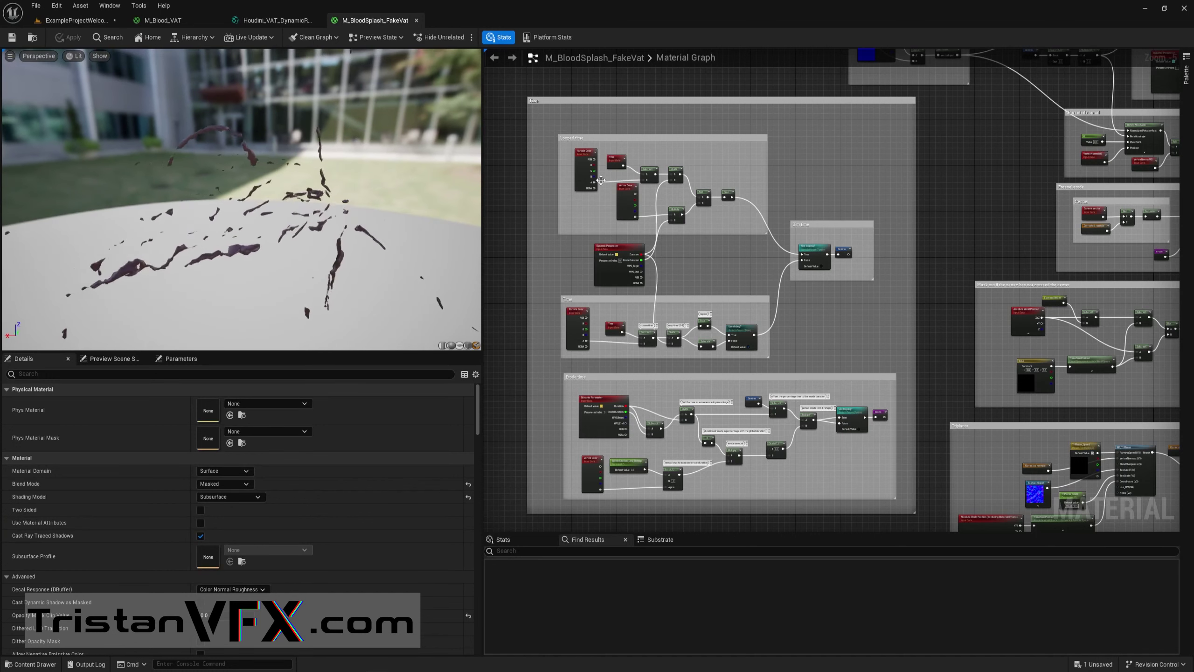
{"action": "scroll", "coordinate": [865, 247], "scroll_direction": "down", "scroll_amount": 2}
{"action": "right_click_drag", "start_coordinate": [874, 248], "coordinate": [704, 355]}
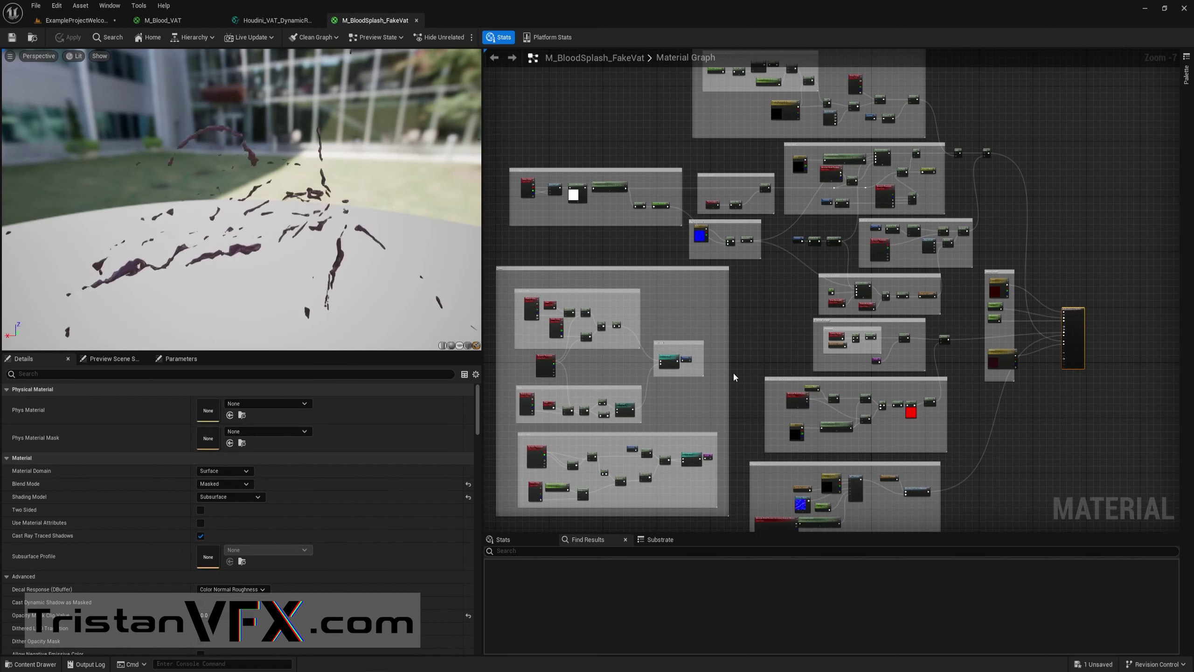
Step: Open the static mesh used by the Fake VAT splash in the level and inspect it up close
{"action": "left_click", "coordinate": [75, 20]}
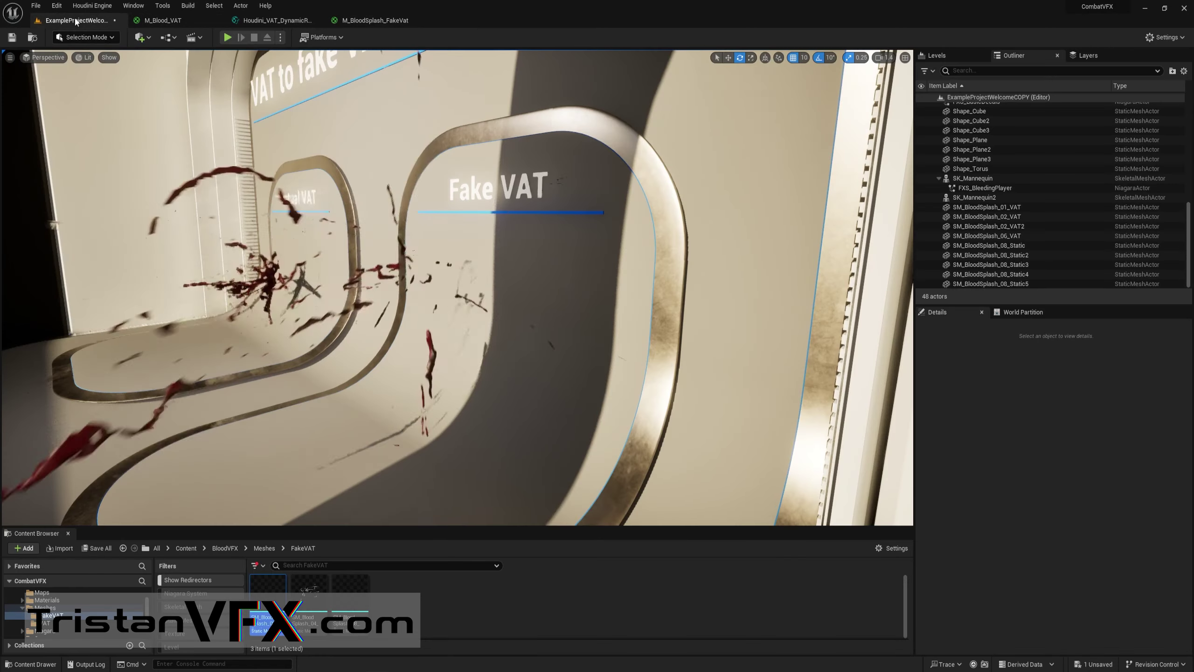
{"action": "left_click", "coordinate": [320, 244]}
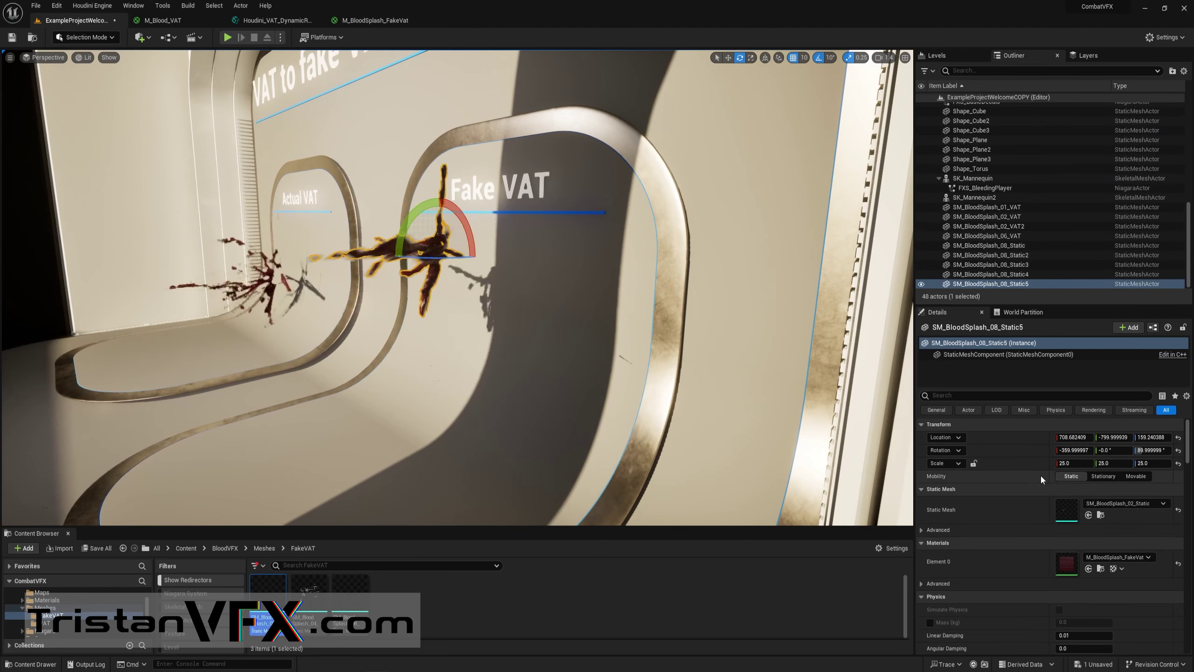
{"action": "double_click", "coordinate": [1073, 515]}
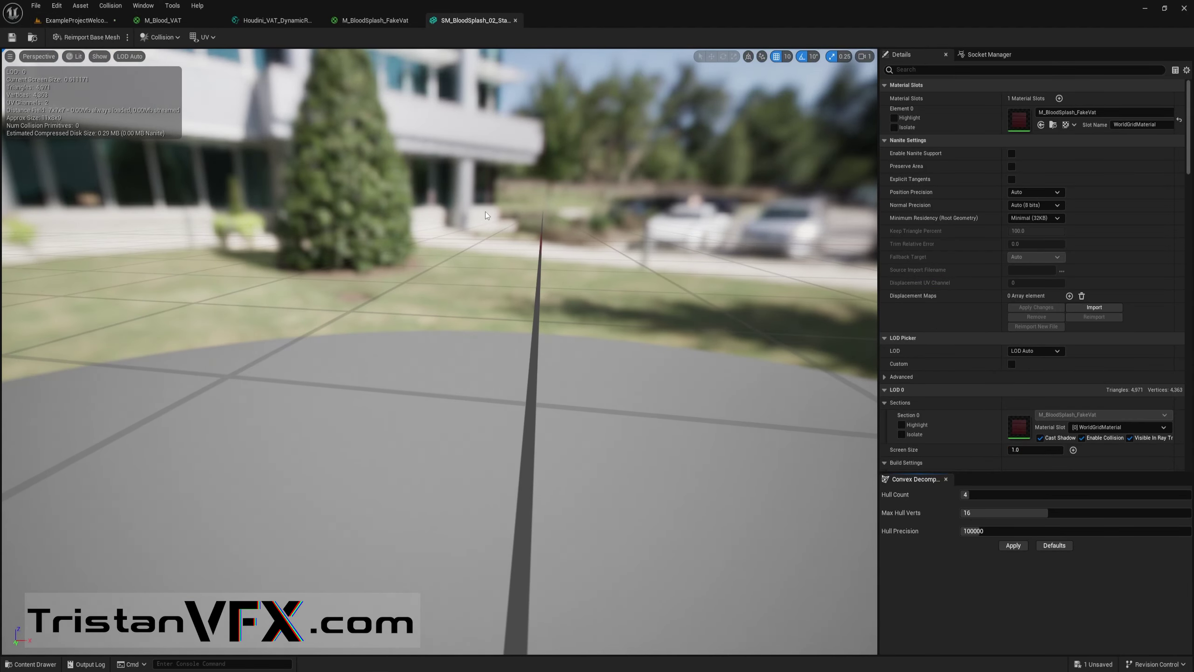
{"action": "key", "text": "f"}
{"action": "right_click_drag", "start_coordinate": [351, 201], "coordinate": [200, 201], "text": "alt"}
{"action": "left_click_drag", "start_coordinate": [351, 201], "coordinate": [351, 201]}
{"action": "right_click_drag", "start_coordinate": [350, 202], "coordinate": [339, 173], "text": "alt"}
Step: Return to the level, deselect the splash and survey the row of blood effect displays
{"action": "left_click", "coordinate": [67, 23]}
{"action": "key", "text": "s"}
{"action": "key", "text": "Escape"}
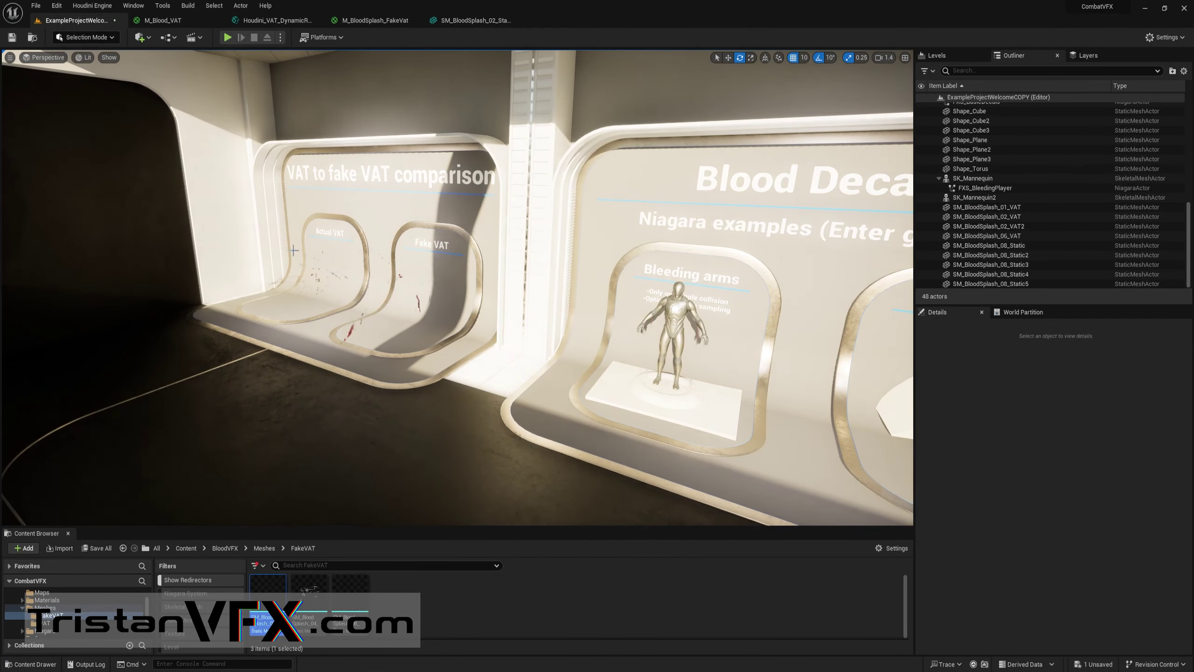
{"action": "mouse_move", "coordinate": [352, 311]}
{"action": "right_mouse_down"}
{"action": "mouse_move", "coordinate": [518, 305]}
{"action": "mouse_move", "coordinate": [349, 313]}
{"action": "right_mouse_up"}
{"action": "key", "text": "w"}
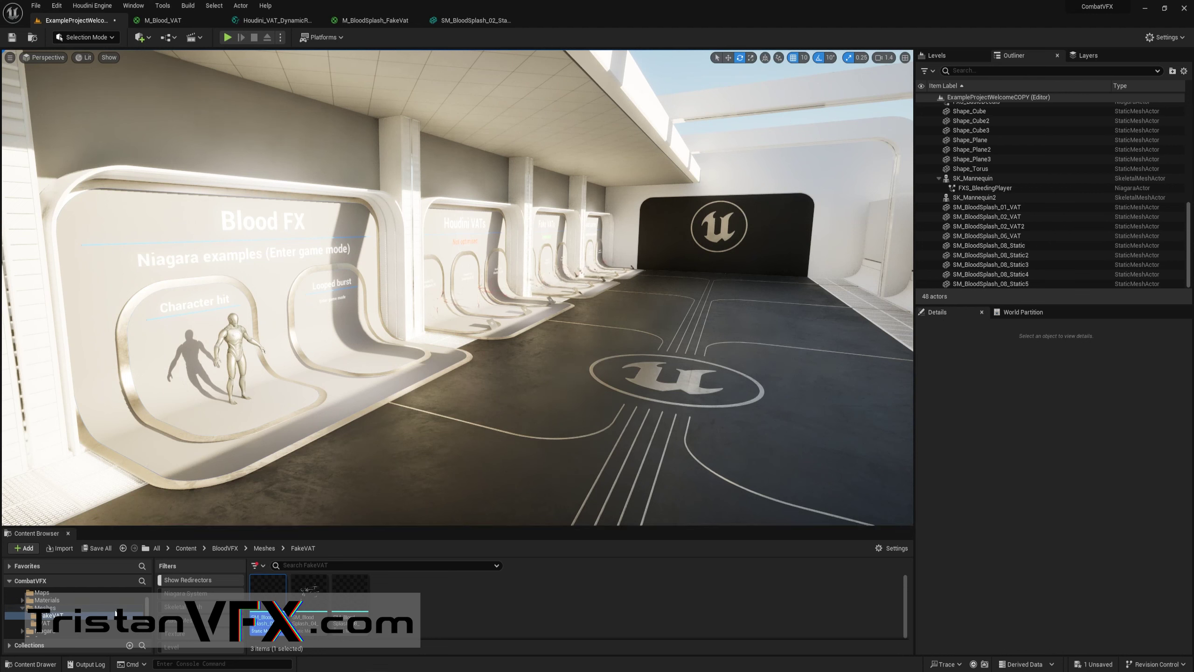
Step: Switch to File Explorer and open the Houdini folder beside the CombatVFX project folder
{"action": "key", "text": "alt+Tab"}
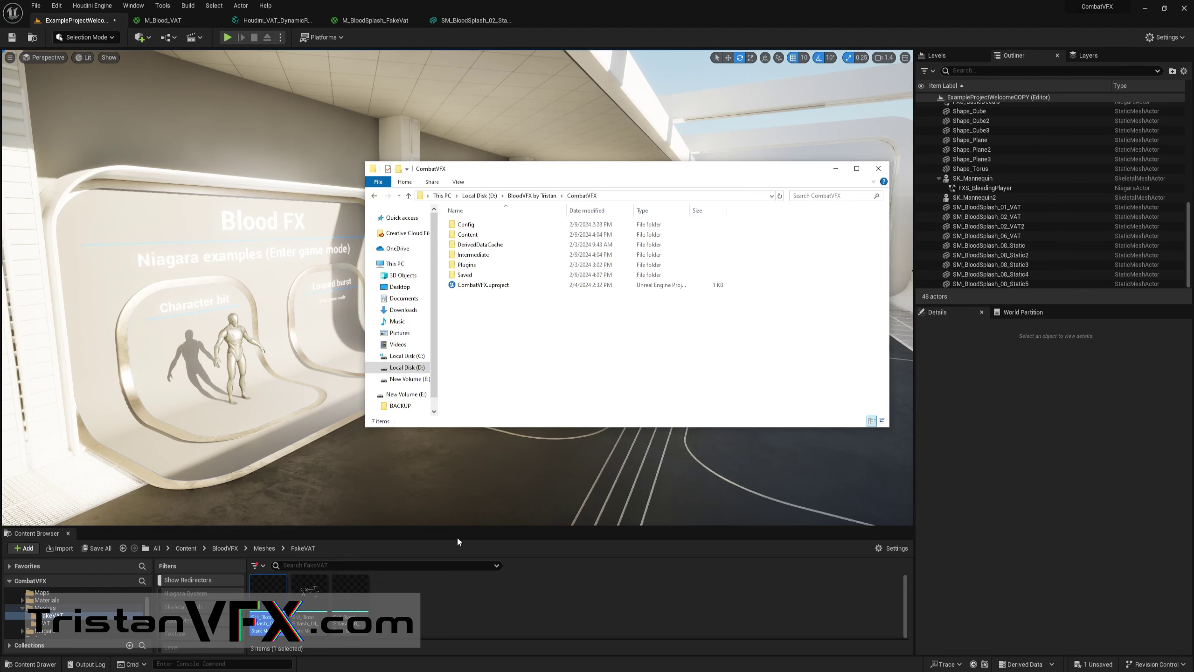
{"action": "left_click", "coordinate": [540, 197]}
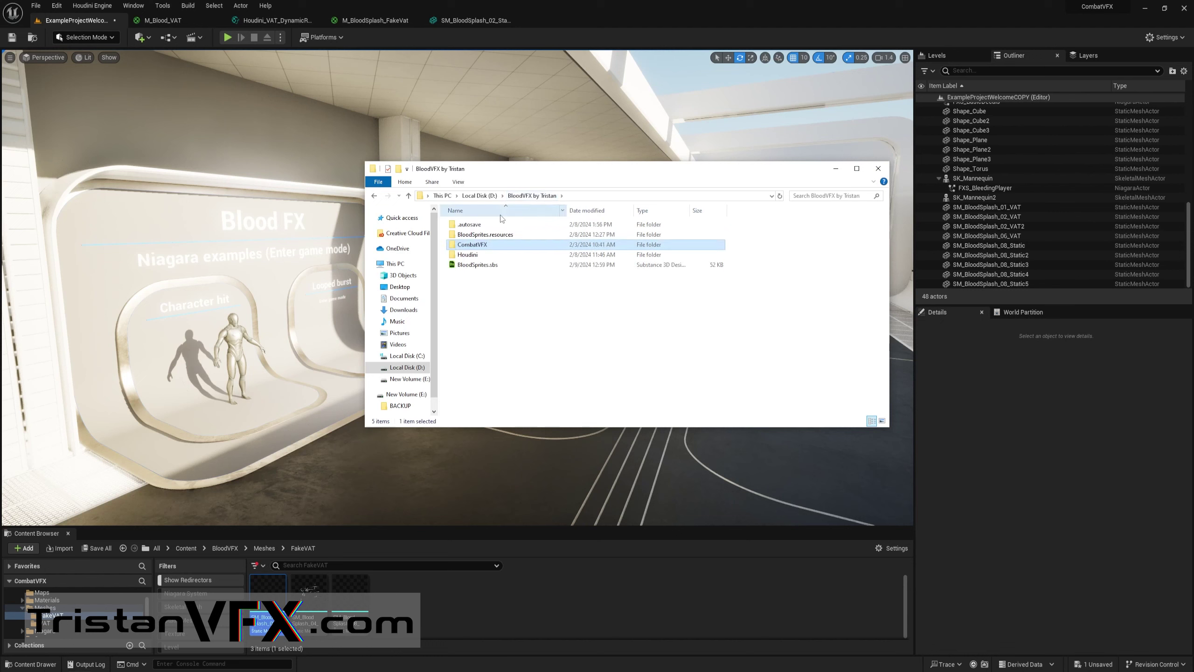
{"action": "double_click", "coordinate": [496, 256]}
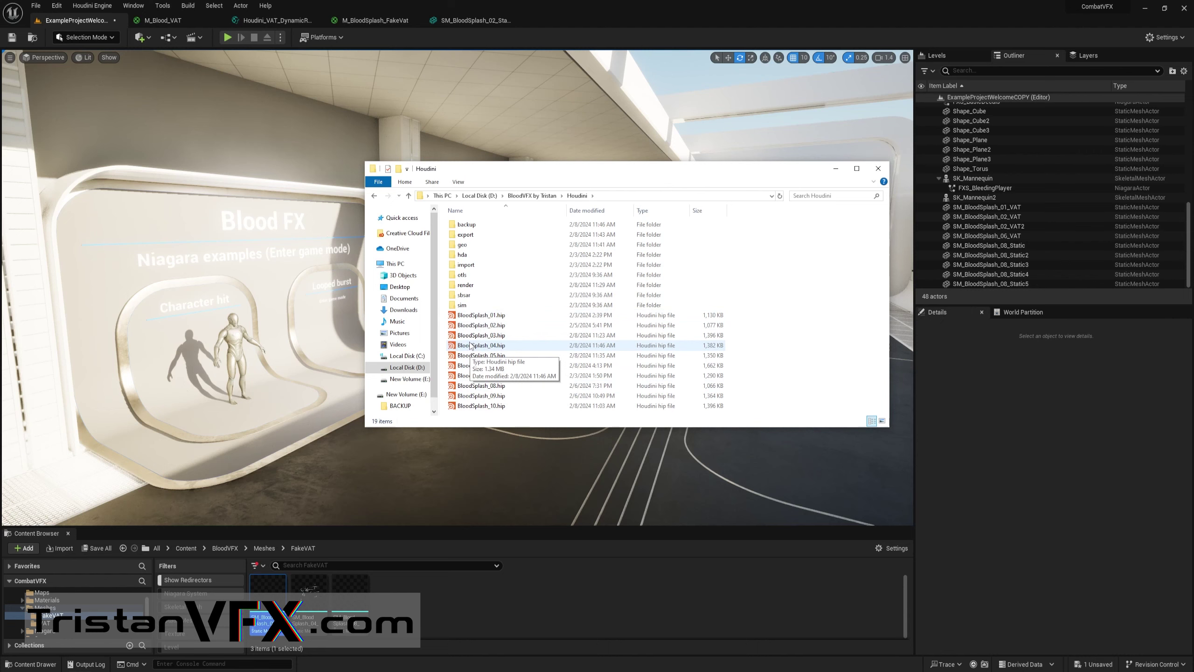
Step: Switch to Houdini, display the emitter object and open its geometry network
{"action": "right_click_drag", "start_coordinate": [321, 319], "coordinate": [544, 398]}
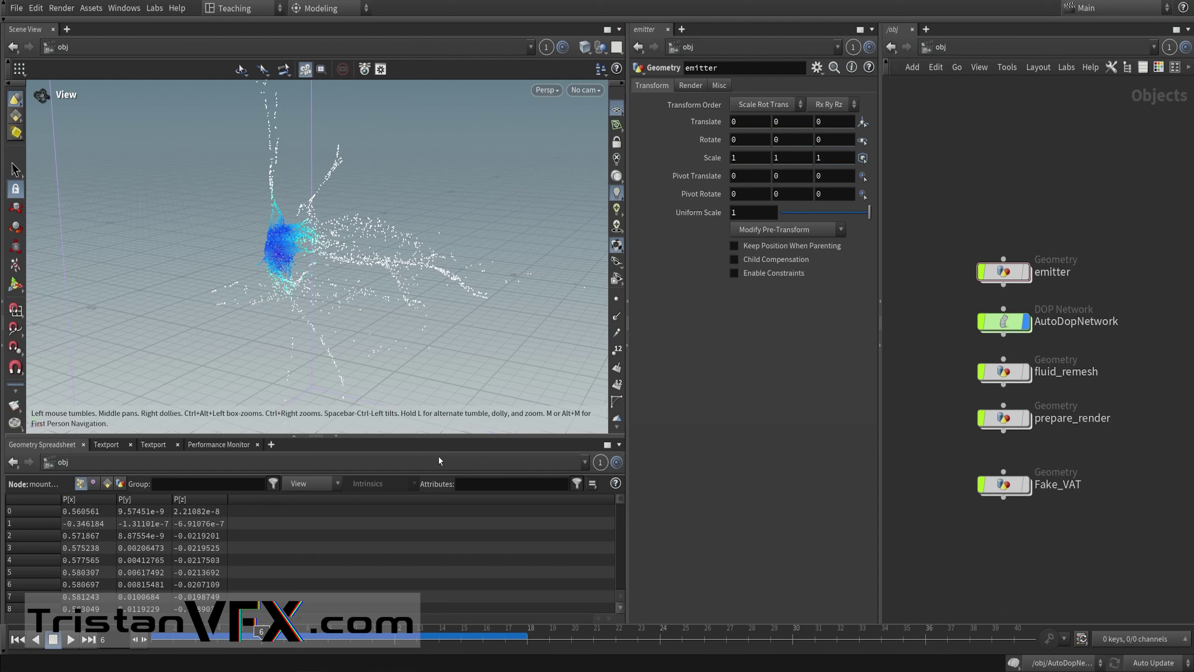
{"action": "left_click", "coordinate": [1026, 271]}
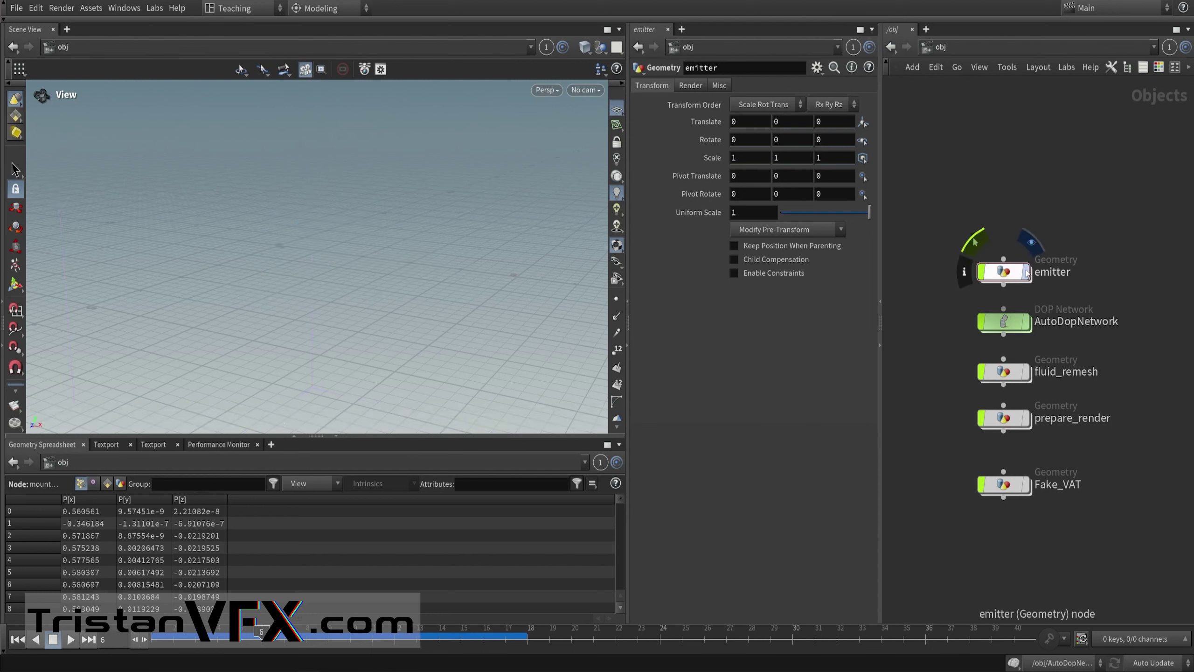
{"action": "double_click", "coordinate": [1005, 269]}
{"action": "scroll", "coordinate": [1004, 268], "scroll_direction": "down", "scroll_amount": 1}
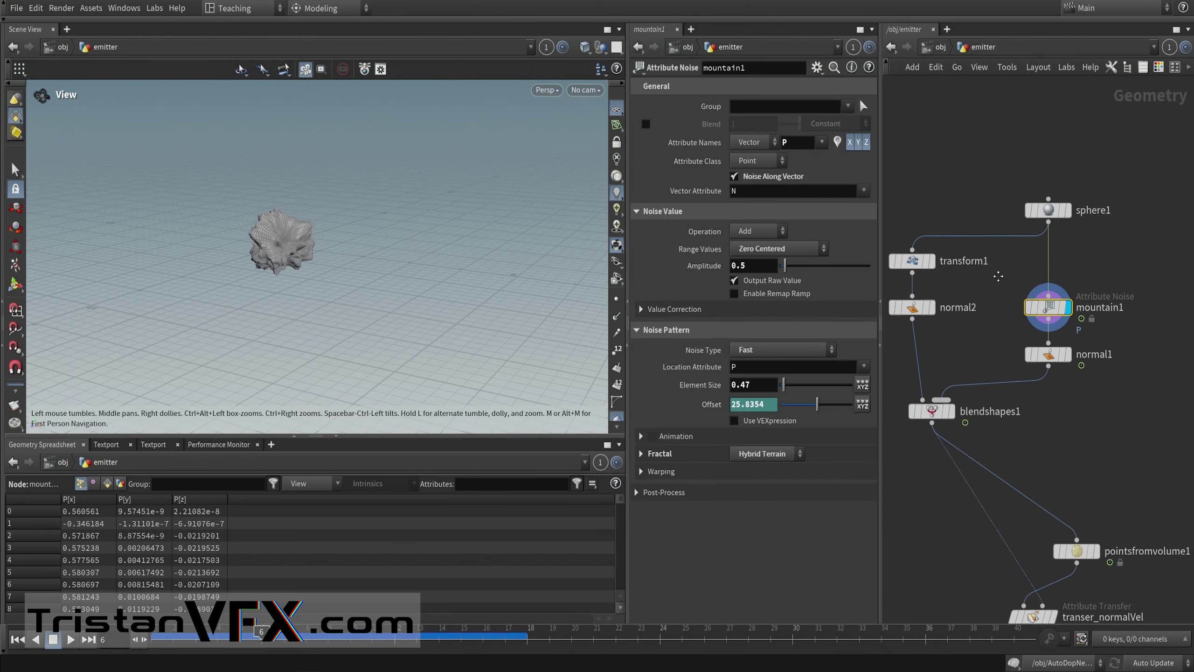
Step: Display the output of the sphere1 node and show its parameters
{"action": "scroll", "coordinate": [1044, 210], "scroll_direction": "up", "scroll_amount": 4}
{"action": "middle_click_drag", "start_coordinate": [963, 200], "coordinate": [910, 178]}
{"action": "scroll", "coordinate": [910, 178], "scroll_direction": "down", "scroll_amount": 1}
{"action": "key", "text": "r"}
{"action": "left_click", "coordinate": [991, 198]}
{"action": "left_click", "coordinate": [992, 200]}
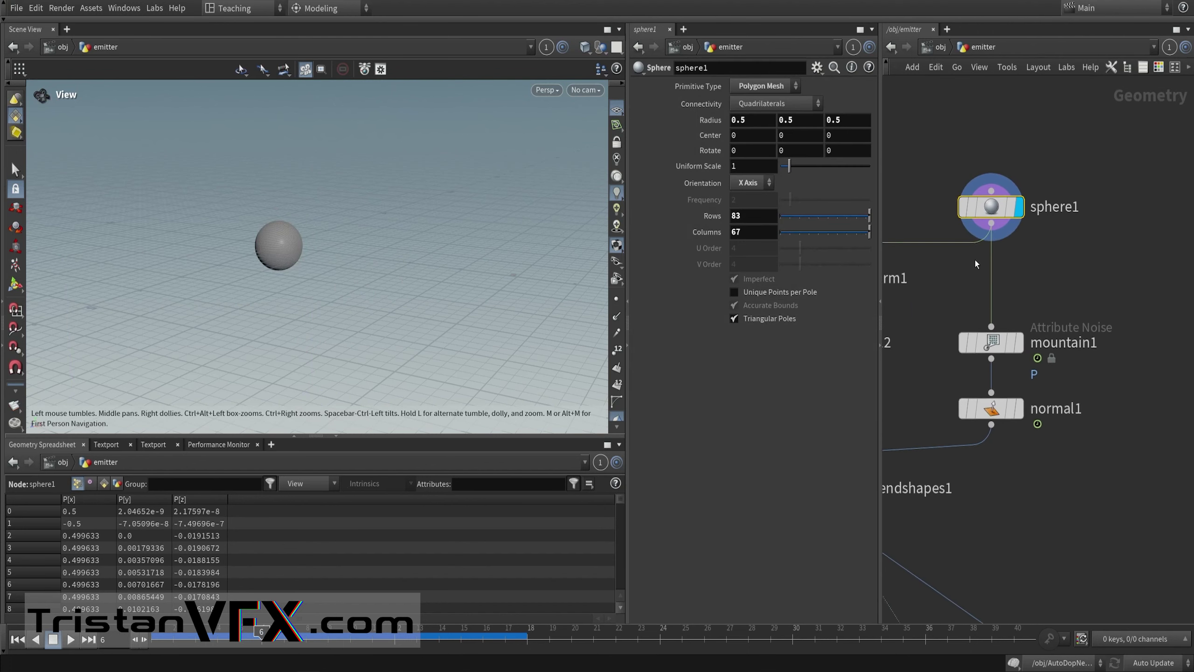
Step: Display the mountain1 attribute noise result and show its parameters
{"action": "scroll", "coordinate": [1067, 271], "scroll_direction": "down", "scroll_amount": 2}
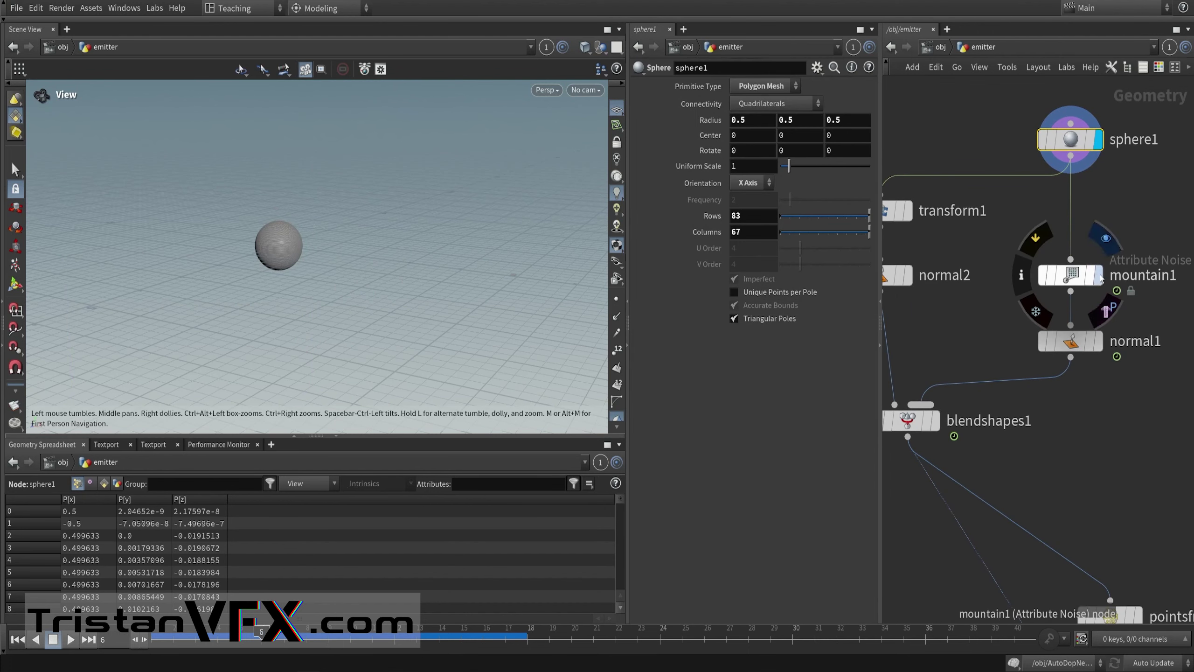
{"action": "key", "text": "r"}
{"action": "left_click", "coordinate": [1066, 271]}
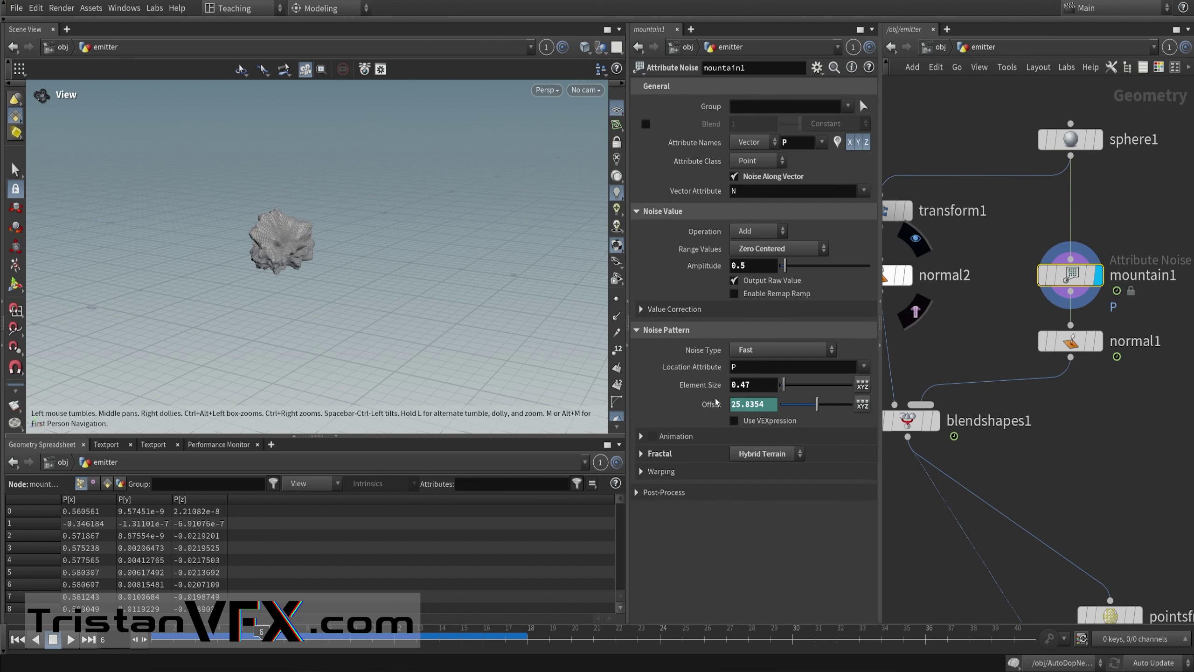
Step: Reveal the expression behind mountain1's noise offset, examine its frame term and added constant, and return to the evaluated value
{"action": "left_click", "coordinate": [700, 407]}
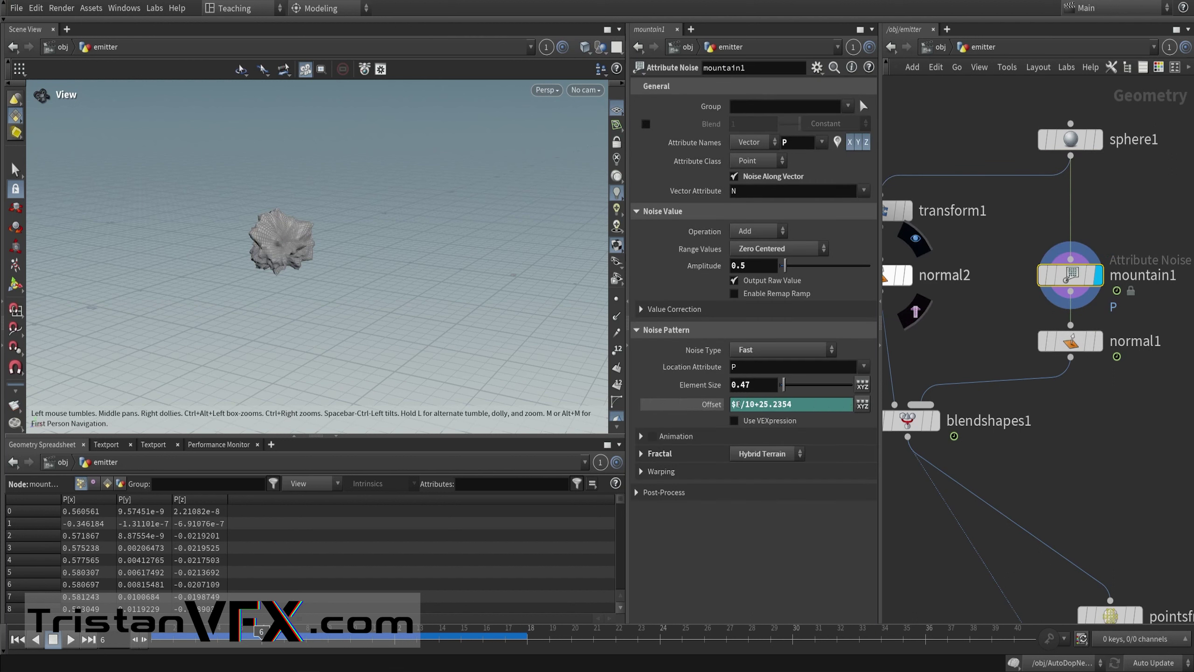
{"action": "double_click", "coordinate": [739, 404]}
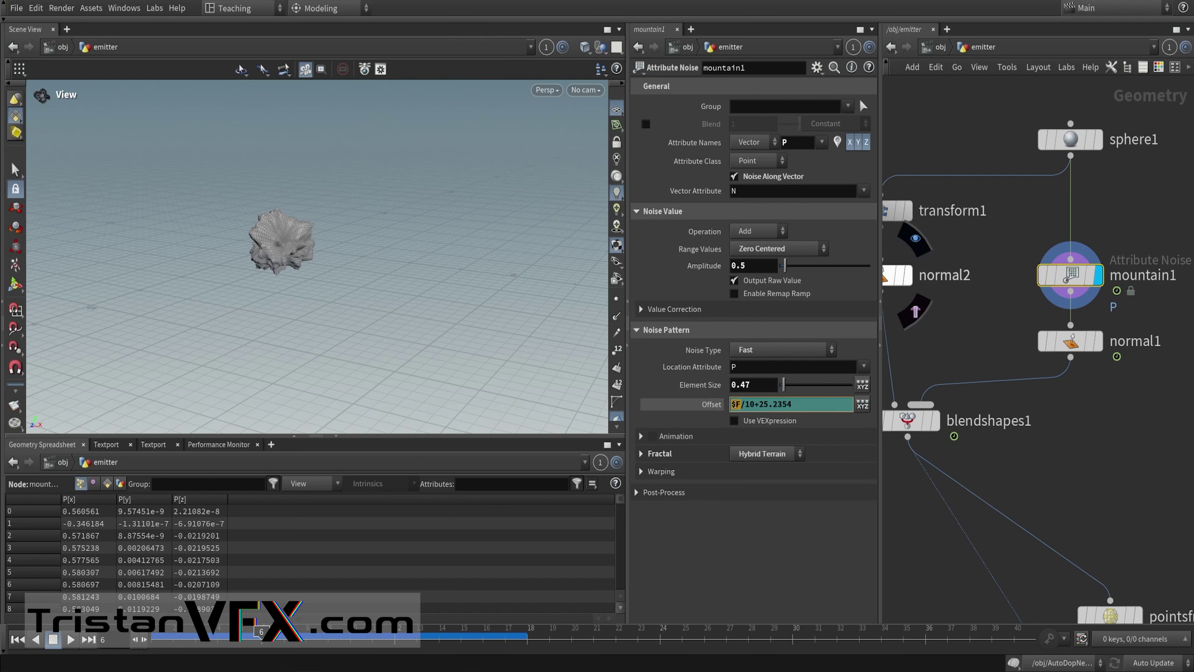
{"action": "double_click", "coordinate": [755, 404]}
{"action": "left_click", "coordinate": [703, 406]}
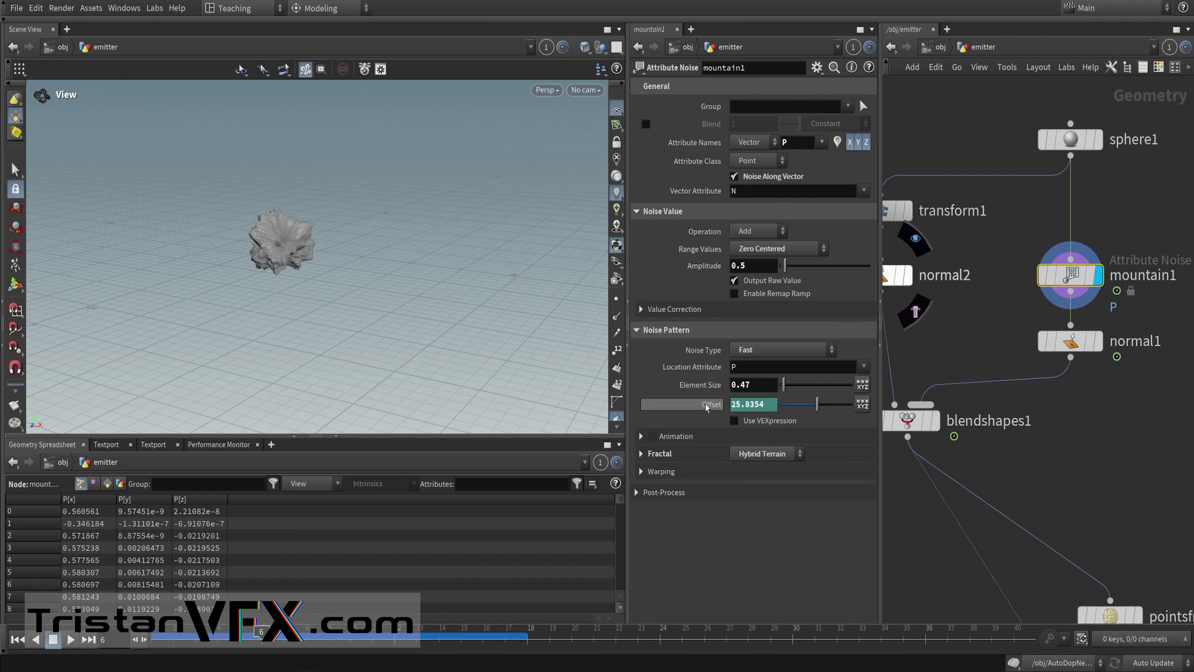
{"action": "left_click", "coordinate": [704, 408]}
{"action": "double_click", "coordinate": [776, 404]}
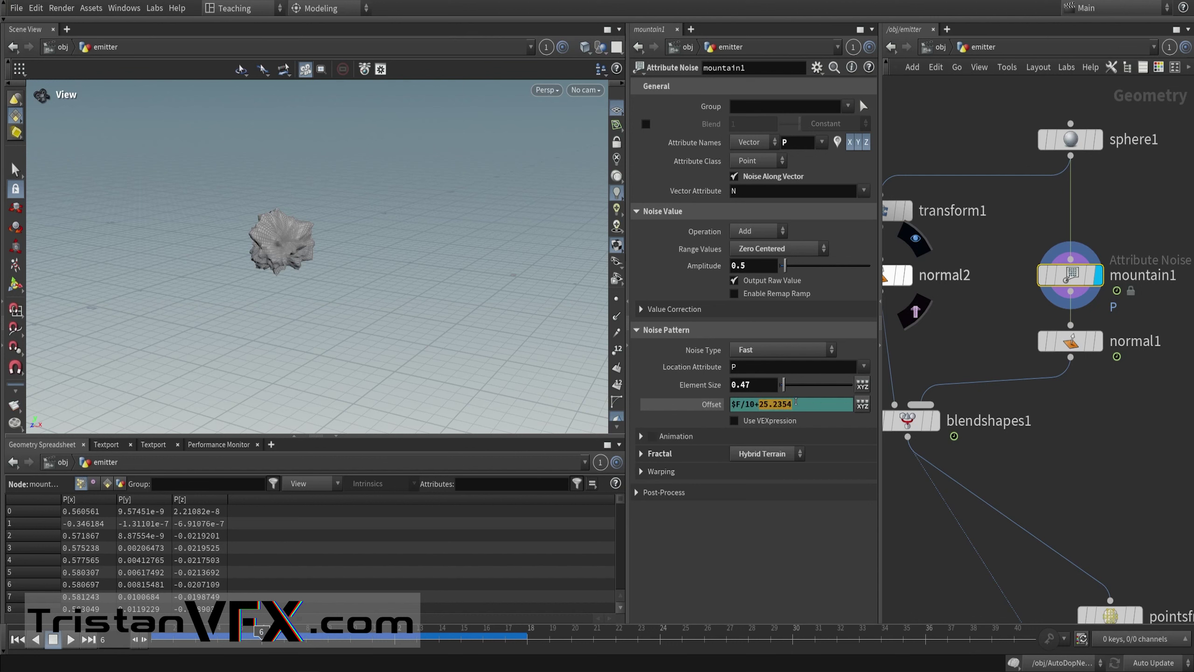
{"action": "left_click", "coordinate": [709, 406]}
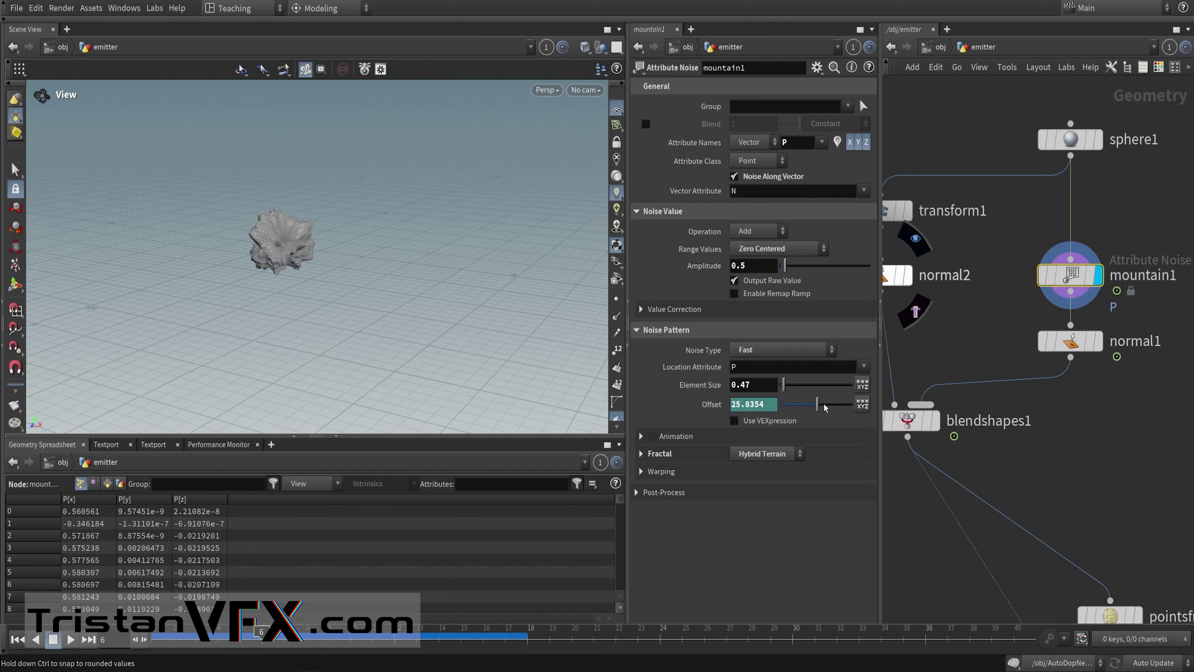
Step: Display the output of the normal1 node below mountain1 and show its parameters
{"action": "scroll", "coordinate": [989, 337], "scroll_direction": "down", "scroll_amount": 2}
{"action": "middle_click_drag", "start_coordinate": [990, 337], "coordinate": [1007, 307]}
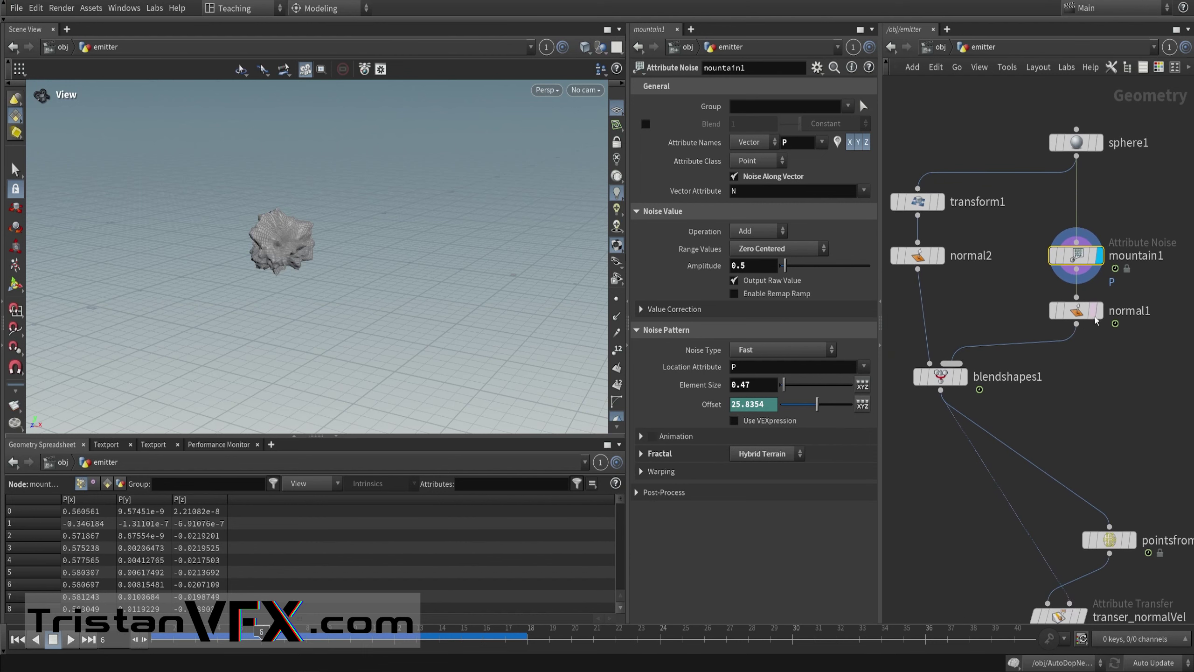
{"action": "left_click", "coordinate": [1099, 308]}
{"action": "left_click", "coordinate": [1099, 311]}
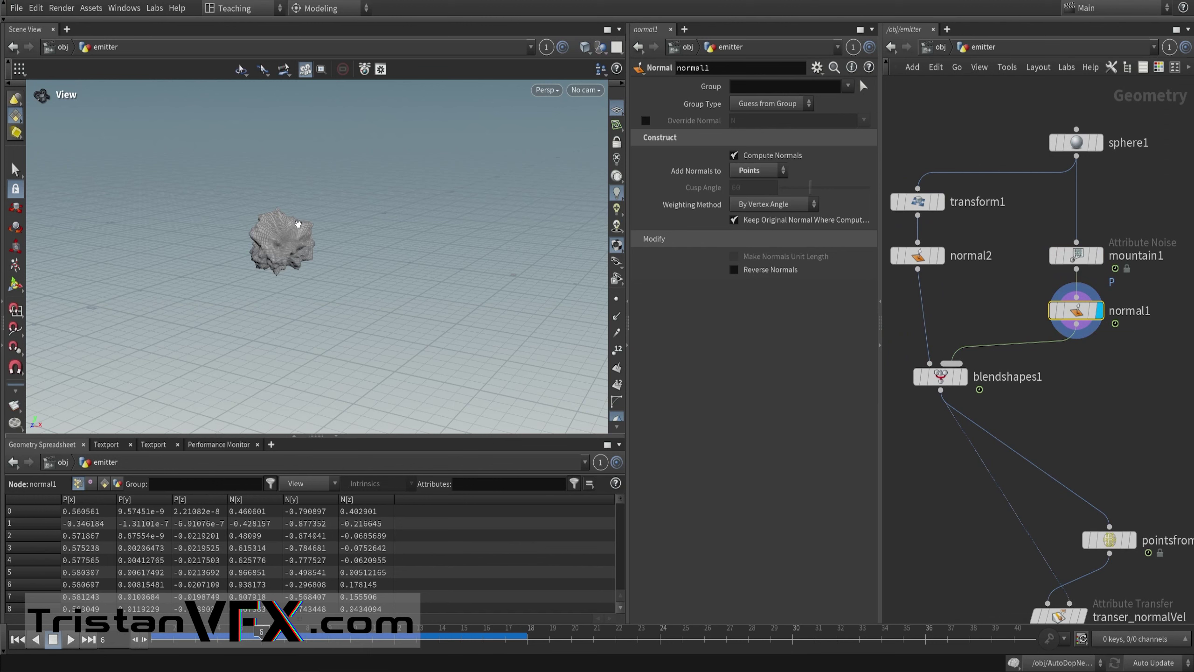
Step: Display the result of the blendshapes1 node and show its Blend Shapes parameters
{"action": "scroll", "coordinate": [970, 318], "scroll_direction": "down", "scroll_amount": 1}
{"action": "middle_click_drag", "start_coordinate": [971, 318], "coordinate": [996, 347]}
{"action": "scroll", "coordinate": [1031, 227], "scroll_direction": "up", "scroll_amount": 2}
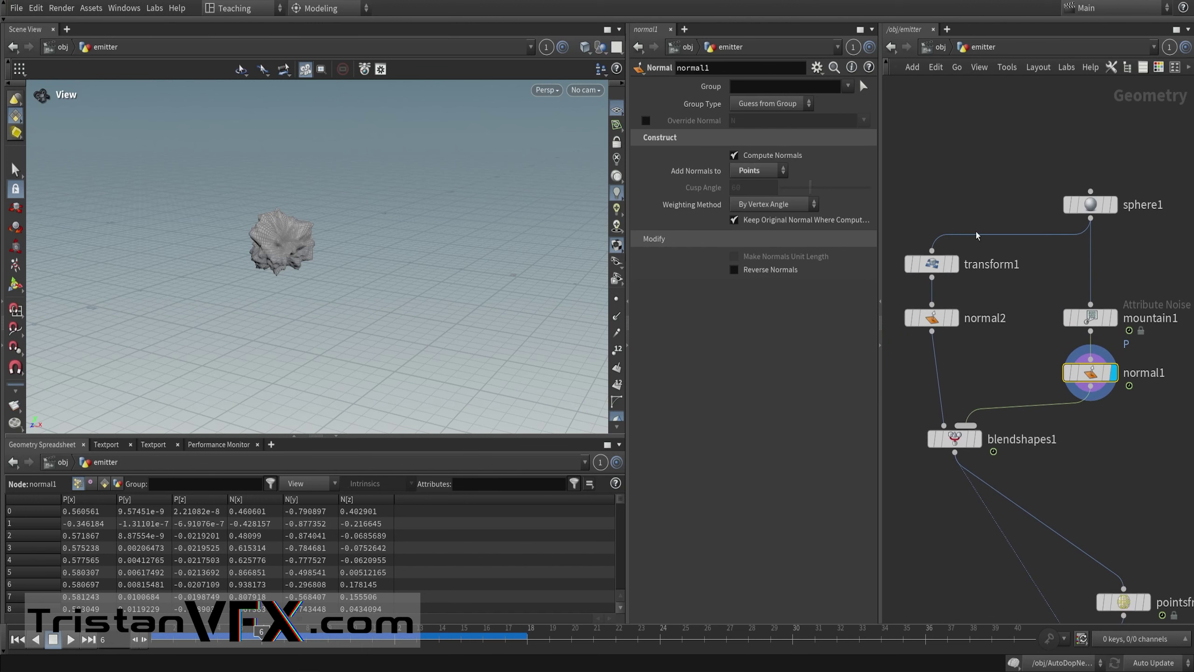
{"action": "middle_click_drag", "start_coordinate": [941, 249], "coordinate": [960, 201]}
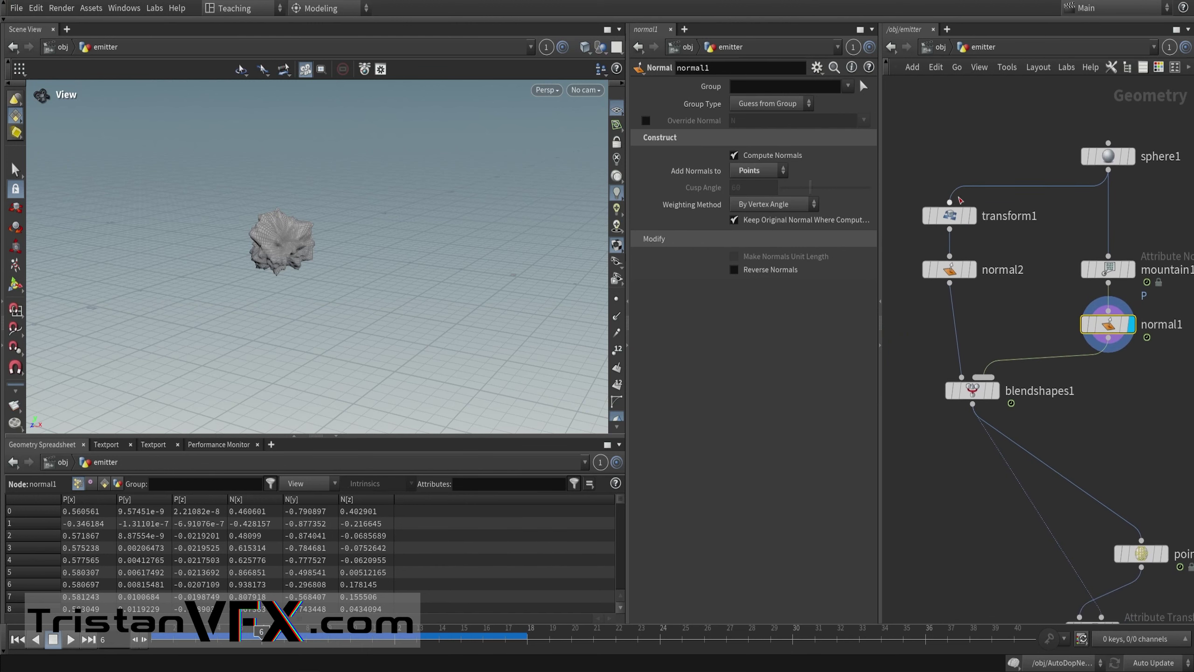
{"action": "left_click", "coordinate": [994, 390]}
{"action": "left_click", "coordinate": [979, 393]}
{"action": "scroll", "coordinate": [454, 247], "scroll_direction": "up", "scroll_amount": 4}
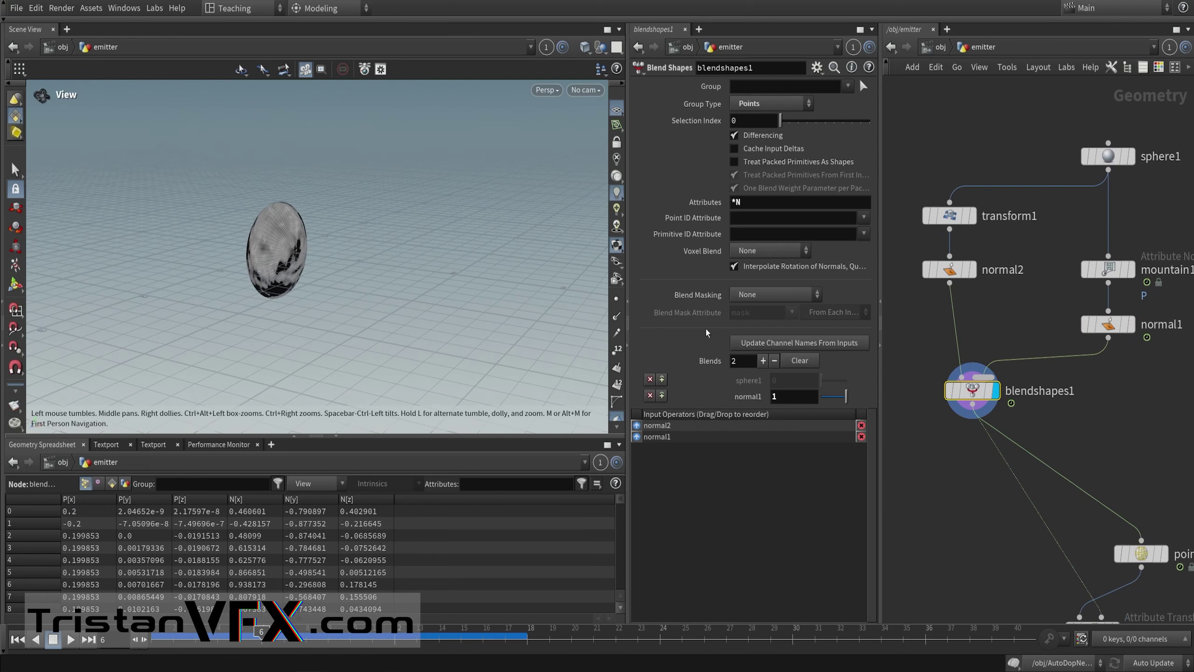
{"action": "scroll", "coordinate": [1102, 204], "scroll_direction": "down", "scroll_amount": 1}
Step: Display the outputs of sphere1, transform1 and normal2 in turn, and show the parameters of normal2
{"action": "left_click", "coordinate": [1125, 189]}
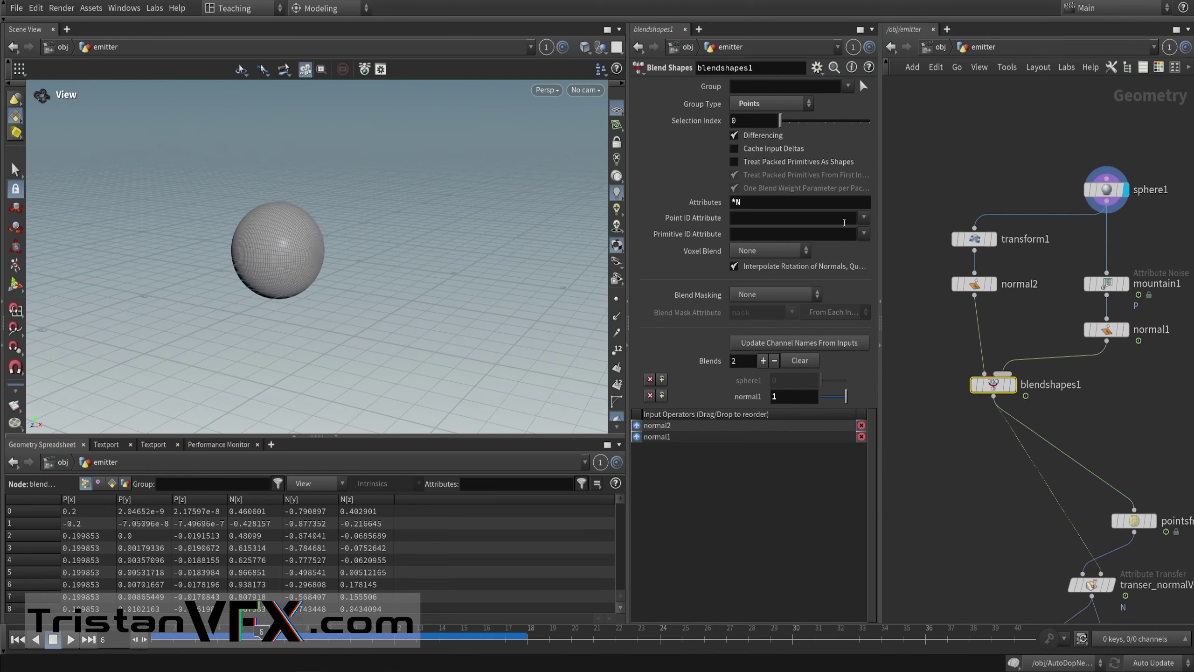
{"action": "left_click", "coordinate": [995, 239]}
{"action": "scroll", "coordinate": [283, 253], "scroll_direction": "up", "scroll_amount": 1}
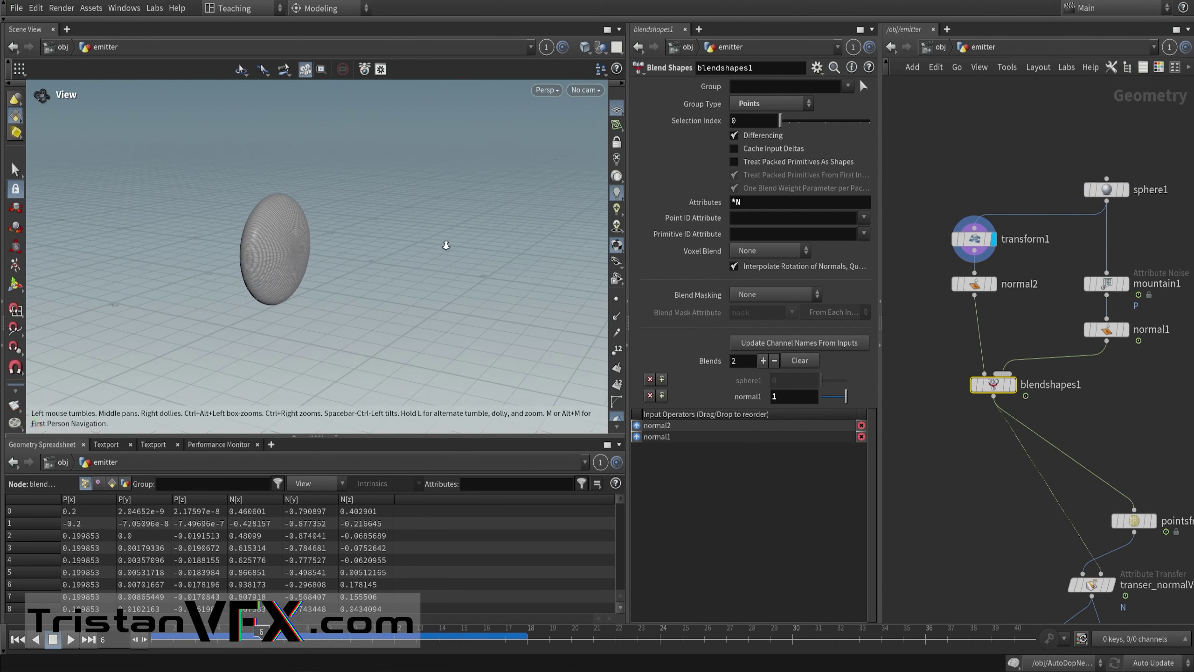
{"action": "left_click", "coordinate": [993, 284]}
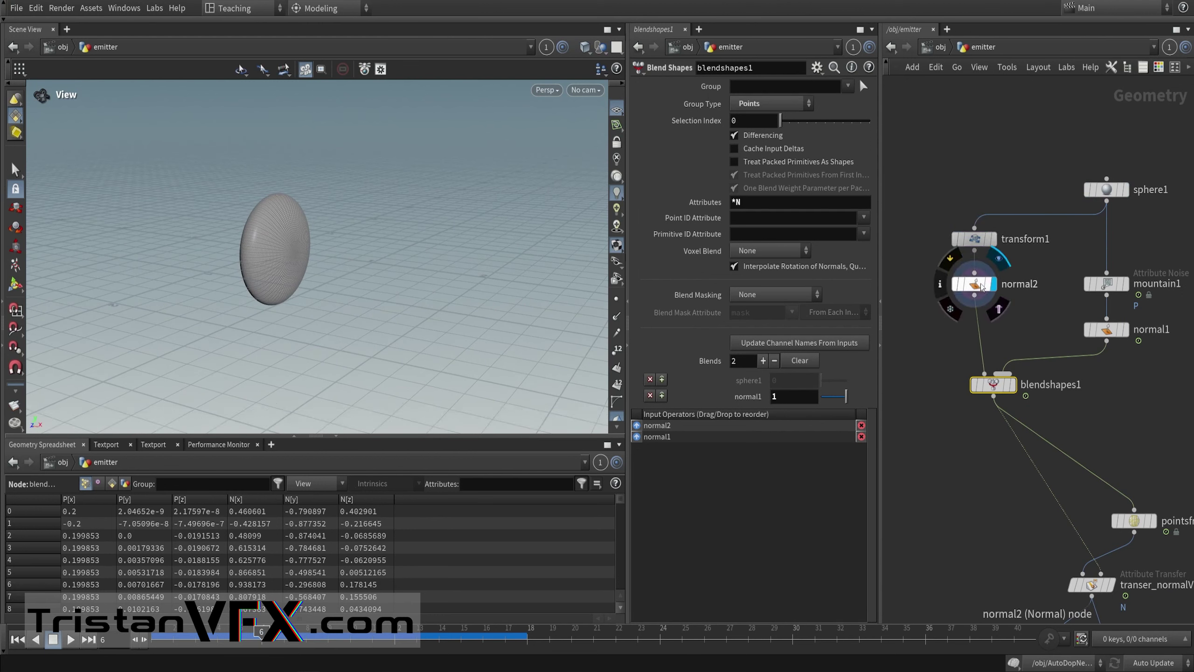
{"action": "left_click", "coordinate": [973, 288]}
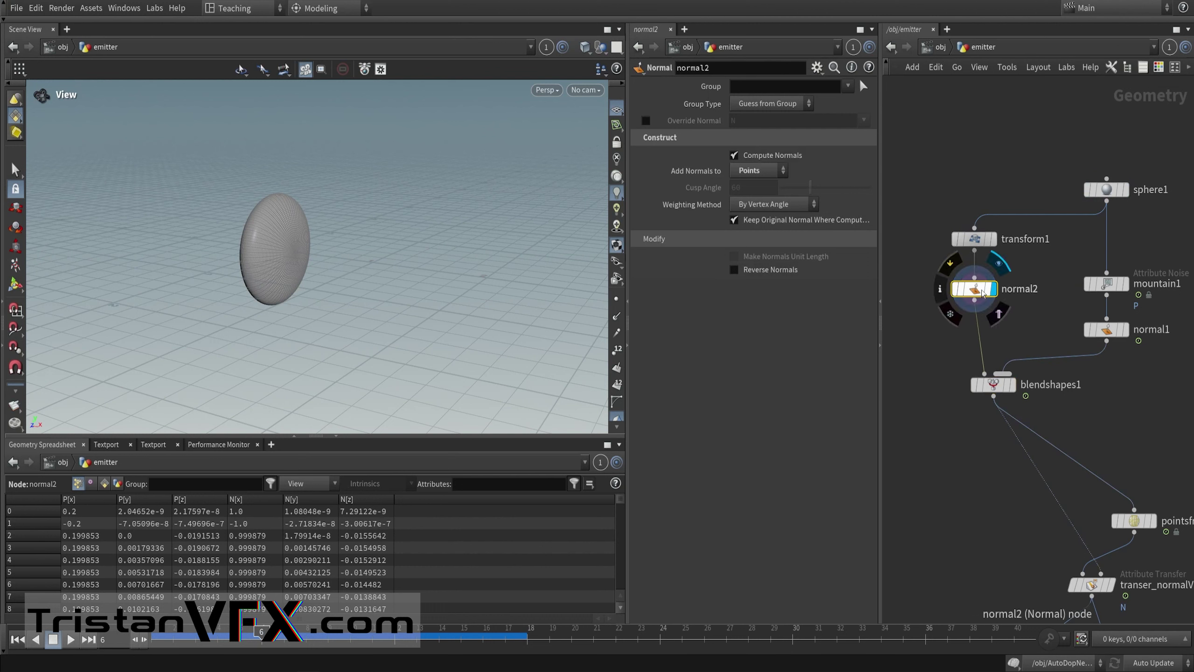
Step: Examine the Attributes entry in the blendshapes1 parameters and display the blended result
{"action": "left_click", "coordinate": [993, 385]}
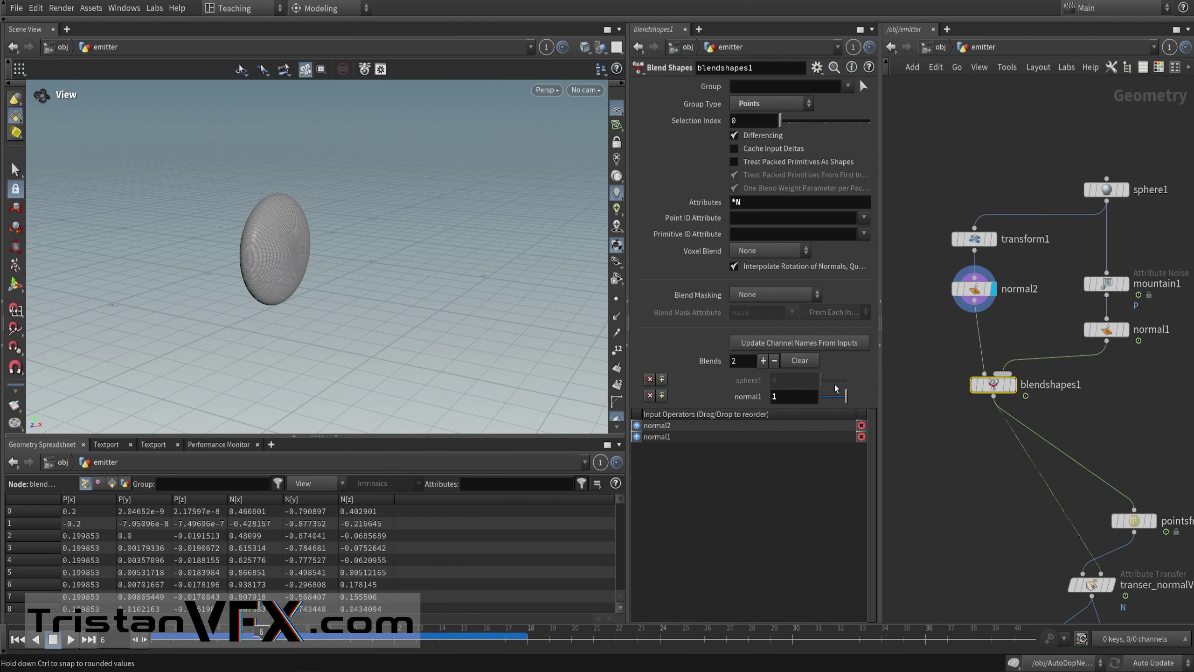
{"action": "double_click", "coordinate": [732, 204]}
{"action": "left_click", "coordinate": [733, 203]}
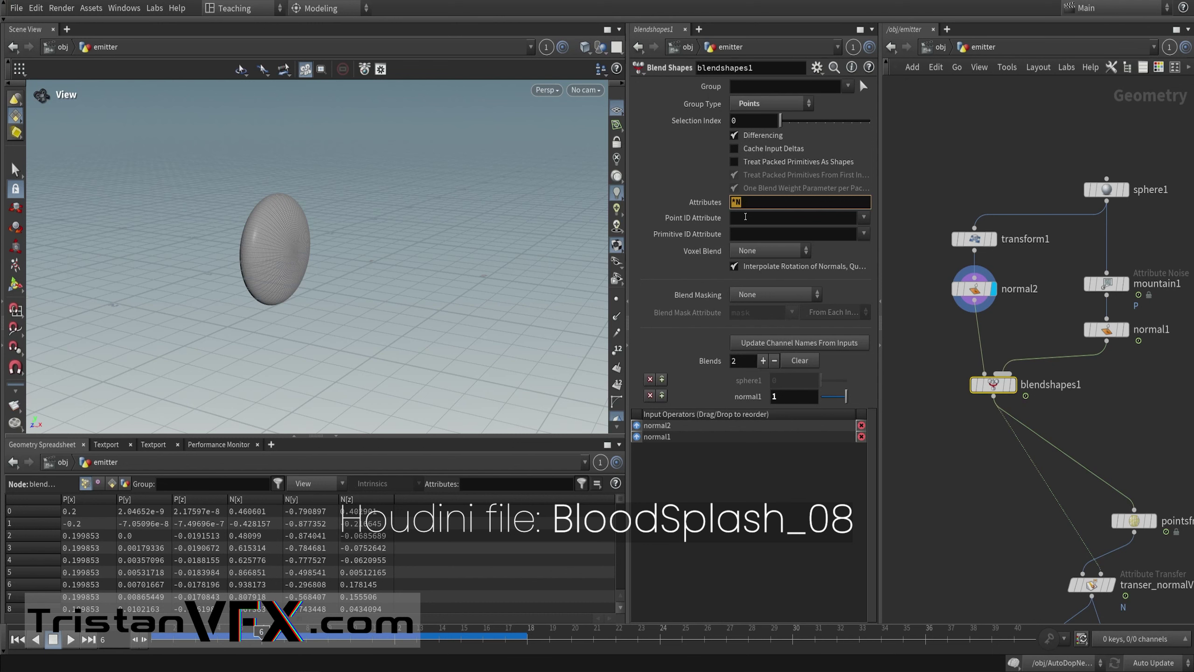
{"action": "left_click", "coordinate": [1011, 384]}
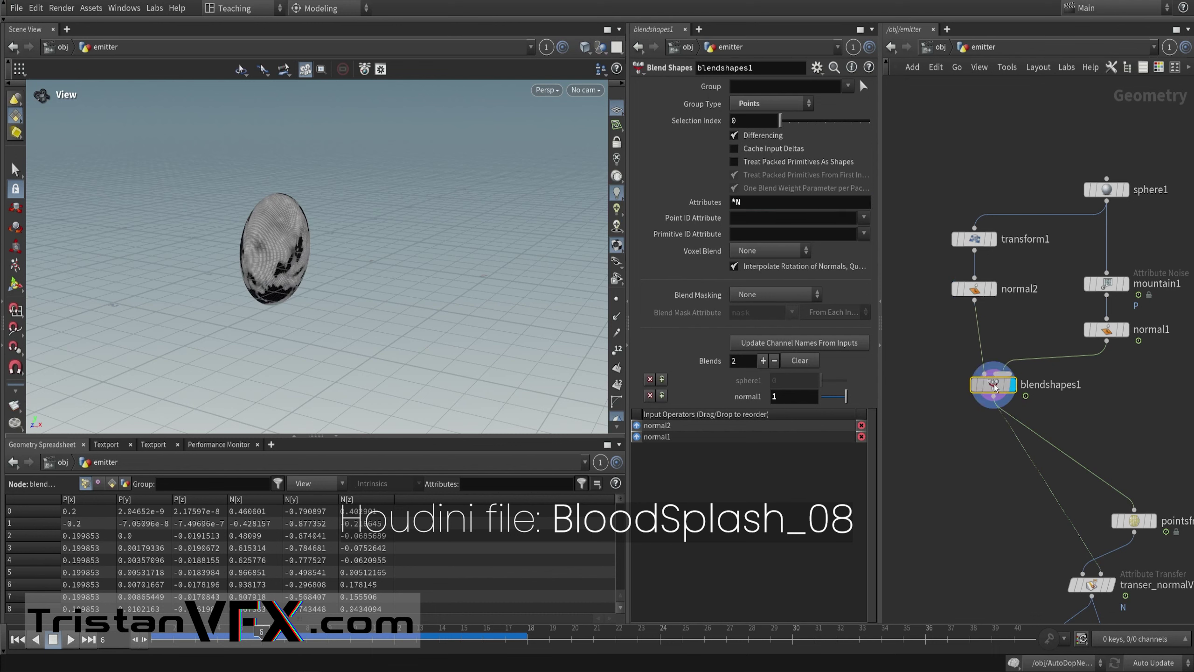
Step: Add an Attribute Wrangle beside blendshapes1, wiring normal2 into its first input and normal1 into its second
{"action": "middle_click_drag", "start_coordinate": [918, 383], "coordinate": [936, 381]}
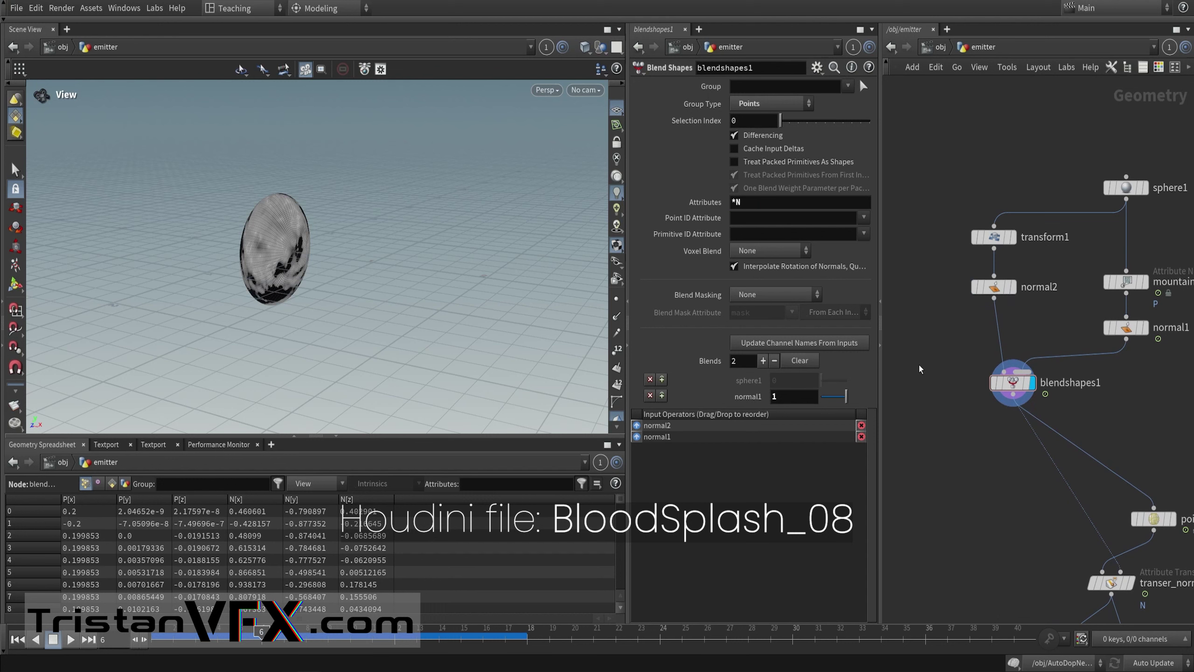
{"action": "key", "text": "Tab"}
{"action": "type", "text": "wran"}
{"action": "key", "text": "Return"}
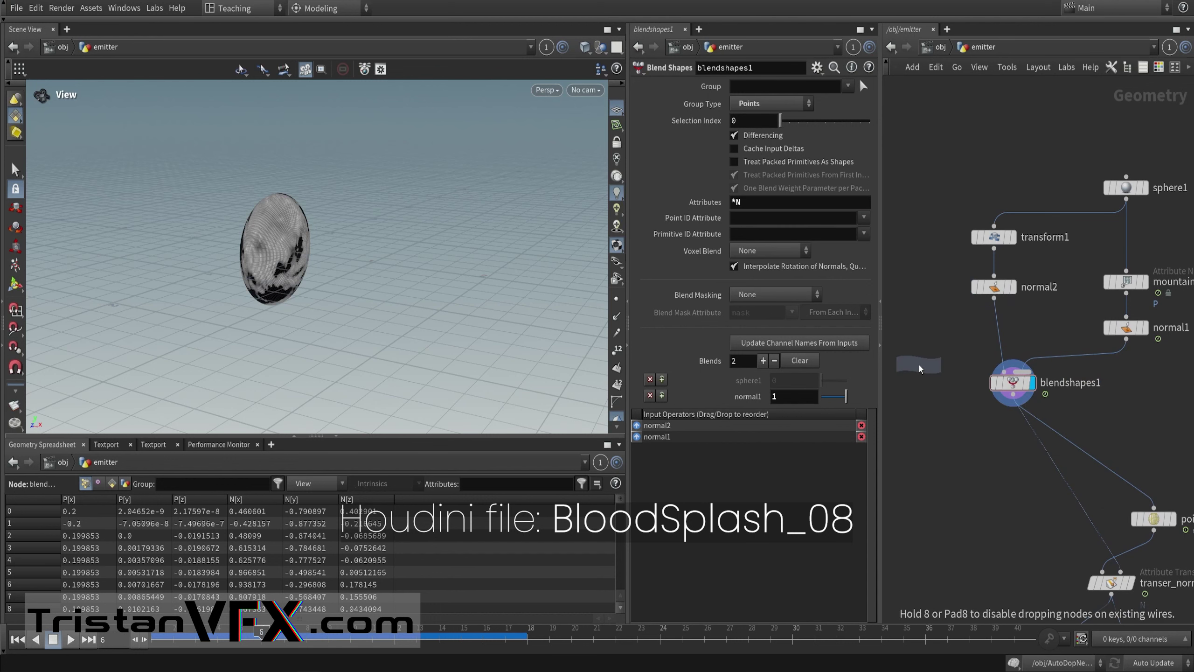
{"action": "left_click", "coordinate": [920, 369]}
{"action": "left_click_drag", "start_coordinate": [994, 298], "coordinate": [1126, 335]}
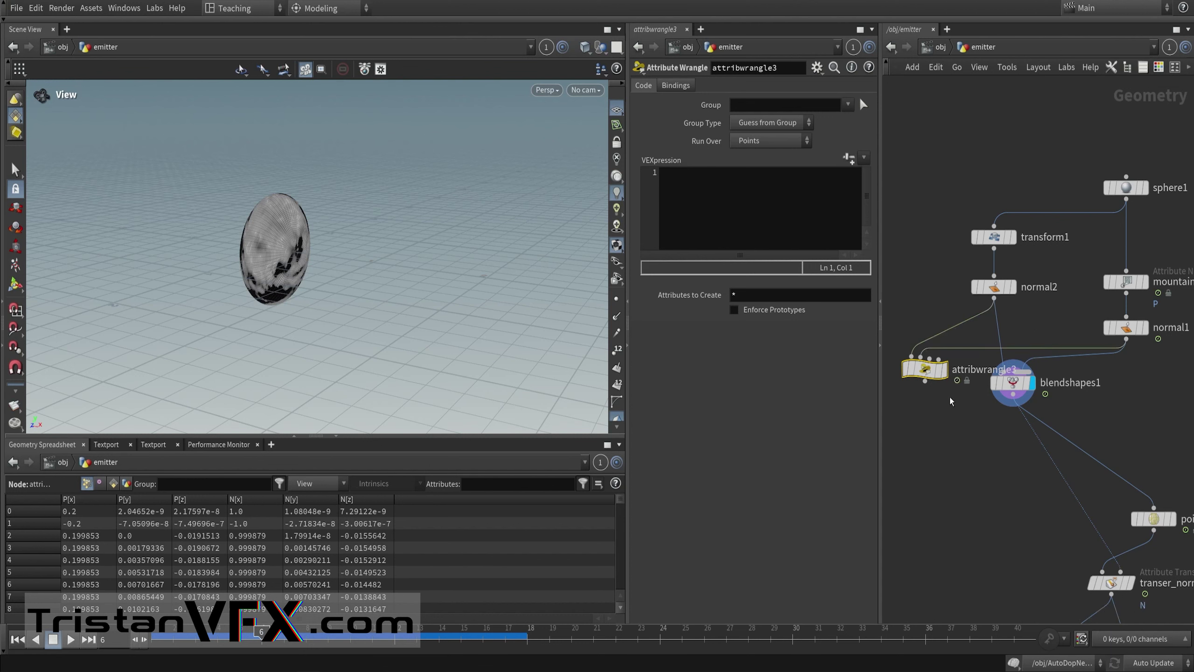
{"action": "left_click_drag", "start_coordinate": [935, 378], "coordinate": [939, 383]}
{"action": "left_click", "coordinate": [704, 196]}
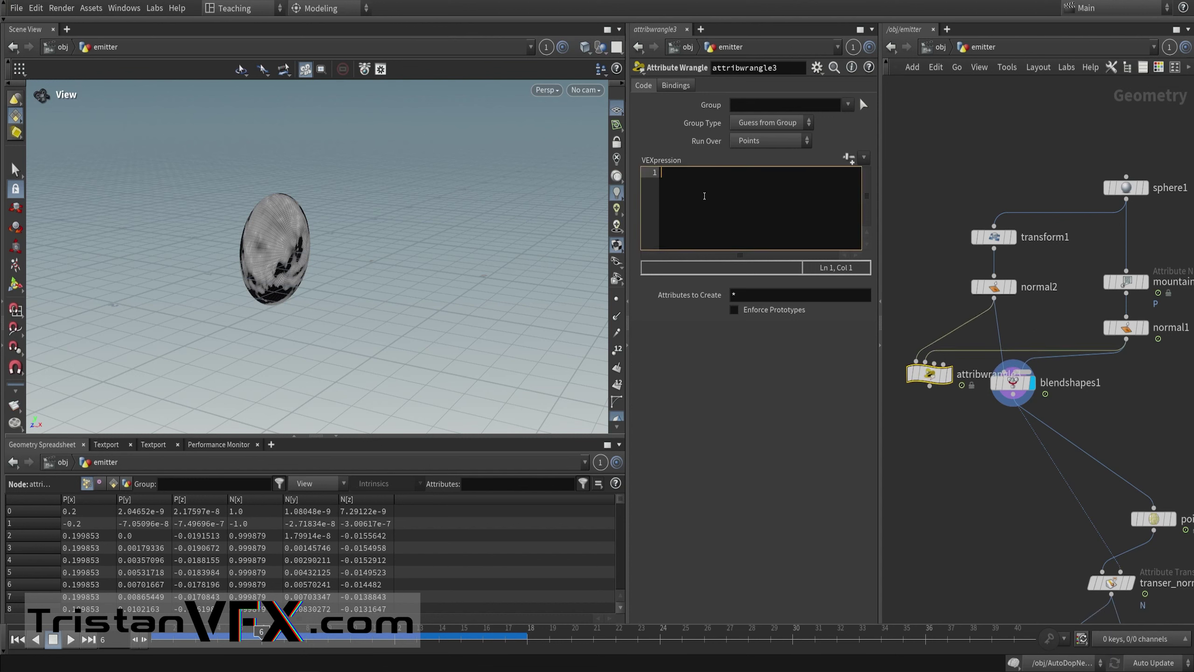
{"action": "type", "text": "@N = point(1"}
{"action": "left_click", "coordinate": [670, 172]}
{"action": "key", "text": "End"}
{"action": "type", "text": "N\", @ptnum);"}
{"action": "middle_click_drag", "start_coordinate": [900, 297], "coordinate": [921, 259]}
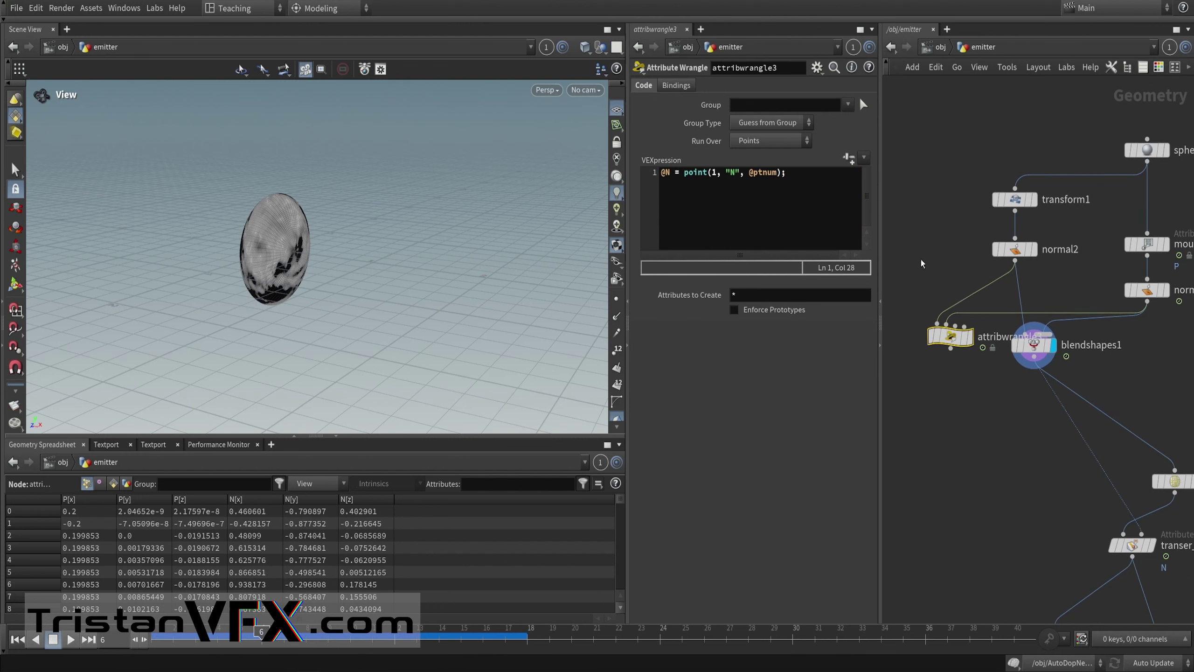
{"action": "mouse_move", "coordinate": [951, 336]}
{"action": "left_click", "coordinate": [975, 312]}
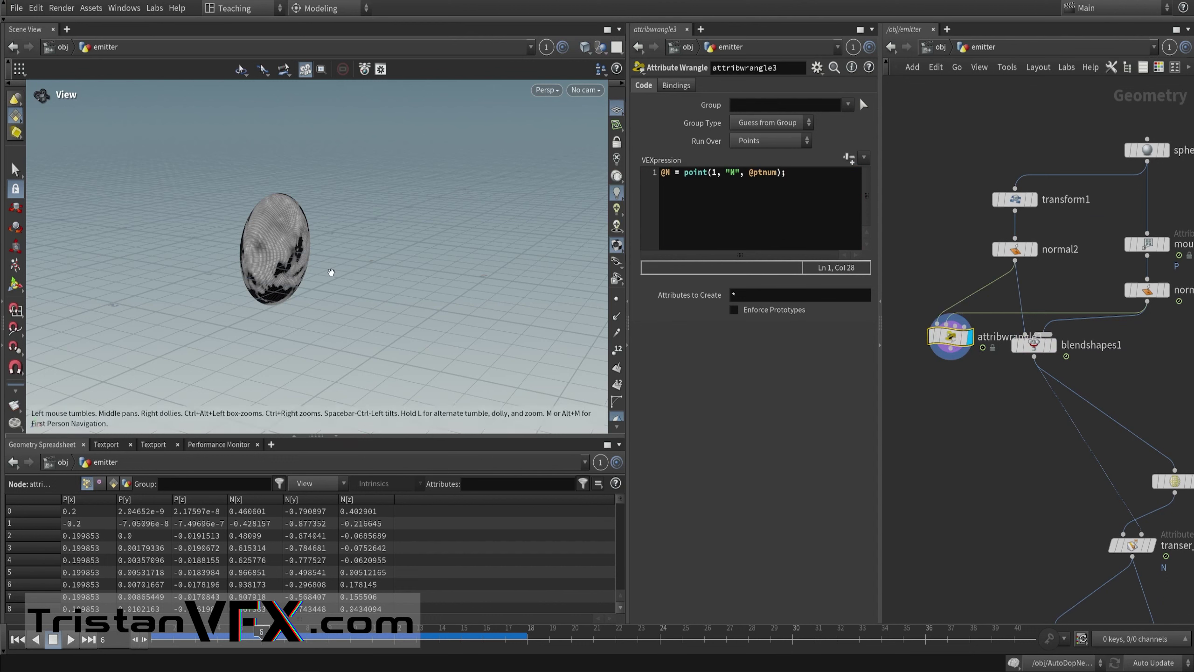
Step: Display the pointsfromvolume1 output, show its parameters, and examine the generated points up close
{"action": "scroll", "coordinate": [967, 462], "scroll_direction": "down", "scroll_amount": 2}
{"action": "middle_click_drag", "start_coordinate": [966, 463], "coordinate": [899, 308]}
{"action": "scroll", "coordinate": [961, 345], "scroll_direction": "up", "scroll_amount": 2}
{"action": "middle_click_drag", "start_coordinate": [961, 345], "coordinate": [938, 295]}
{"action": "scroll", "coordinate": [1093, 272], "scroll_direction": "up", "scroll_amount": 1}
{"action": "left_click", "coordinate": [1073, 270]}
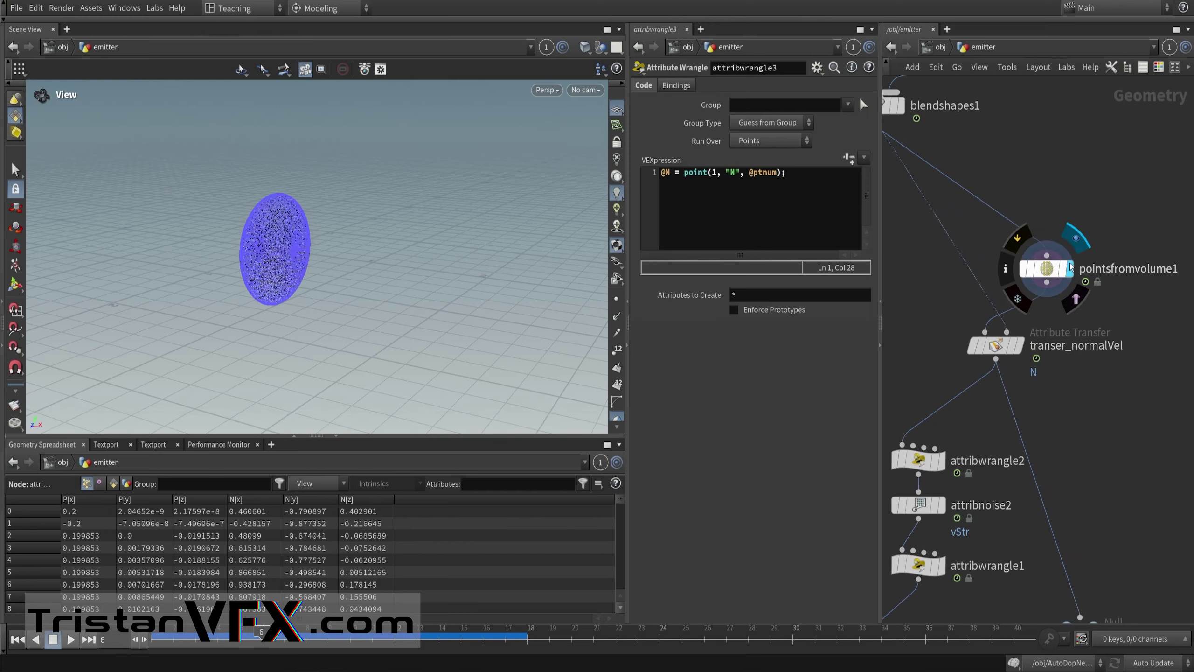
{"action": "left_click", "coordinate": [1047, 269]}
{"action": "right_click_drag", "start_coordinate": [420, 262], "coordinate": [440, 301]}
{"action": "right_click_drag", "start_coordinate": [310, 258], "coordinate": [324, 287]}
{"action": "middle_click_drag", "start_coordinate": [324, 286], "coordinate": [349, 299]}
{"action": "left_click_drag", "start_coordinate": [349, 299], "coordinate": [350, 211]}
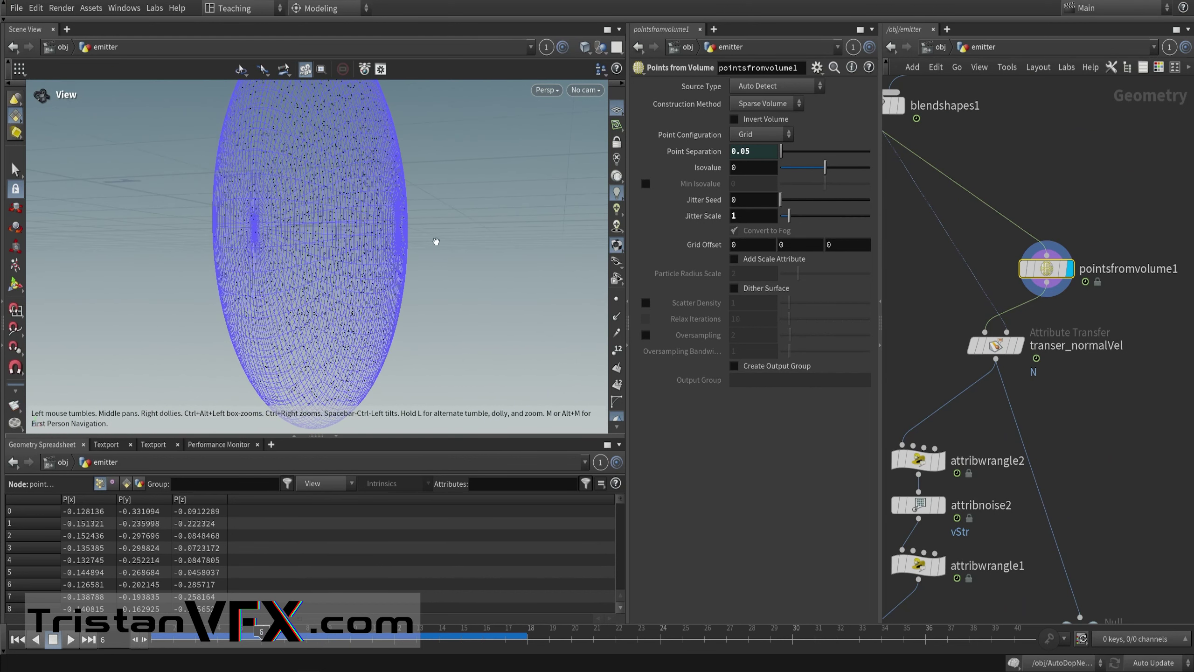
Step: Return the display to blendshapes1, the source of the attribute transfer, and show its parameters again
{"action": "scroll", "coordinate": [957, 330], "scroll_direction": "down", "scroll_amount": 4}
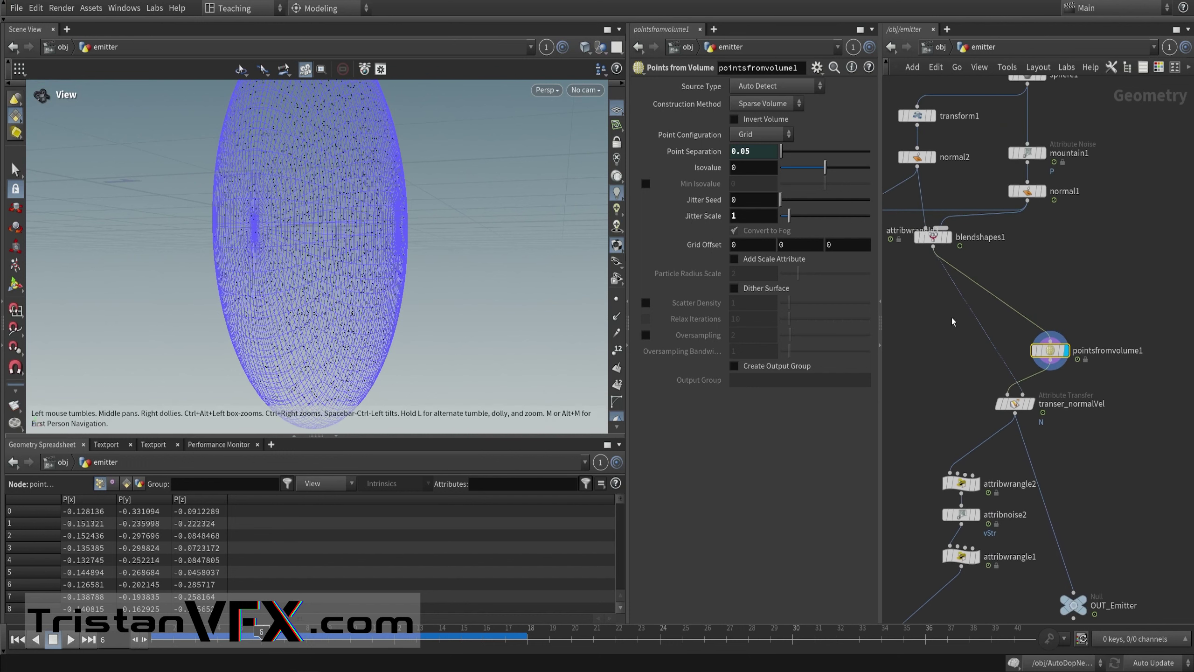
{"action": "left_click", "coordinate": [950, 237]}
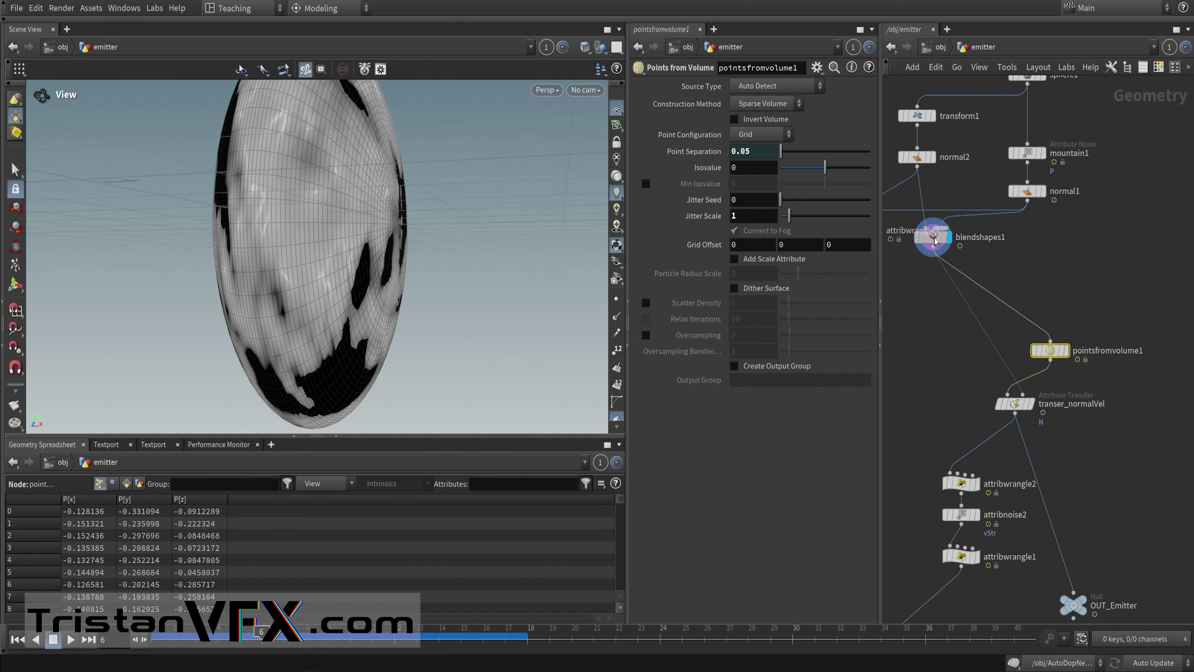
{"action": "left_click", "coordinate": [934, 238]}
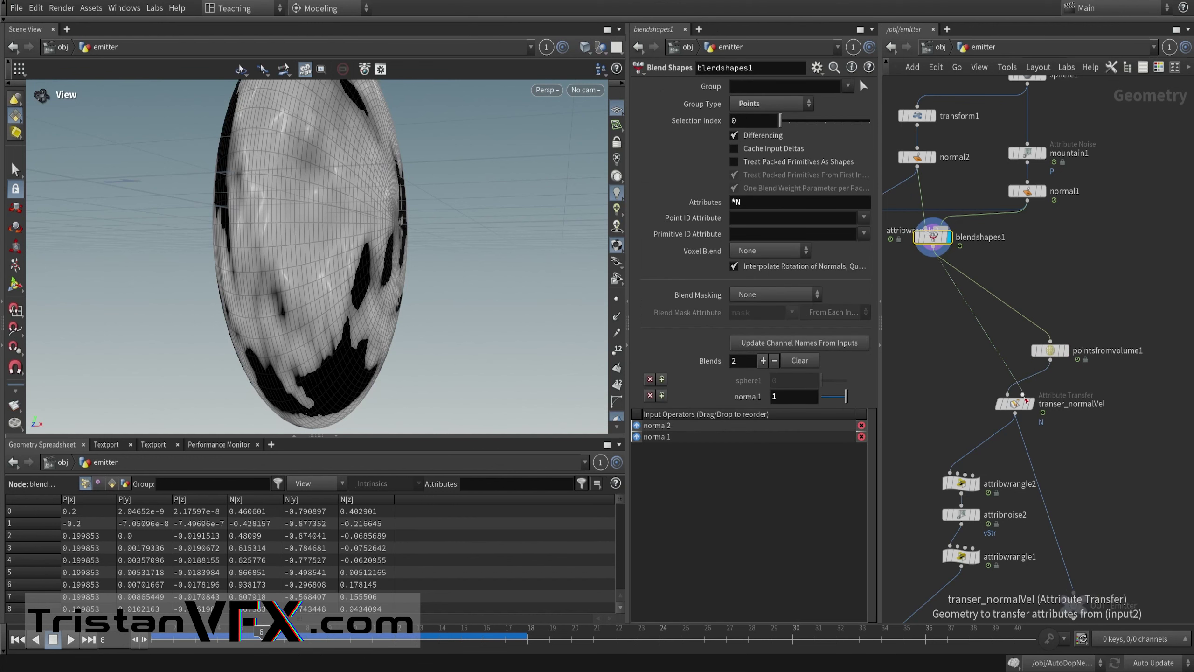
Step: Show the parameters of the transer_normalVel attribute transfer and examine its Points attribute entry
{"action": "scroll", "coordinate": [1010, 399], "scroll_direction": "up", "scroll_amount": 3}
{"action": "left_click", "coordinate": [1020, 406]}
{"action": "mouse_move", "coordinate": [1028, 410]}
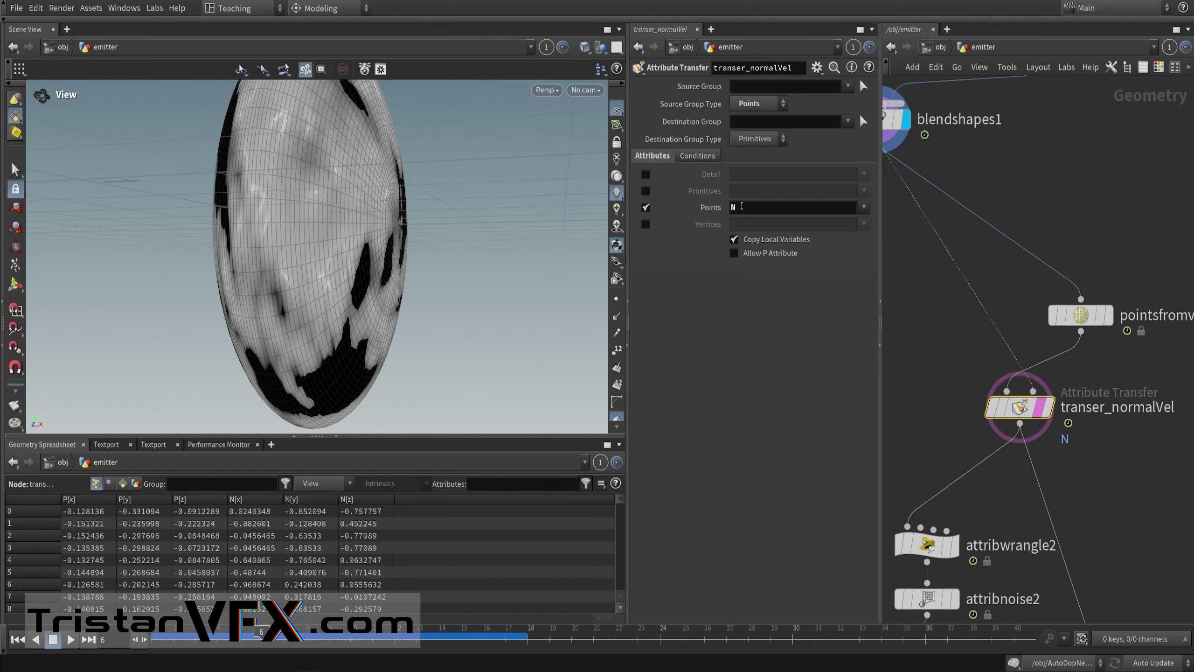
{"action": "double_click", "coordinate": [734, 207]}
{"action": "mouse_move", "coordinate": [1096, 320]}
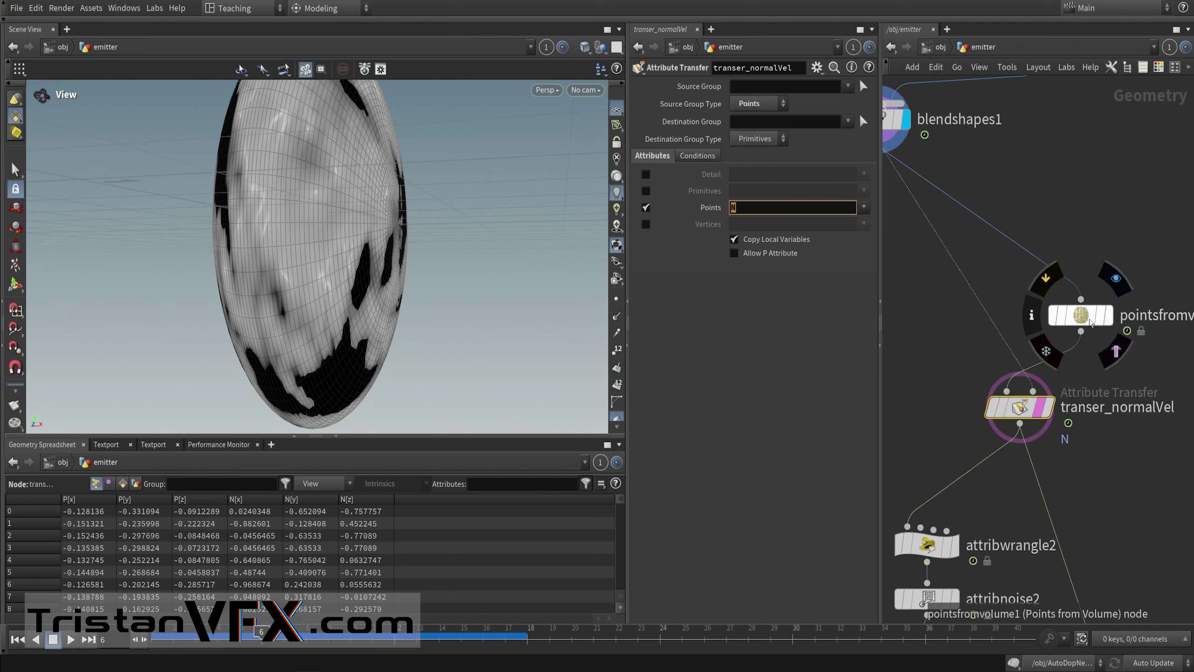
Step: Display the OUT_Emitter null and turn the point normals display on and off again to check the directions
{"action": "scroll", "coordinate": [970, 435], "scroll_direction": "down", "scroll_amount": 3}
{"action": "middle_click_drag", "start_coordinate": [971, 436], "coordinate": [963, 227]}
{"action": "scroll", "coordinate": [1104, 466], "scroll_direction": "up", "scroll_amount": 2}
{"action": "mouse_move", "coordinate": [1063, 442]}
{"action": "left_click", "coordinate": [1085, 410]}
{"action": "left_click", "coordinate": [1063, 444]}
{"action": "left_click", "coordinate": [617, 316]}
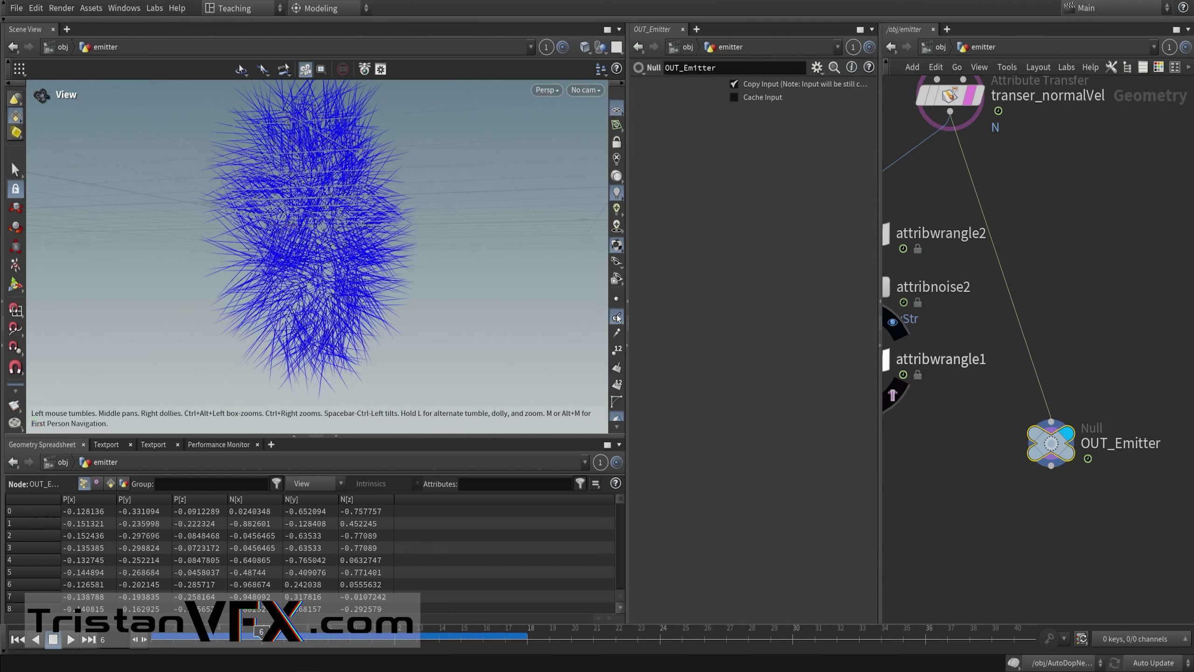
{"action": "left_click", "coordinate": [616, 318]}
Step: Examine the OUT_Emitter point cloud from different angles
{"action": "scroll", "coordinate": [1006, 450], "scroll_direction": "down", "scroll_amount": 3}
{"action": "scroll", "coordinate": [1006, 449], "scroll_direction": "up", "scroll_amount": 3}
{"action": "left_click_drag", "start_coordinate": [489, 264], "coordinate": [331, 295]}
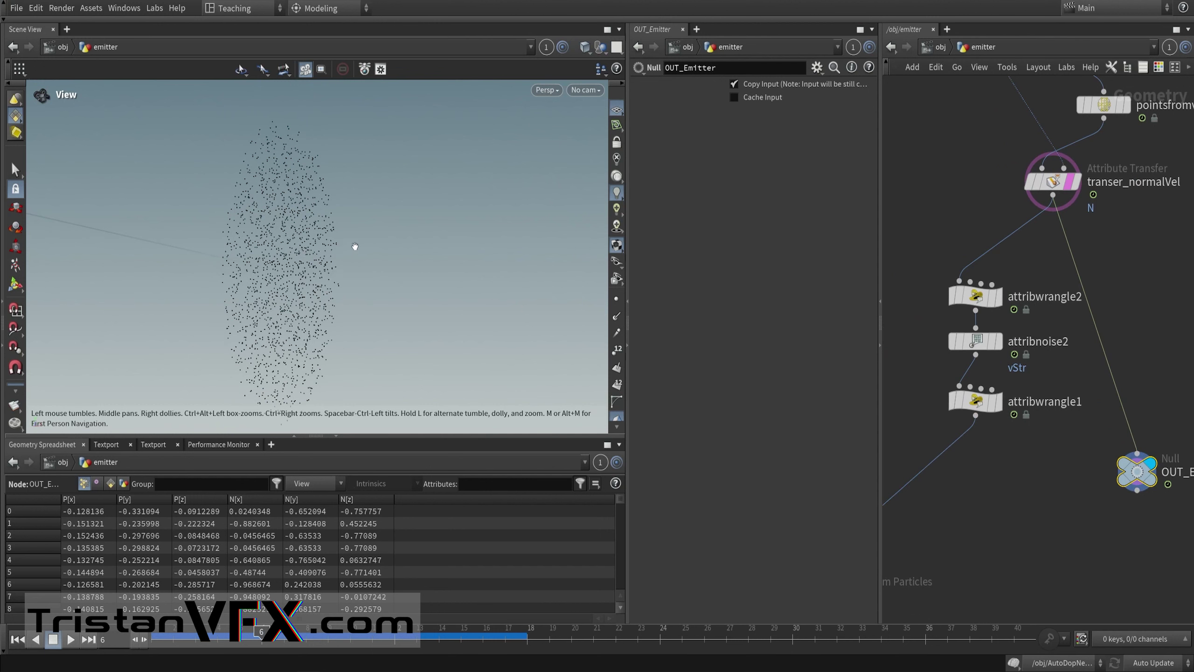
{"action": "left_click_drag", "start_coordinate": [337, 252], "coordinate": [259, 257]}
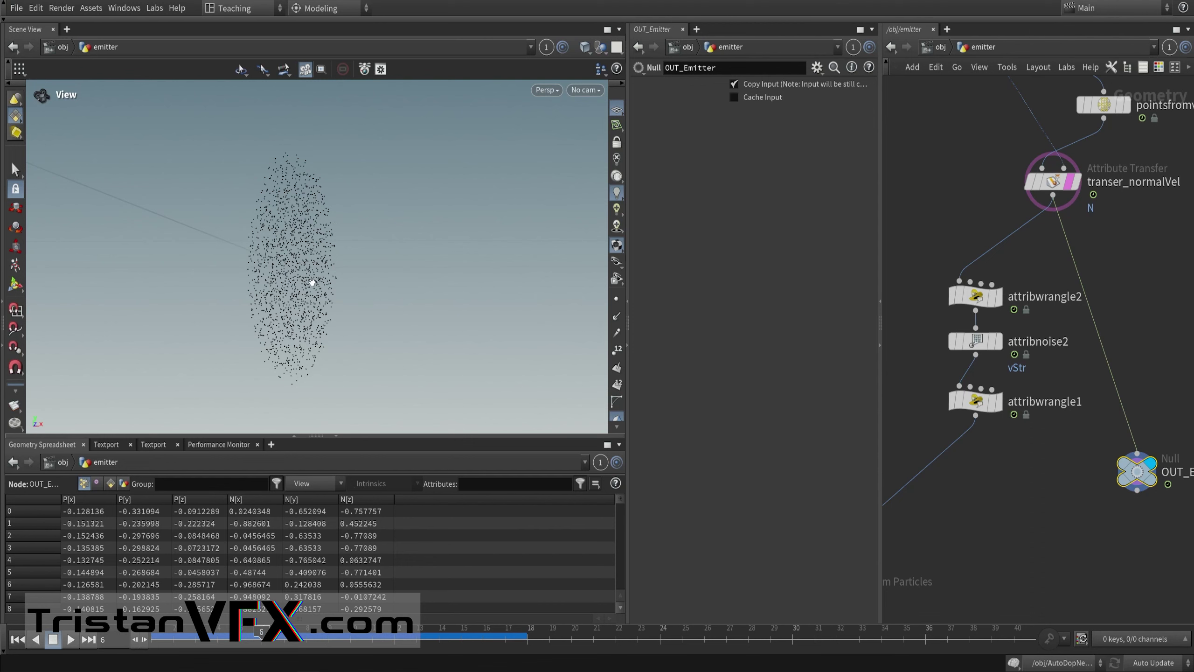
Step: Examine the velocity branch below the attribute transfer, from attribwrangle2 down to volumewrangle1
{"action": "scroll", "coordinate": [884, 292], "scroll_direction": "down", "scroll_amount": 2}
{"action": "middle_click_drag", "start_coordinate": [905, 289], "coordinate": [964, 228]}
{"action": "mouse_move", "coordinate": [1041, 234]}
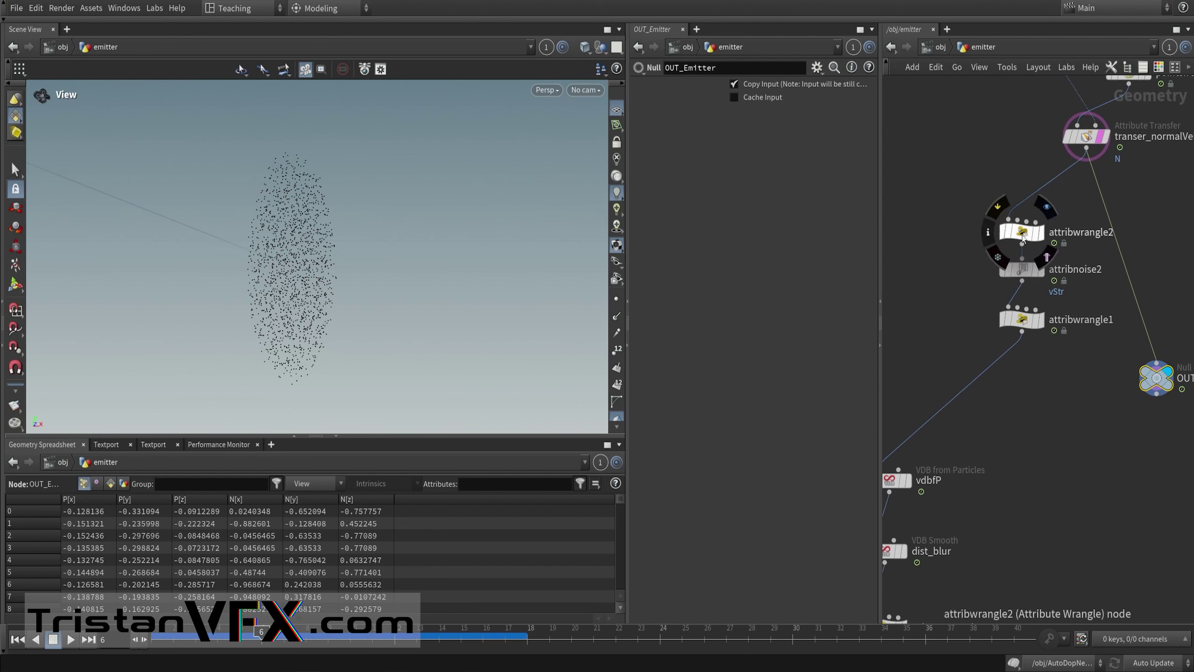
{"action": "middle_click_drag", "start_coordinate": [945, 278], "coordinate": [964, 266]}
{"action": "scroll", "coordinate": [964, 267], "scroll_direction": "down", "scroll_amount": 1}
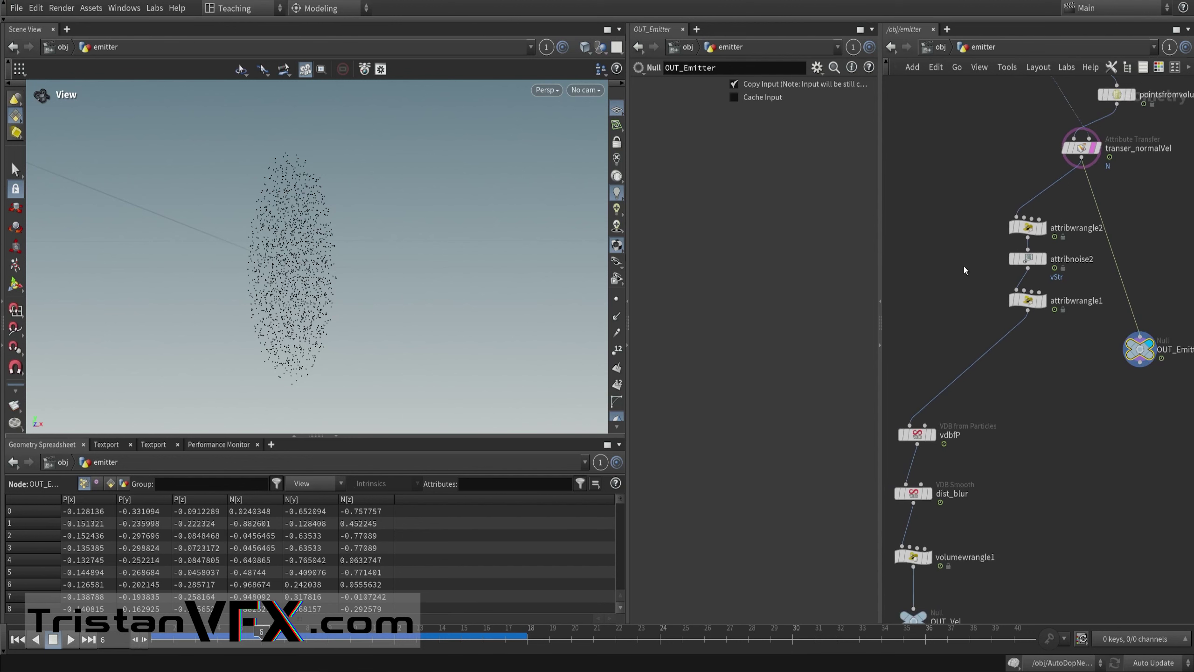
Step: Show the attribwrangle2 node and examine its VEX code that copies P to flatP and zeroes the x component
{"action": "scroll", "coordinate": [973, 266], "scroll_direction": "up", "scroll_amount": 2}
{"action": "middle_click_drag", "start_coordinate": [975, 207], "coordinate": [909, 287]}
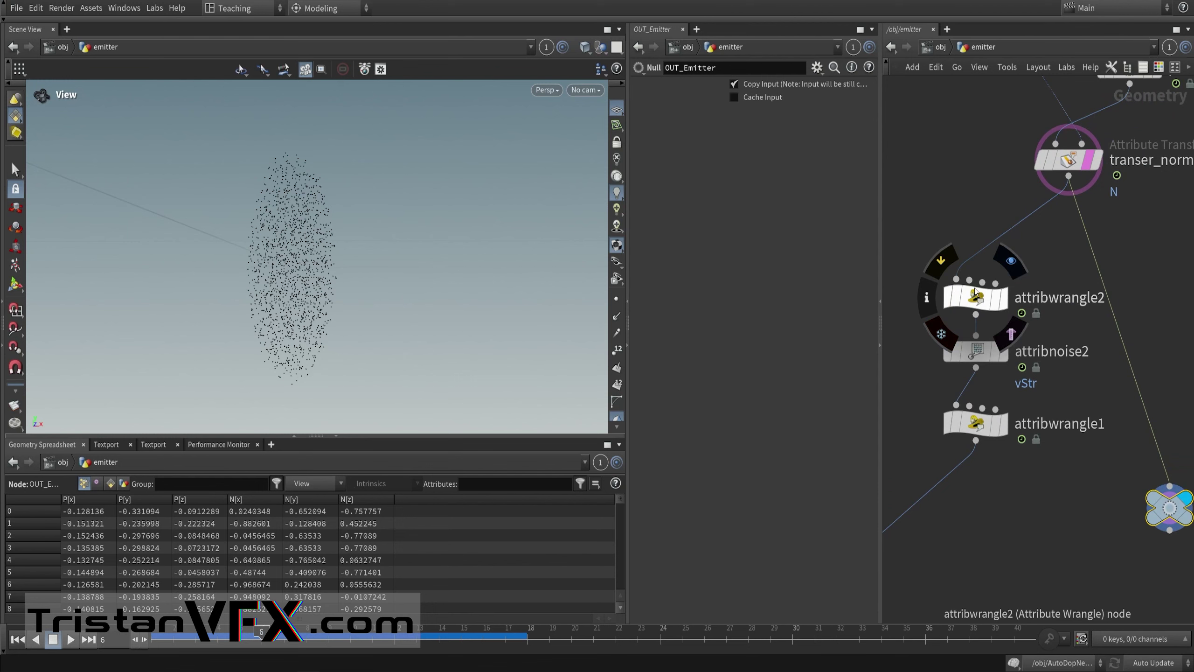
{"action": "left_click", "coordinate": [951, 305]}
{"action": "left_click_drag", "start_coordinate": [329, 245], "coordinate": [488, 243]}
{"action": "double_click", "coordinate": [715, 182]}
{"action": "double_click", "coordinate": [700, 194]}
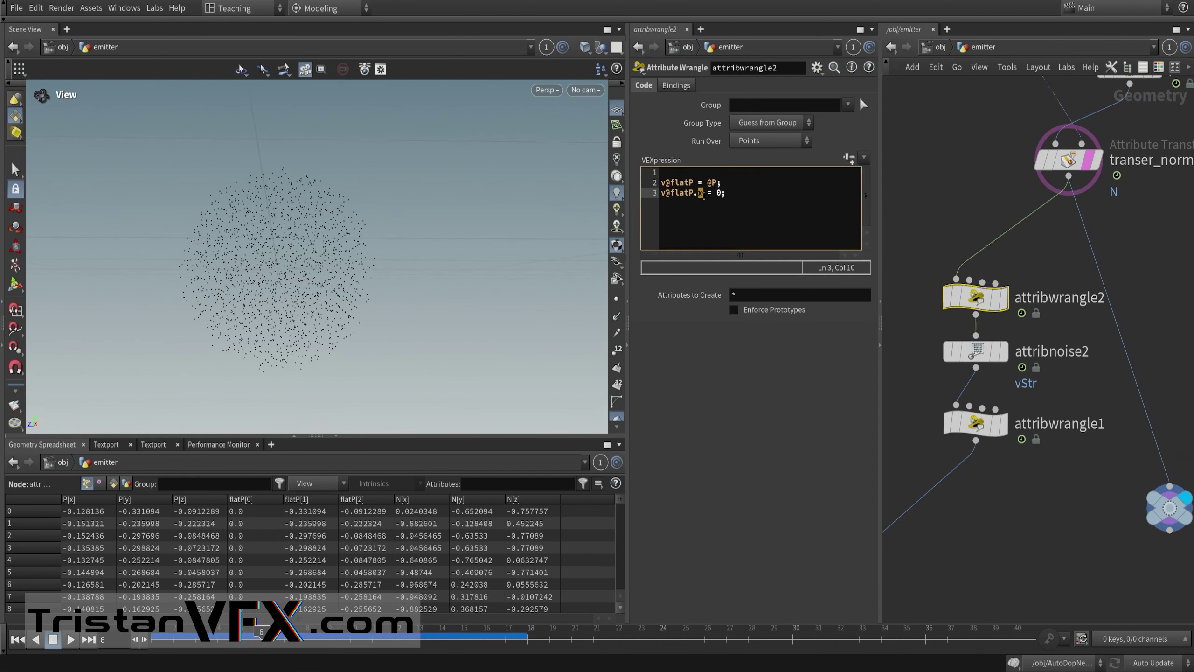
{"action": "left_click_drag", "start_coordinate": [673, 193], "coordinate": [691, 192]}
Step: Display the attribnoise2 node and examine its vStr attribute name and flatP location attribute
{"action": "middle_click_drag", "start_coordinate": [897, 345], "coordinate": [915, 309]}
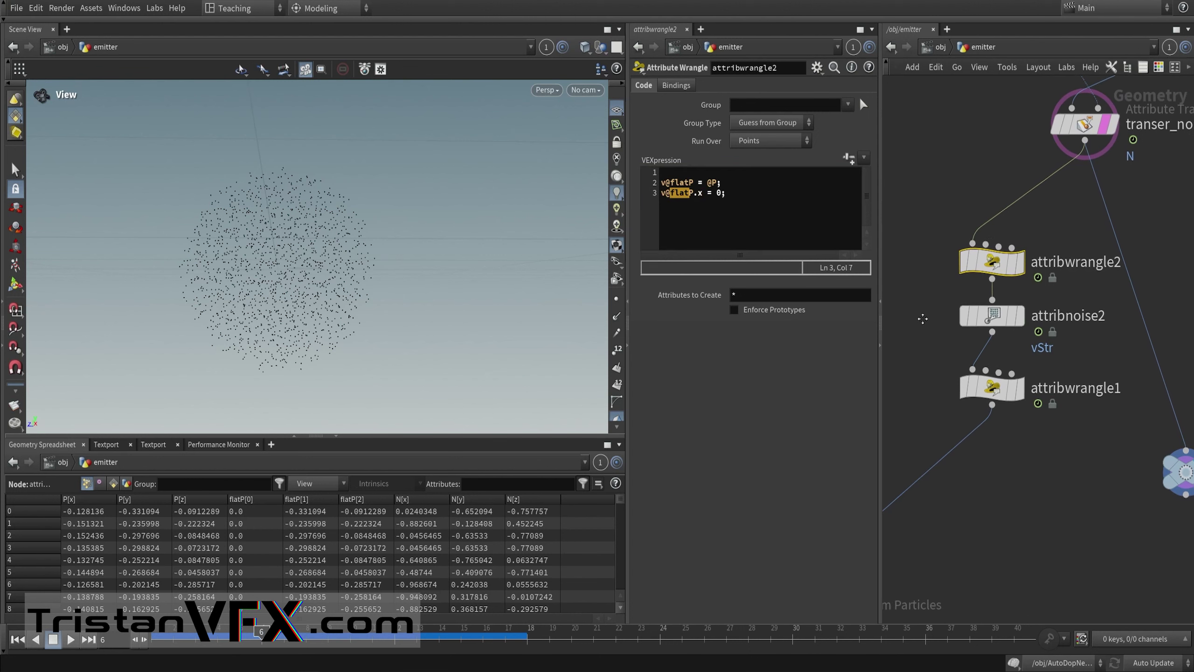
{"action": "left_click", "coordinate": [992, 308]}
{"action": "left_click", "coordinate": [1024, 313]}
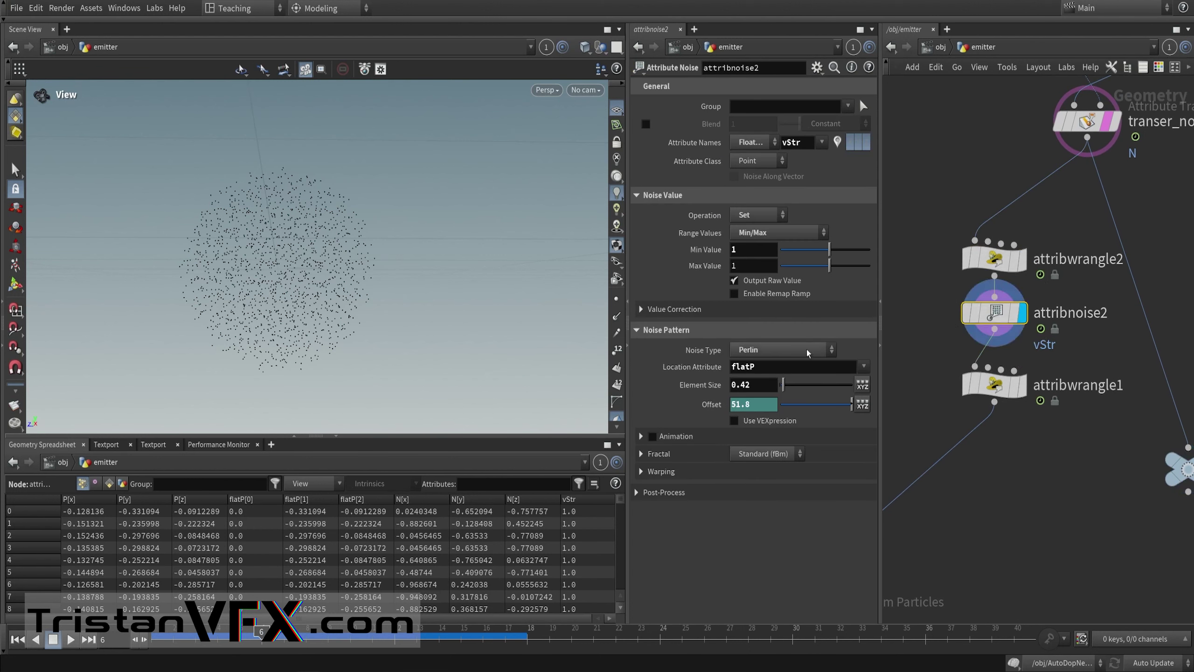
{"action": "left_click_drag", "start_coordinate": [804, 142], "coordinate": [779, 149]}
{"action": "double_click", "coordinate": [759, 368]}
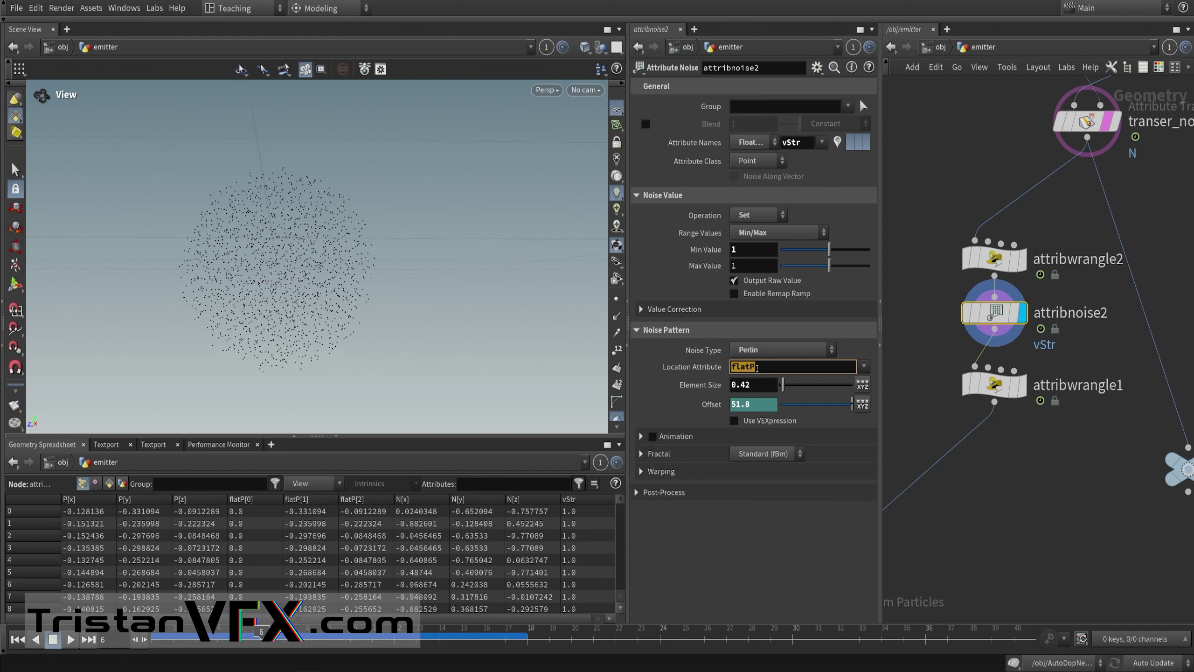
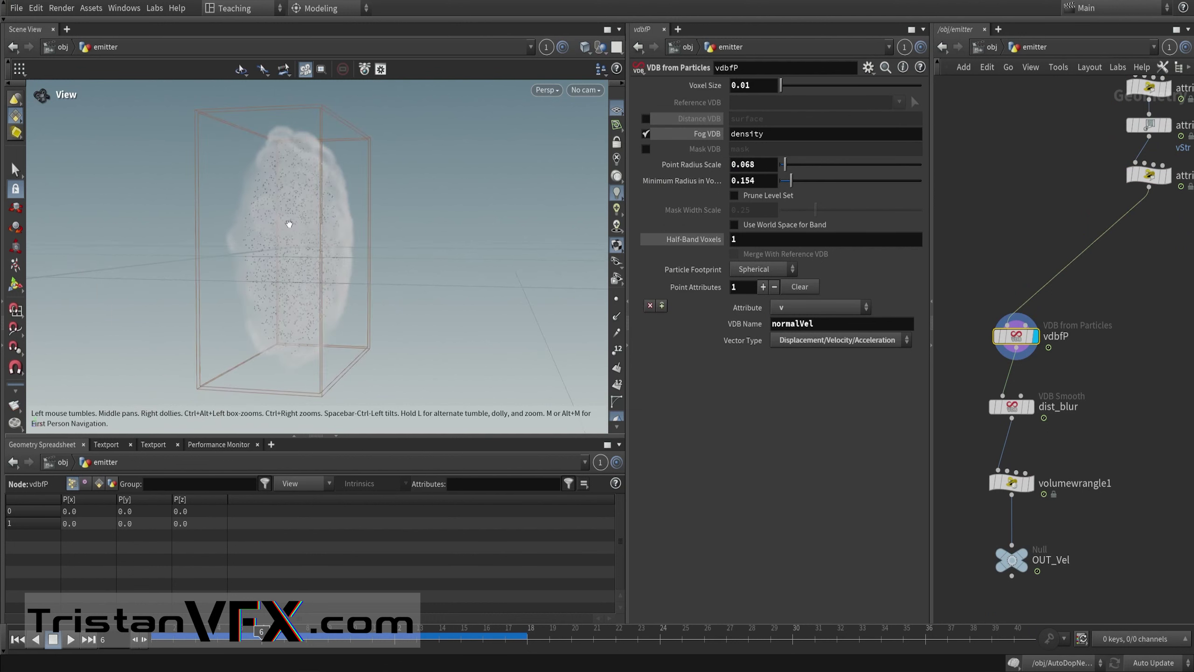
Step: Examine the vdbfP fog volume up close and its normalVel VDB name for the v point attribute
{"action": "right_click_drag", "start_coordinate": [288, 224], "coordinate": [374, 224]}
{"action": "scroll", "coordinate": [1097, 436], "scroll_direction": "down", "scroll_amount": 1}
{"action": "middle_click_drag", "start_coordinate": [1096, 436], "coordinate": [1109, 391]}
{"action": "scroll", "coordinate": [1109, 390], "scroll_direction": "up", "scroll_amount": 2}
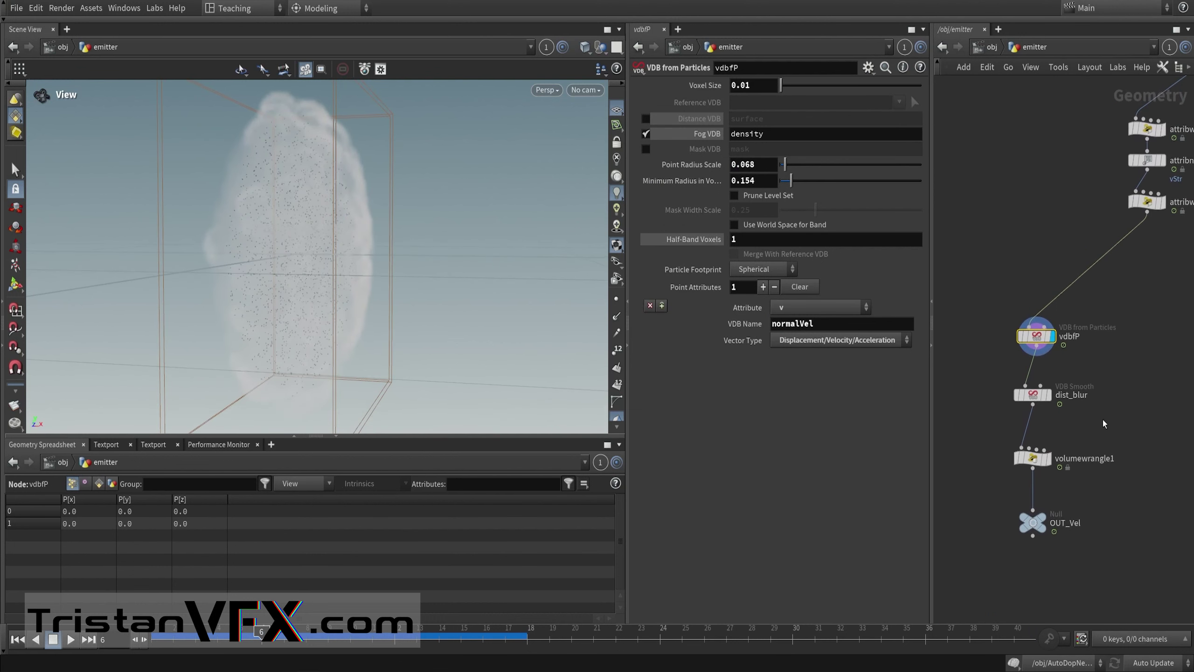
{"action": "scroll", "coordinate": [978, 337], "scroll_direction": "down", "scroll_amount": 1}
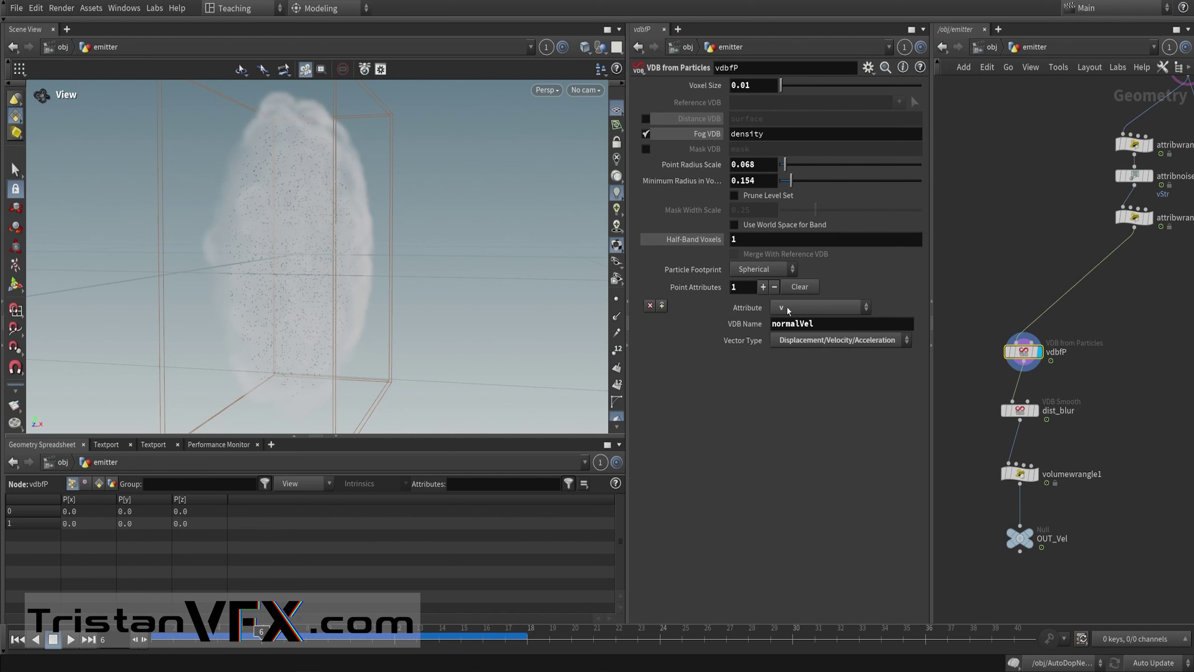
{"action": "left_click_drag", "start_coordinate": [831, 323], "coordinate": [771, 324]}
Step: Show the dist_blur VDB smooth parameters and examine the smoothed density volume from another angle
{"action": "middle_click_drag", "start_coordinate": [1103, 374], "coordinate": [1141, 294]}
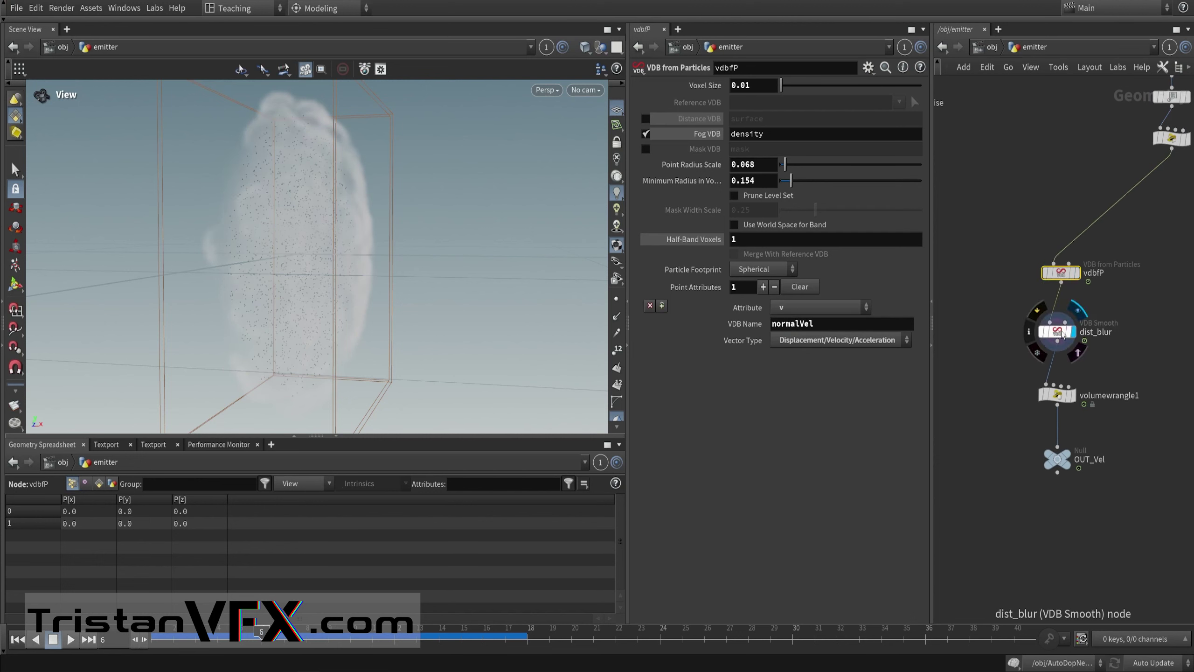
{"action": "left_click", "coordinate": [1061, 332]}
{"action": "mouse_move", "coordinate": [394, 274]}
{"action": "left_mouse_down"}
{"action": "mouse_move", "coordinate": [358, 272]}
{"action": "mouse_move", "coordinate": [383, 277]}
{"action": "left_mouse_up"}
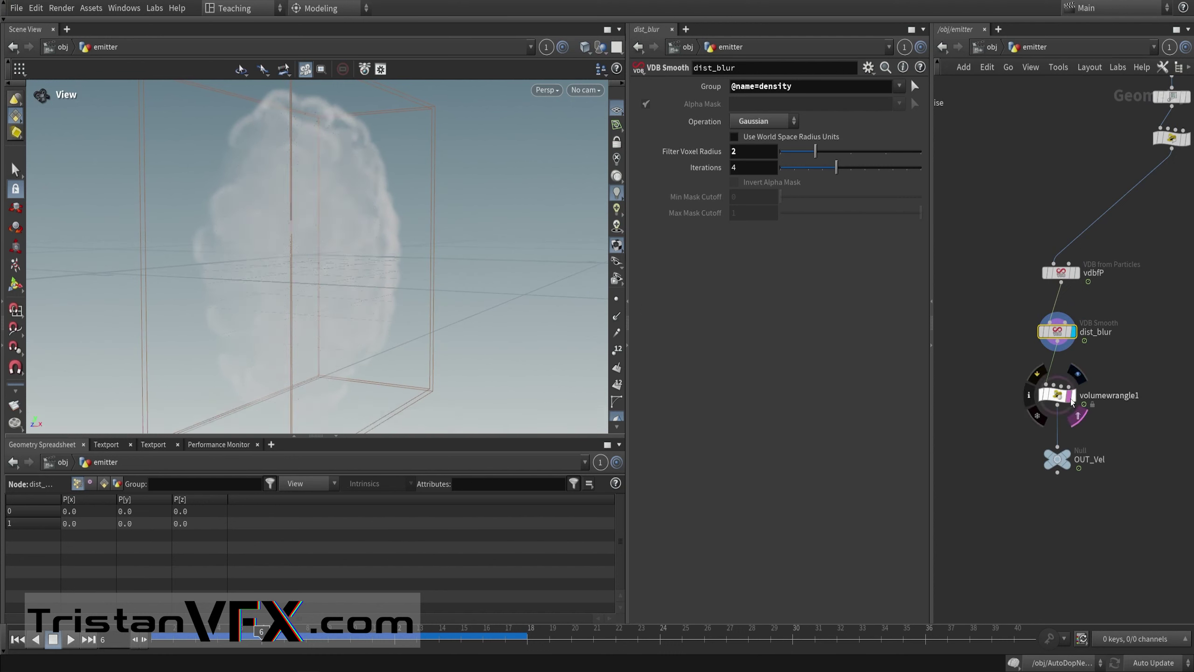
Step: Display volumewrangle1 and examine its density and normalVel code lines
{"action": "left_click", "coordinate": [1053, 396]}
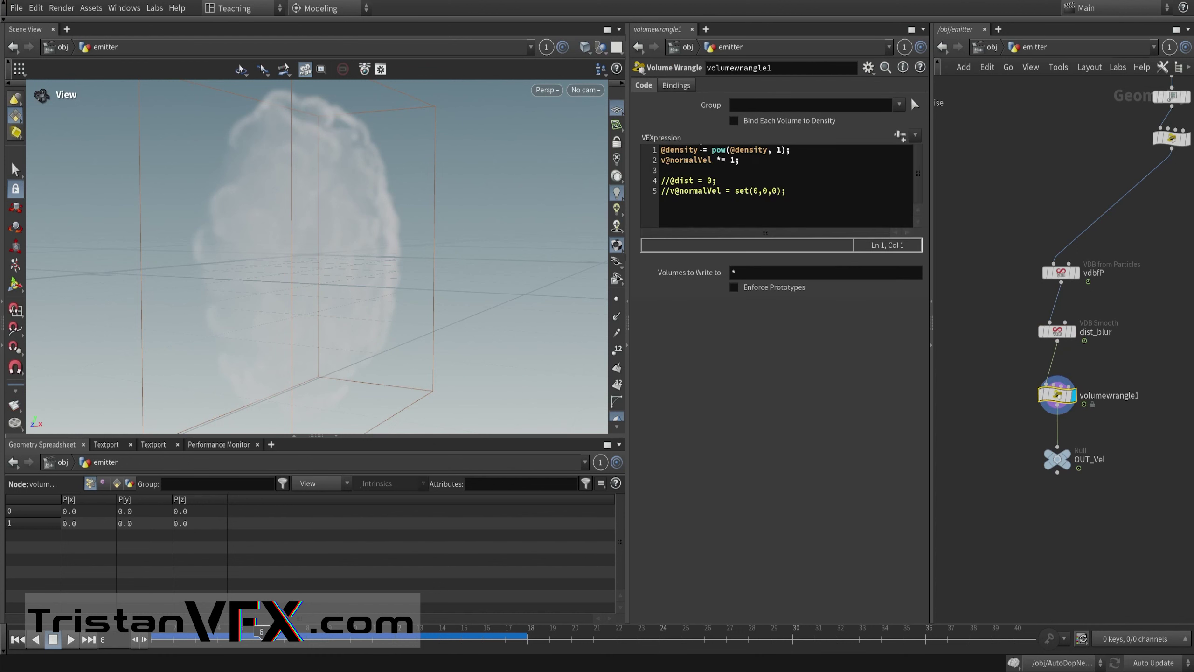
{"action": "left_click_drag", "start_coordinate": [771, 160], "coordinate": [655, 146]}
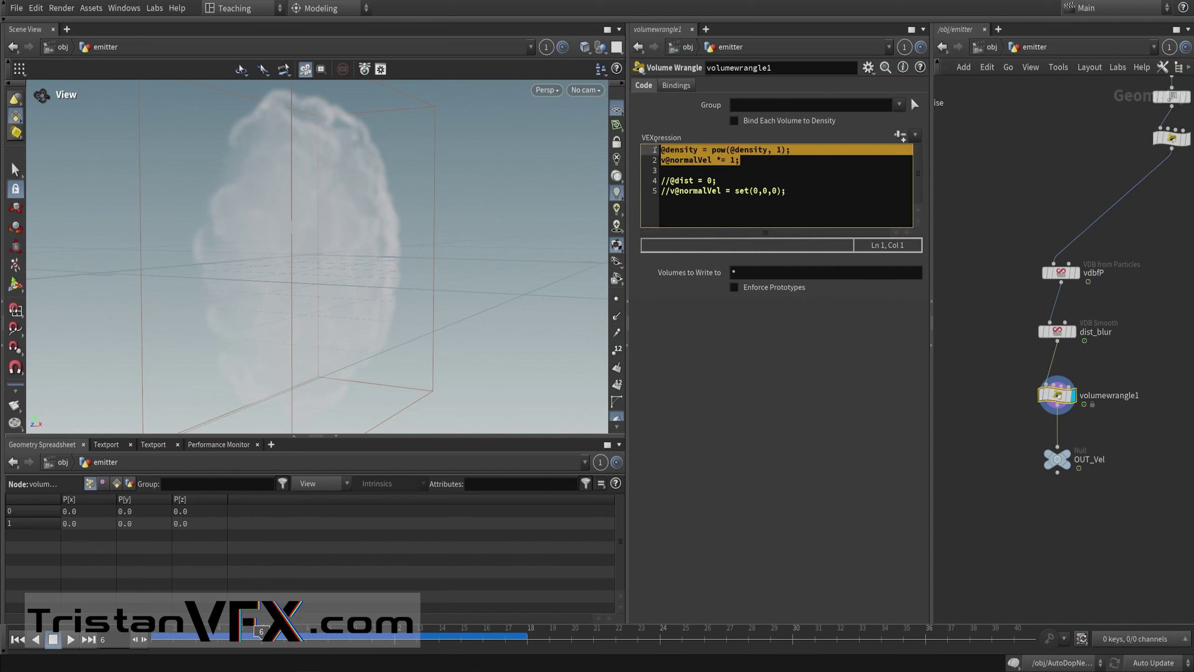
{"action": "left_click", "coordinate": [745, 160]}
{"action": "left_click_drag", "start_coordinate": [804, 150], "coordinate": [658, 144]}
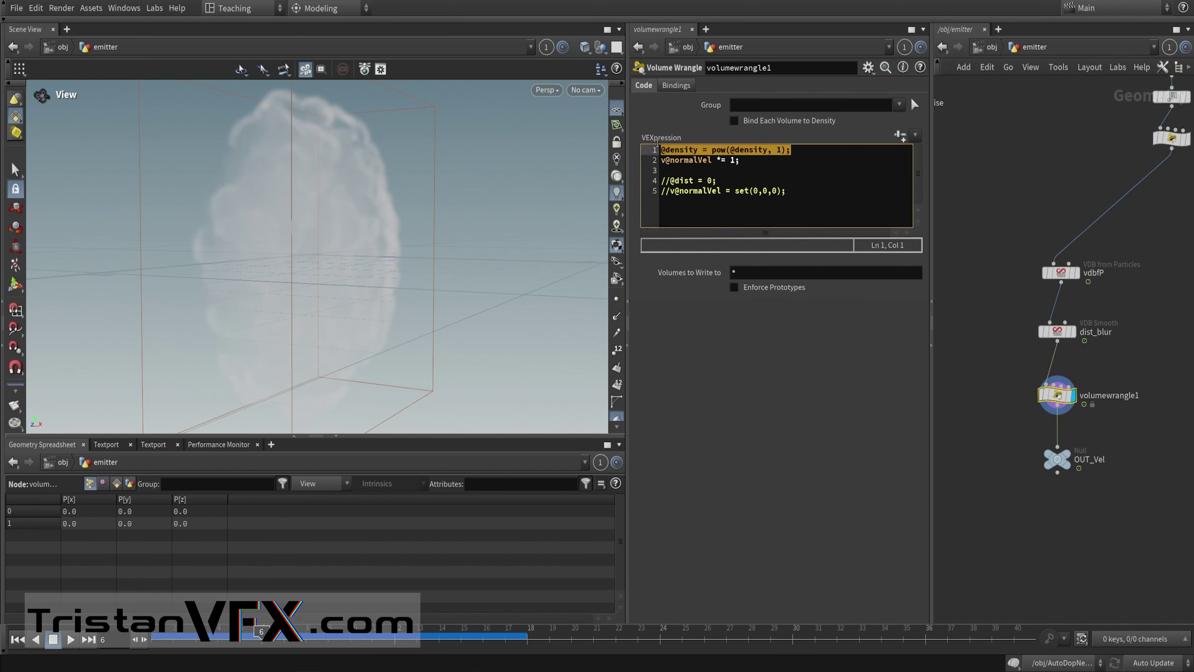
{"action": "left_click", "coordinate": [714, 160]}
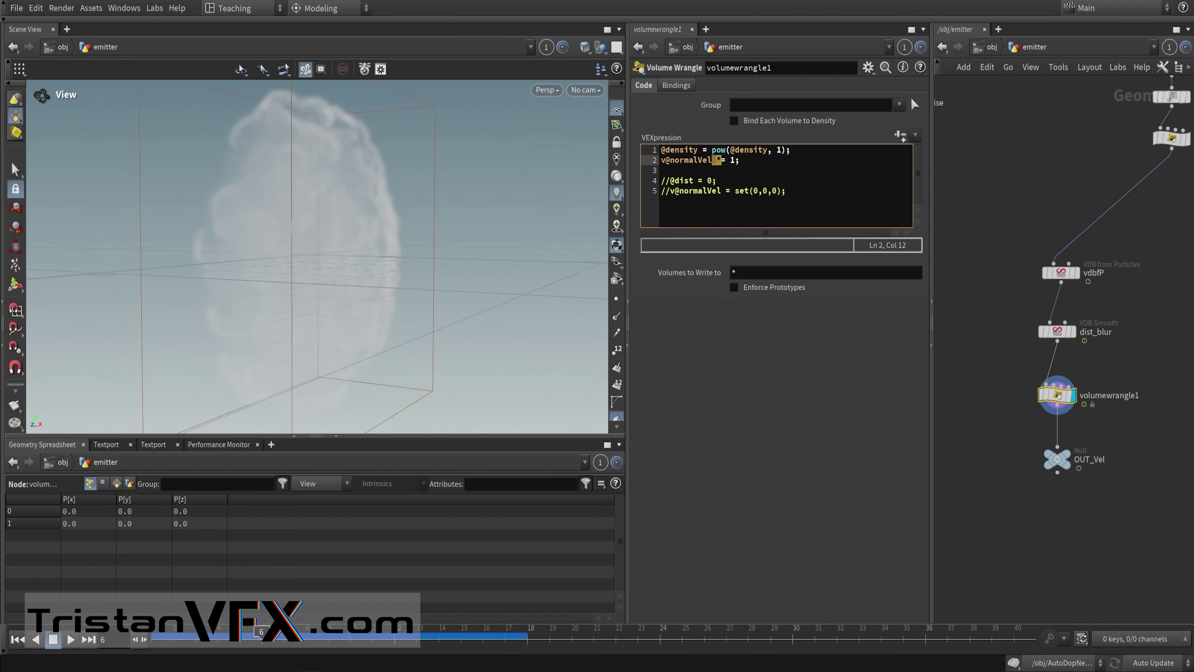
{"action": "left_click_drag", "start_coordinate": [729, 161], "coordinate": [736, 161]}
Step: Delete the v@normalVel *= 1; line from the volumewrangle1 code
{"action": "triple_click", "coordinate": [760, 160]}
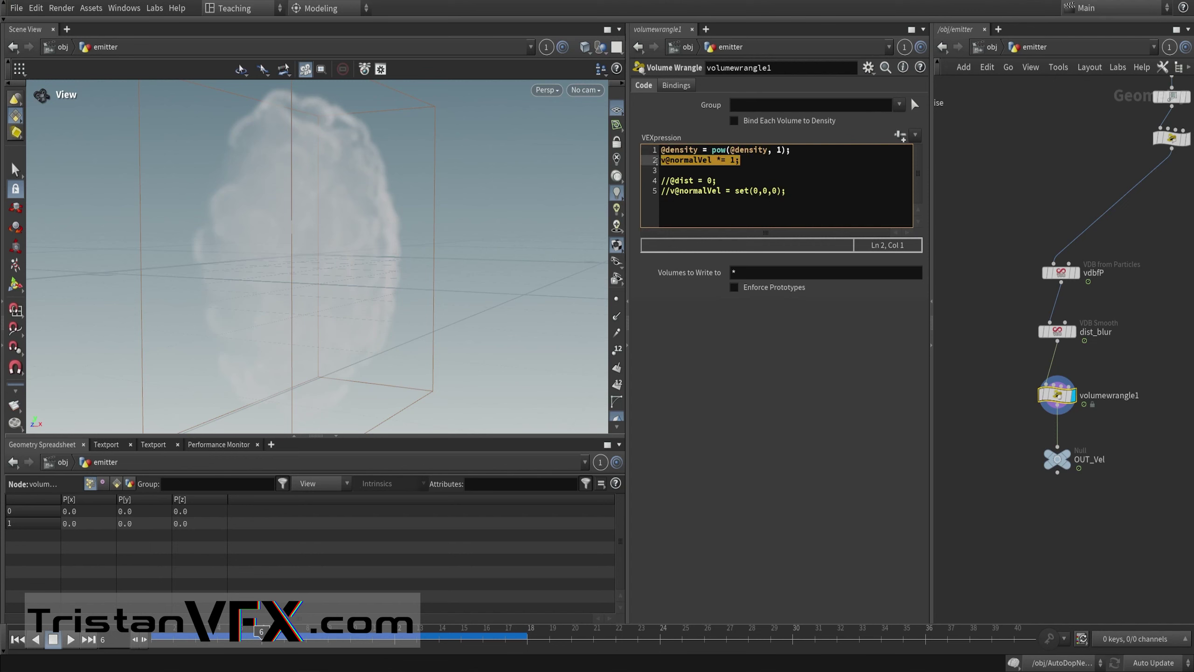
{"action": "key", "text": "BackSpace"}
{"action": "key", "text": "BackSpace"}
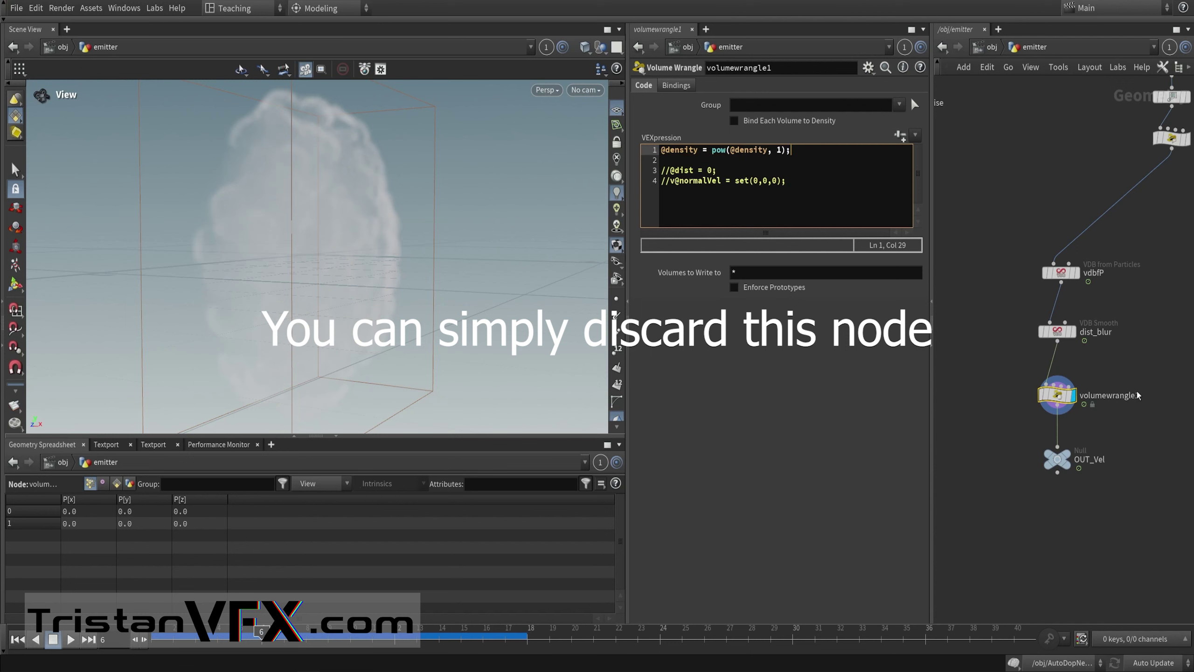
Step: Select the OUT_Vel null at the end of the velocity branch and examine its place in the network
{"action": "middle_click_drag", "start_coordinate": [1000, 432], "coordinate": [980, 358]}
{"action": "scroll", "coordinate": [981, 428], "scroll_direction": "down", "scroll_amount": 2}
{"action": "scroll", "coordinate": [980, 428], "scroll_direction": "up", "scroll_amount": 4}
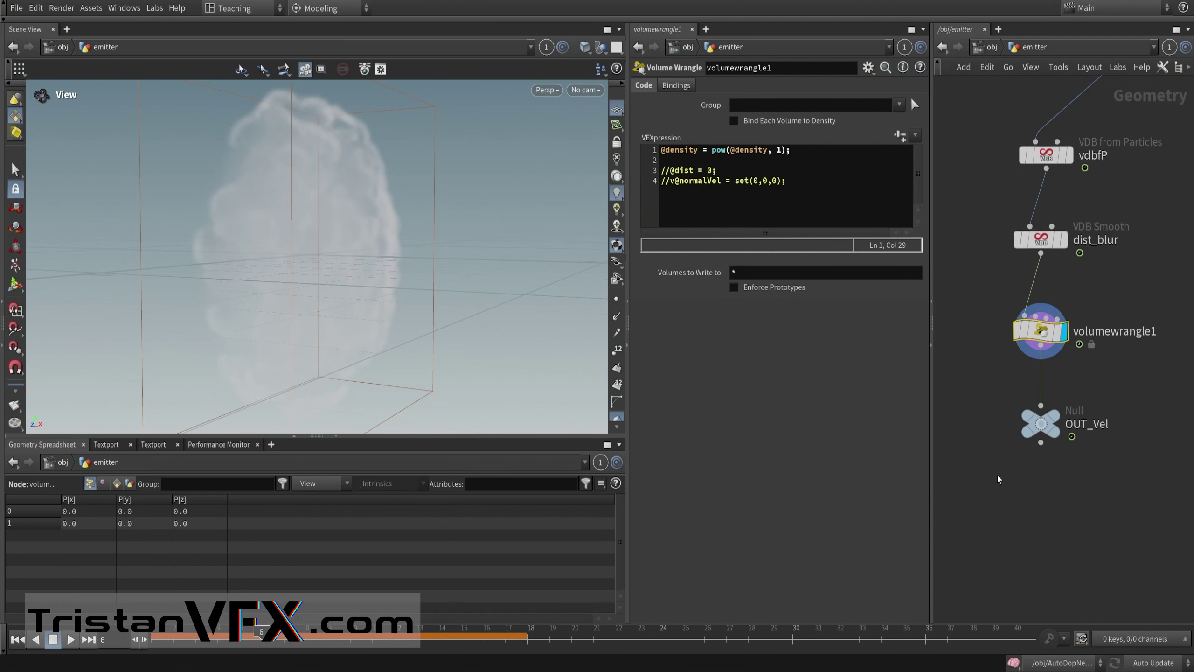
{"action": "scroll", "coordinate": [998, 479], "scroll_direction": "down", "scroll_amount": 2}
{"action": "left_click_drag", "start_coordinate": [962, 498], "coordinate": [1098, 397]}
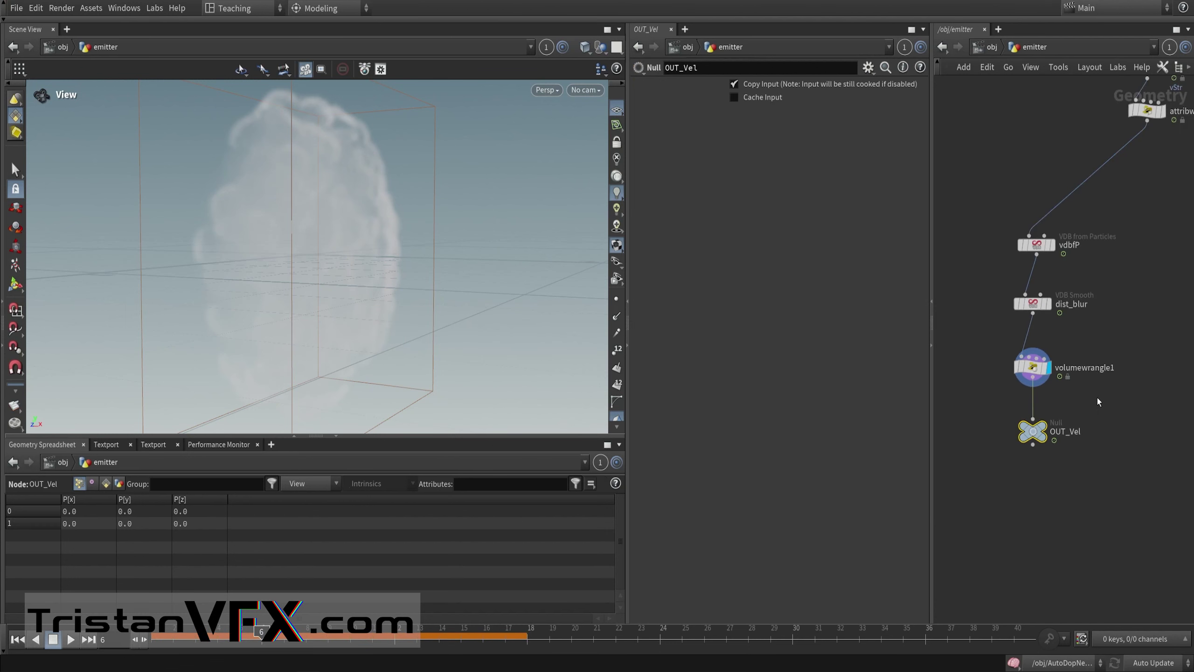
{"action": "middle_click_drag", "start_coordinate": [1098, 397], "coordinate": [1056, 423]}
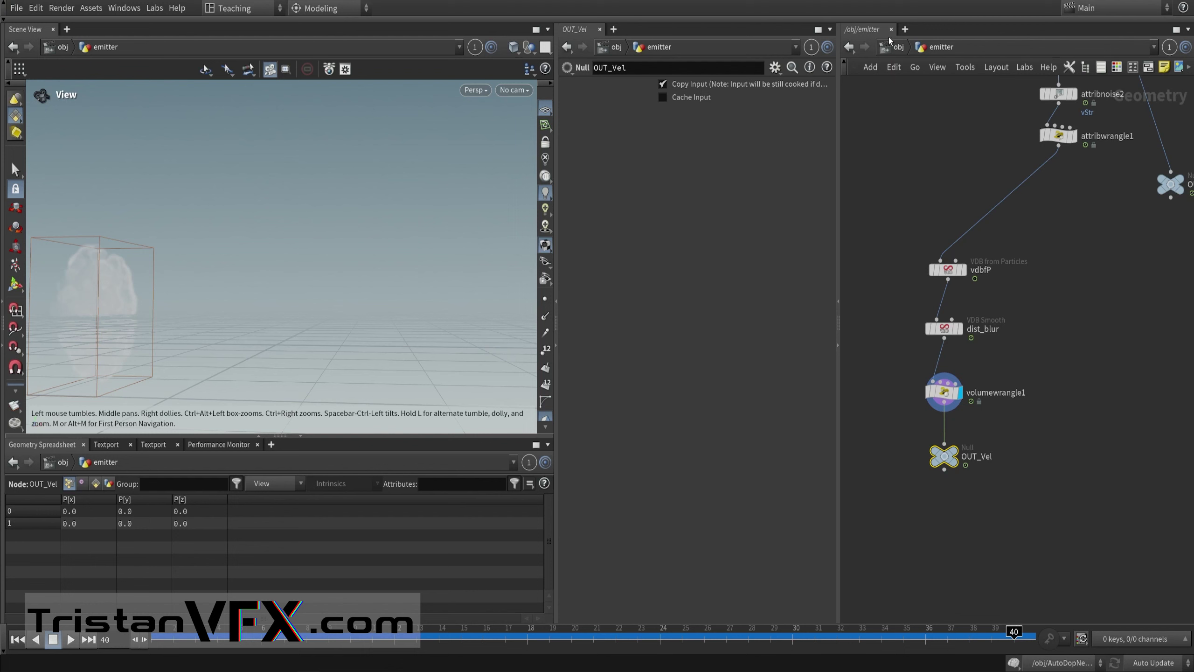
Step: Open the AutoDopNetwork and examine the simulated splash particles at frame 19
{"action": "left_click", "coordinate": [895, 47]}
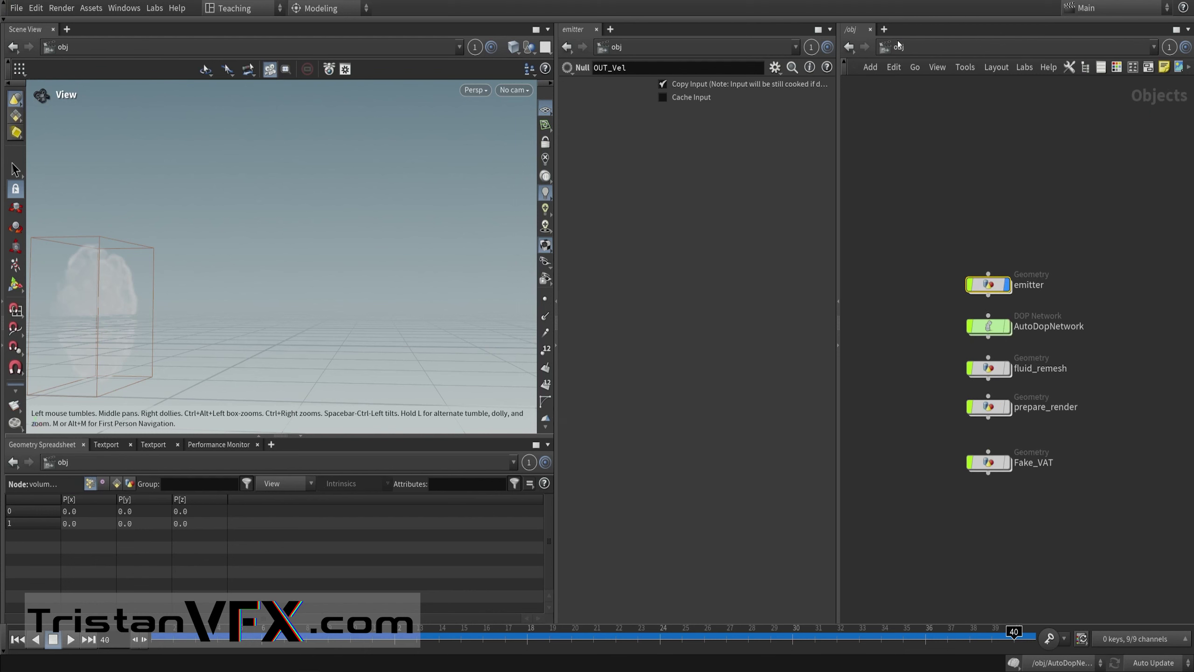
{"action": "double_click", "coordinate": [987, 332]}
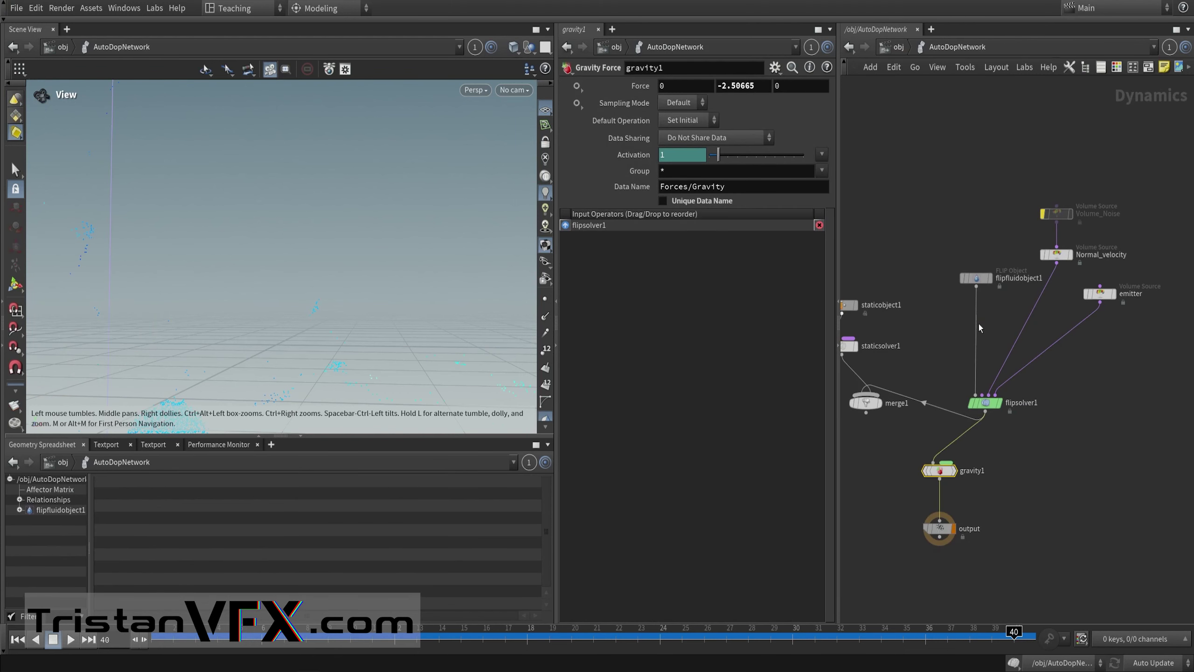
{"action": "left_click_drag", "start_coordinate": [176, 240], "coordinate": [320, 395]}
{"action": "left_click_drag", "start_coordinate": [637, 633], "coordinate": [549, 632]}
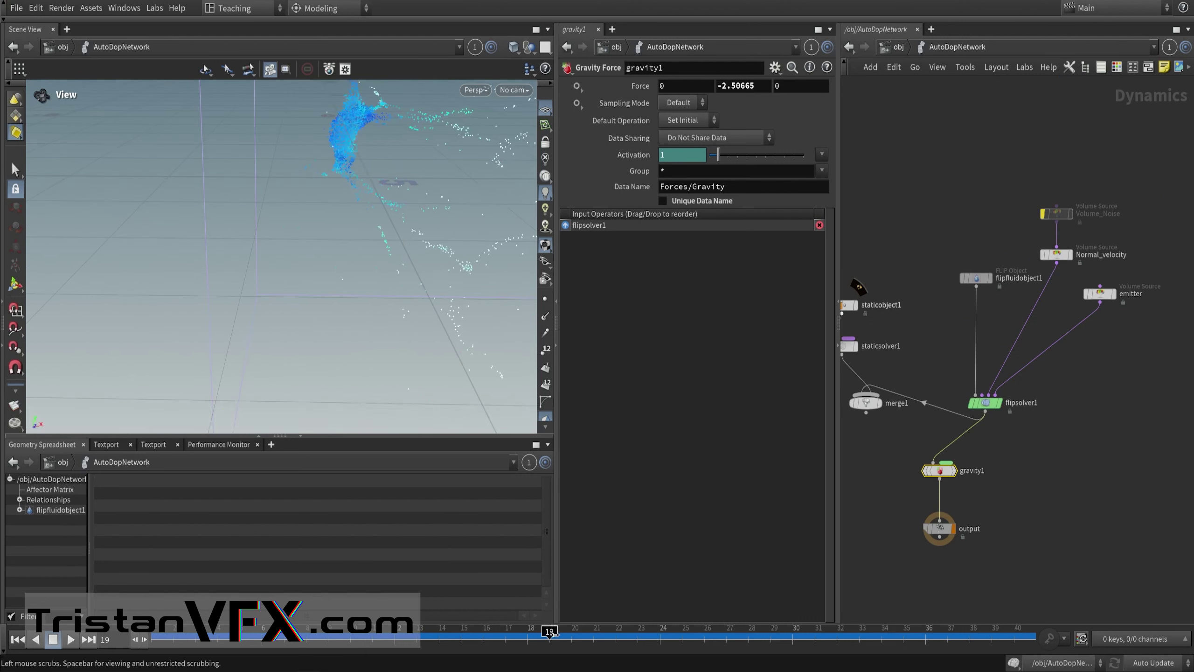
{"action": "middle_click_drag", "start_coordinate": [462, 208], "coordinate": [41, 313]}
{"action": "right_click_drag", "start_coordinate": [313, 225], "coordinate": [237, 241]}
{"action": "left_click_drag", "start_coordinate": [237, 240], "coordinate": [301, 226]}
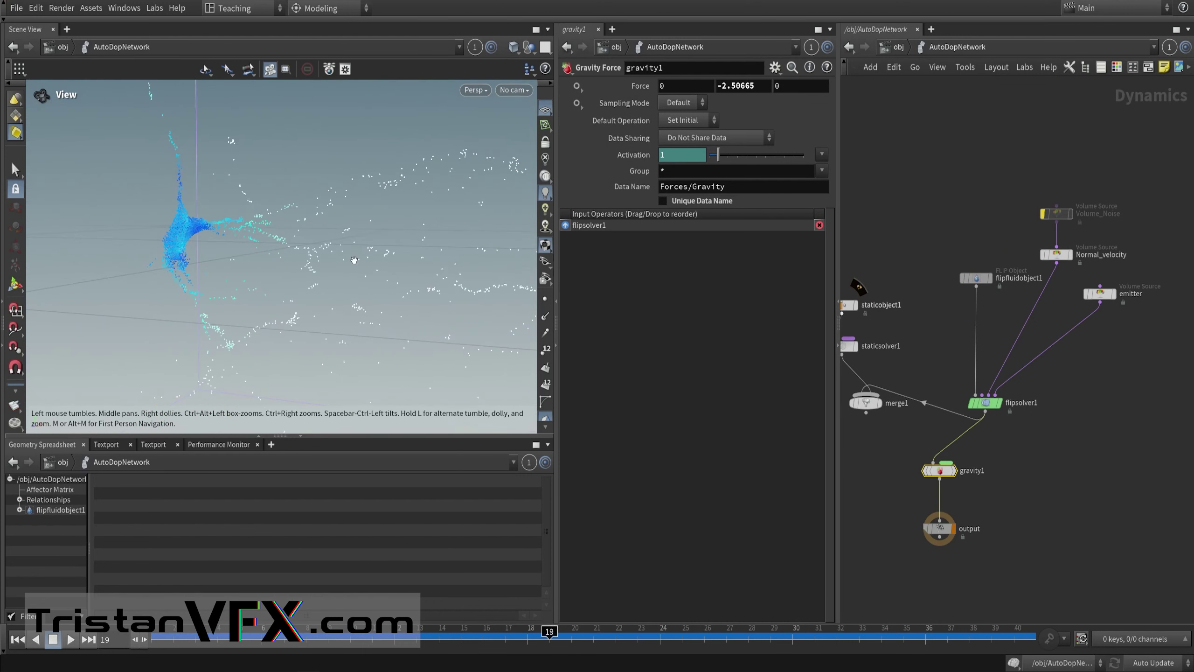
Step: Show the emitter volume source parameters and examine its OUT_Emitter SOP path and the Activation expression's evaluated value
{"action": "scroll", "coordinate": [1118, 310], "scroll_direction": "up", "scroll_amount": 4}
{"action": "middle_click_drag", "start_coordinate": [996, 474], "coordinate": [1030, 459]}
{"action": "left_click_drag", "start_coordinate": [958, 490], "coordinate": [1019, 517]}
{"action": "middle_click_drag", "start_coordinate": [1135, 303], "coordinate": [1040, 385]}
{"action": "scroll", "coordinate": [1040, 386], "scroll_direction": "down", "scroll_amount": 3}
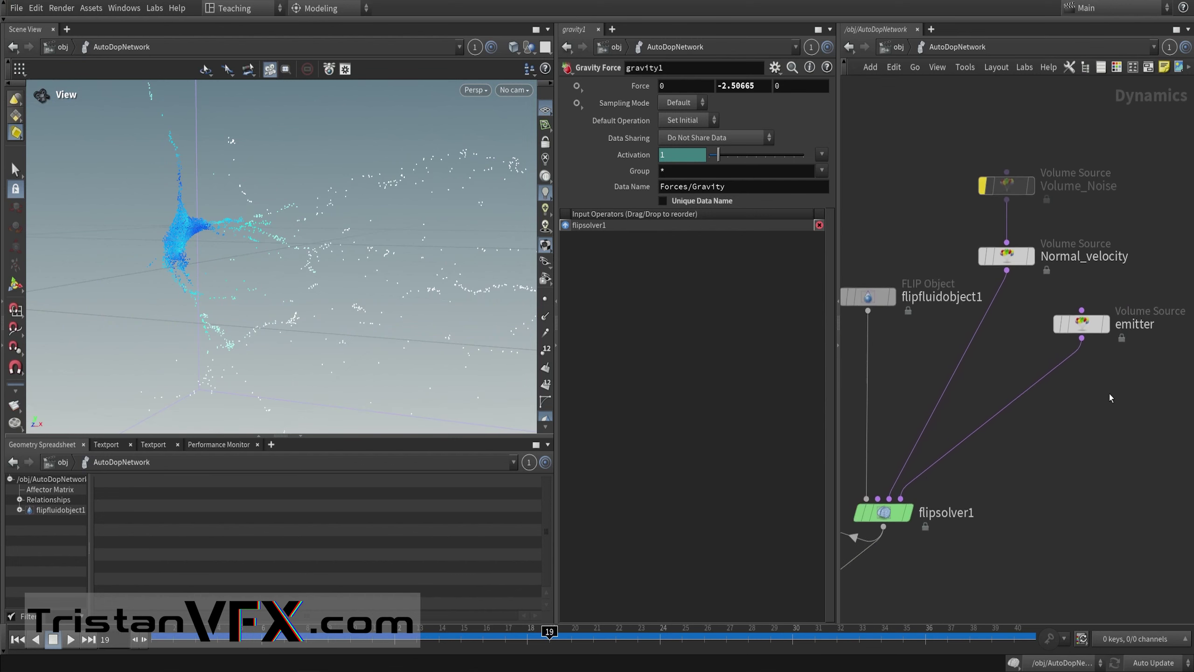
{"action": "left_click", "coordinate": [1059, 360]}
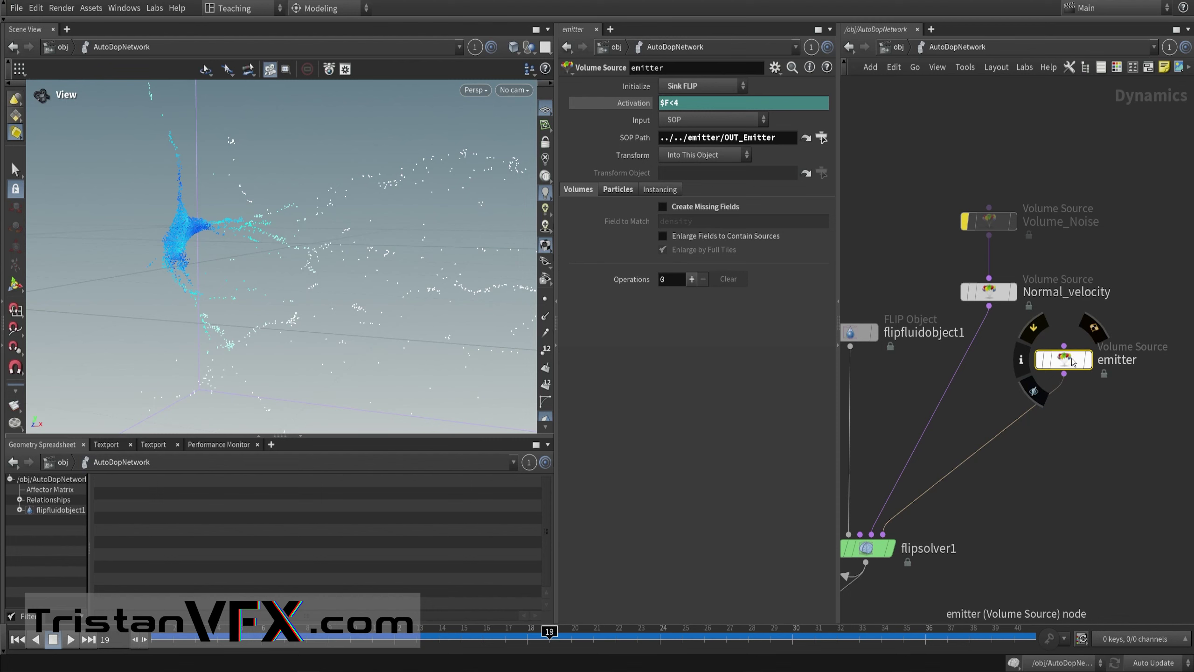
{"action": "left_click_drag", "start_coordinate": [794, 143], "coordinate": [721, 140]}
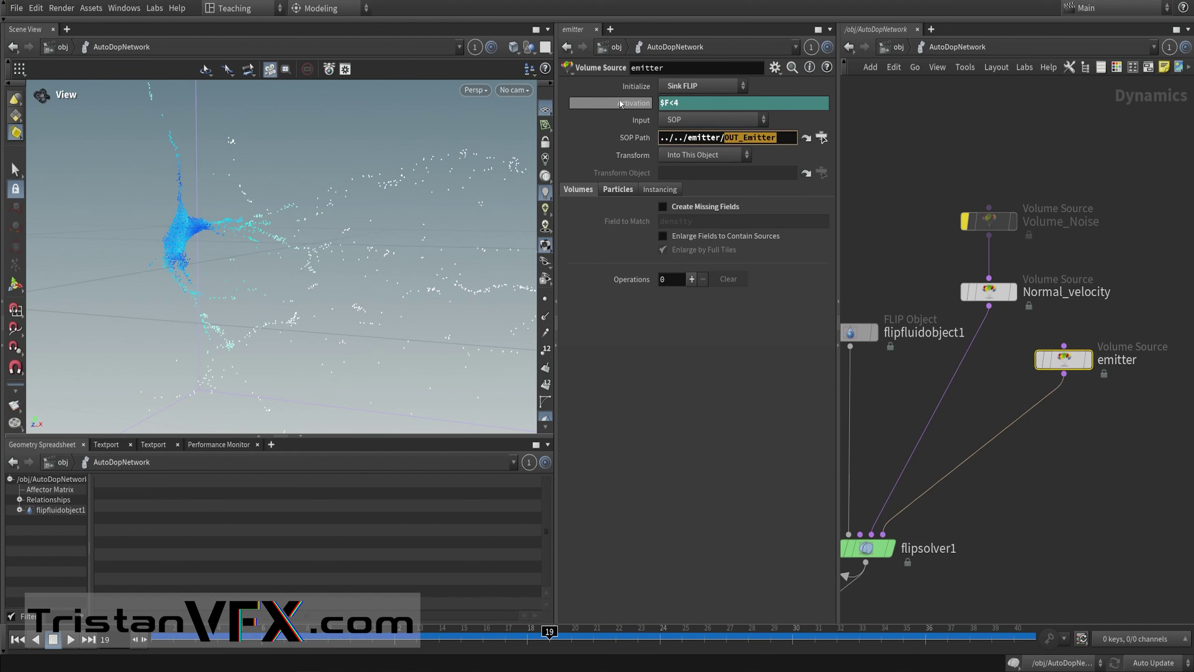
{"action": "left_click", "coordinate": [637, 103]}
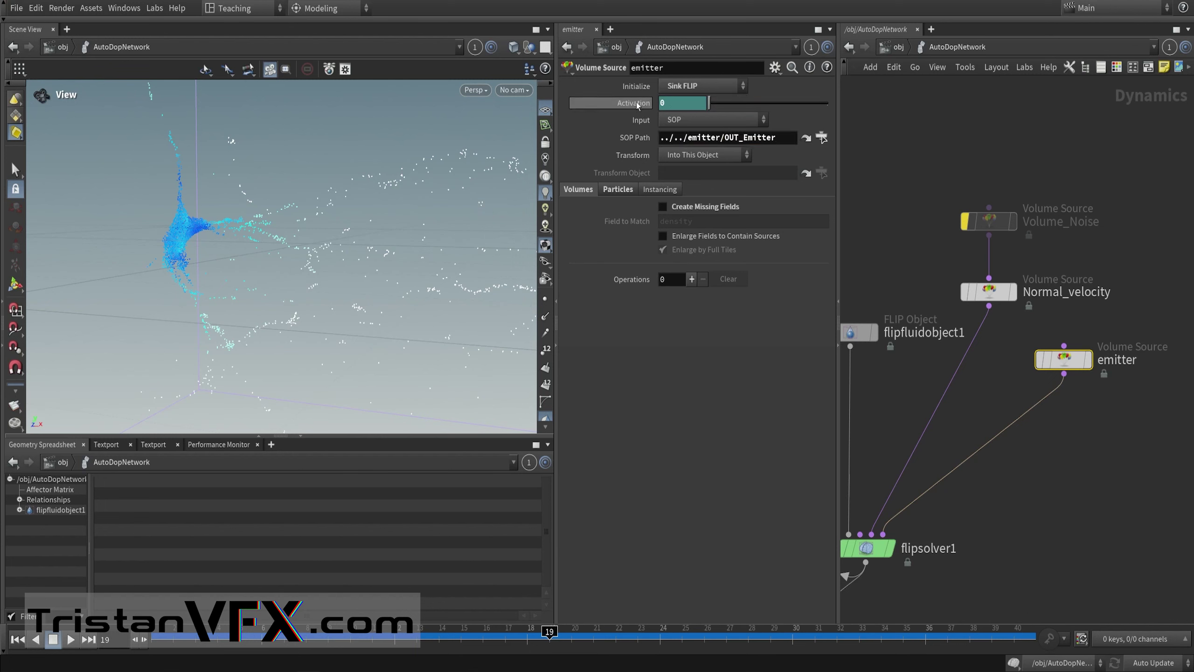
{"action": "left_click", "coordinate": [636, 102]}
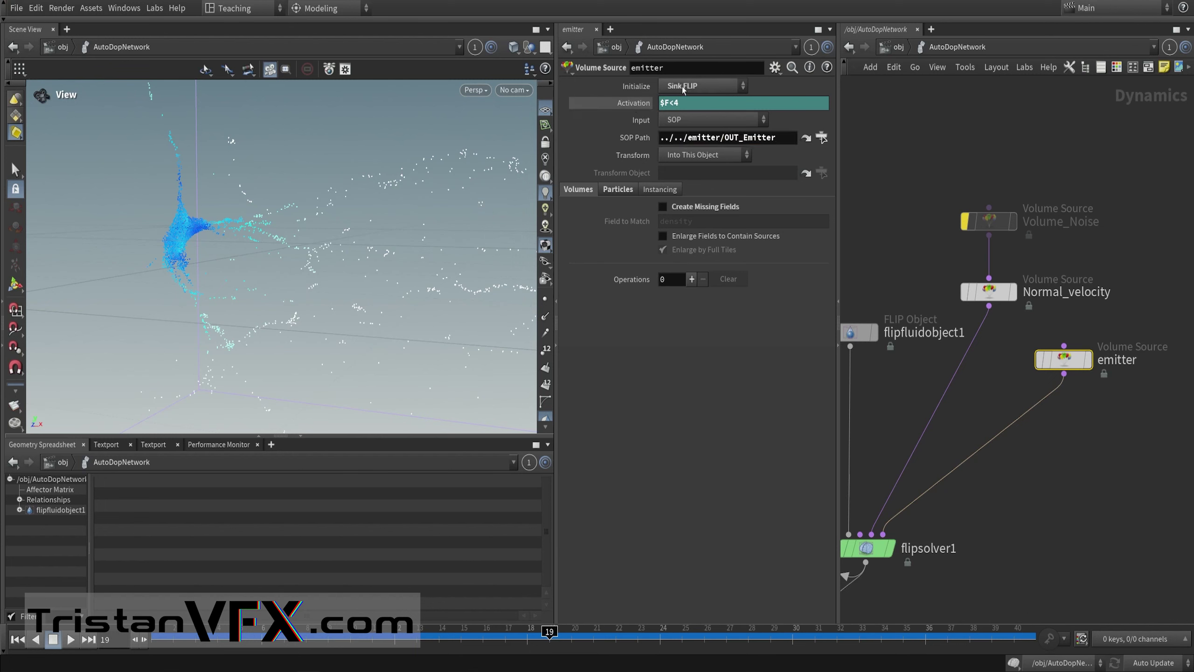
Step: Examine the emitter volume source's Initialize presets and its particle settings, ending on the volume settings
{"action": "left_click", "coordinate": [686, 88]}
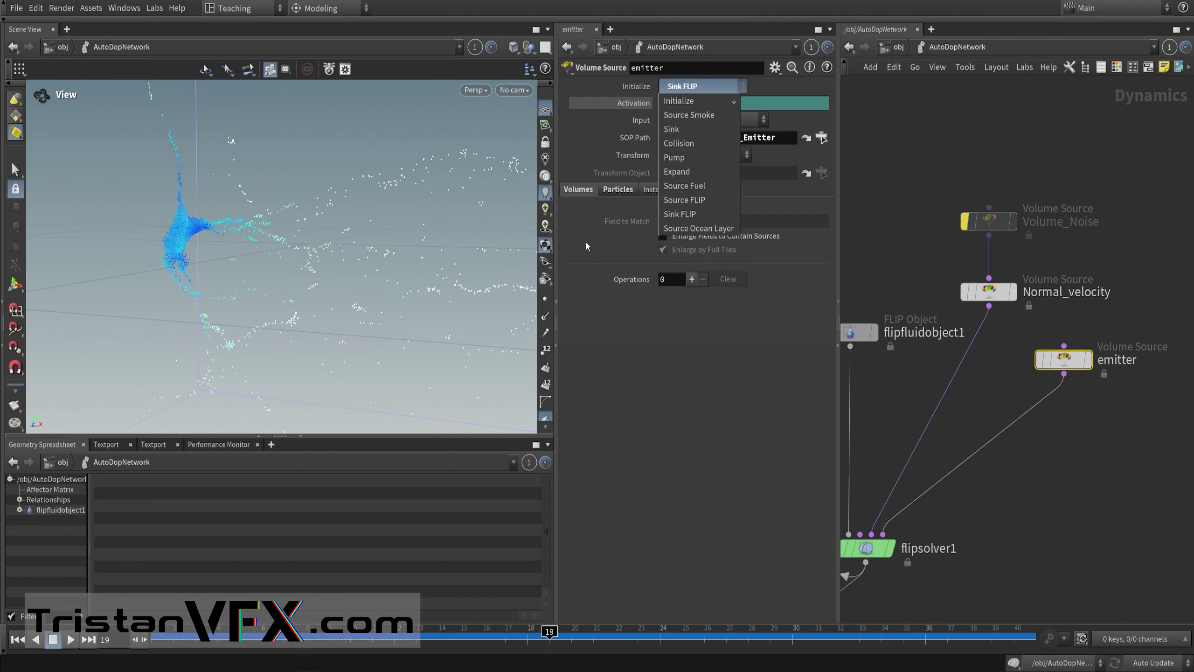
{"action": "left_click", "coordinate": [663, 331]}
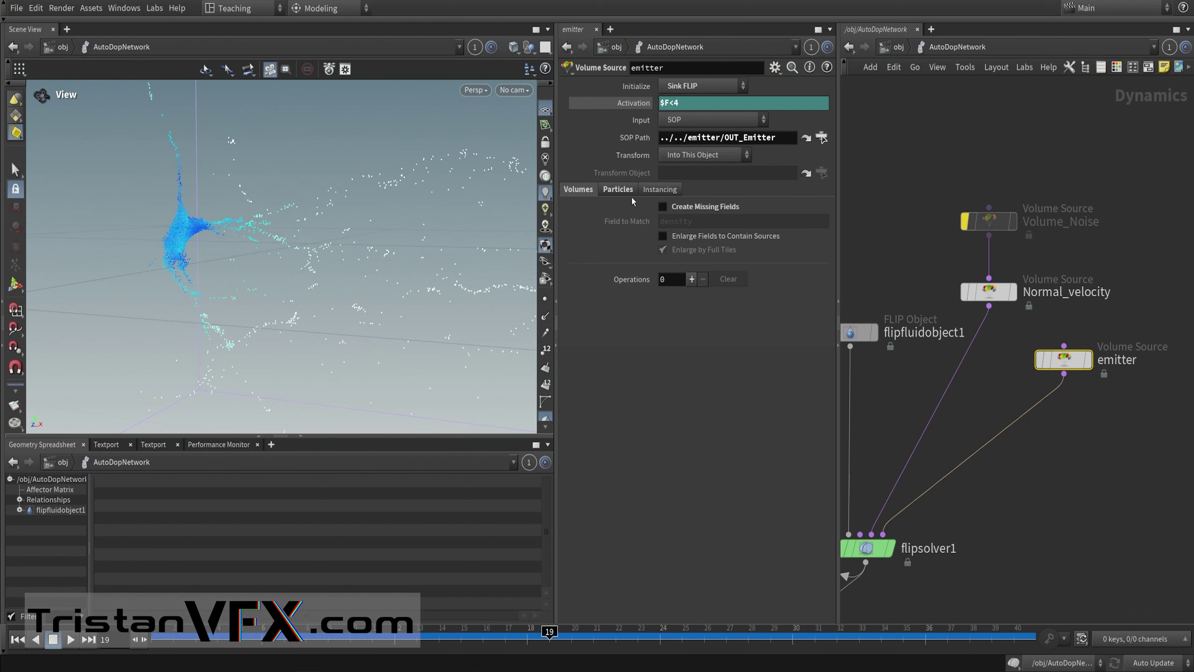
{"action": "left_click", "coordinate": [618, 190]}
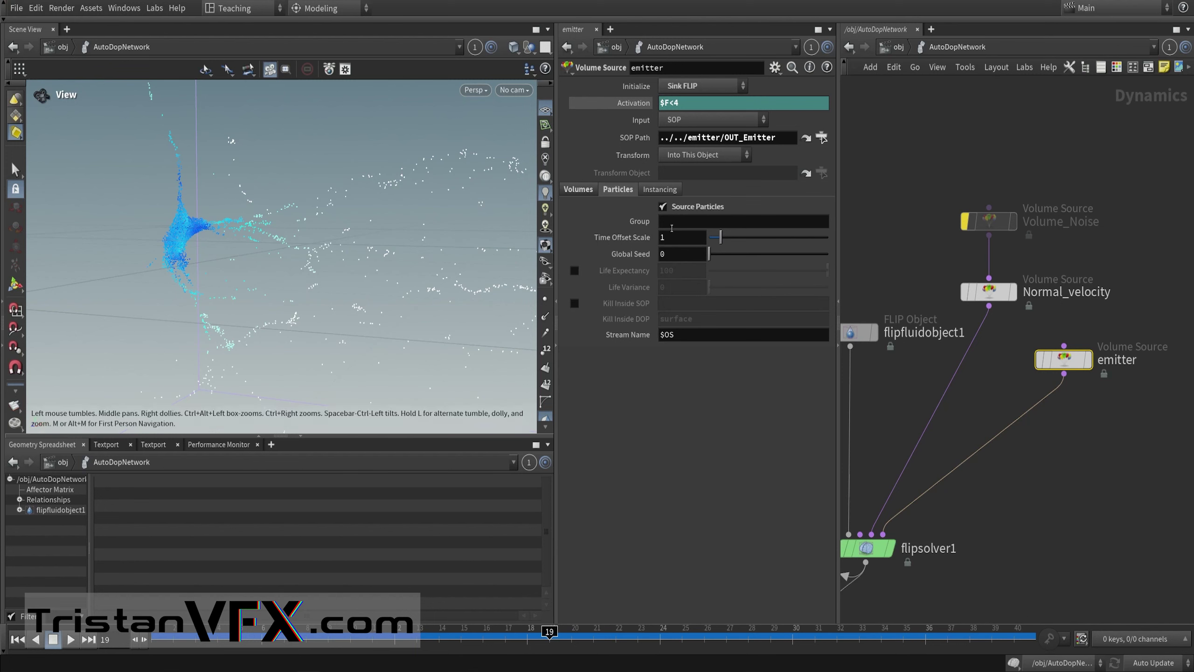
{"action": "left_click", "coordinate": [579, 189]}
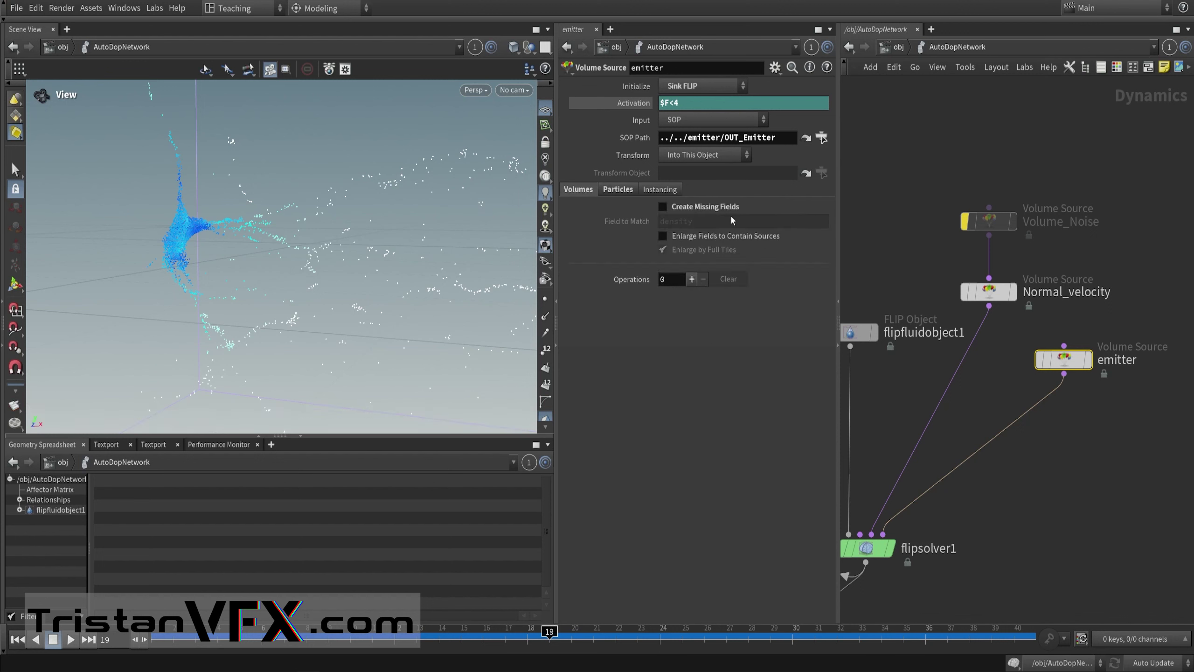
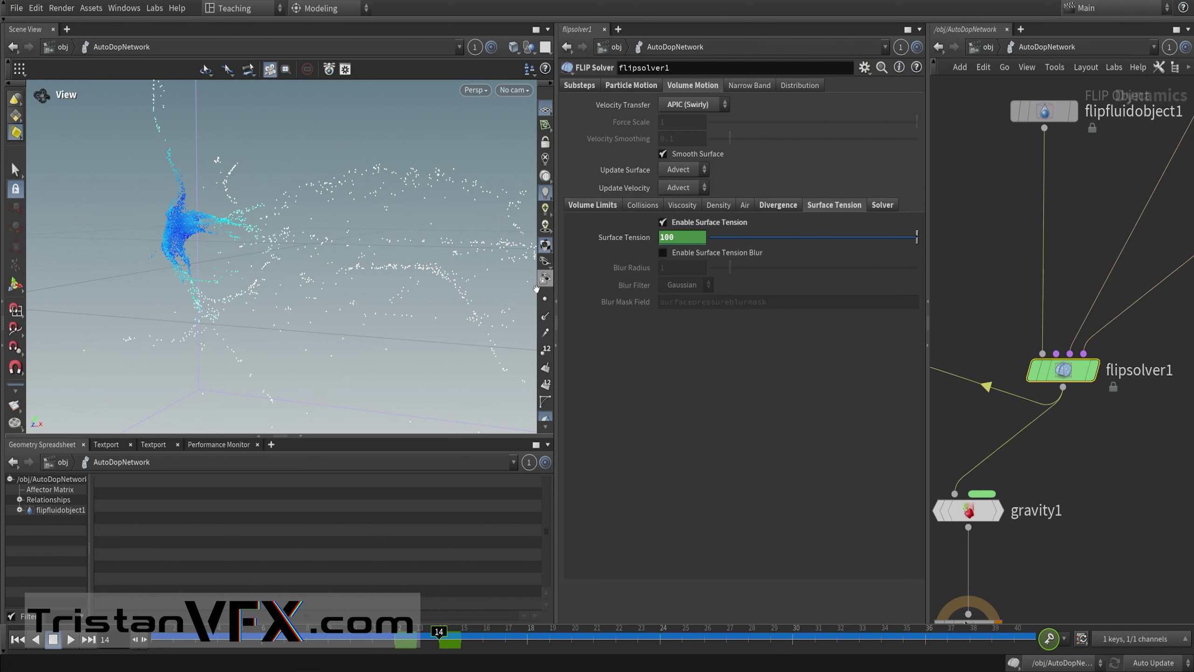
Step: View the splash particles from another angle and show the Divergence settings of flipsolver1
{"action": "left_click_drag", "start_coordinate": [394, 400], "coordinate": [349, 351]}
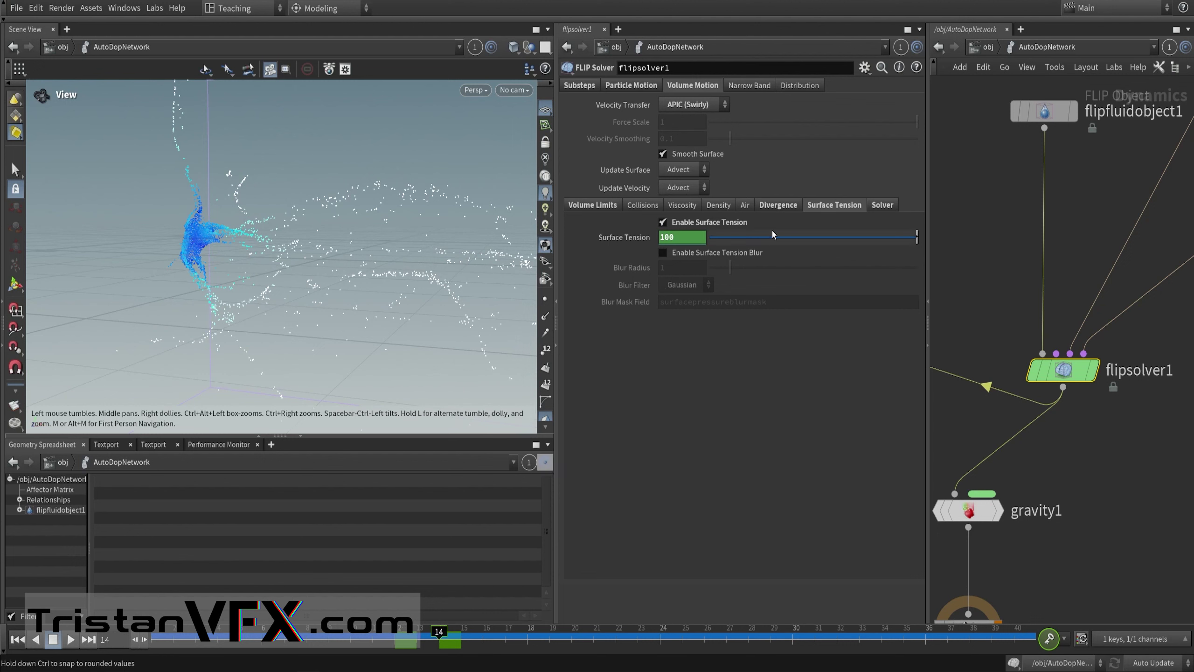
{"action": "left_click", "coordinate": [782, 206]}
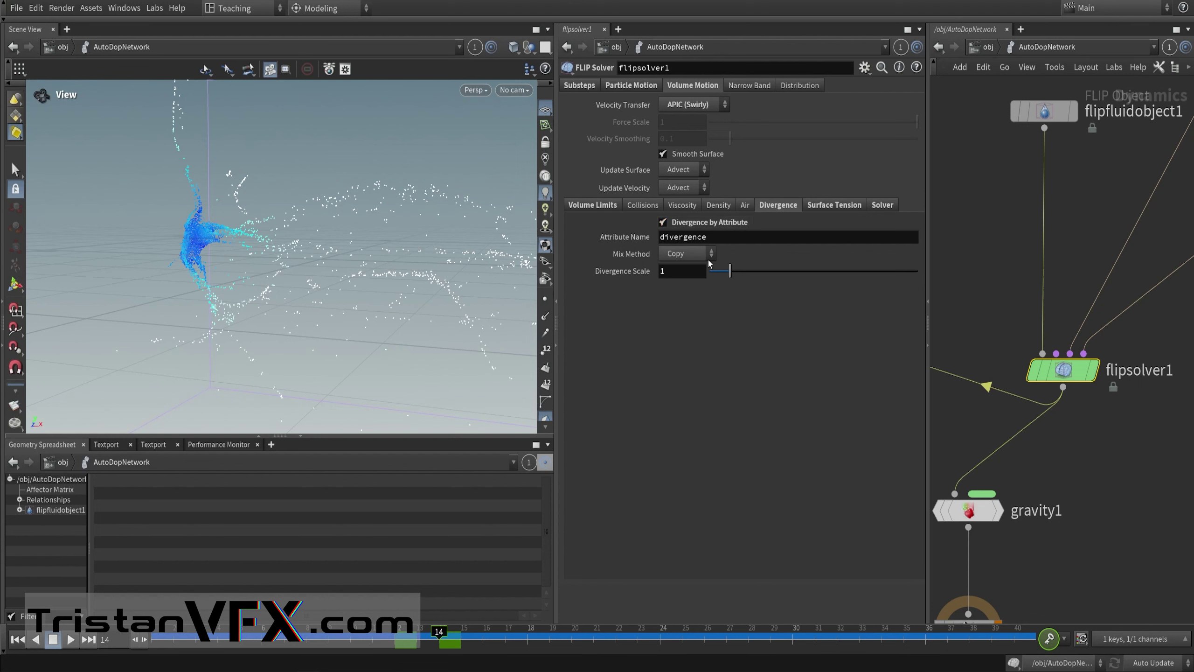
Step: Show the Volume Limits settings of flipsolver1 and select the staticobject1, staticsolver1 and merge1 nodes
{"action": "left_click", "coordinate": [588, 206]}
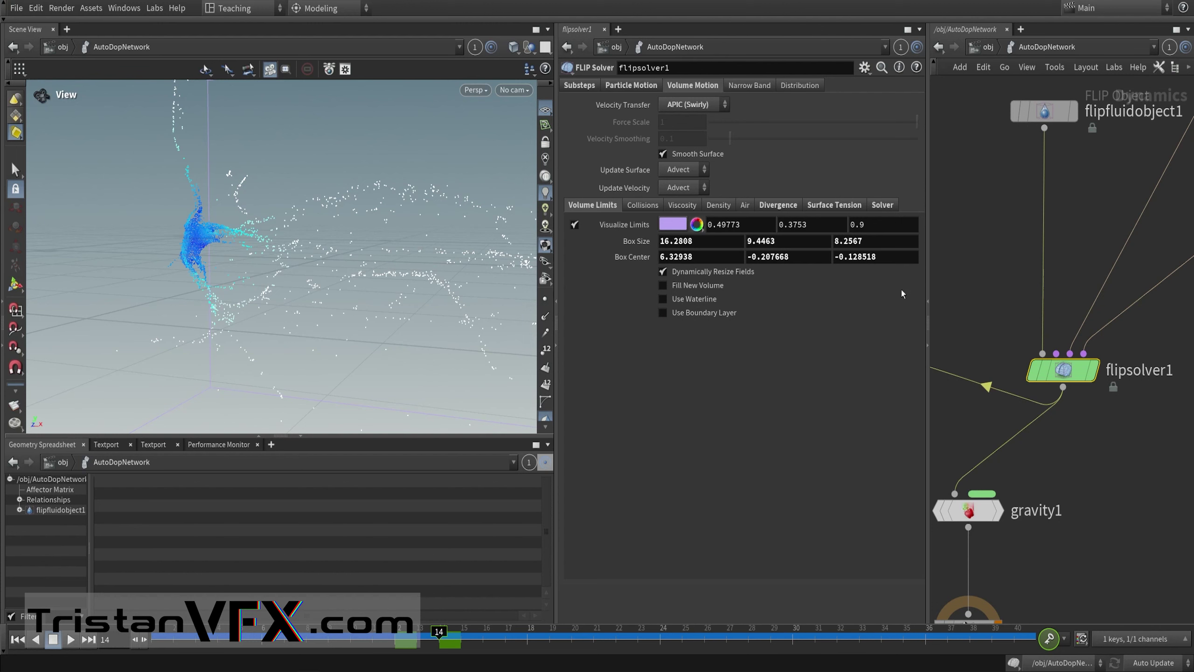
{"action": "scroll", "coordinate": [1100, 299], "scroll_direction": "down", "scroll_amount": 5}
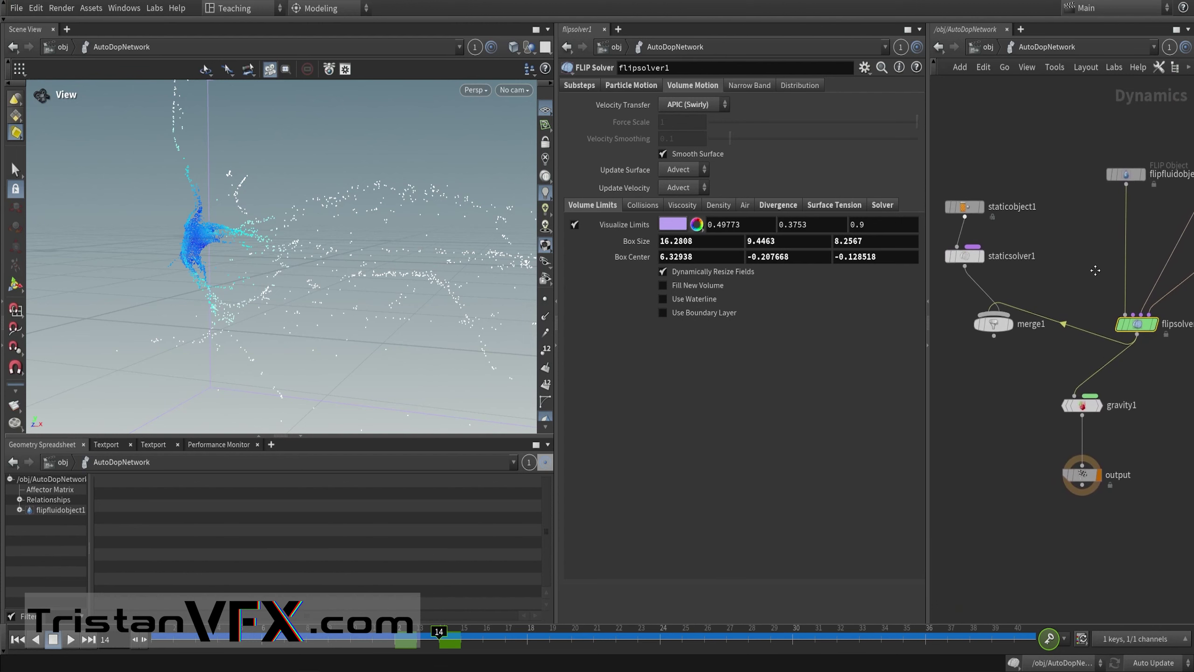
{"action": "scroll", "coordinate": [1124, 299], "scroll_direction": "up", "scroll_amount": 3}
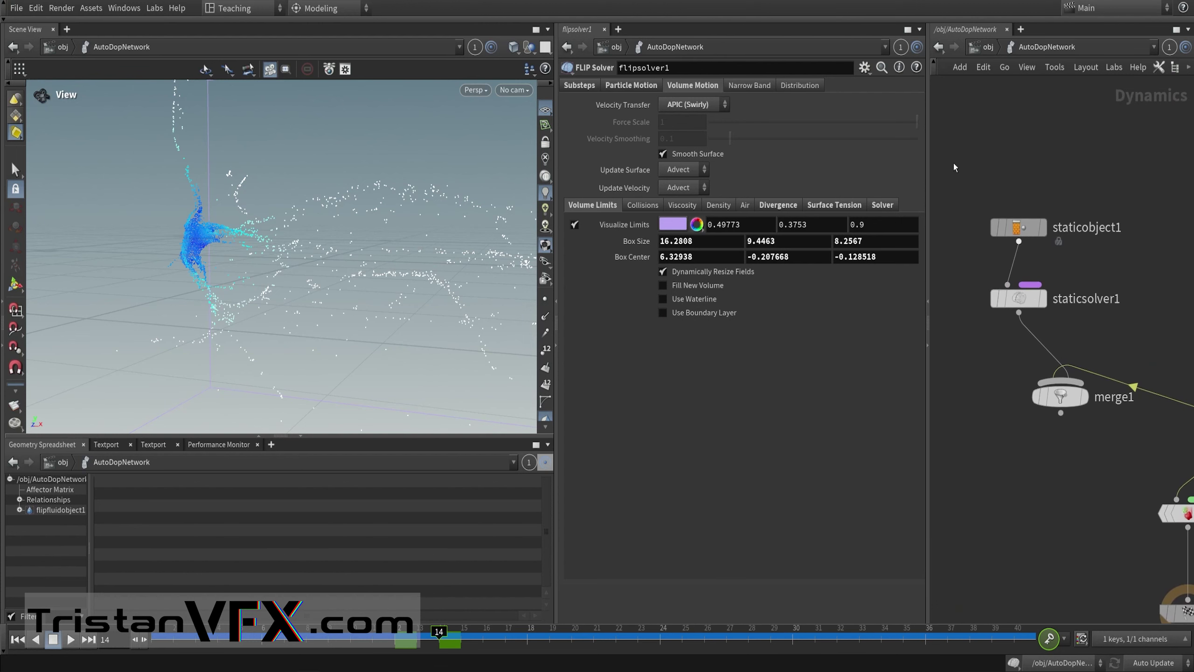
{"action": "left_click_drag", "start_coordinate": [953, 163], "coordinate": [1134, 430]}
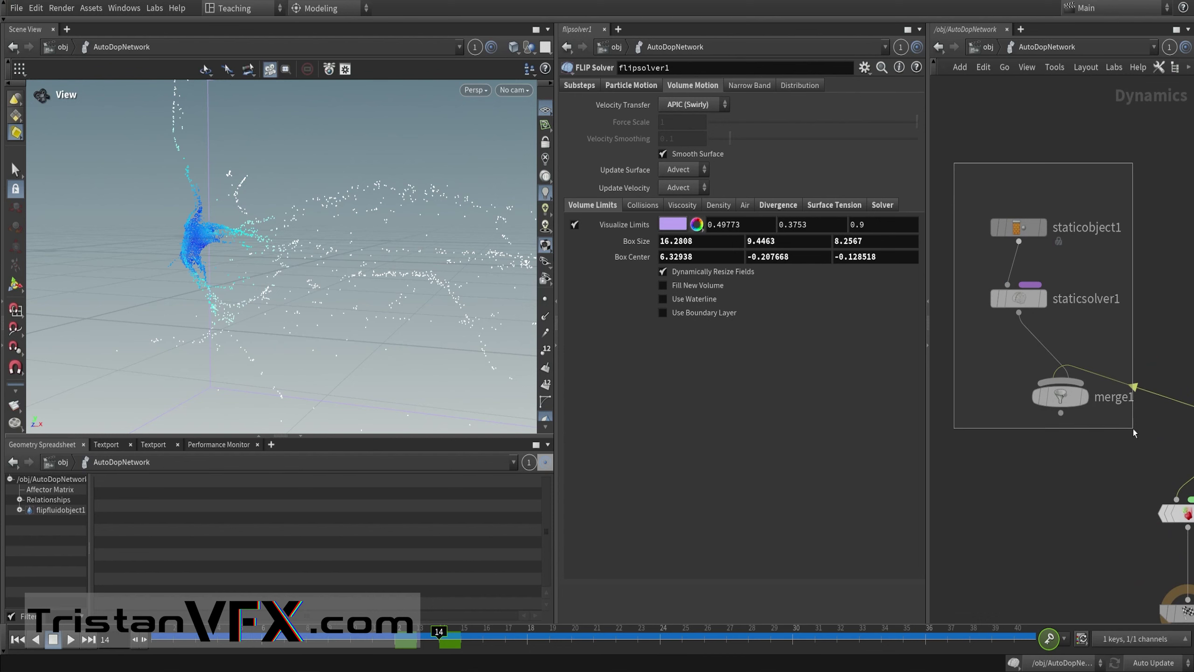
{"action": "left_click_drag", "start_coordinate": [1133, 430], "coordinate": [1133, 429]}
Step: Show the gravity1 node's parameters and examine its Force setting
{"action": "scroll", "coordinate": [1038, 490], "scroll_direction": "down", "scroll_amount": 2}
{"action": "middle_click_drag", "start_coordinate": [1086, 497], "coordinate": [957, 341]}
{"action": "scroll", "coordinate": [1057, 499], "scroll_direction": "up", "scroll_amount": 2}
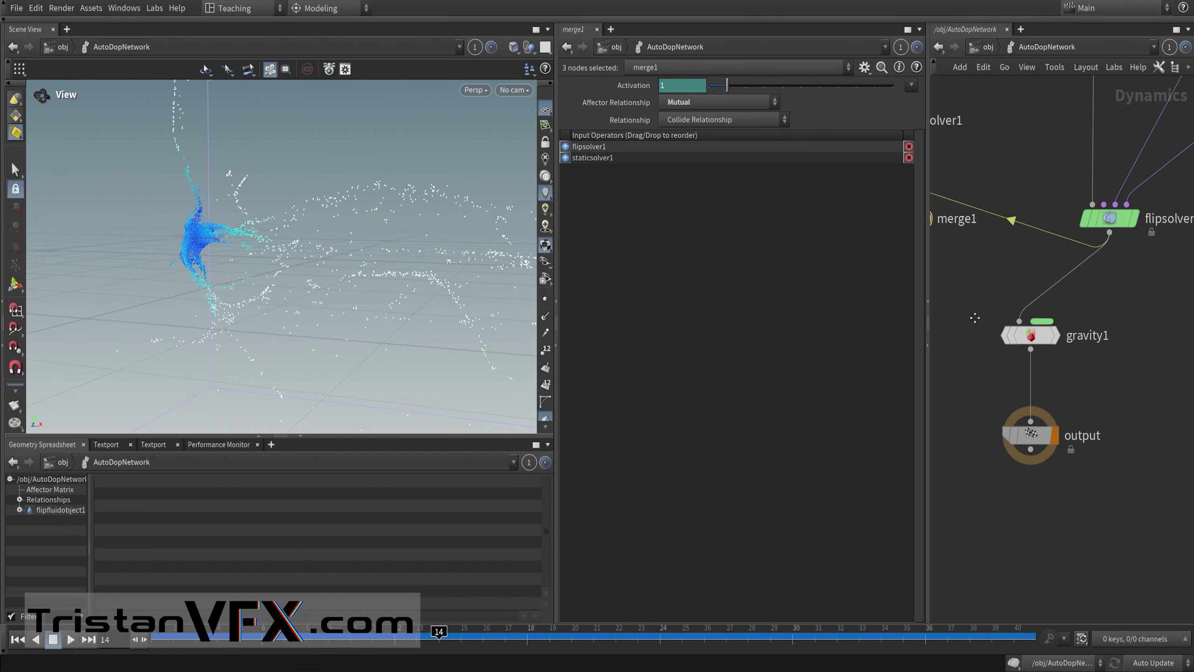
{"action": "left_click", "coordinate": [1037, 328]}
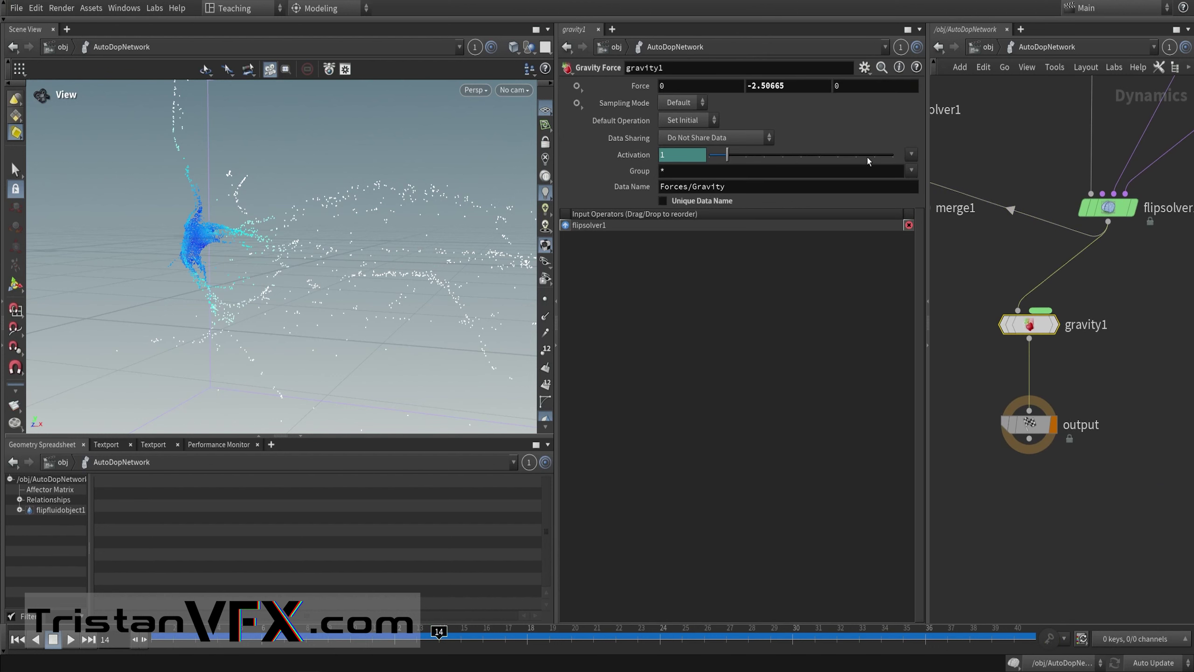
{"action": "mouse_move", "coordinate": [1049, 330]}
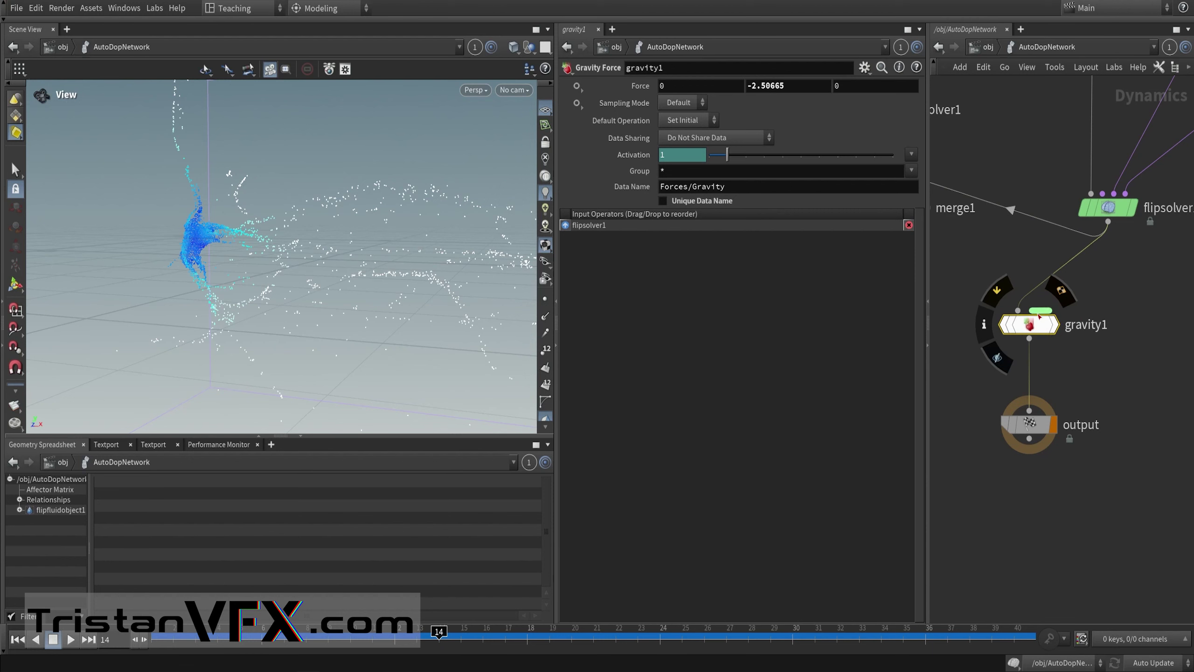
{"action": "scroll", "coordinate": [999, 426], "scroll_direction": "down", "scroll_amount": 4}
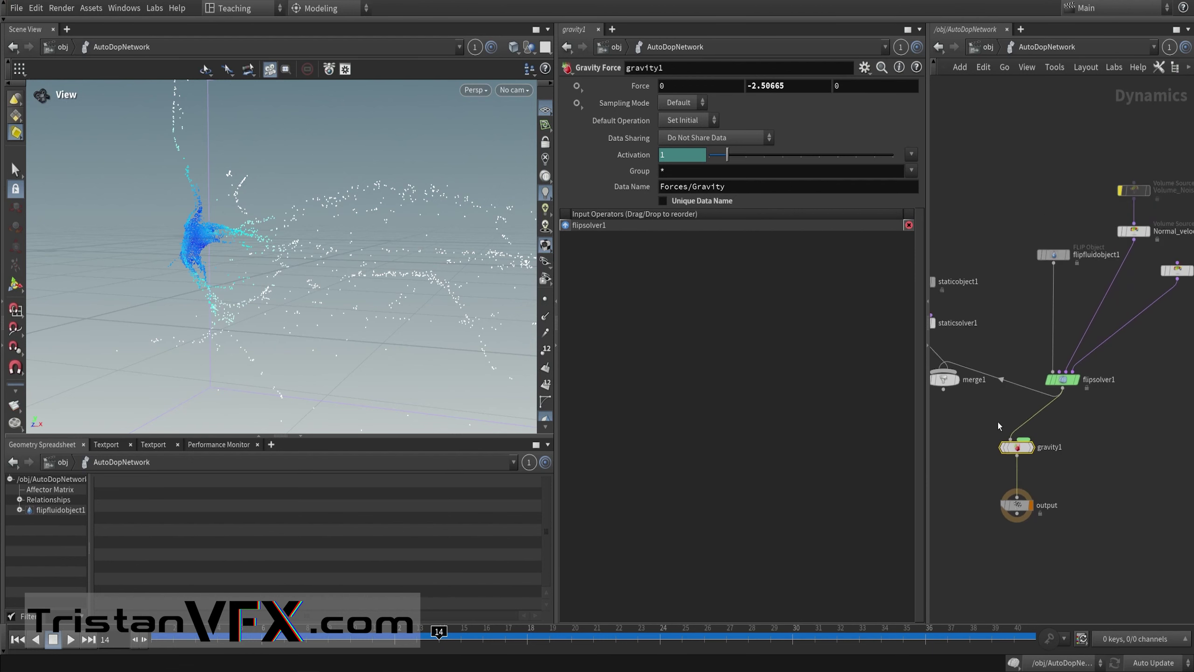
Step: View the whole splash inside its volume limits and scrub the simulation to frame 40, returning to frame 22
{"action": "mouse_move", "coordinate": [967, 465]}
{"action": "middle_mouse_down"}
{"action": "mouse_move", "coordinate": [984, 371]}
{"action": "mouse_move", "coordinate": [969, 446]}
{"action": "middle_mouse_up"}
{"action": "left_click_drag", "start_coordinate": [358, 634], "coordinate": [638, 567]}
{"action": "right_click_drag", "start_coordinate": [405, 262], "coordinate": [470, 365]}
{"action": "left_click_drag", "start_coordinate": [846, 642], "coordinate": [1014, 638]}
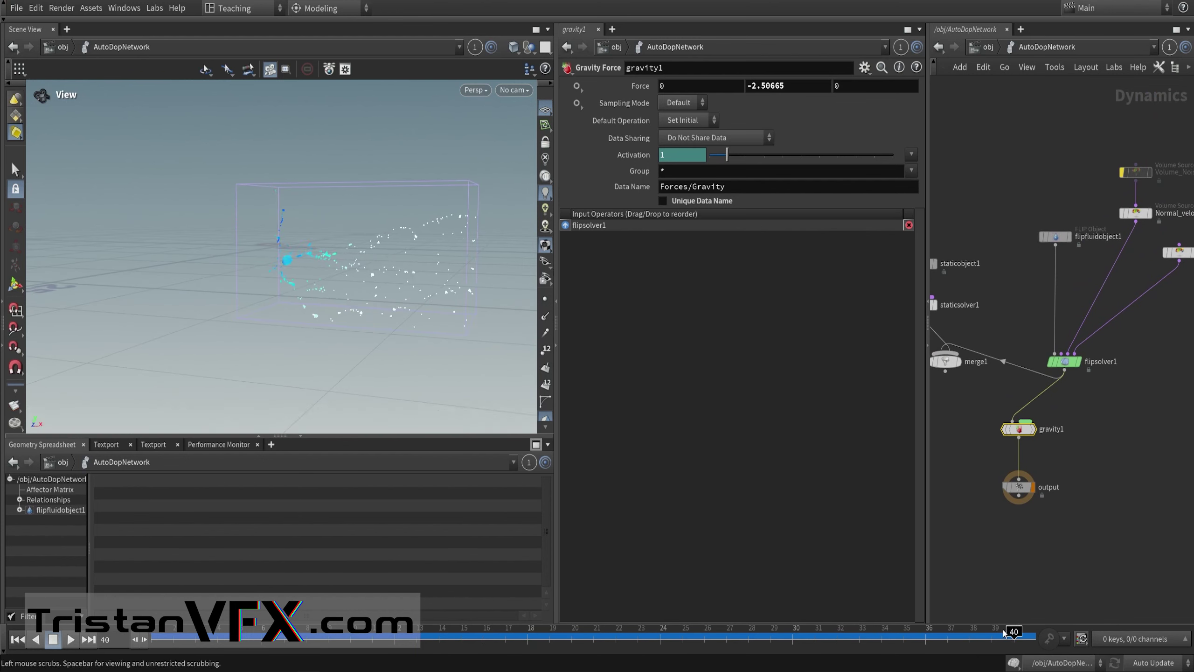
{"action": "left_click_drag", "start_coordinate": [882, 636], "coordinate": [616, 652]}
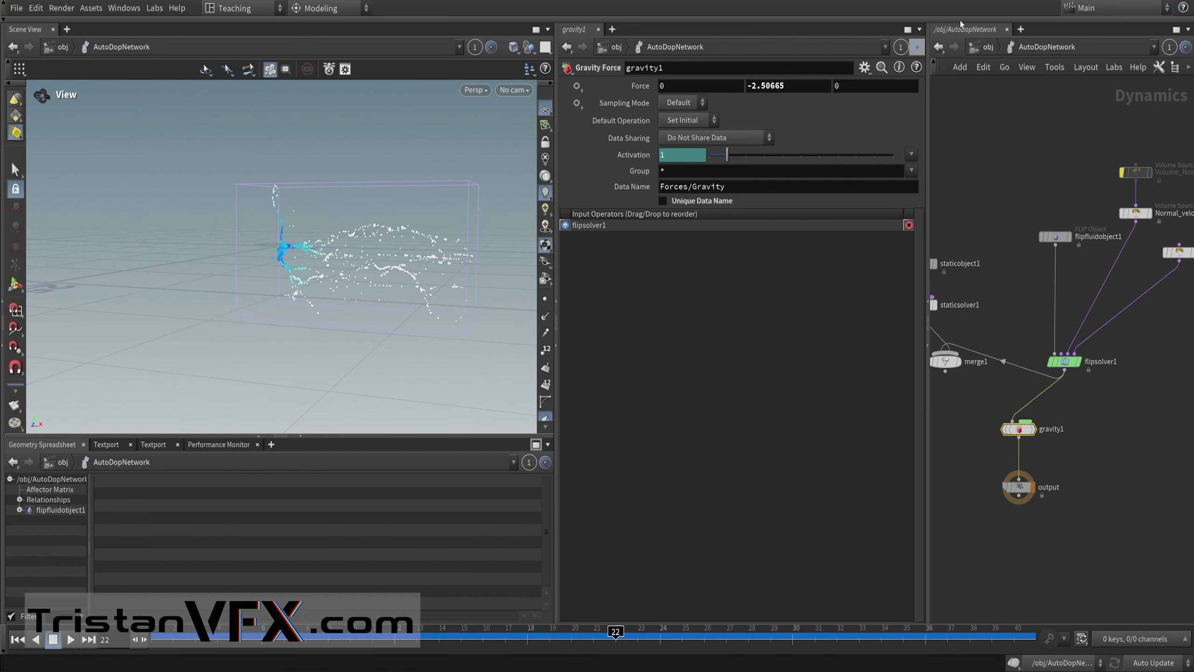
Step: Return to the object level, open the fluid_remesh network and show the import_emitter node's parameters
{"action": "left_click", "coordinate": [987, 50]}
{"action": "left_click", "coordinate": [1057, 334]}
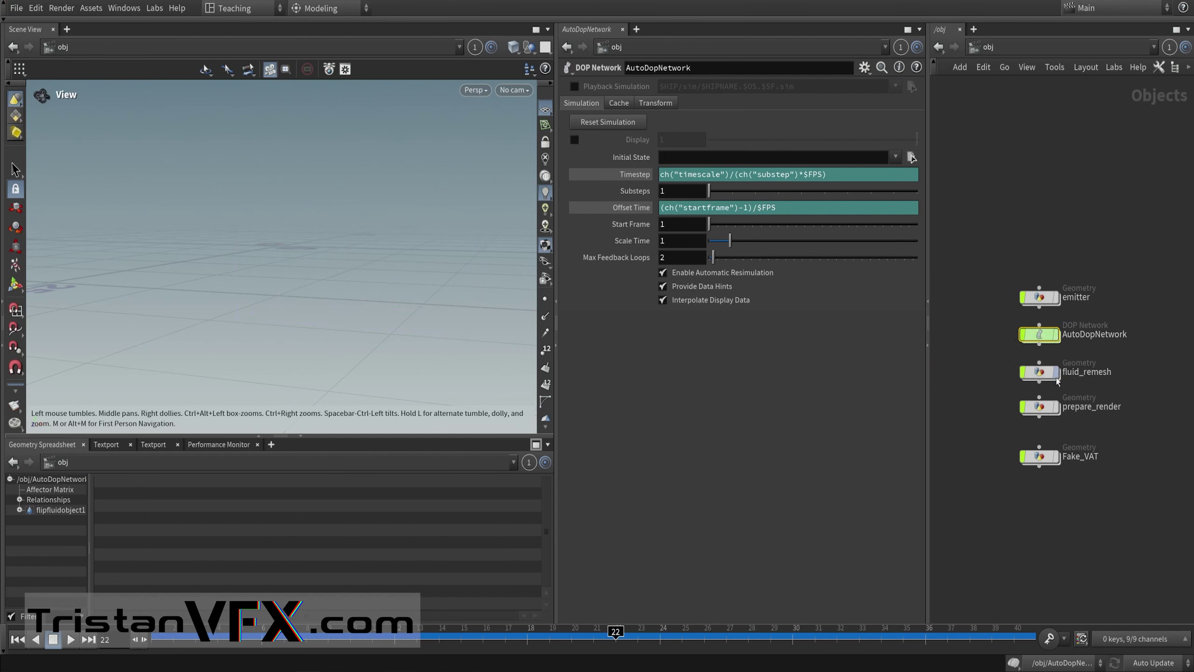
{"action": "left_click", "coordinate": [1058, 372]}
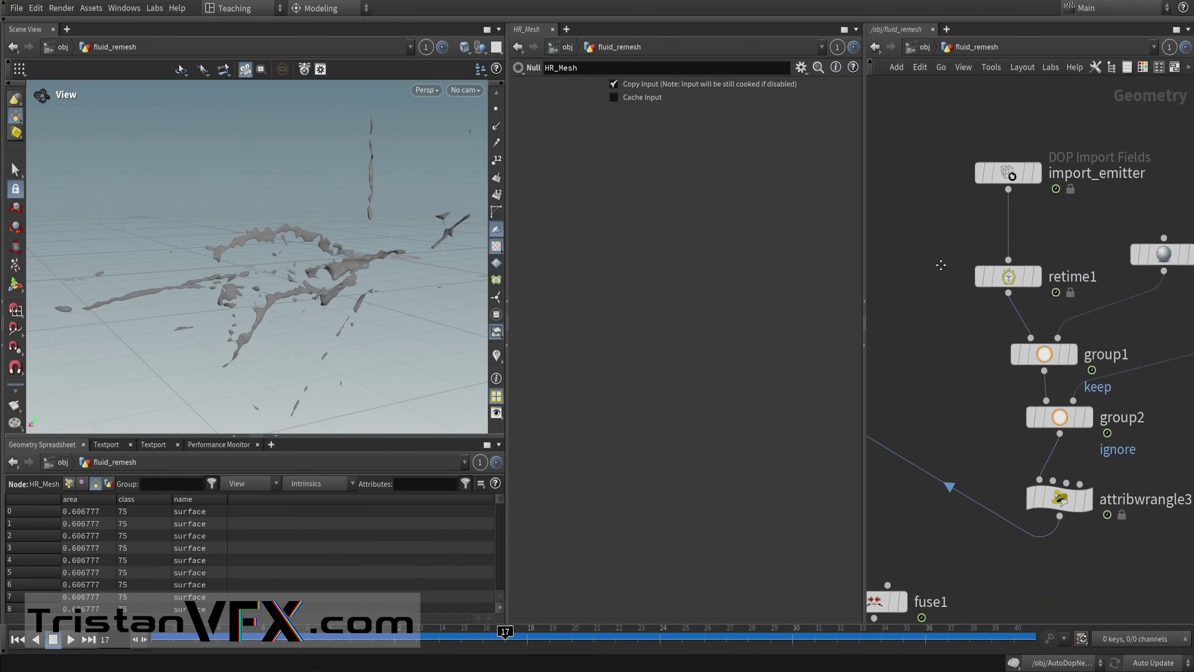
{"action": "middle_click_drag", "start_coordinate": [941, 265], "coordinate": [891, 316]}
{"action": "scroll", "coordinate": [941, 255], "scroll_direction": "up", "scroll_amount": 2}
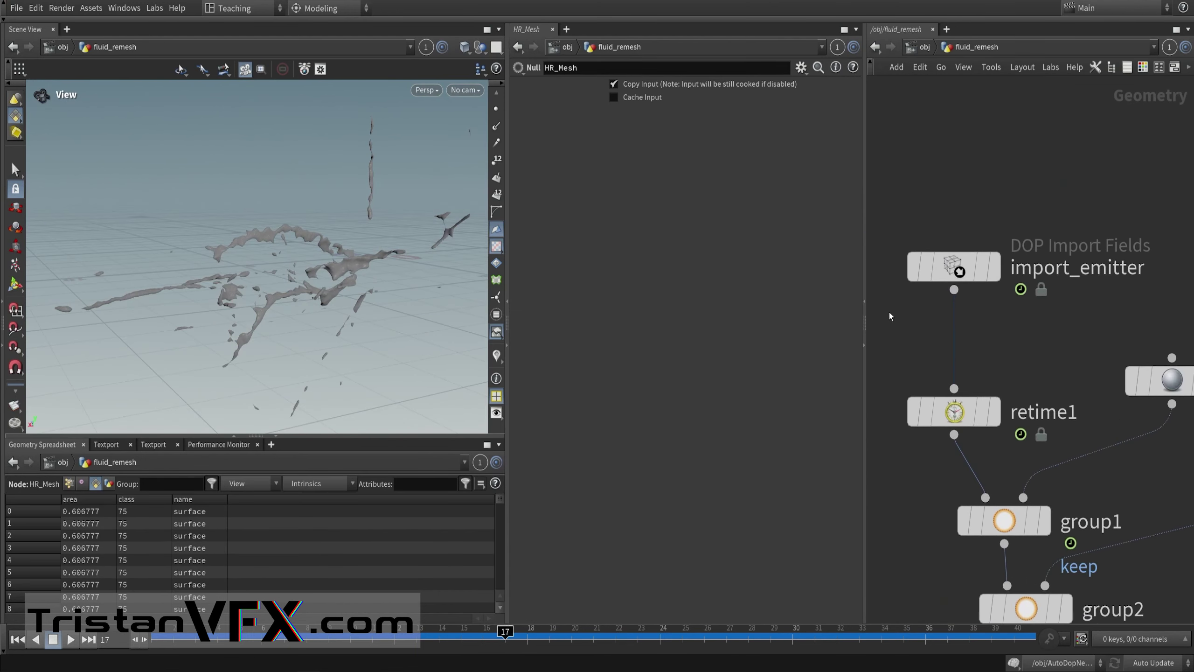
{"action": "left_click", "coordinate": [963, 271]}
{"action": "left_click", "coordinate": [961, 272]}
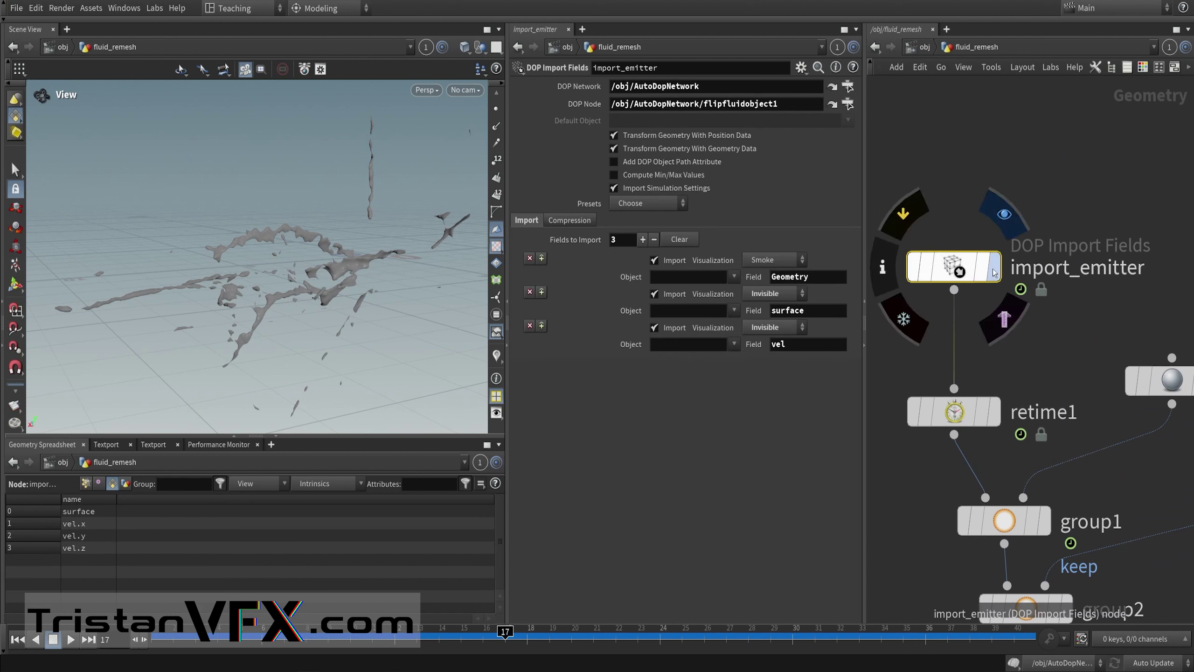
Step: Examine import_emitter's DOP Network and DOP Node paths and its imported Geometry, surface and vel fields
{"action": "left_click_drag", "start_coordinate": [742, 87], "coordinate": [634, 87]}
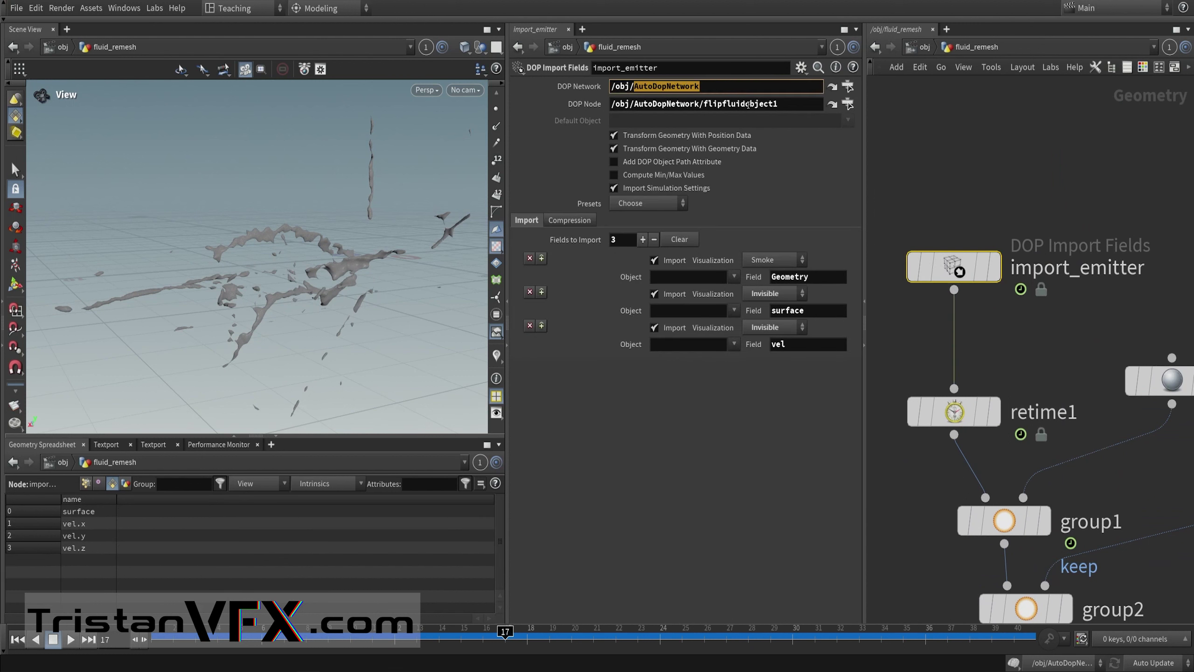
{"action": "left_click_drag", "start_coordinate": [792, 104], "coordinate": [705, 107]}
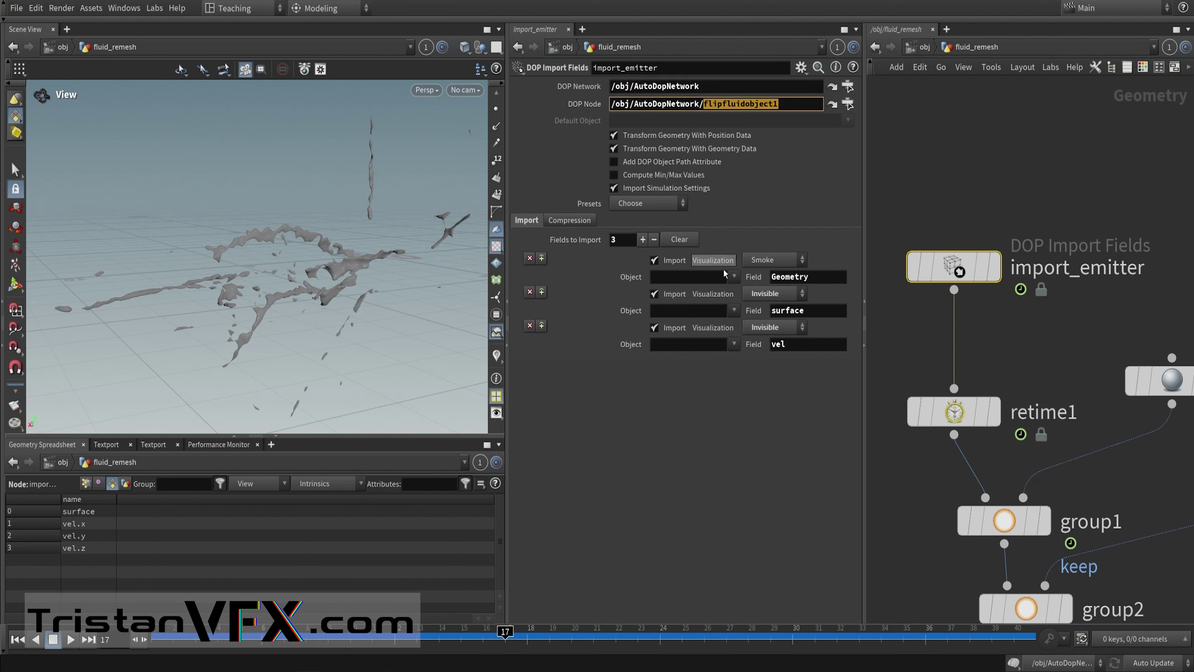
{"action": "left_click_drag", "start_coordinate": [823, 279], "coordinate": [764, 280]}
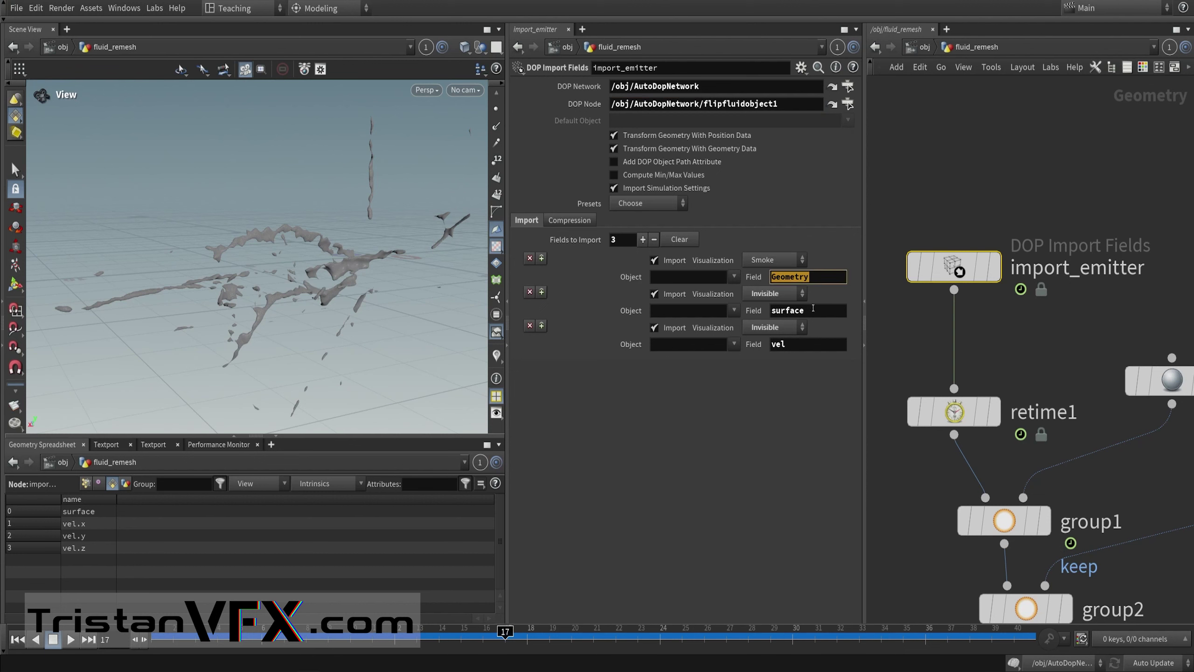
{"action": "left_click_drag", "start_coordinate": [814, 310], "coordinate": [786, 357]}
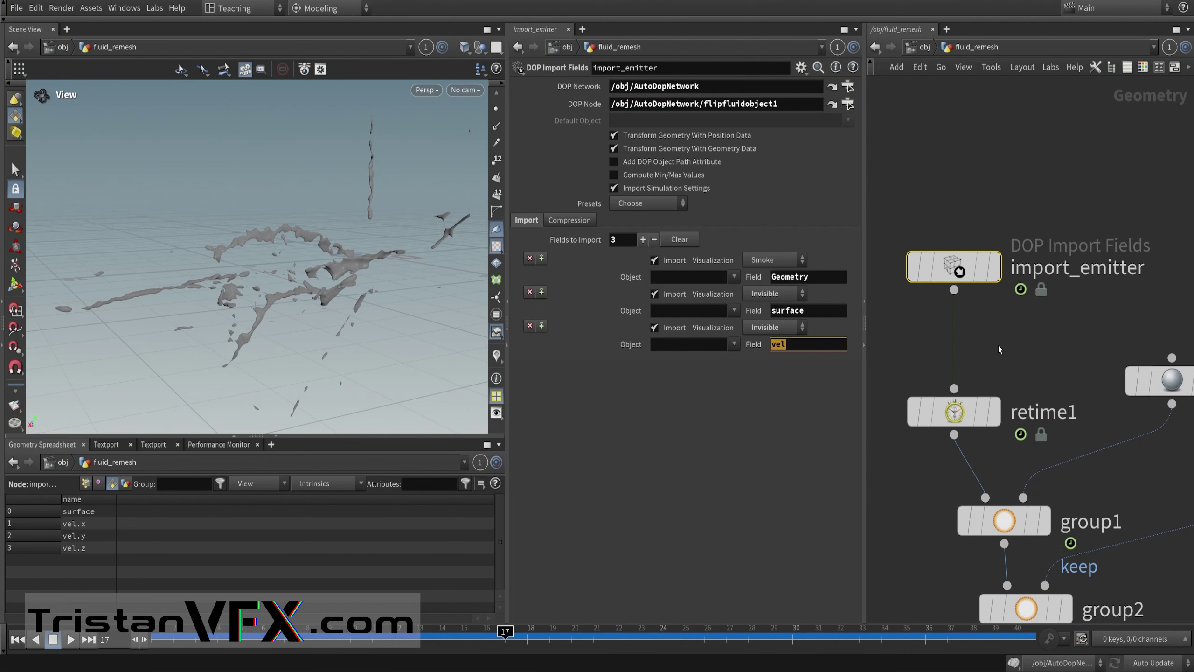
Step: Display retime1 and scrub the retimed particles from frame 1 to frame 40
{"action": "left_click", "coordinate": [1015, 309]}
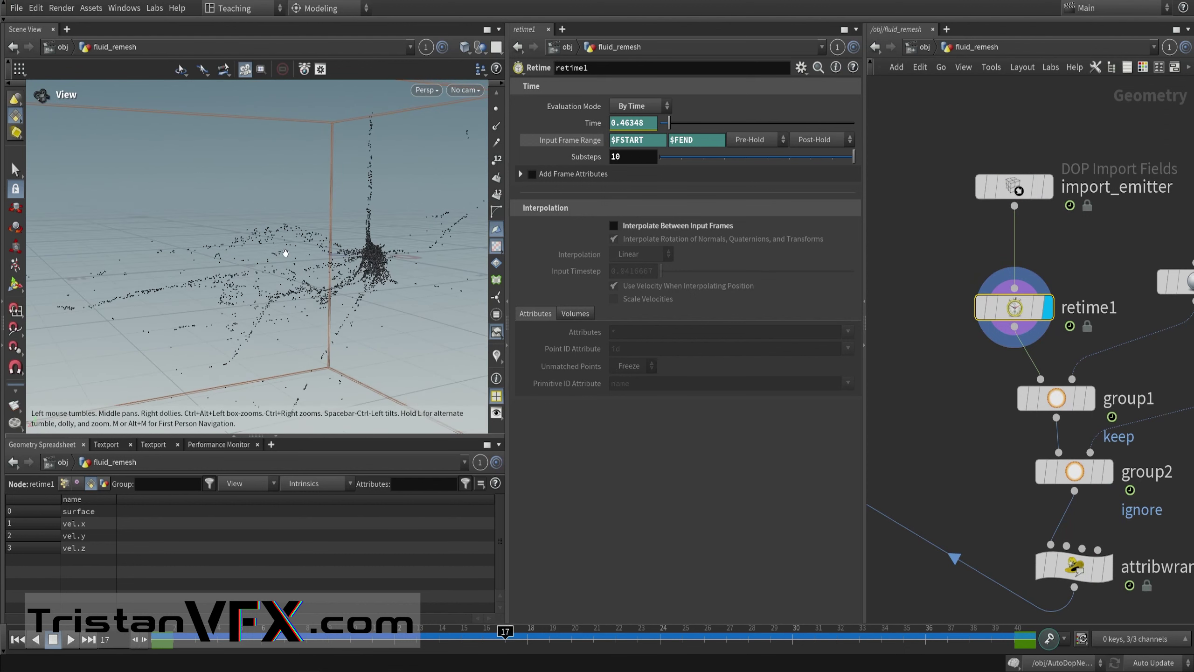
{"action": "left_click_drag", "start_coordinate": [201, 630], "coordinate": [148, 641]}
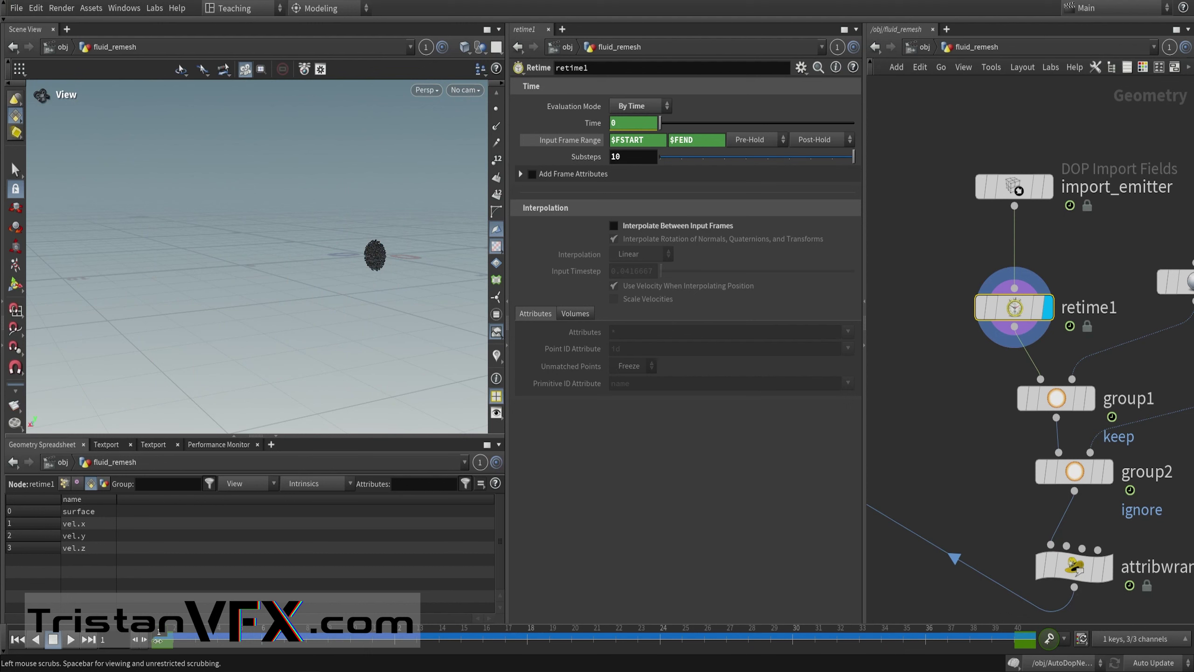
{"action": "left_click_drag", "start_coordinate": [160, 635], "coordinate": [1014, 630]}
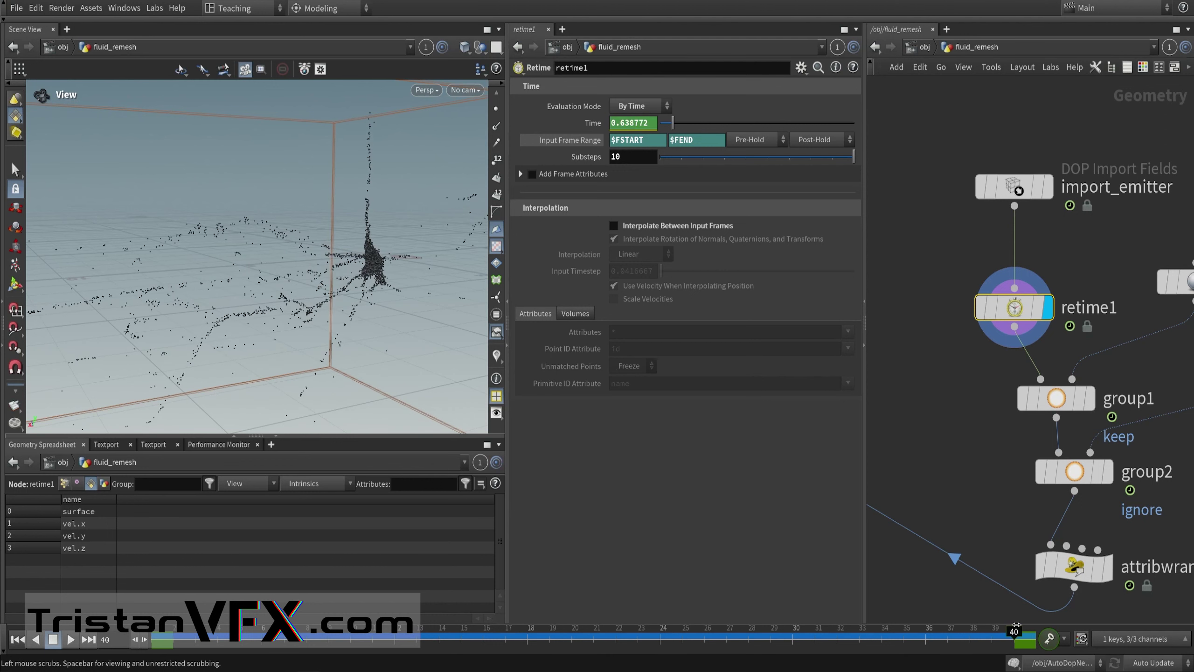
Step: Examine retime1's Time expression and its curve in the Animation Editor, and show the evaluated Input Frame Range
{"action": "left_click", "coordinate": [587, 125], "text": "alt"}
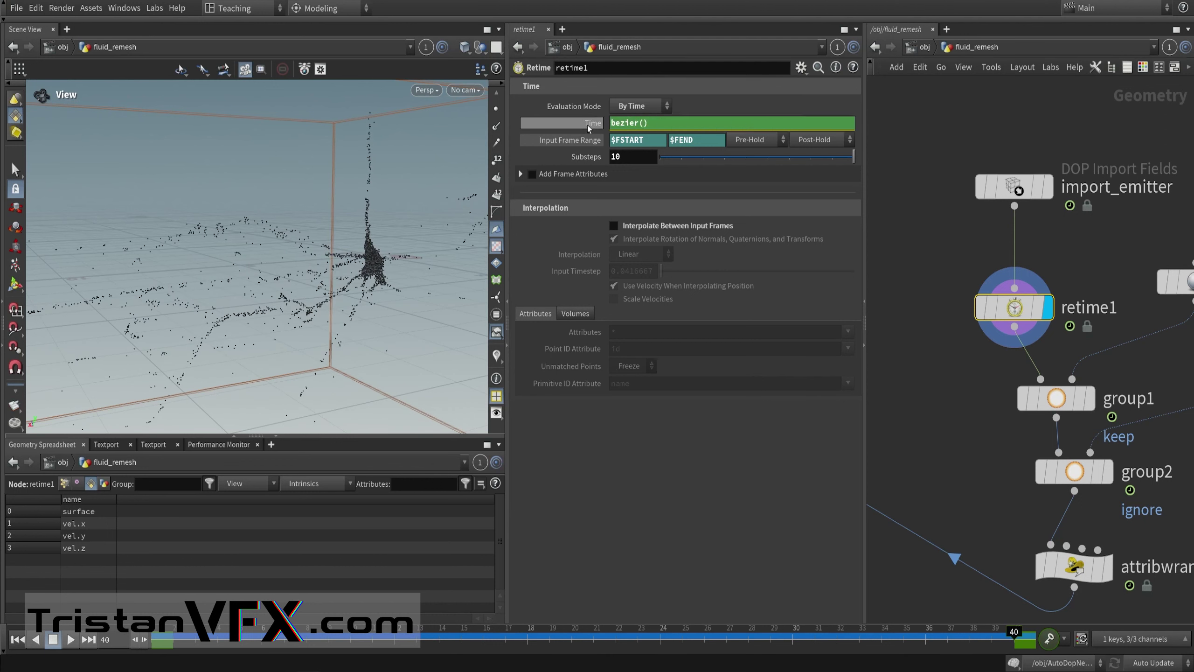
{"action": "left_click", "coordinate": [130, 9]}
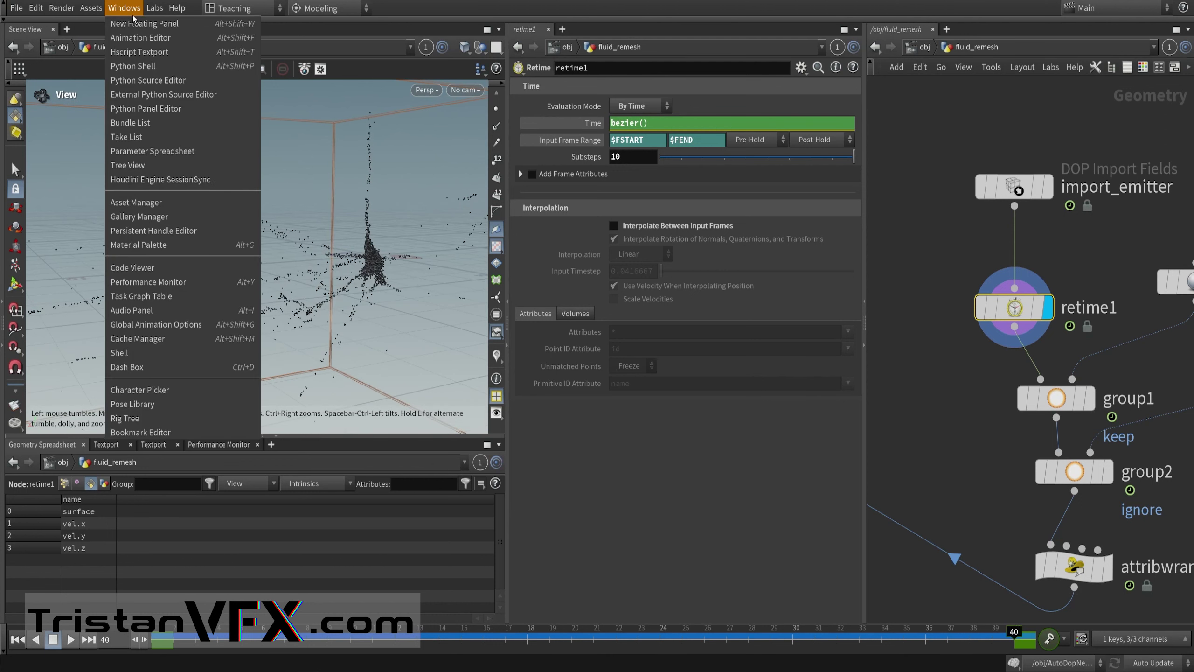
{"action": "left_click", "coordinate": [172, 37]}
{"action": "right_click_drag", "start_coordinate": [376, 256], "coordinate": [258, 285]}
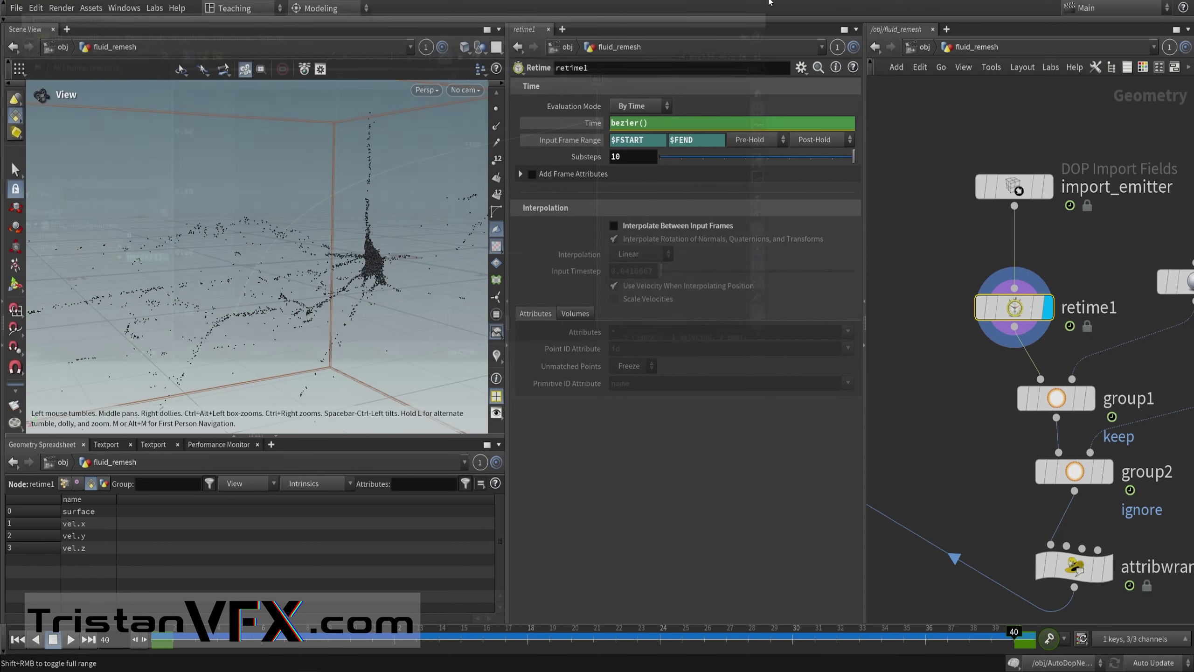
{"action": "left_click", "coordinate": [773, 2]}
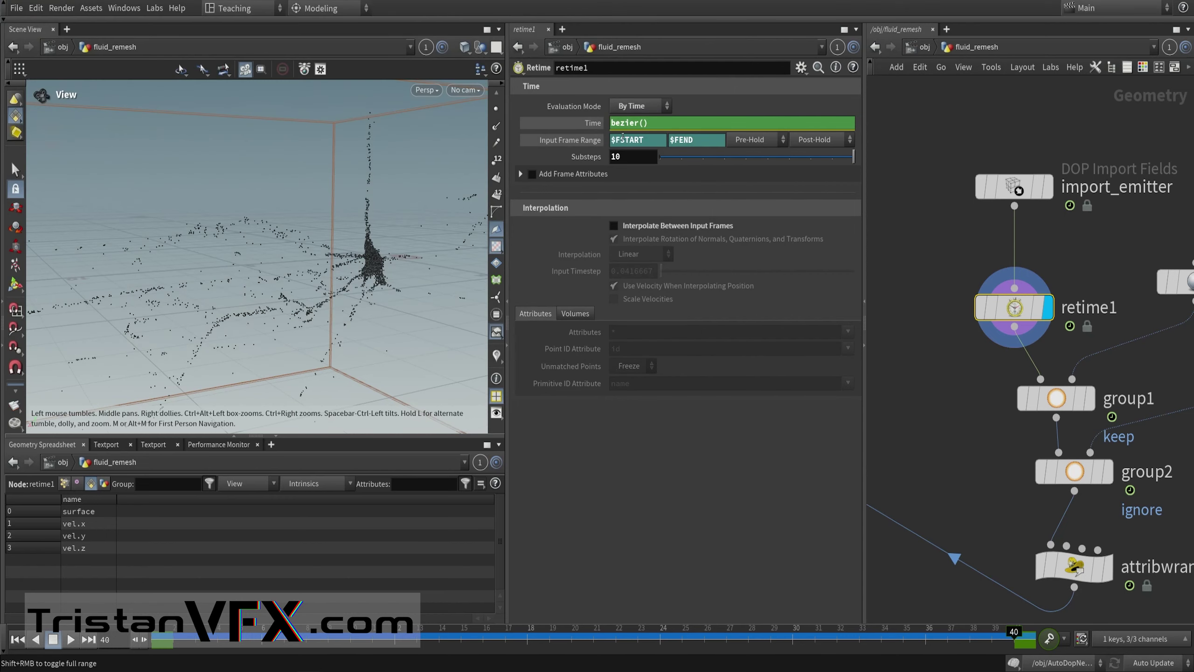
{"action": "left_click", "coordinate": [595, 143]}
Step: Display sphere1, scrub its animation to frame 7, and display sphere2 with its parameters
{"action": "scroll", "coordinate": [925, 358], "scroll_direction": "down", "scroll_amount": 2}
{"action": "middle_click_drag", "start_coordinate": [911, 387], "coordinate": [860, 325]}
{"action": "middle_click_drag", "start_coordinate": [1056, 303], "coordinate": [995, 290]}
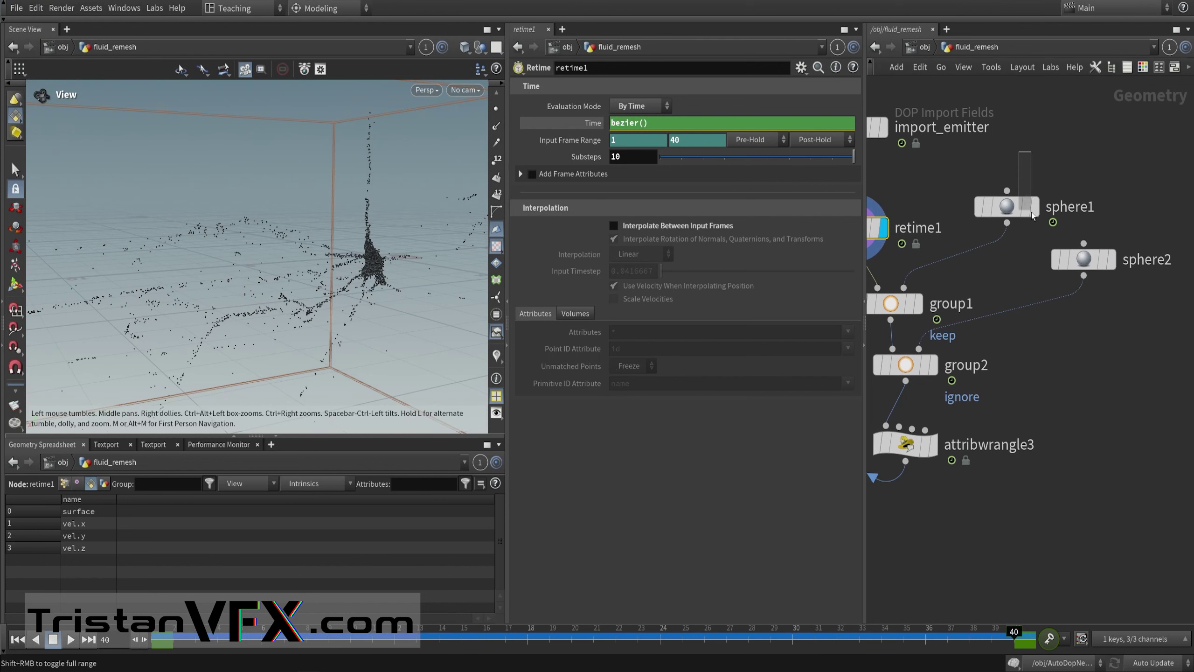
{"action": "left_click", "coordinate": [1006, 206]}
{"action": "left_click", "coordinate": [1034, 206]}
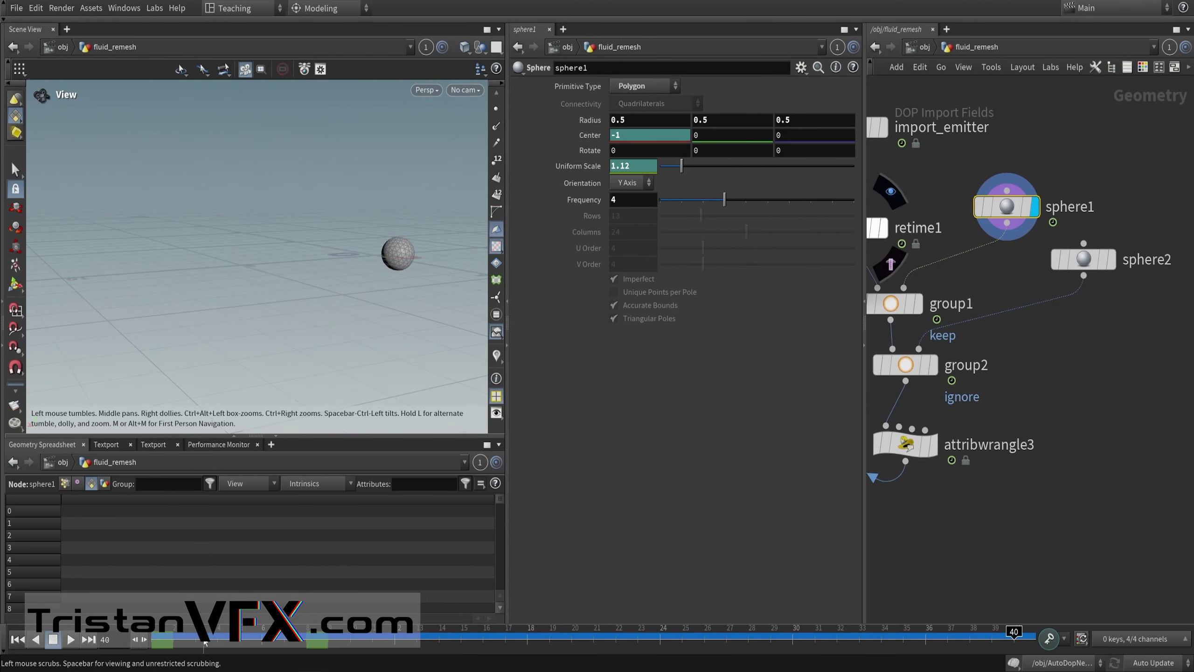
{"action": "left_click_drag", "start_coordinate": [160, 636], "coordinate": [283, 636]}
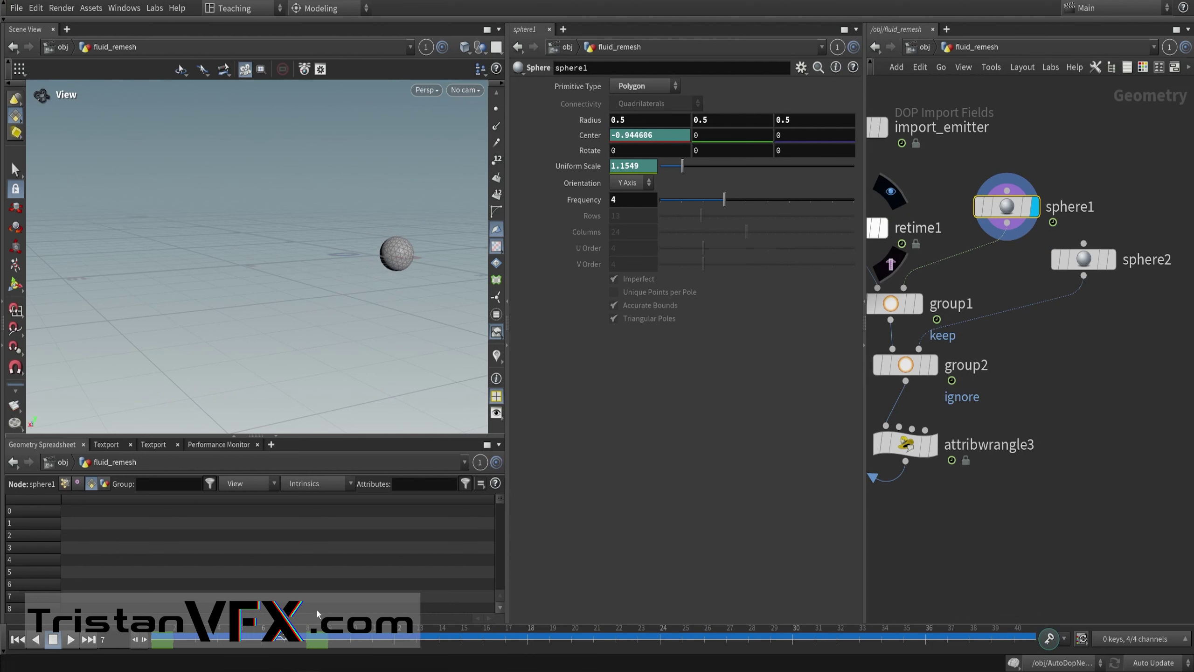
{"action": "left_click", "coordinate": [1105, 256]}
{"action": "left_click", "coordinate": [1082, 259]}
Step: Display group1 and examine its bounding sphere against the particles from the side, scrubbing from the first frames to frame 7
{"action": "middle_click_drag", "start_coordinate": [990, 291], "coordinate": [1052, 322]}
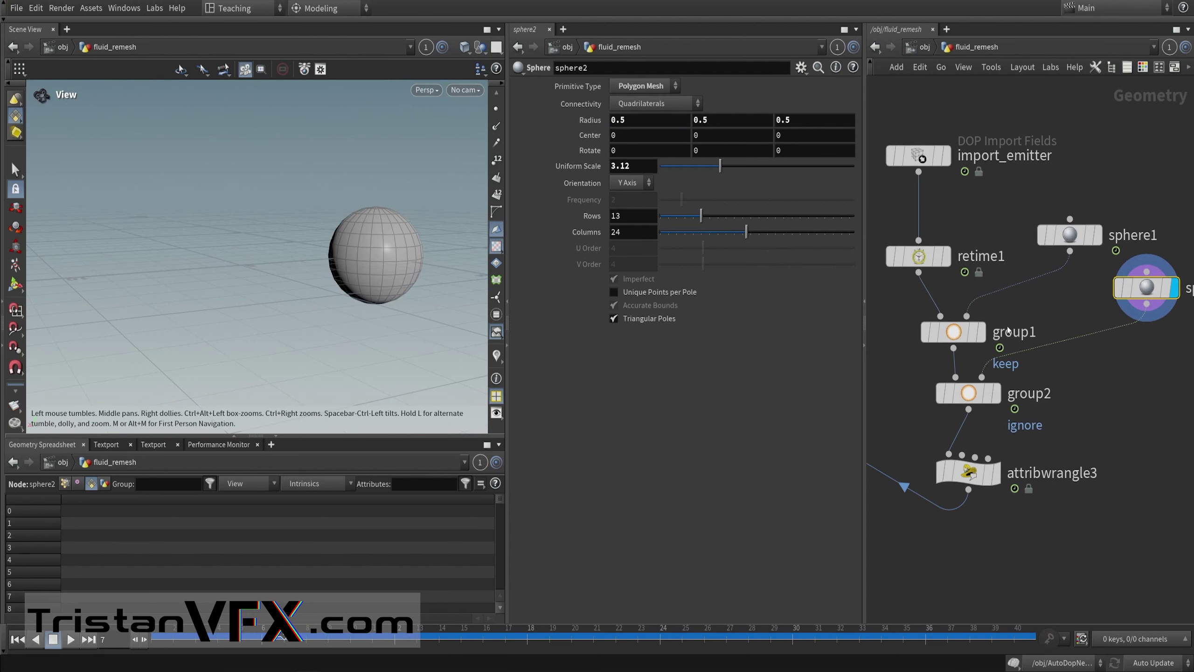
{"action": "left_click", "coordinate": [981, 332]}
{"action": "left_click", "coordinate": [954, 332]}
{"action": "left_click_drag", "start_coordinate": [272, 279], "coordinate": [461, 280]}
{"action": "middle_click_drag", "start_coordinate": [353, 282], "coordinate": [470, 173]}
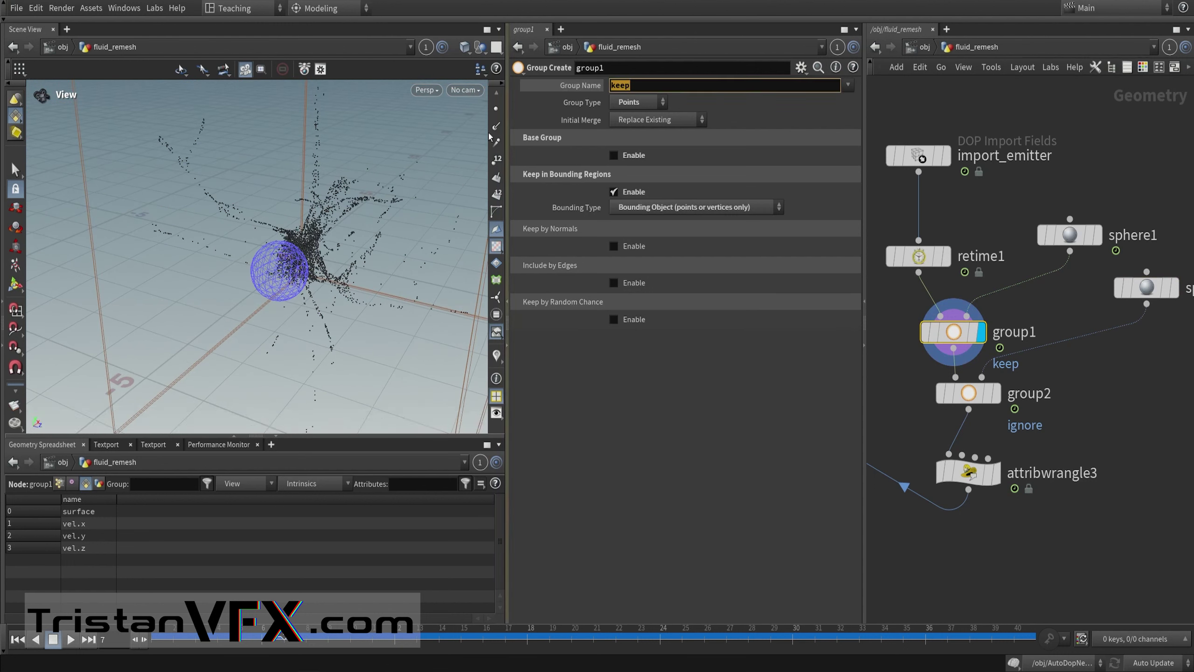
{"action": "left_click_drag", "start_coordinate": [371, 263], "coordinate": [282, 249]}
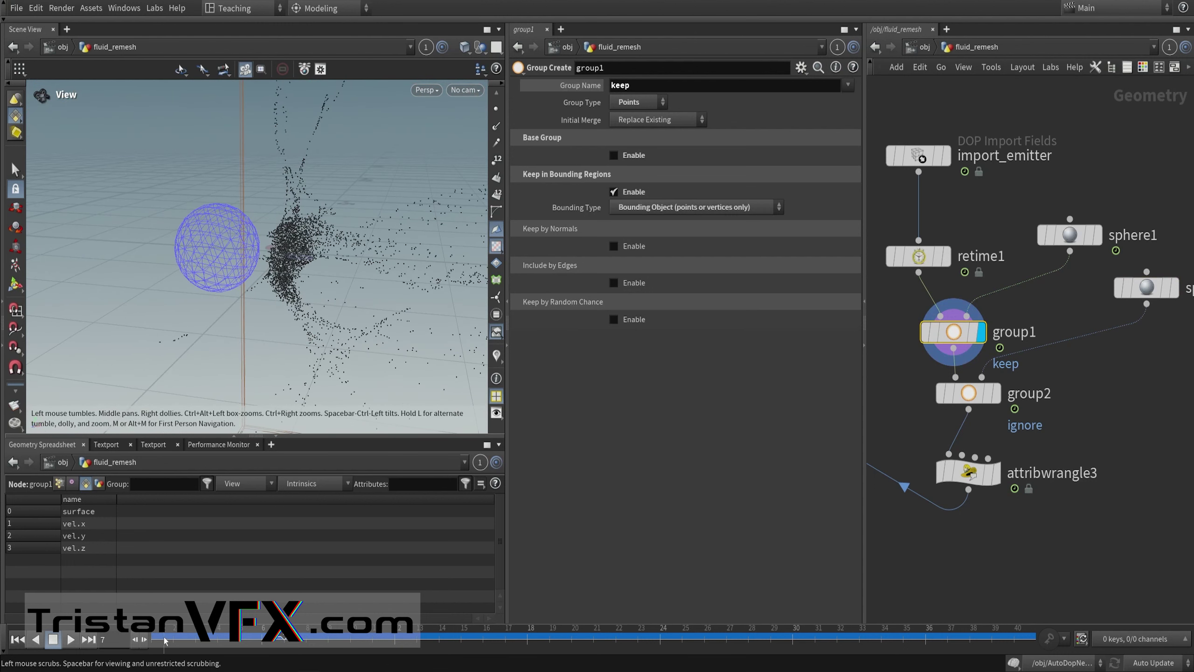
{"action": "left_click_drag", "start_coordinate": [165, 635], "coordinate": [283, 631]}
Step: Display group2, examine its ignore group's particles up to frame 11, and show the attribwrangle3 code
{"action": "left_click", "coordinate": [998, 393]}
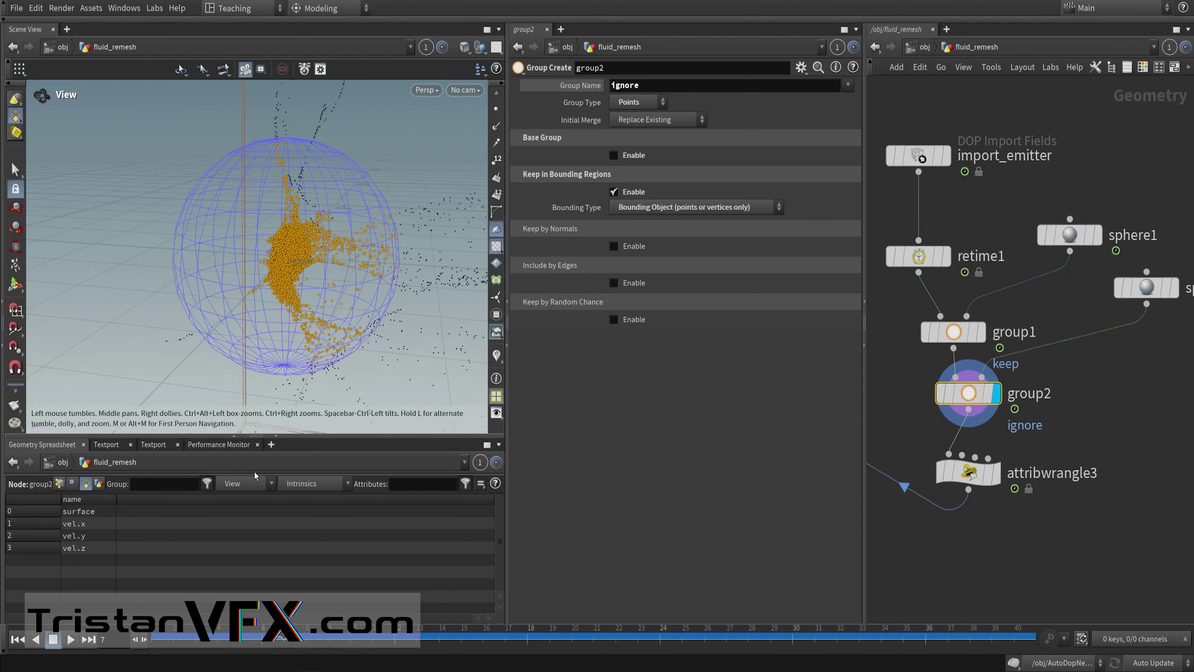
{"action": "left_click_drag", "start_coordinate": [283, 632], "coordinate": [373, 632]}
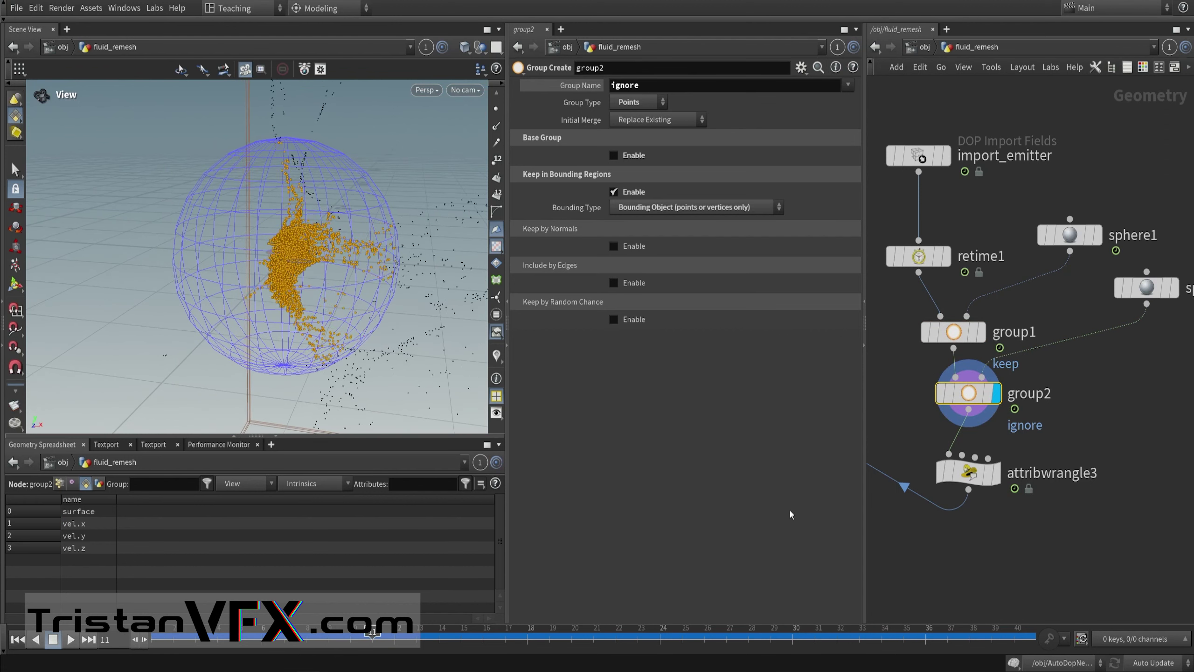
{"action": "middle_click_drag", "start_coordinate": [1038, 438], "coordinate": [1064, 410]}
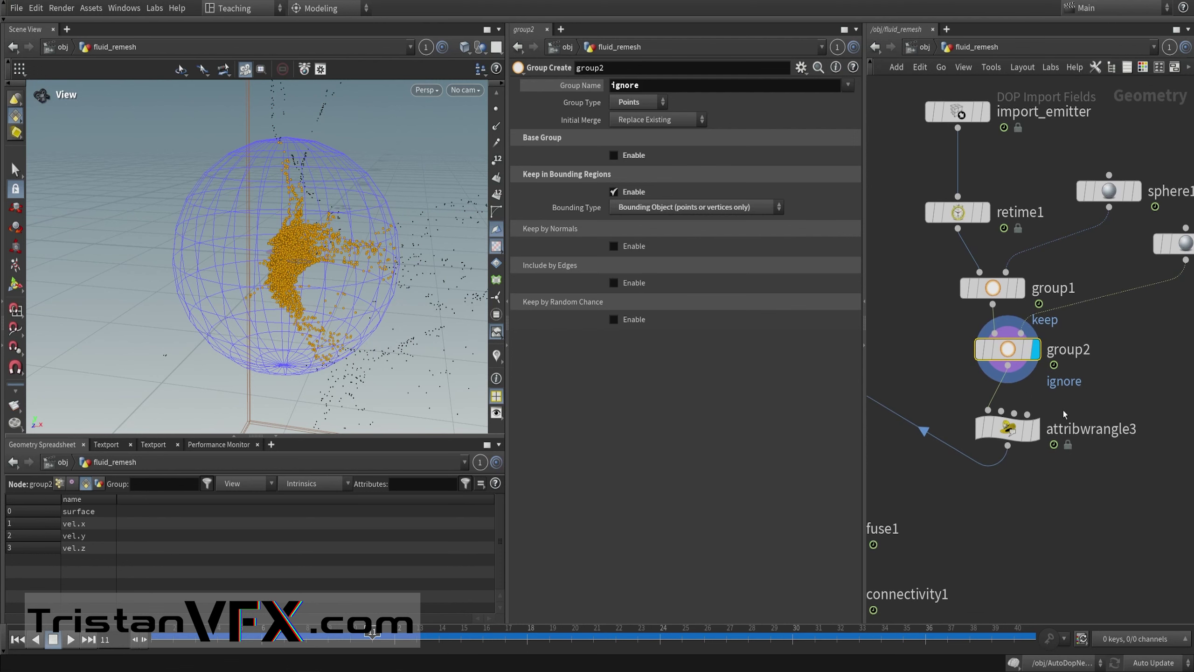
{"action": "left_click", "coordinate": [1013, 435]}
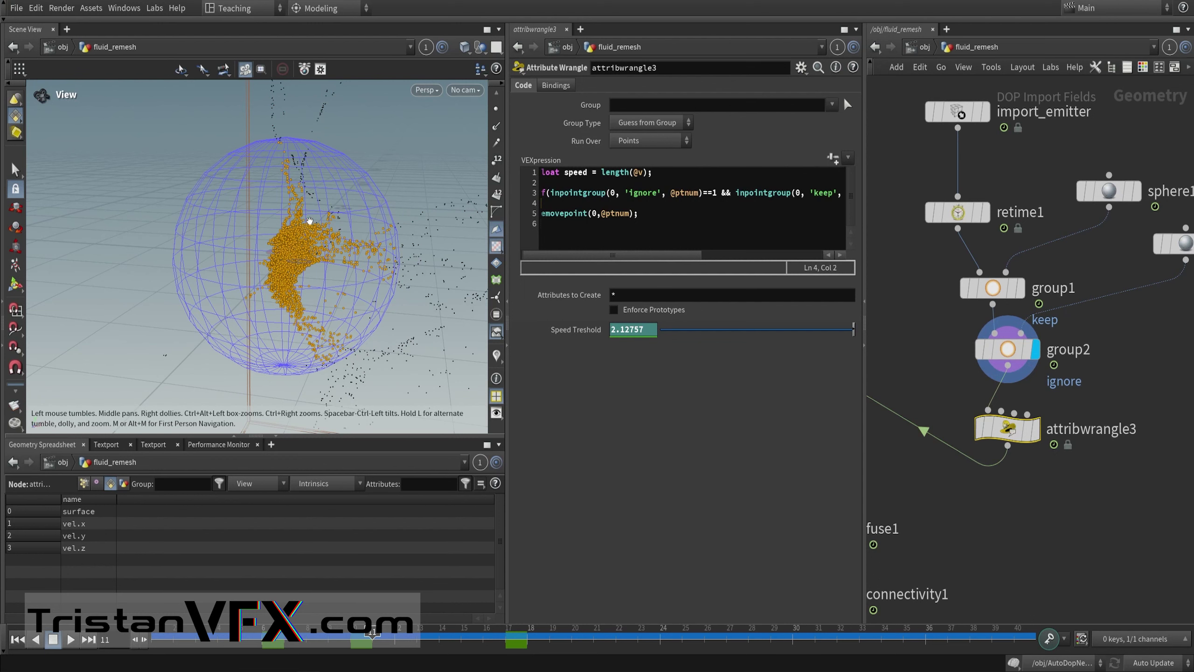
Step: Examine the ignore group's particles around the bounding sphere and the 'ignore' ==1 and 'keep' ==0 conditions in the attribwrangle3 code
{"action": "middle_click_drag", "start_coordinate": [384, 281], "coordinate": [344, 278]}
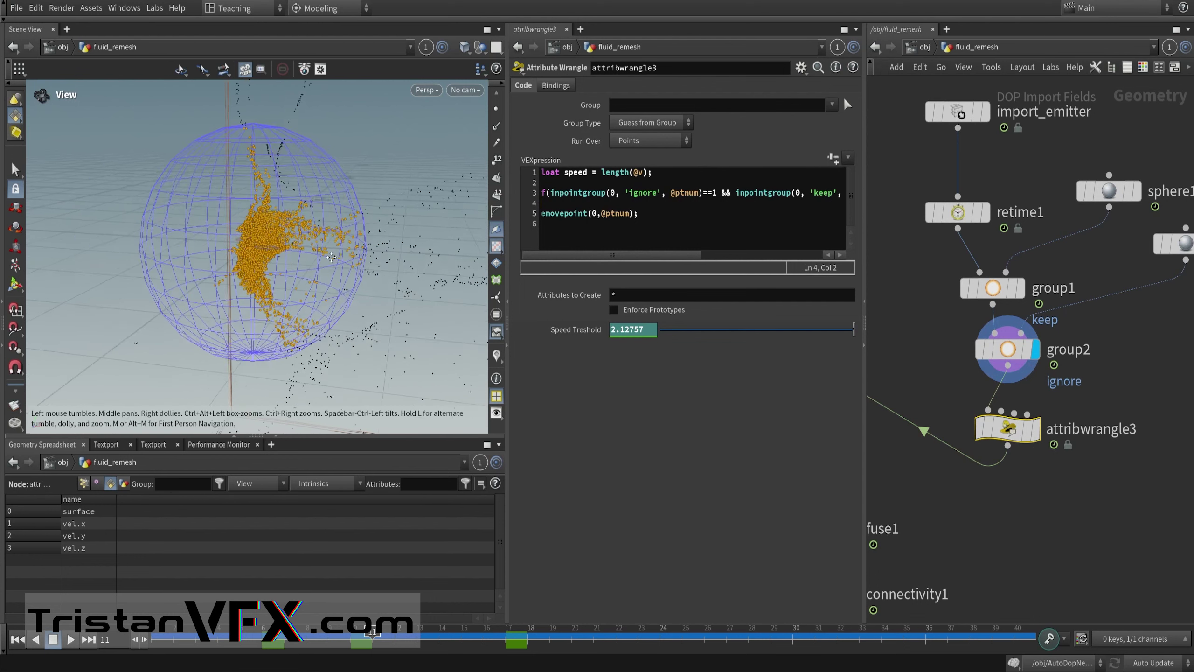
{"action": "right_click_drag", "start_coordinate": [343, 277], "coordinate": [136, 239]}
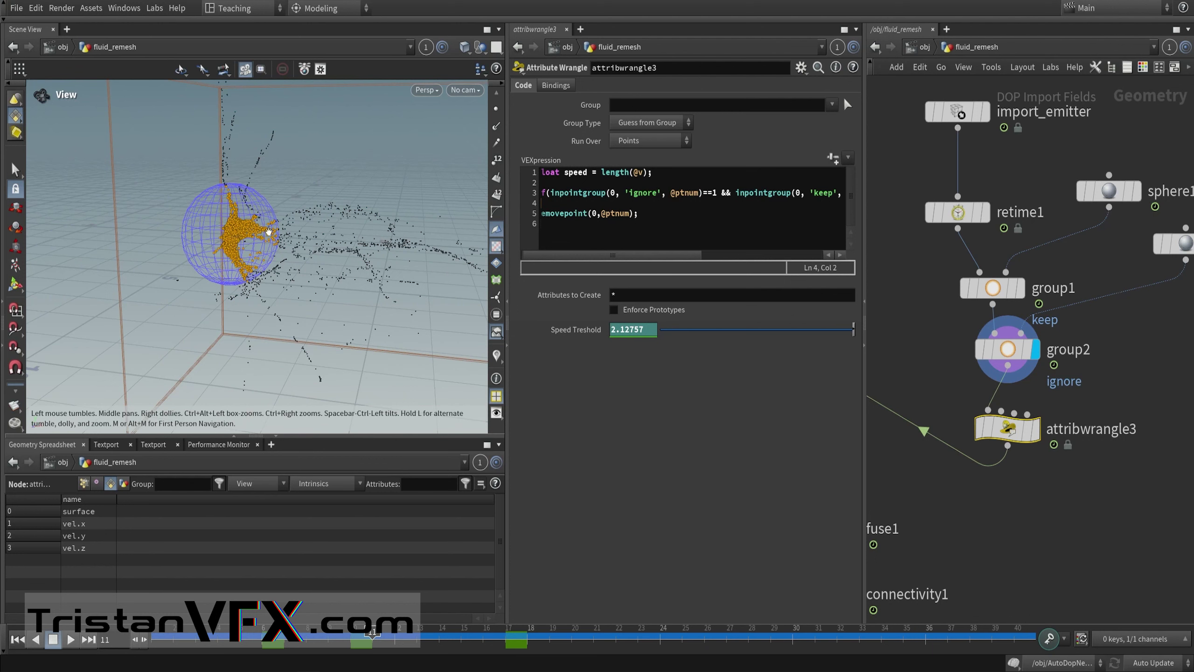
{"action": "right_click_drag", "start_coordinate": [204, 228], "coordinate": [324, 224]}
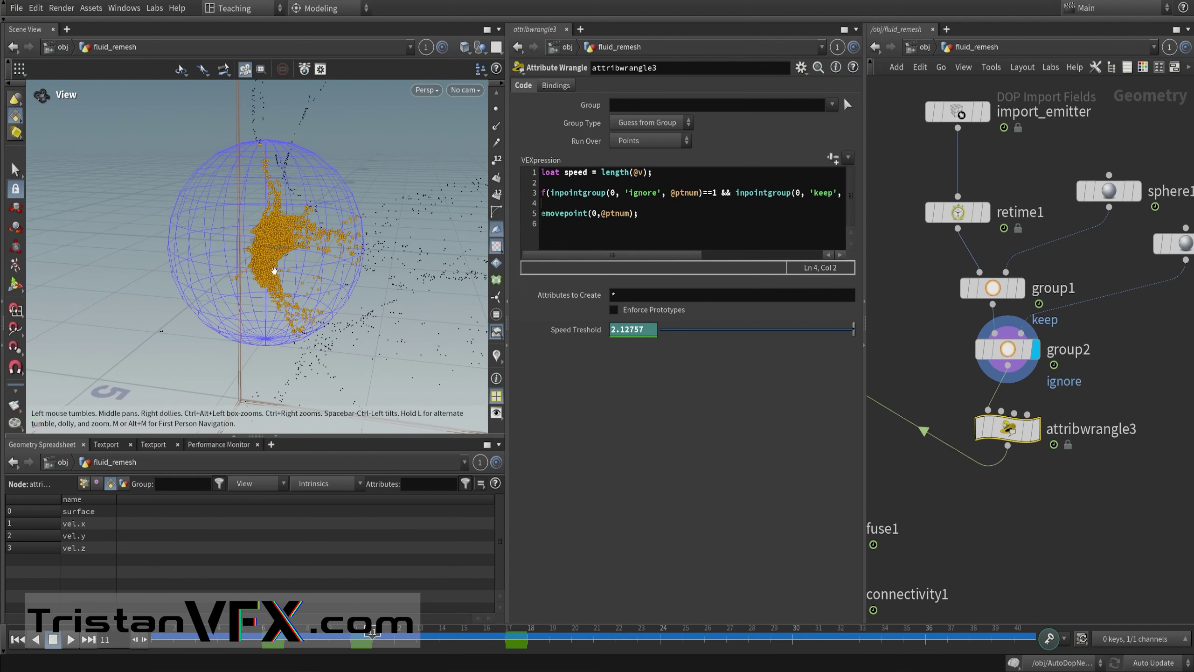
{"action": "left_click_drag", "start_coordinate": [603, 256], "coordinate": [581, 255]}
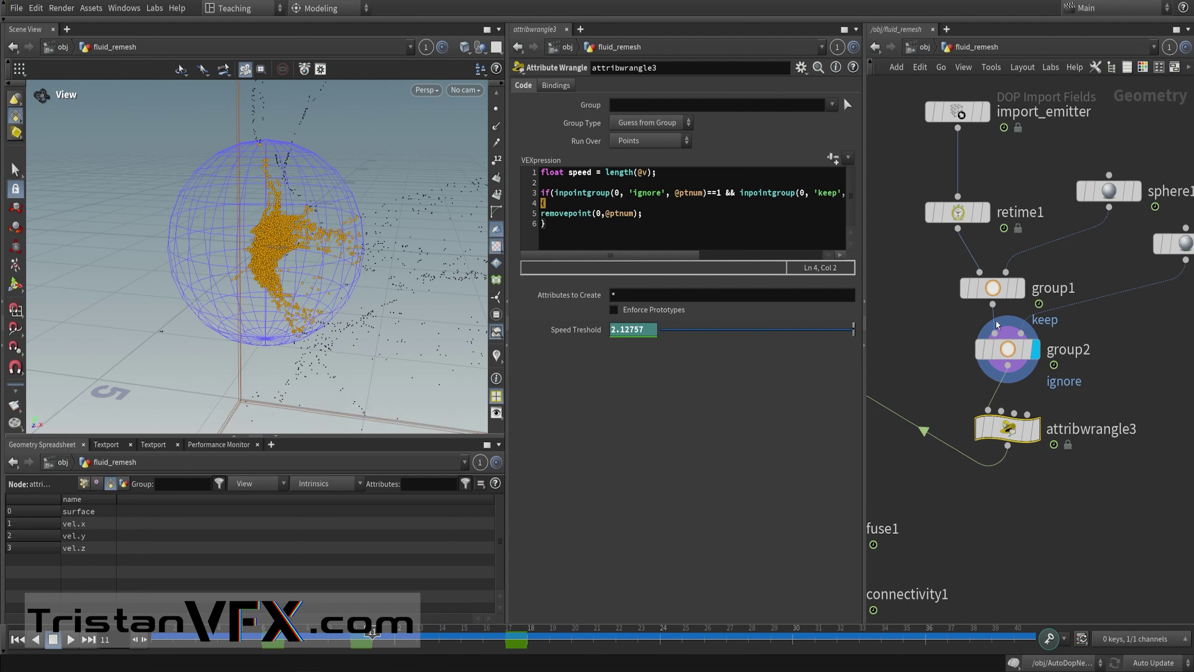
{"action": "left_click_drag", "start_coordinate": [542, 193], "coordinate": [661, 196]}
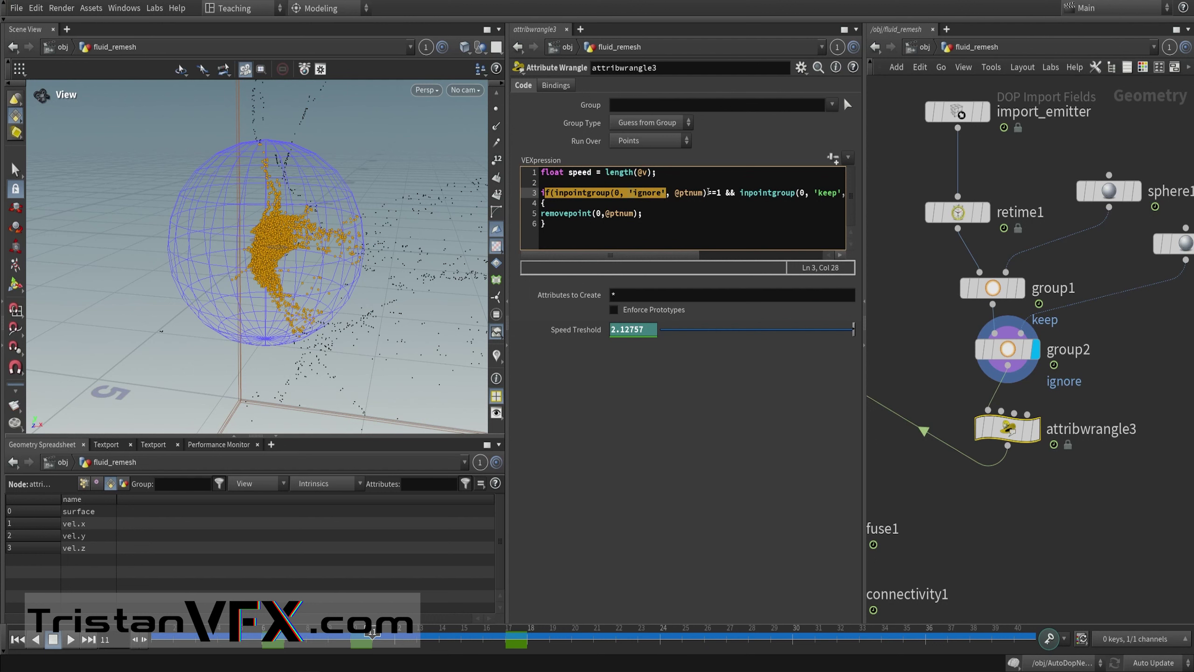
{"action": "left_click_drag", "start_coordinate": [708, 193], "coordinate": [721, 192]}
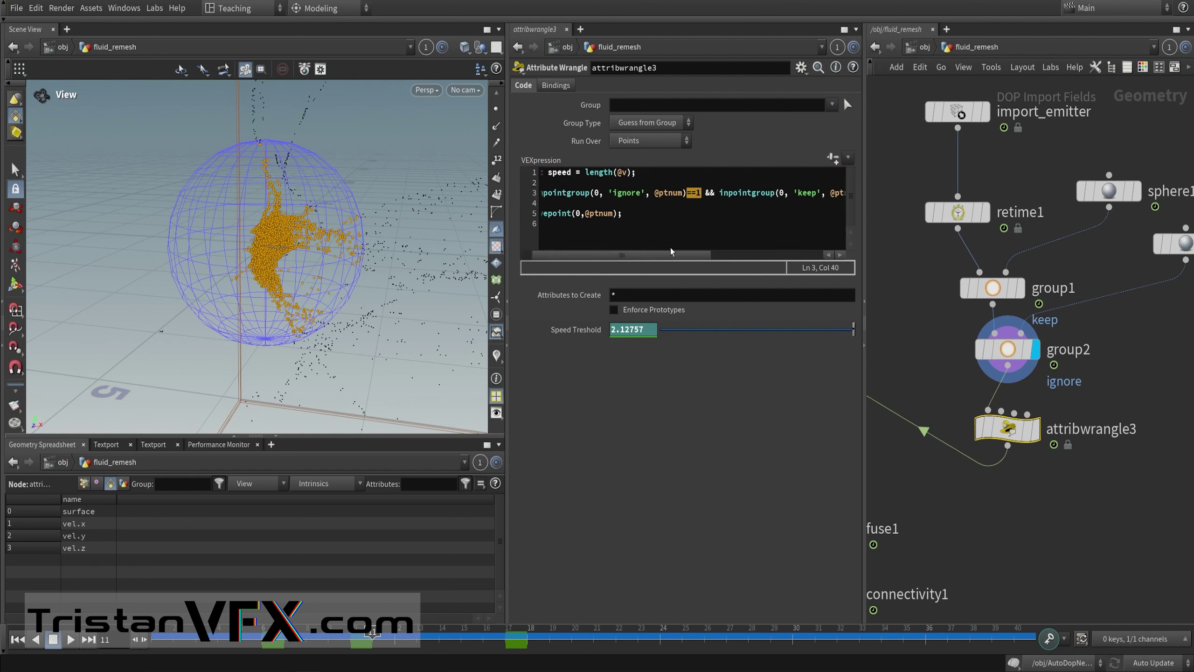
{"action": "scroll", "coordinate": [701, 246], "scroll_direction": "right", "scroll_amount": 5}
{"action": "scroll", "coordinate": [702, 247], "scroll_direction": "right", "scroll_amount": 1}
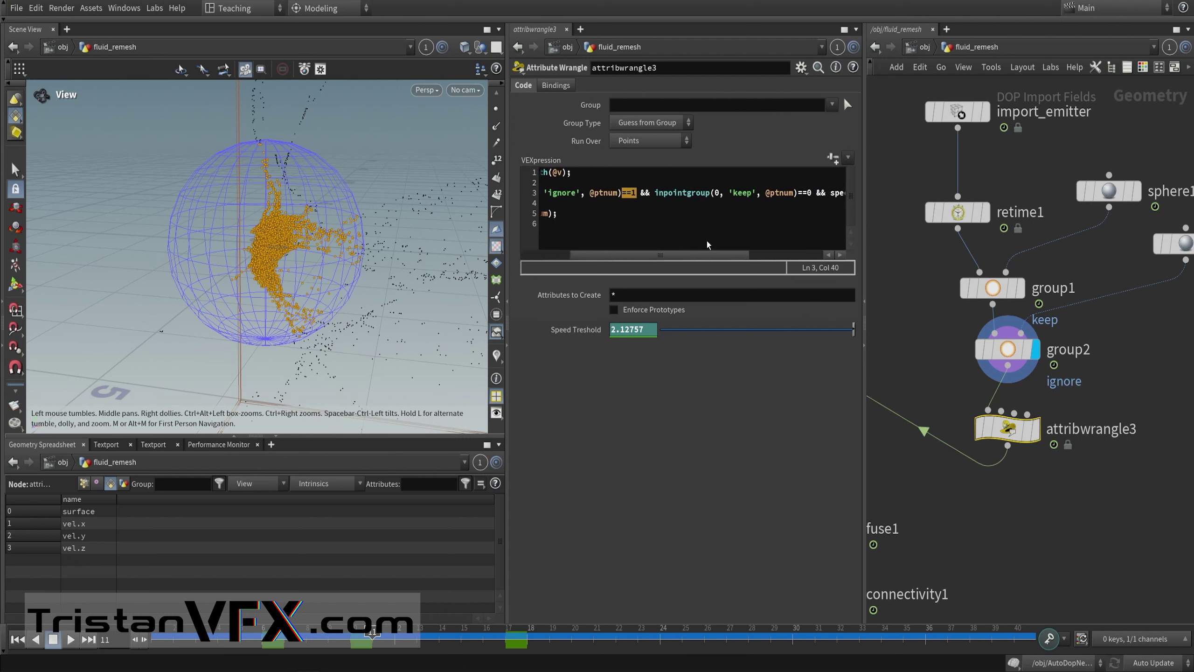
{"action": "left_click_drag", "start_coordinate": [655, 192], "coordinate": [831, 194]}
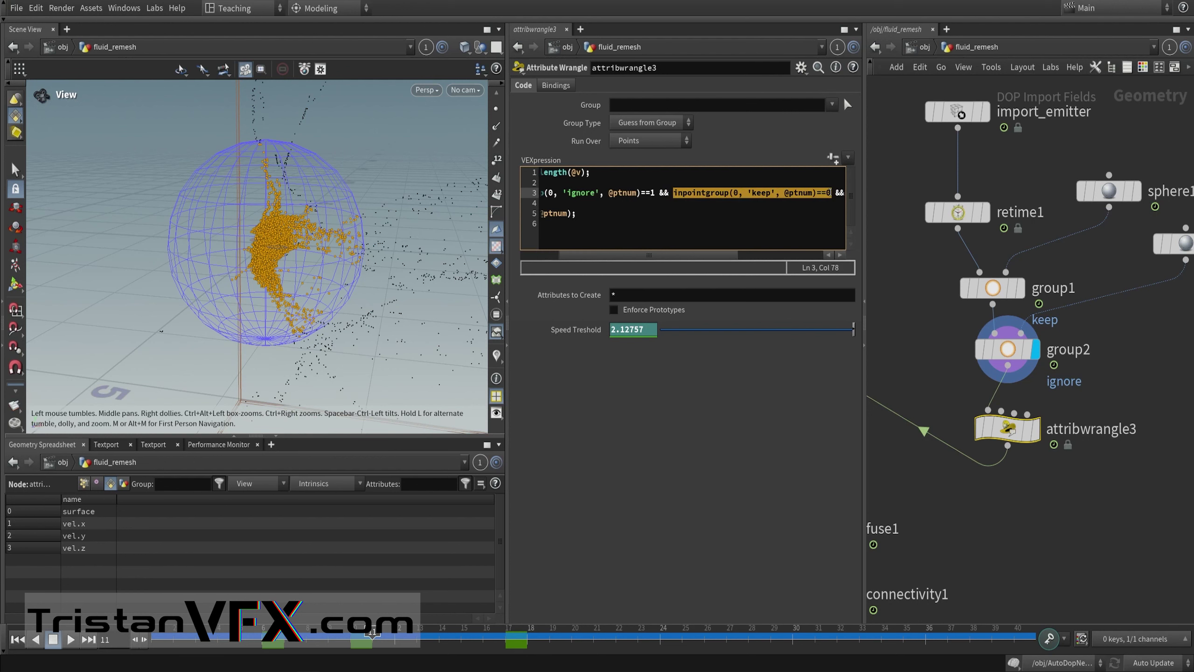
Step: Display group1, which defines the keep group, and scrub back to frame 8 to inspect its bounding sphere
{"action": "left_click", "coordinate": [1011, 288]}
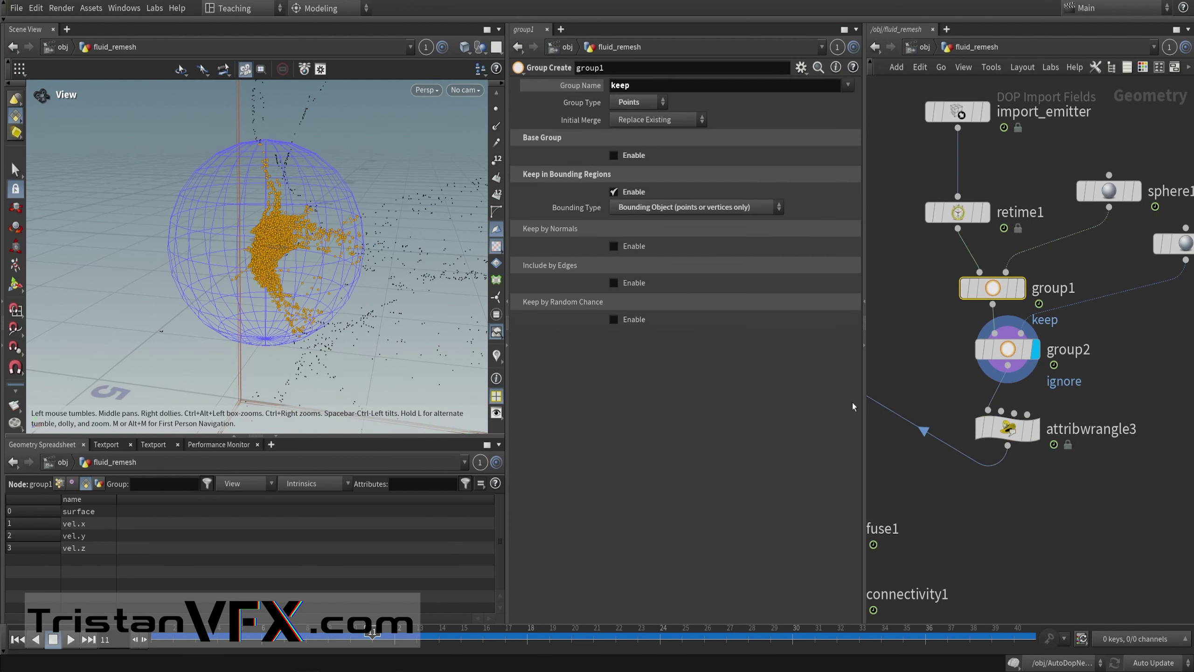
{"action": "left_click", "coordinate": [1021, 288]}
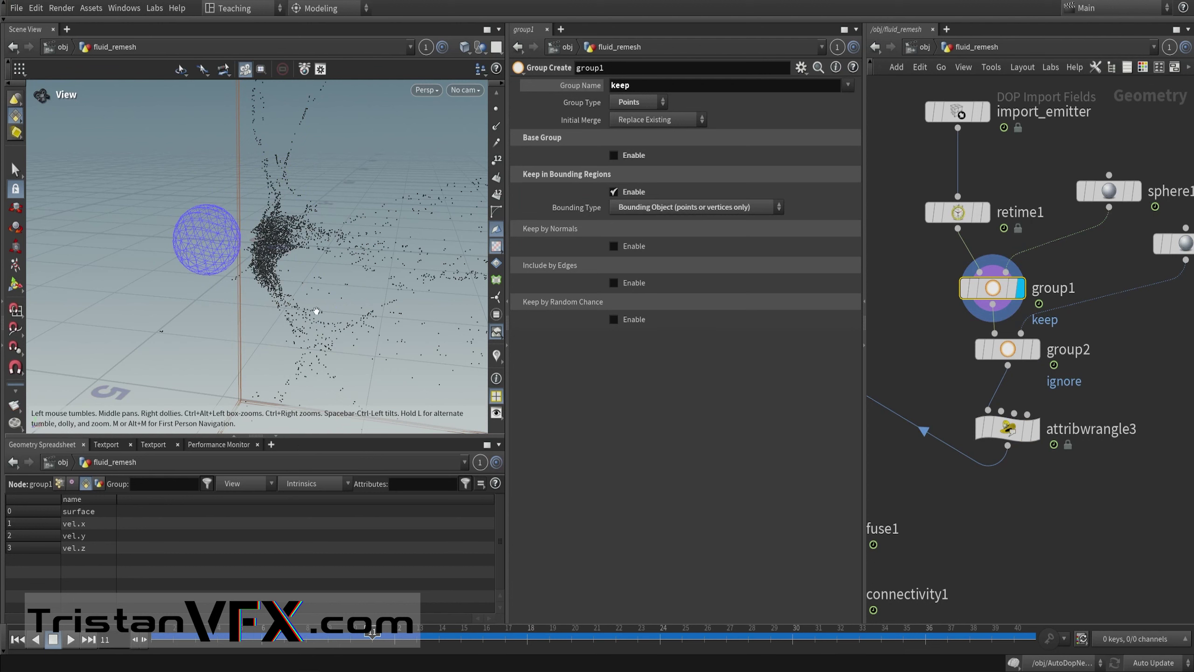
{"action": "left_click_drag", "start_coordinate": [373, 634], "coordinate": [300, 629]}
{"action": "left_click", "coordinate": [1008, 428]}
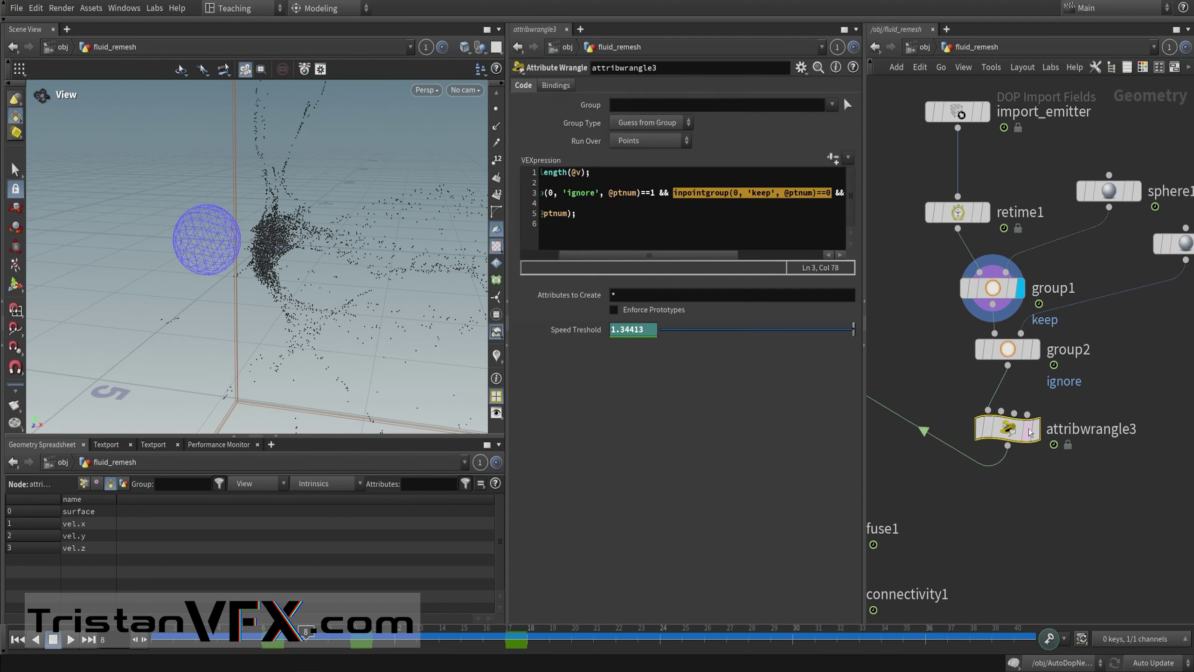
{"action": "left_click_drag", "start_coordinate": [704, 256], "coordinate": [788, 256]}
{"action": "left_click_drag", "start_coordinate": [706, 195], "coordinate": [835, 193]}
{"action": "left_click_drag", "start_coordinate": [666, 256], "coordinate": [541, 256]}
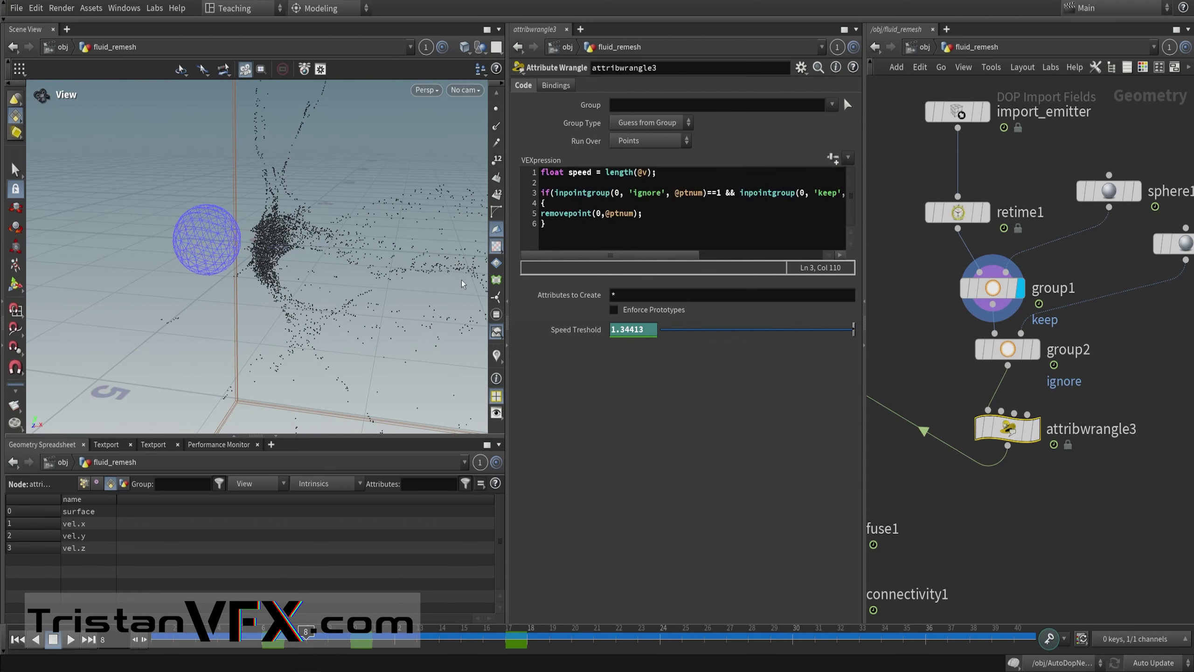
{"action": "left_click_drag", "start_coordinate": [644, 214], "coordinate": [536, 216]}
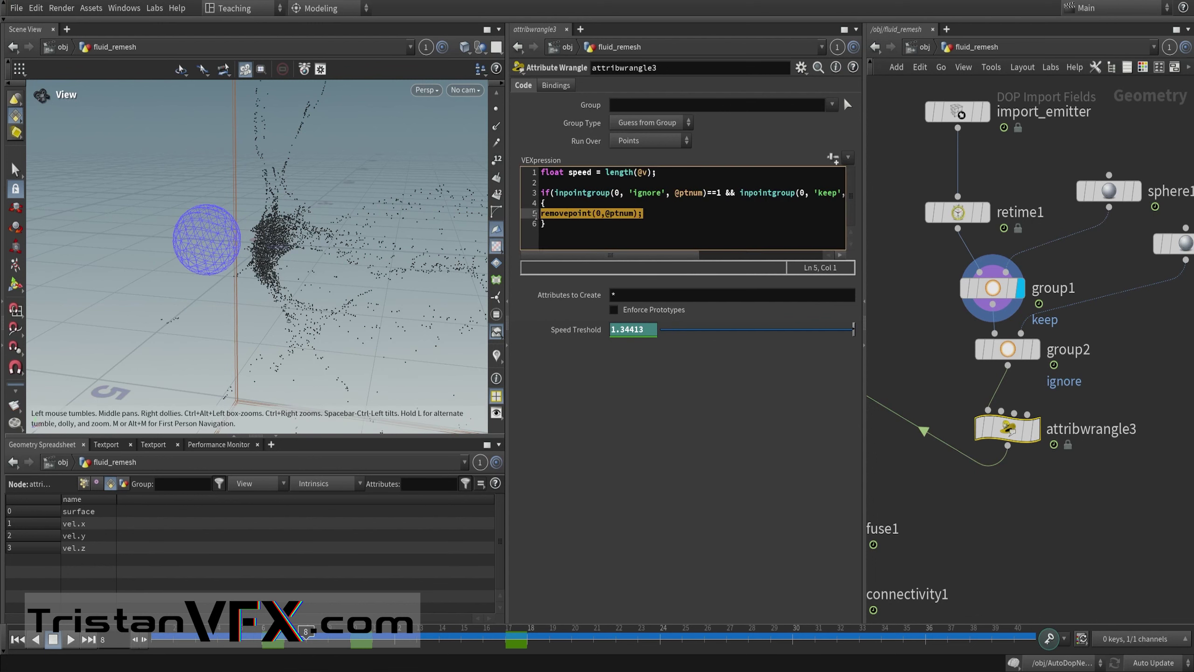
Step: Display attribwrangle3 and scrub from frame 2 to frame 29 to examine the remaining particles
{"action": "left_click", "coordinate": [1033, 429]}
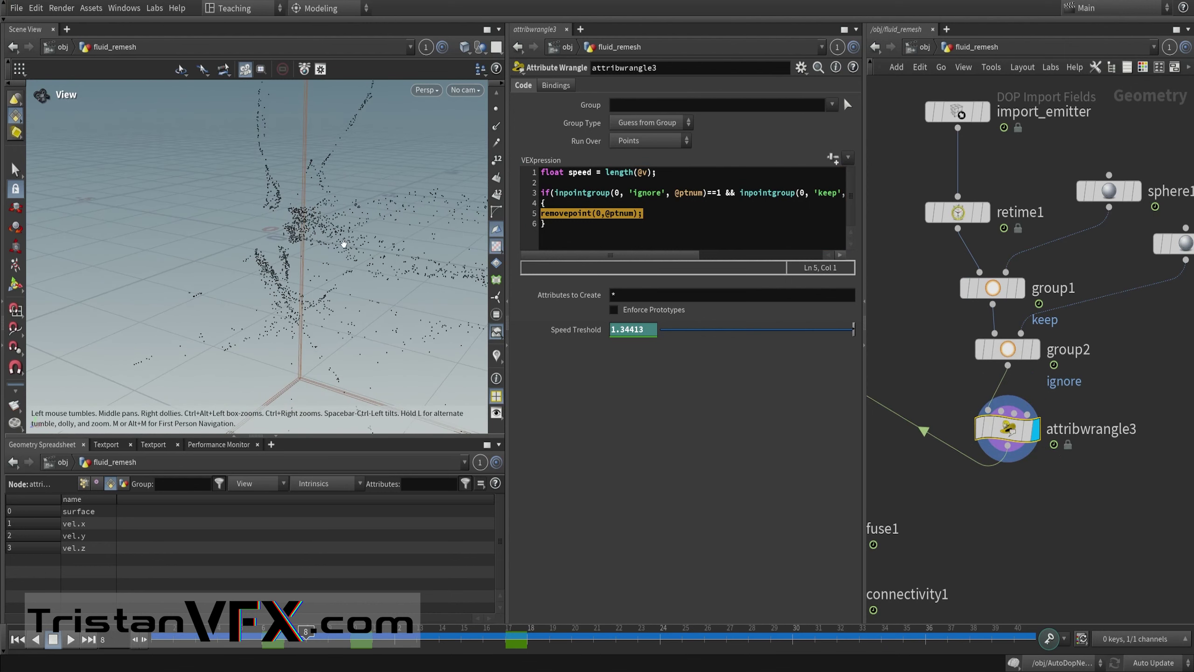
{"action": "left_click", "coordinate": [172, 632]}
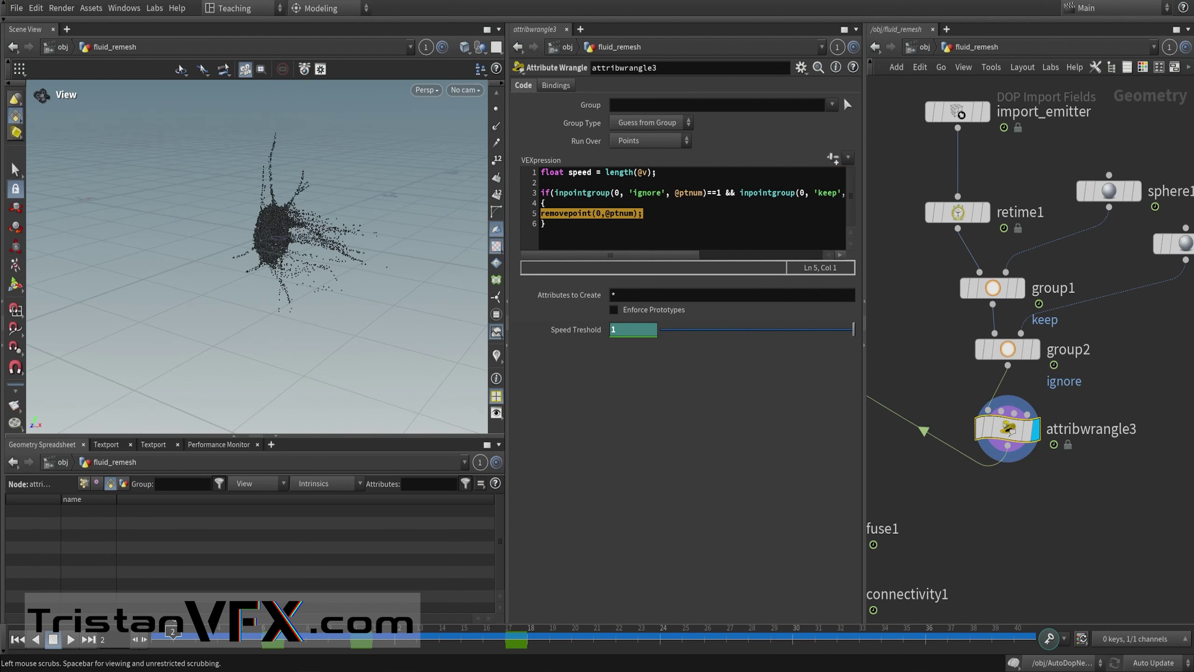
{"action": "left_click_drag", "start_coordinate": [183, 618], "coordinate": [777, 624]}
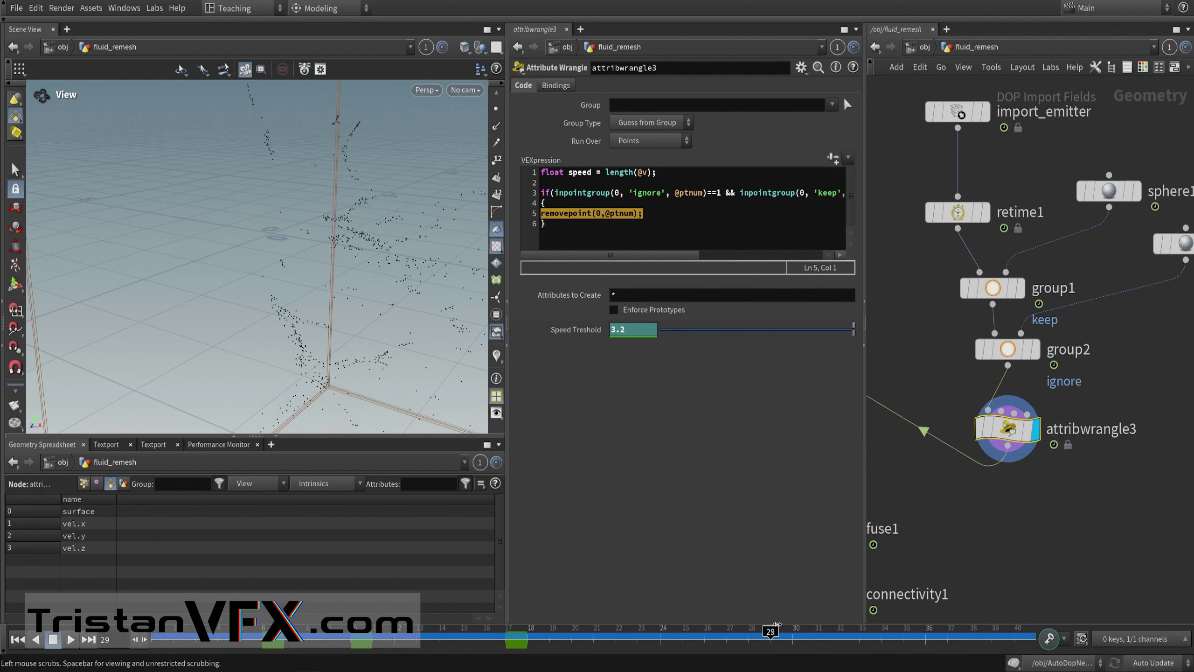
Step: Display particlefluidsurface1 and examine its surfacing parameters, scrubbing to frame 31 to follow the animated Droplet Scale
{"action": "scroll", "coordinate": [1038, 481], "scroll_direction": "down", "scroll_amount": 3}
{"action": "middle_click_drag", "start_coordinate": [1124, 481], "coordinate": [1169, 458]}
{"action": "middle_click_drag", "start_coordinate": [963, 333], "coordinate": [1088, 323]}
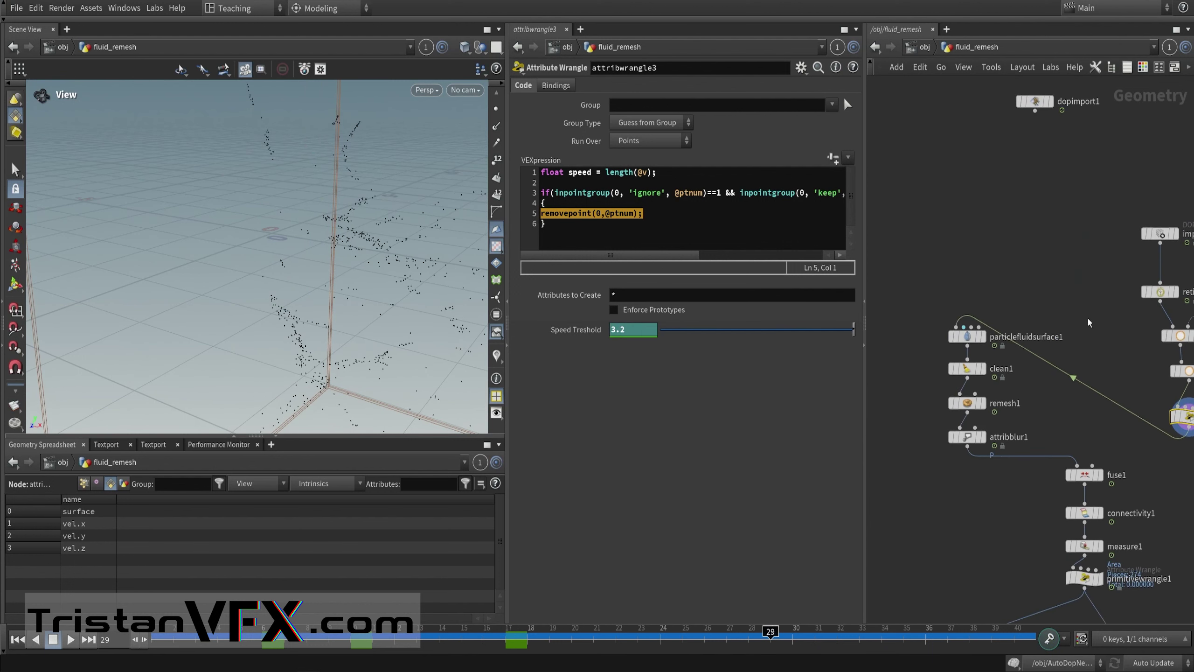
{"action": "scroll", "coordinate": [968, 337], "scroll_direction": "up", "scroll_amount": 5}
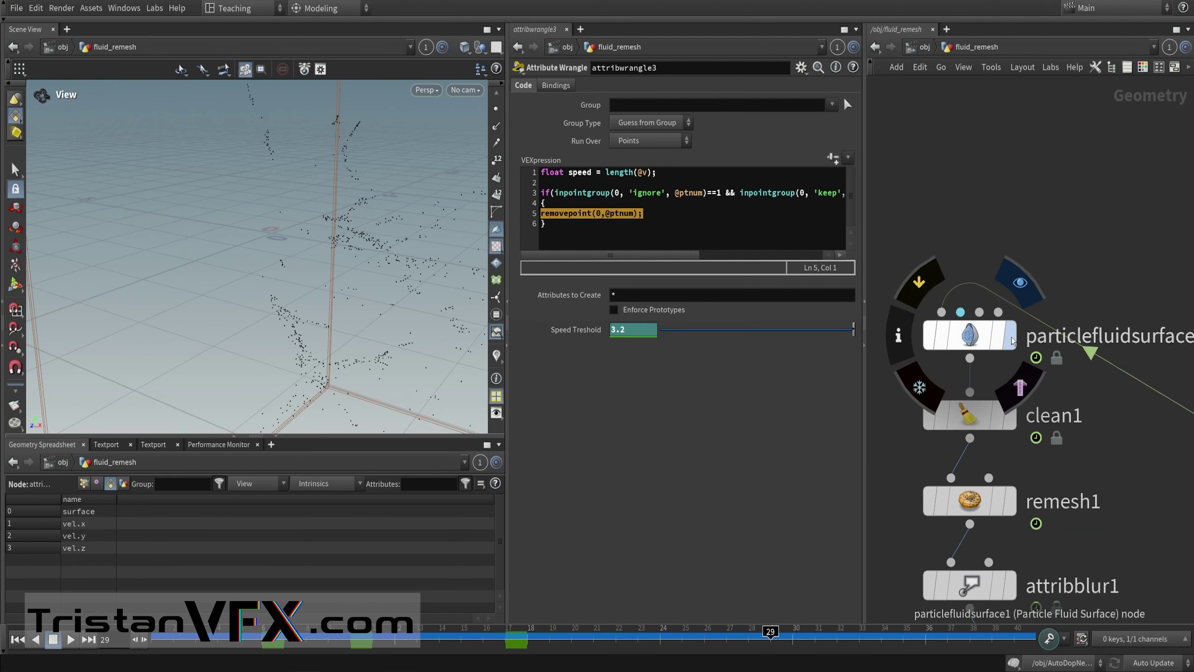
{"action": "left_click", "coordinate": [1012, 341]}
{"action": "left_click_drag", "start_coordinate": [328, 289], "coordinate": [271, 271]}
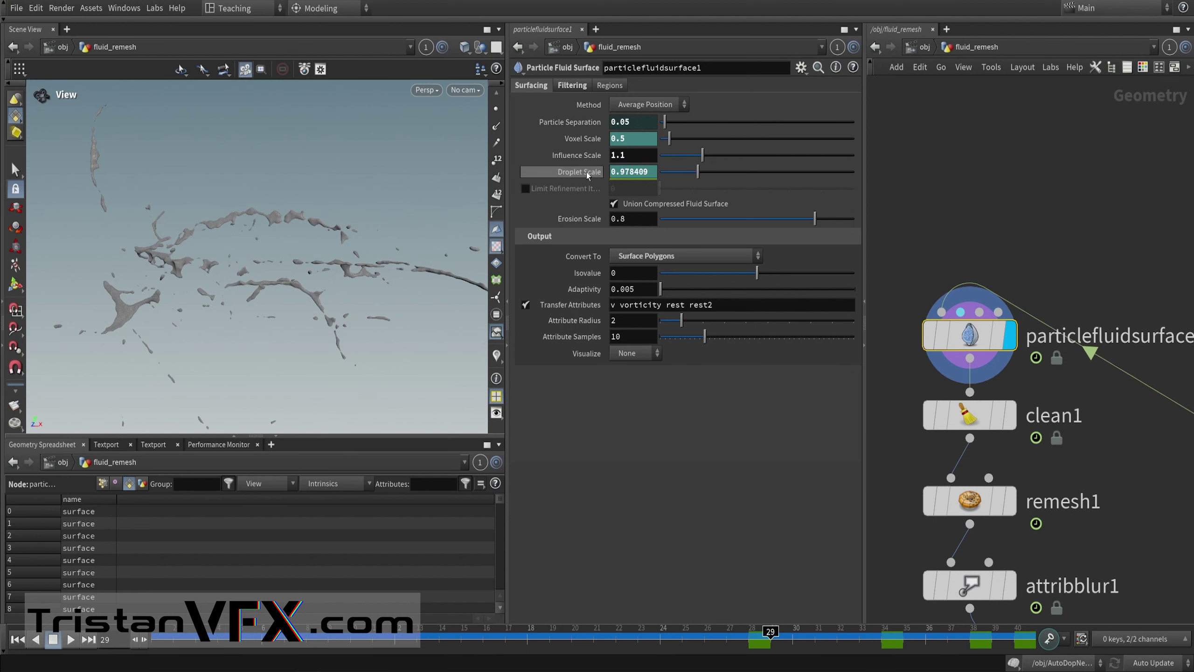
{"action": "left_click", "coordinate": [749, 633]}
{"action": "mouse_move", "coordinate": [875, 636]}
{"action": "left_mouse_down"}
{"action": "mouse_move", "coordinate": [1013, 625]}
{"action": "mouse_move", "coordinate": [815, 630]}
{"action": "left_mouse_up"}
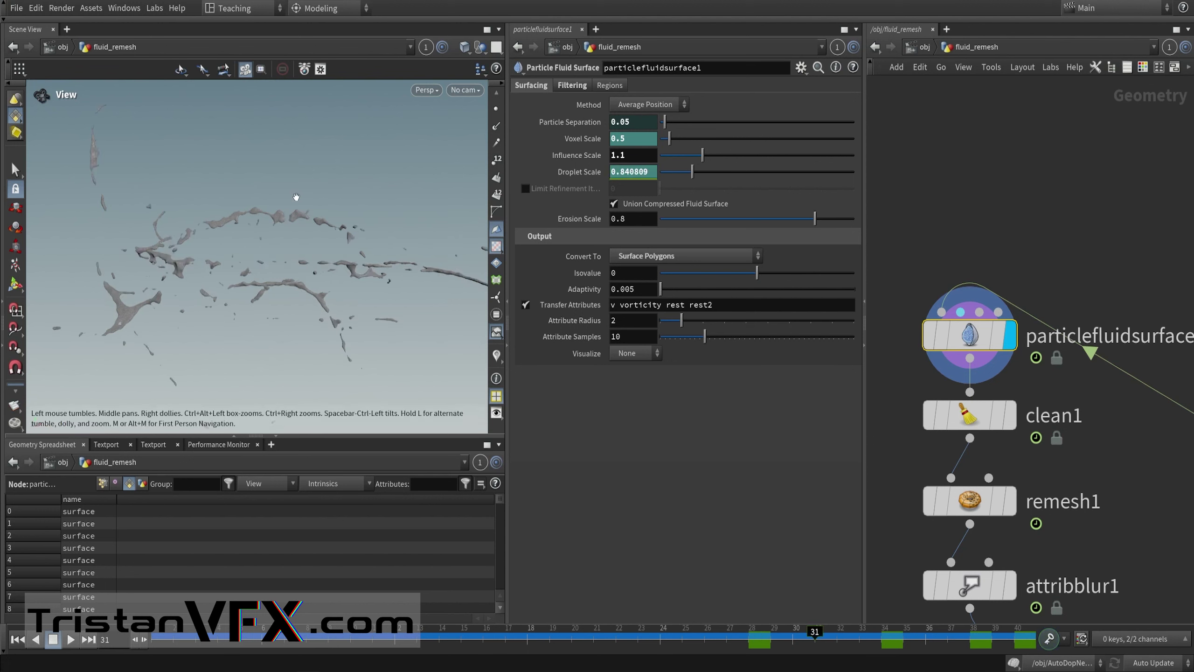
Step: Examine the Dilate and Erode filtering values of particlefluidsurface1, then return to its surfacing settings
{"action": "left_click", "coordinate": [573, 86]}
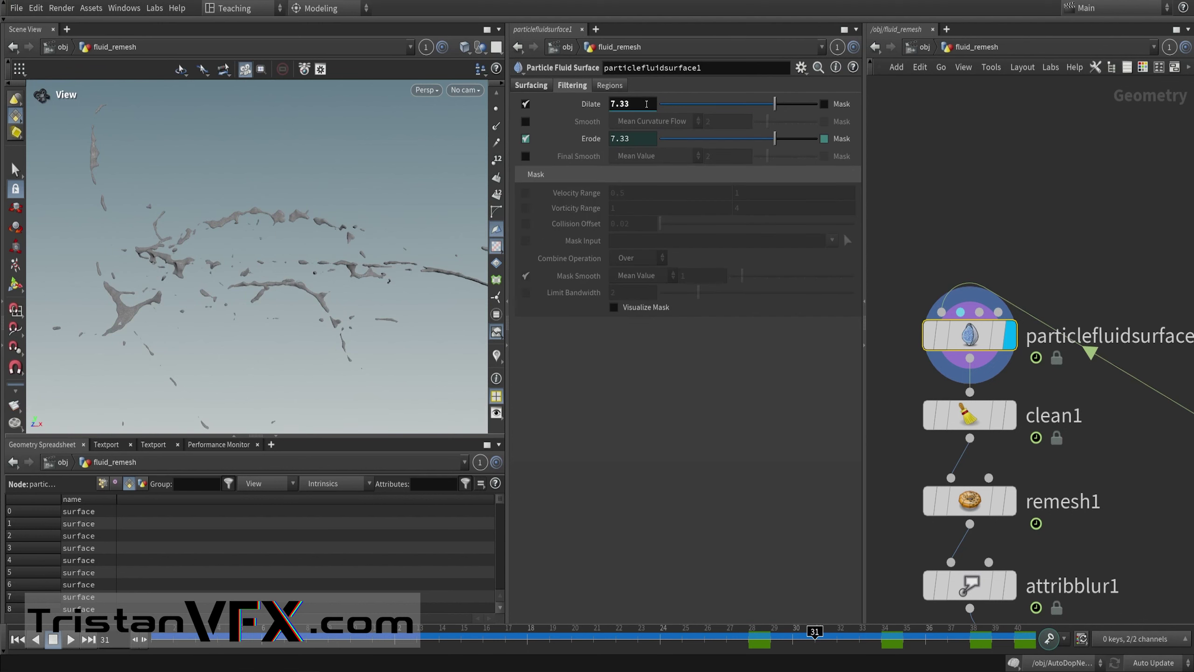
{"action": "left_click_drag", "start_coordinate": [627, 103], "coordinate": [609, 106]}
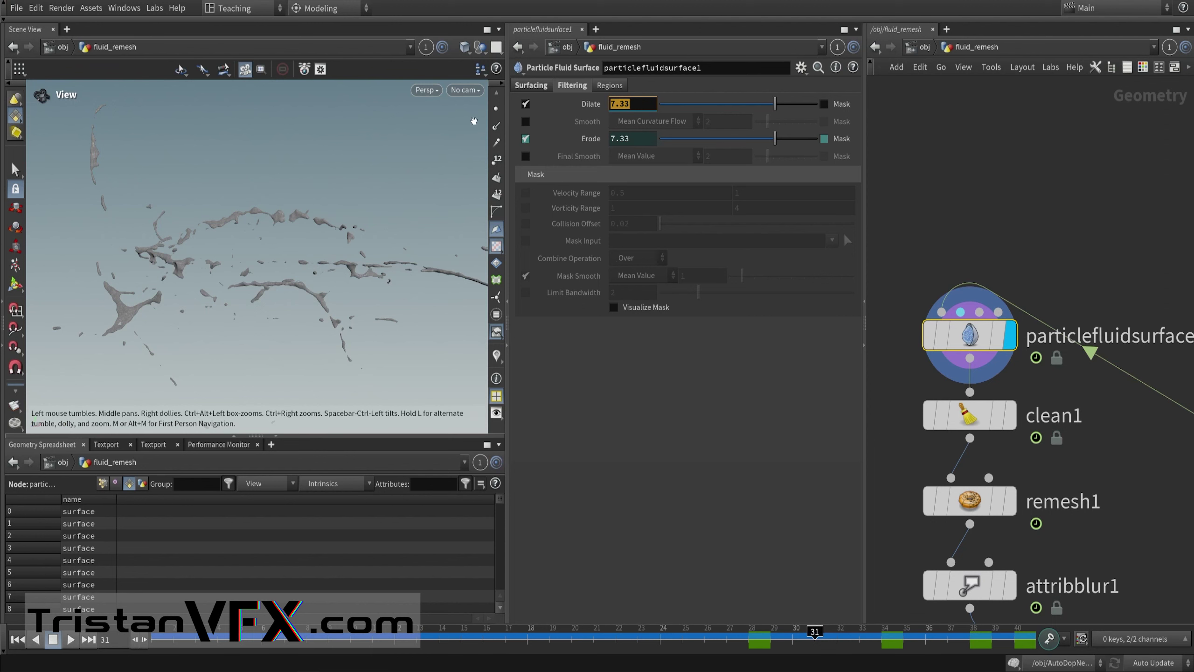
{"action": "left_click", "coordinate": [539, 85]}
Step: Display clean1 with its parameters, followed by remesh1
{"action": "middle_click_drag", "start_coordinate": [982, 416], "coordinate": [1000, 337]}
{"action": "left_click", "coordinate": [1000, 336]}
{"action": "scroll", "coordinate": [1000, 337], "scroll_direction": "down", "scroll_amount": 2}
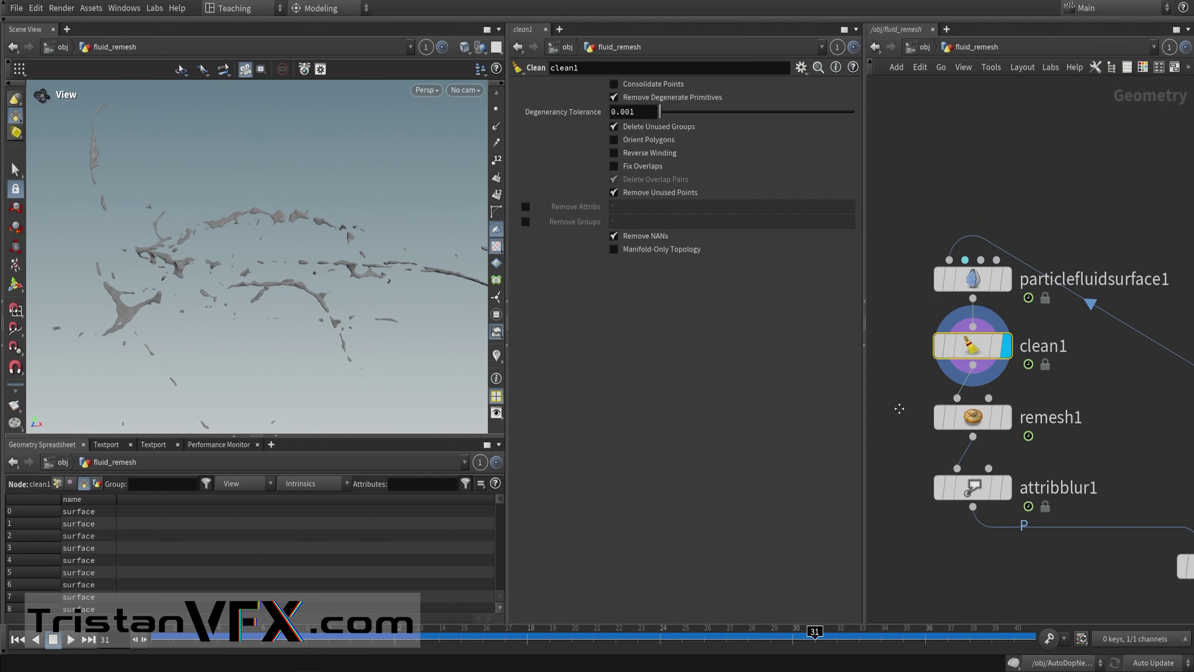
{"action": "middle_click_drag", "start_coordinate": [1001, 412], "coordinate": [1000, 332]}
{"action": "left_click", "coordinate": [1000, 333]}
Step: Display attribblur1 and examine its blur parameters and the smoothed mesh
{"action": "middle_click_drag", "start_coordinate": [940, 465], "coordinate": [920, 410]}
{"action": "left_click", "coordinate": [1001, 348]}
{"action": "left_click", "coordinate": [1001, 348]}
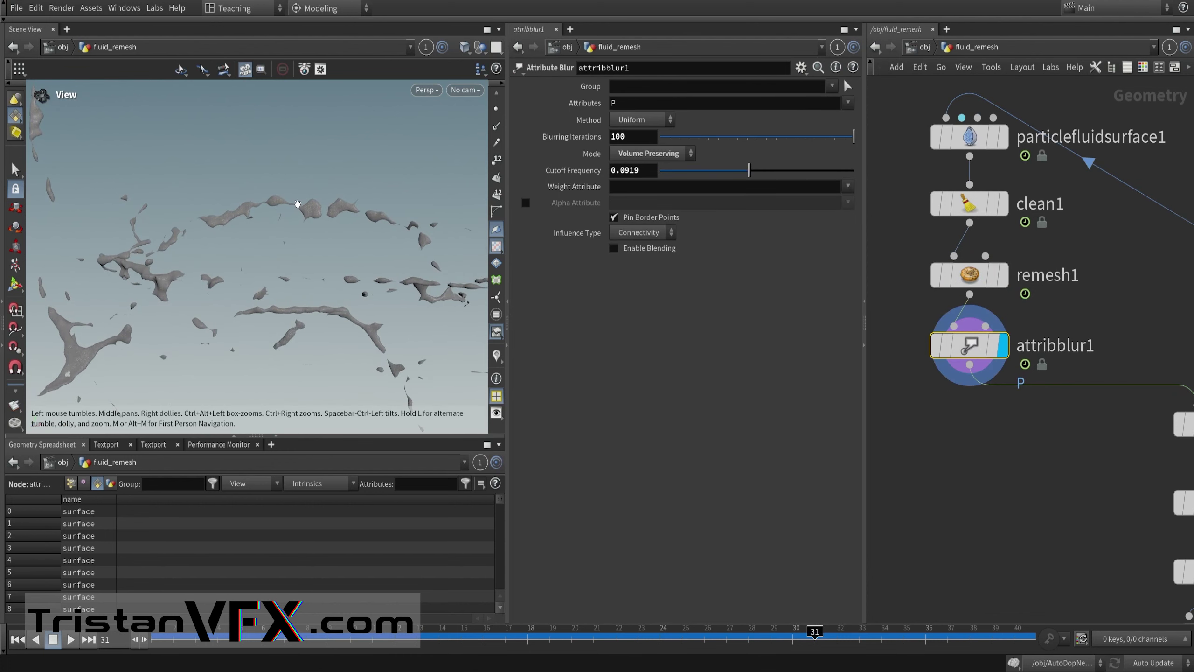
Step: List attribblur1's points in the Geometry Spreadsheet in descending point order, and display fuse1 to compare the point numbers
{"action": "scroll", "coordinate": [1005, 501], "scroll_direction": "down", "scroll_amount": 2}
{"action": "middle_click_drag", "start_coordinate": [1005, 502], "coordinate": [866, 415]}
{"action": "scroll", "coordinate": [958, 389], "scroll_direction": "up", "scroll_amount": 3}
{"action": "middle_click_drag", "start_coordinate": [960, 390], "coordinate": [913, 341]}
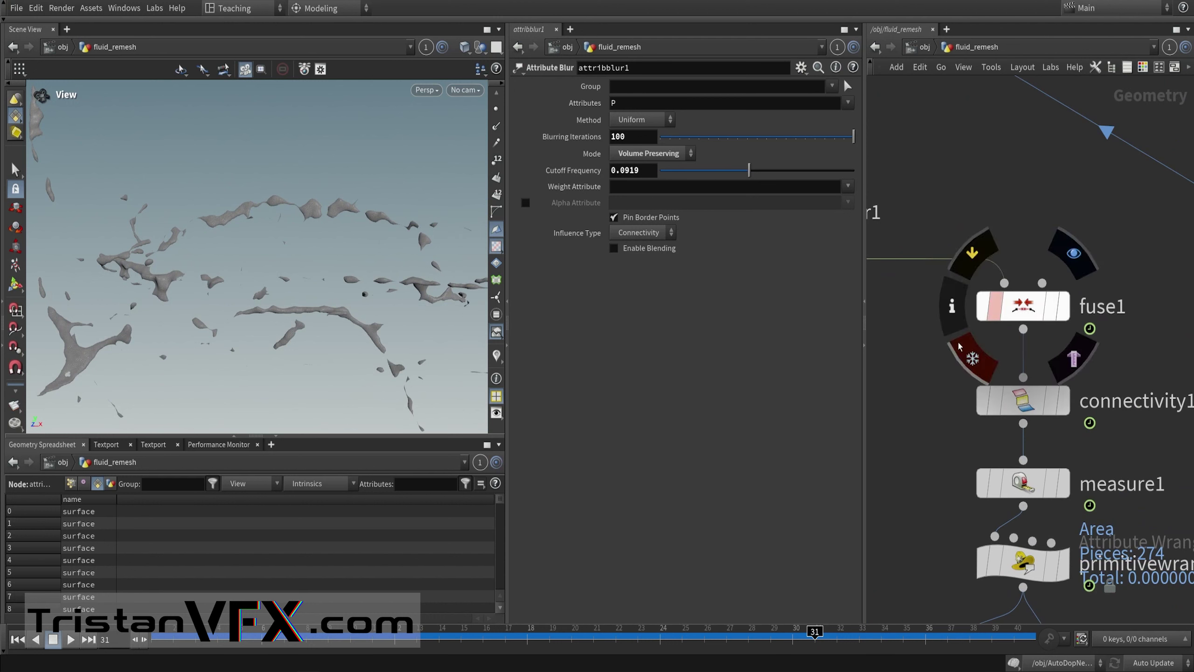
{"action": "left_click", "coordinate": [70, 484]}
{"action": "left_click", "coordinate": [26, 500]}
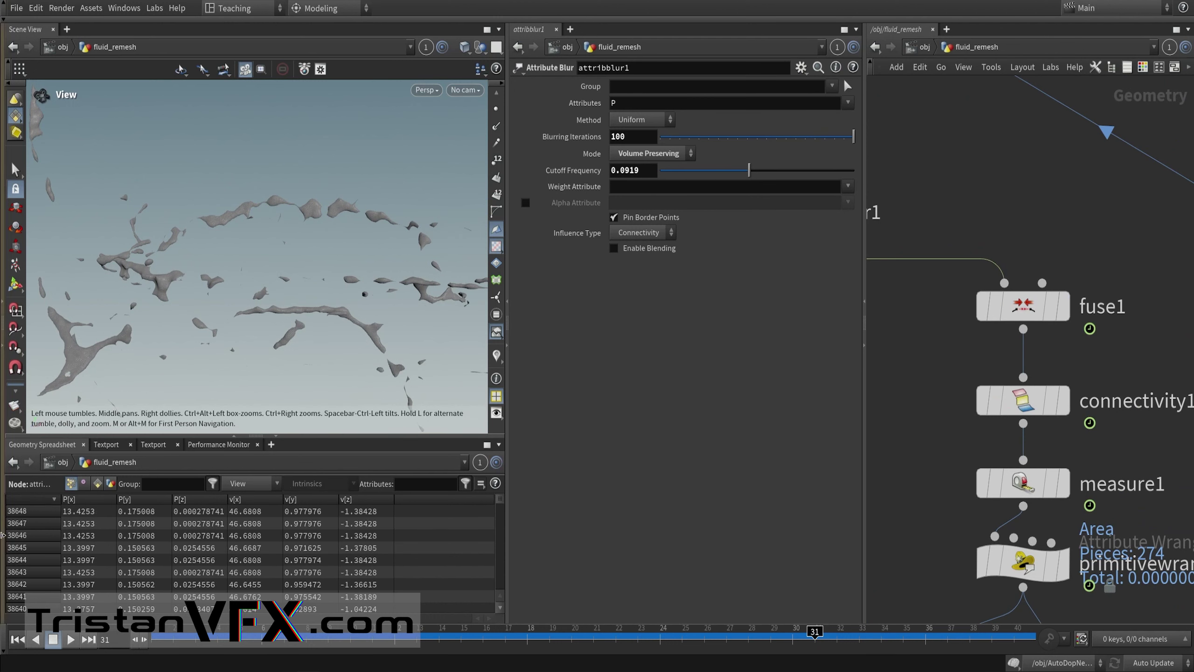
{"action": "left_click", "coordinate": [1042, 307]}
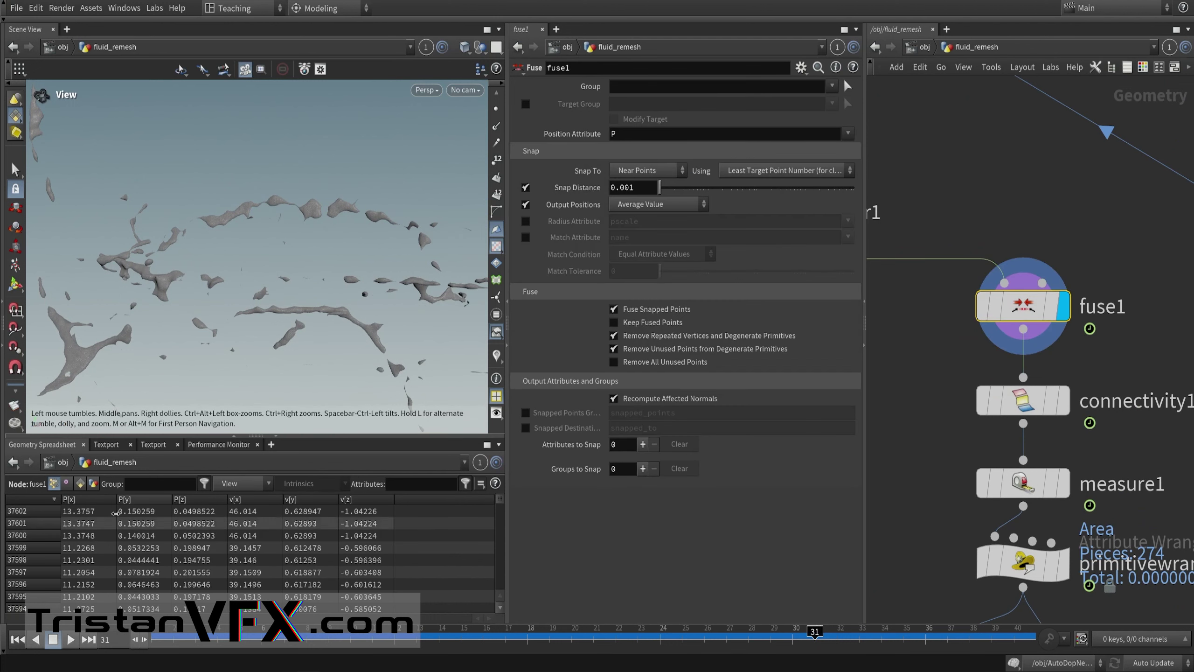
Step: Display connectivity1 with its parameters and frame the whole splash mesh in the viewport
{"action": "scroll", "coordinate": [968, 382], "scroll_direction": "down", "scroll_amount": 2}
{"action": "mouse_move", "coordinate": [968, 382]}
{"action": "middle_click_drag", "start_coordinate": [968, 382], "coordinate": [976, 288]}
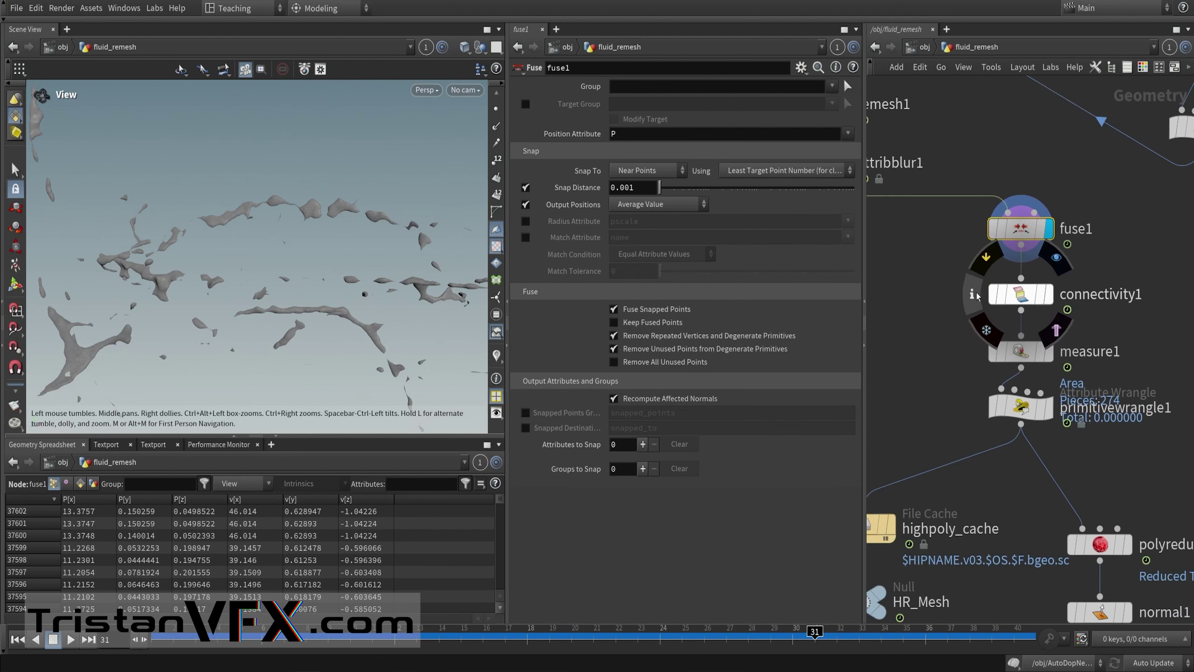
{"action": "left_click", "coordinate": [1048, 300]}
{"action": "left_click", "coordinate": [1024, 295]}
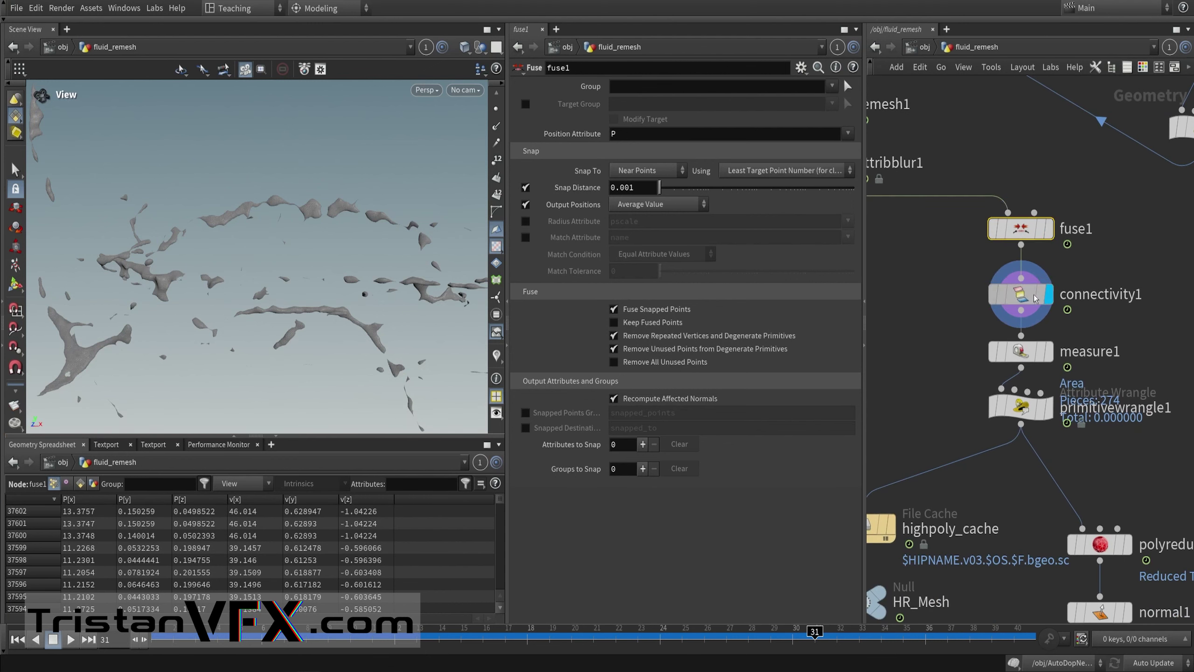
{"action": "right_click_drag", "start_coordinate": [328, 265], "coordinate": [267, 280]}
{"action": "left_click_drag", "start_coordinate": [268, 280], "coordinate": [266, 248]}
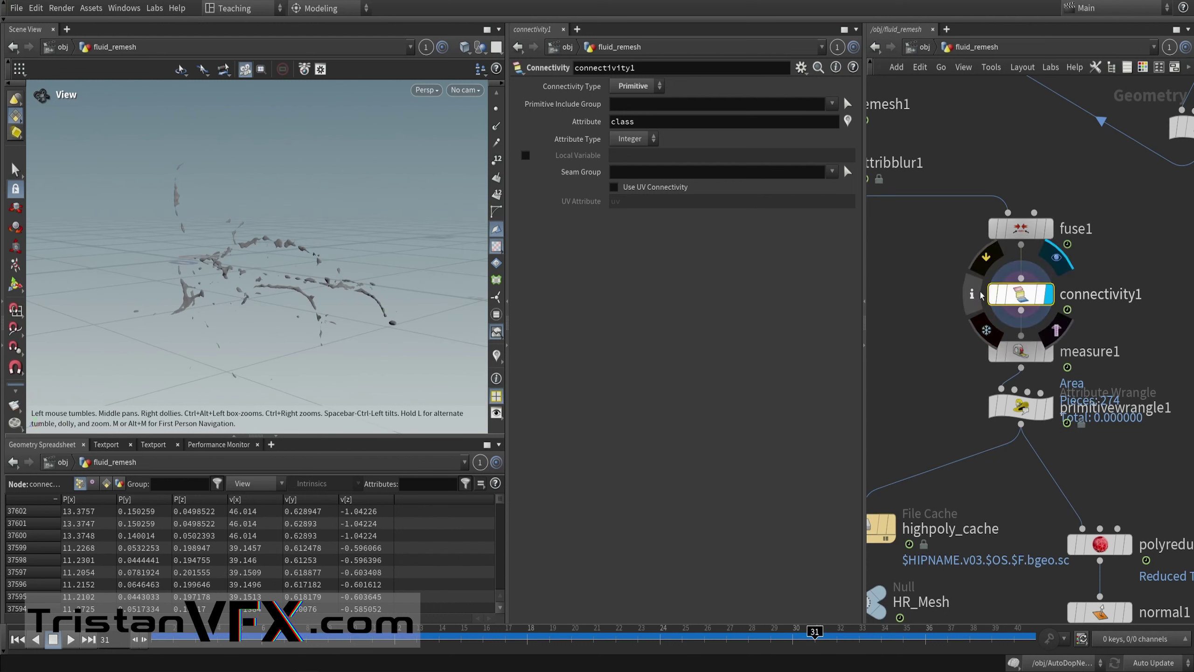
Step: Visualize connectivity1's class attribute in the viewport with the class Color visualizer set to Random From Attribute
{"action": "left_click", "coordinate": [972, 294]}
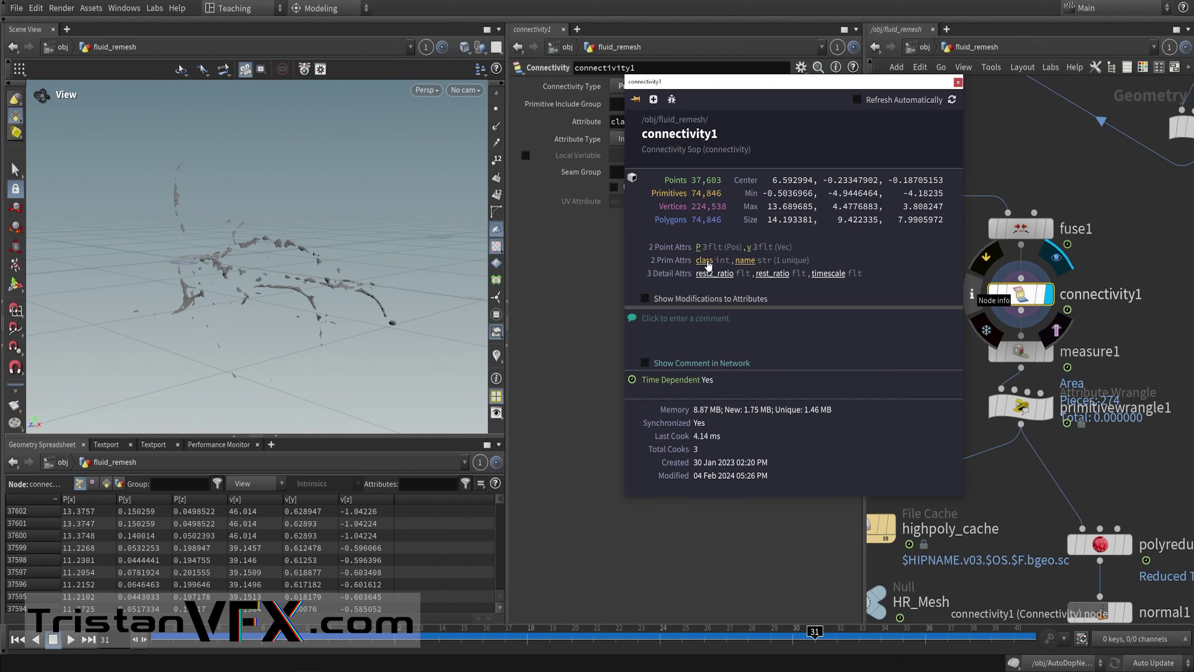
{"action": "left_click", "coordinate": [705, 260]}
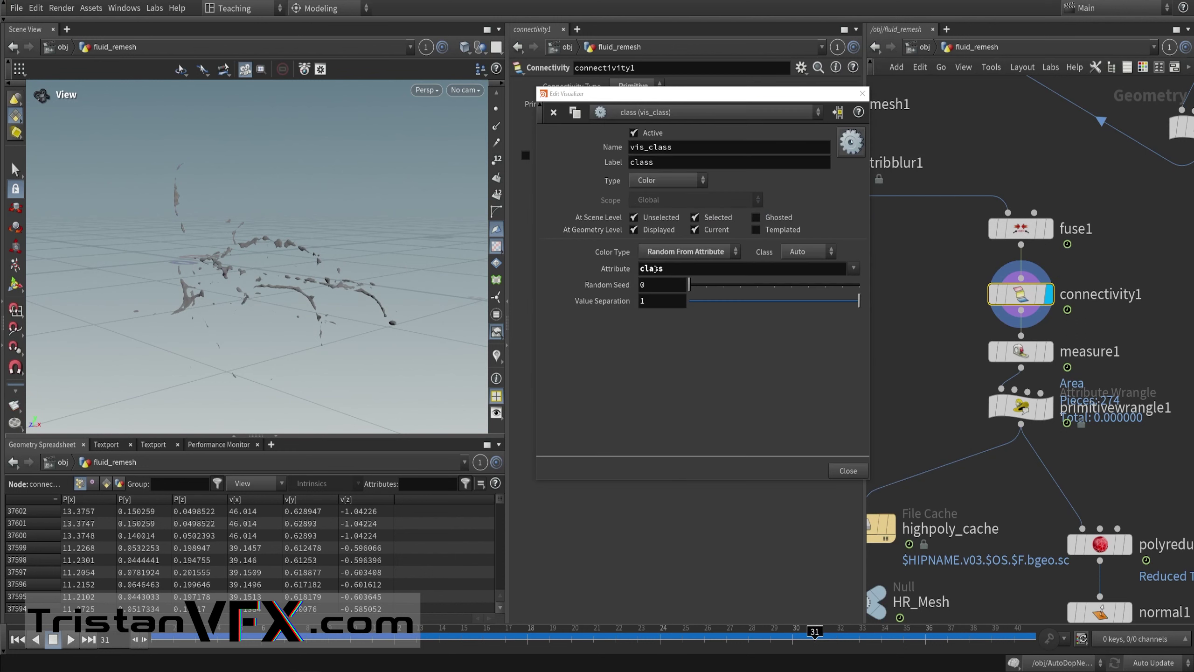
{"action": "left_click", "coordinate": [644, 113]}
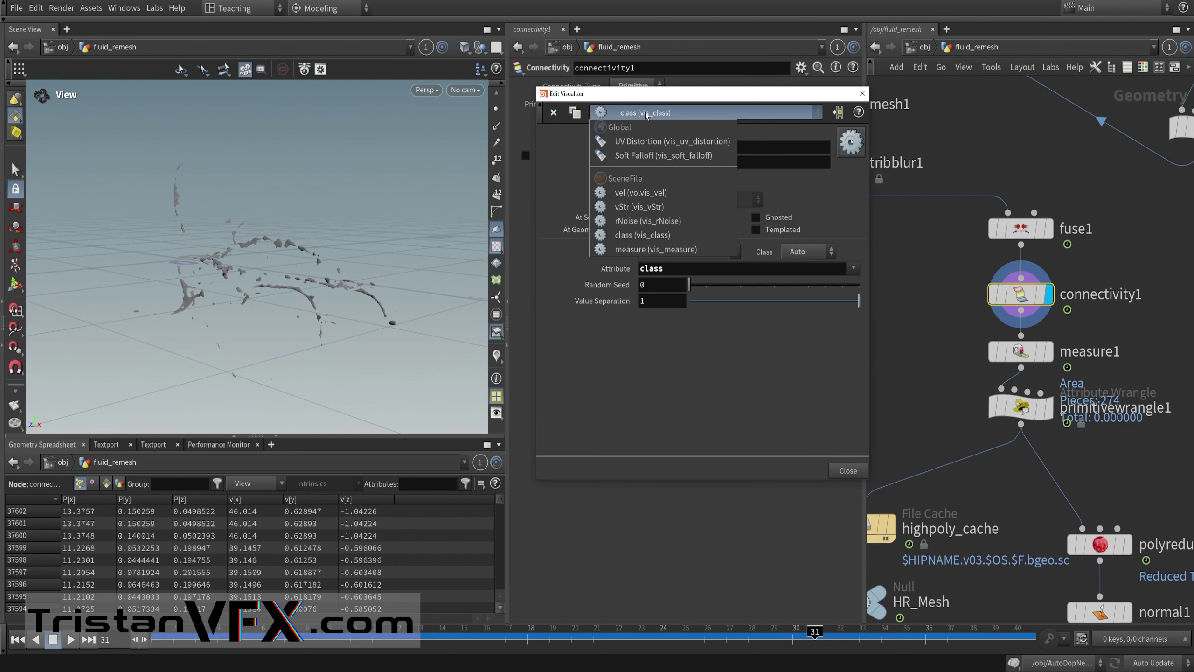
{"action": "left_click", "coordinate": [628, 235]}
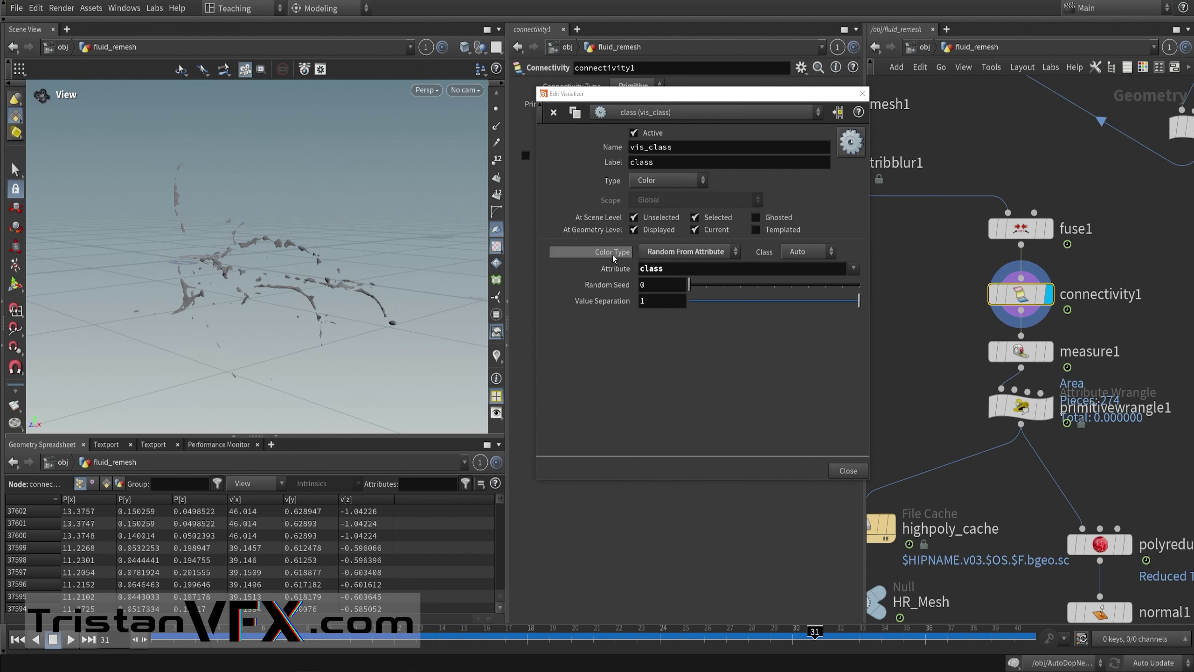
{"action": "left_click", "coordinate": [496, 357]}
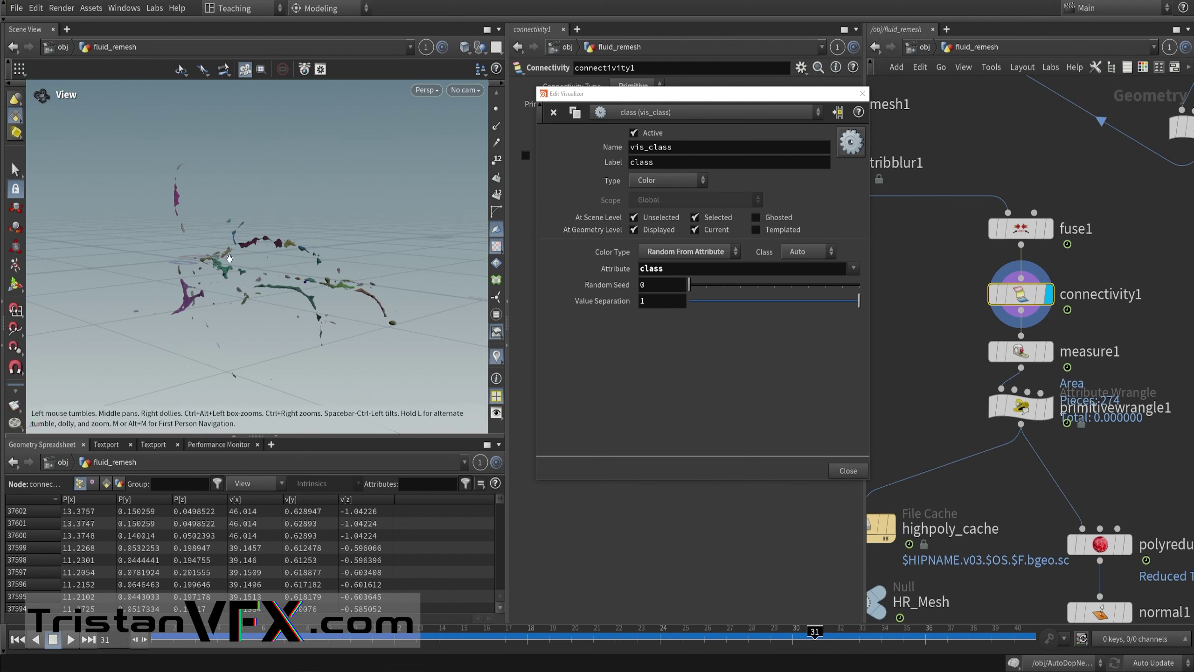
Step: Close the class visualizer settings and examine measure1's Piece Attribute and output Attribute Name
{"action": "left_click_drag", "start_coordinate": [230, 259], "coordinate": [399, 282]}
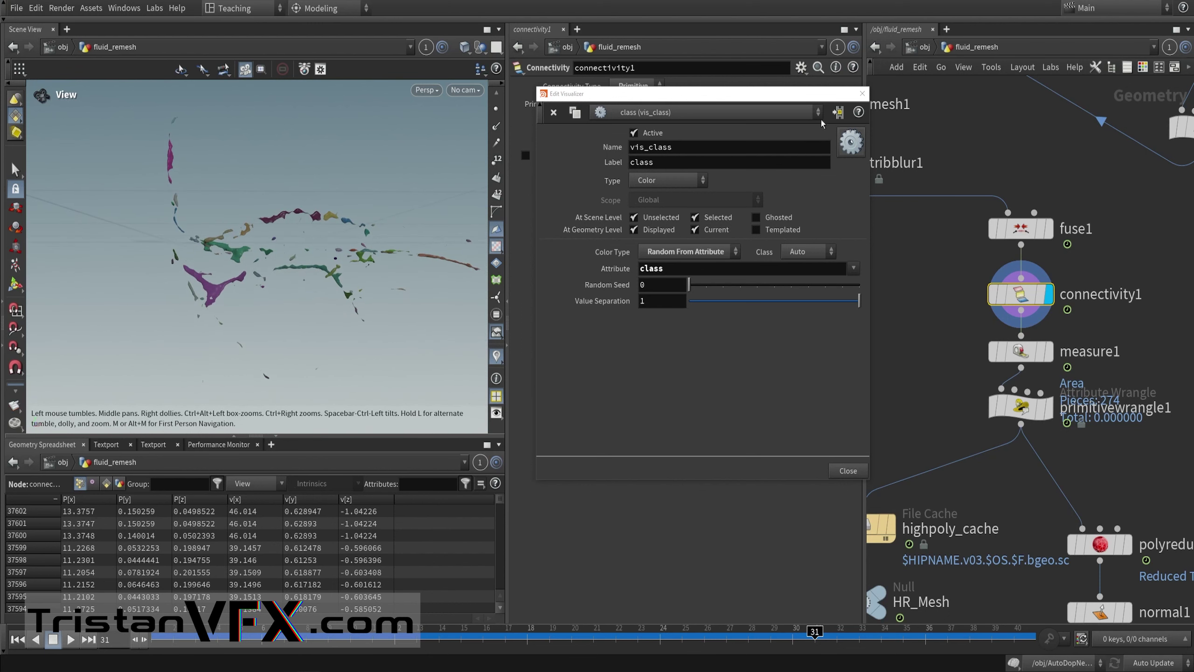
{"action": "left_click", "coordinate": [861, 93]}
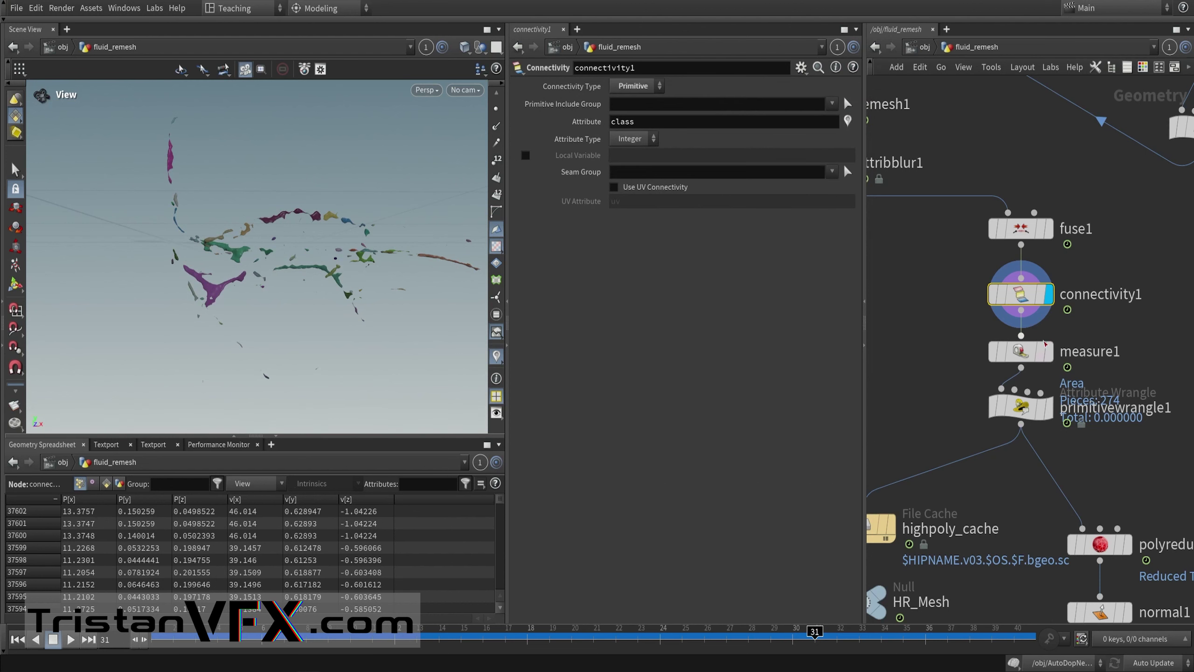
{"action": "left_click", "coordinate": [1020, 351]}
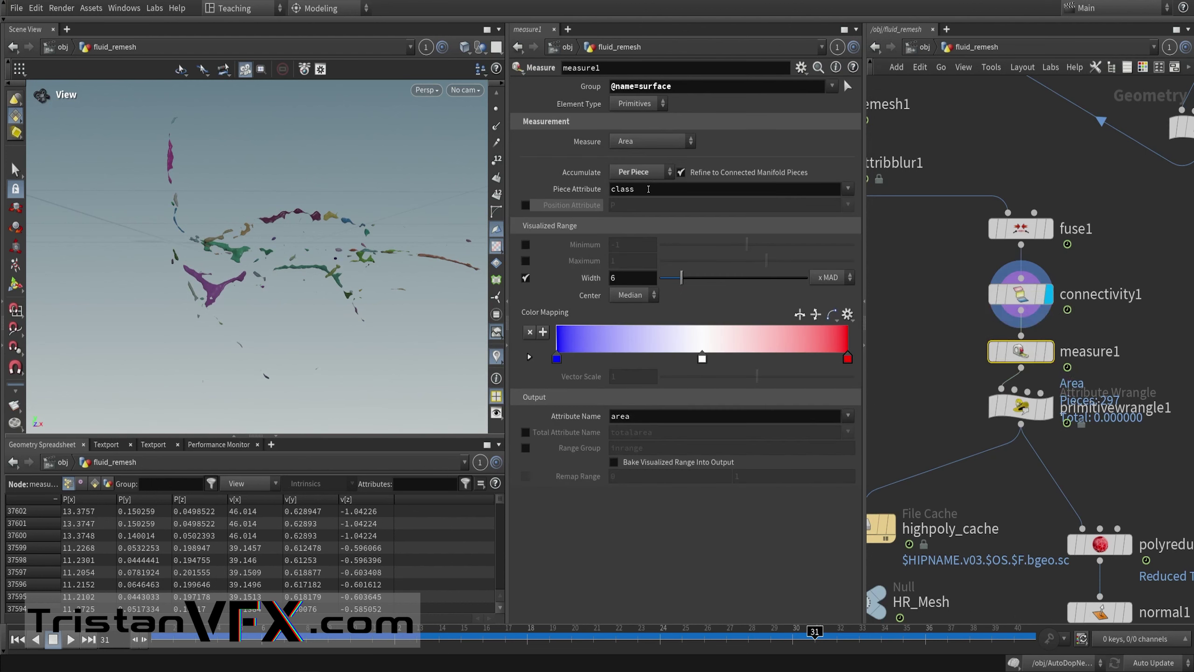
{"action": "left_click_drag", "start_coordinate": [661, 192], "coordinate": [610, 190]}
{"action": "left_click_drag", "start_coordinate": [645, 416], "coordinate": [613, 415]}
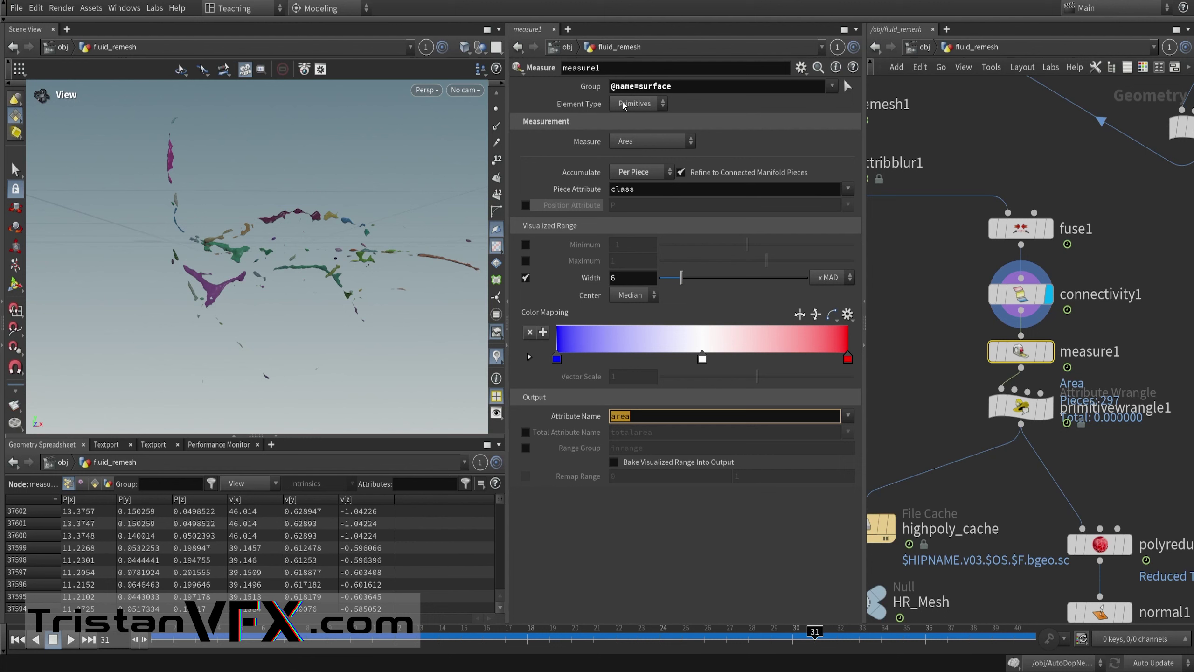
Step: List measure1's primitives in the Geometry Spreadsheet sorted by area in ascending order
{"action": "left_click", "coordinate": [94, 484]}
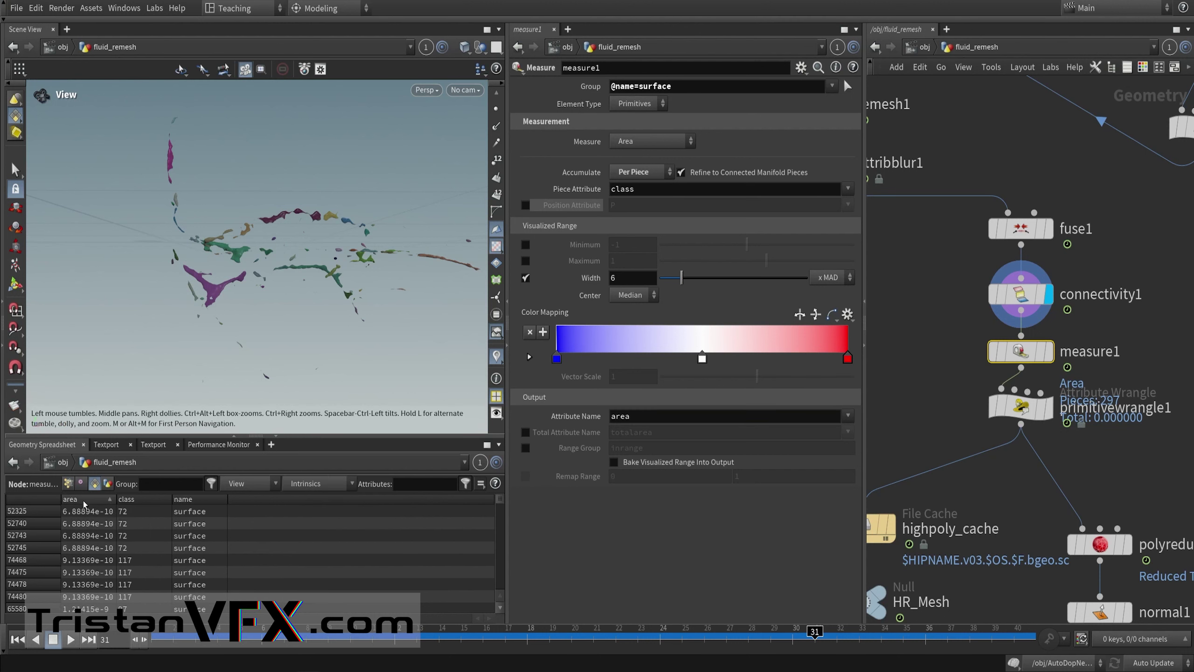
{"action": "left_click", "coordinate": [86, 501]}
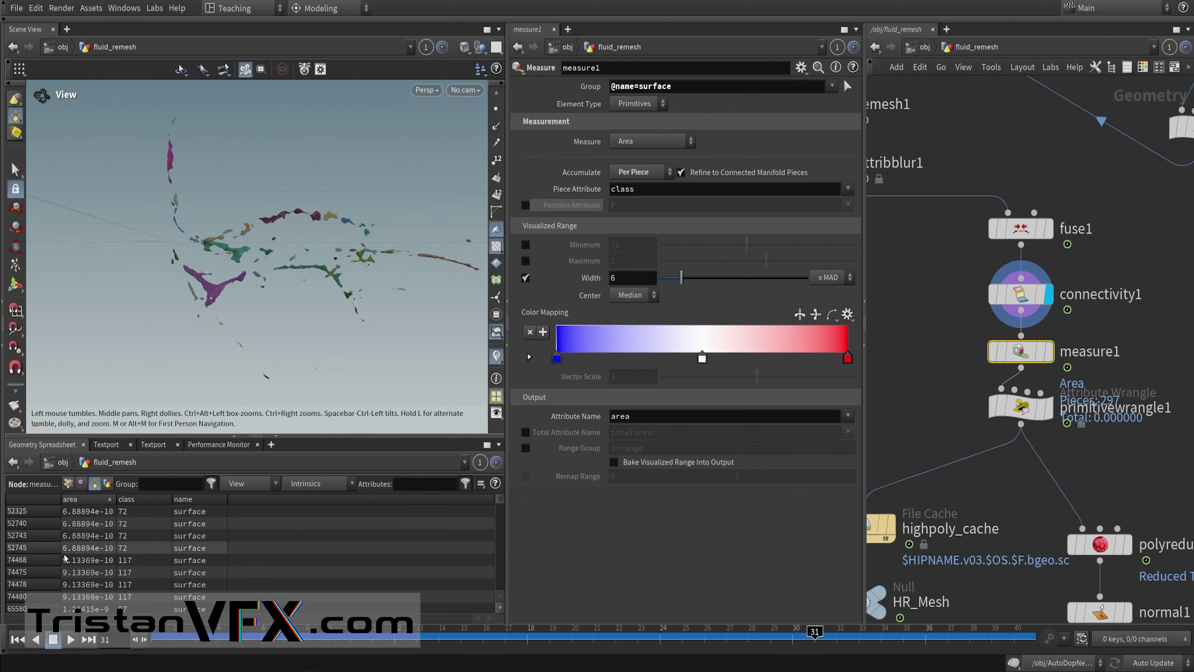
{"action": "scroll", "coordinate": [1021, 278], "scroll_direction": "down", "scroll_amount": 2}
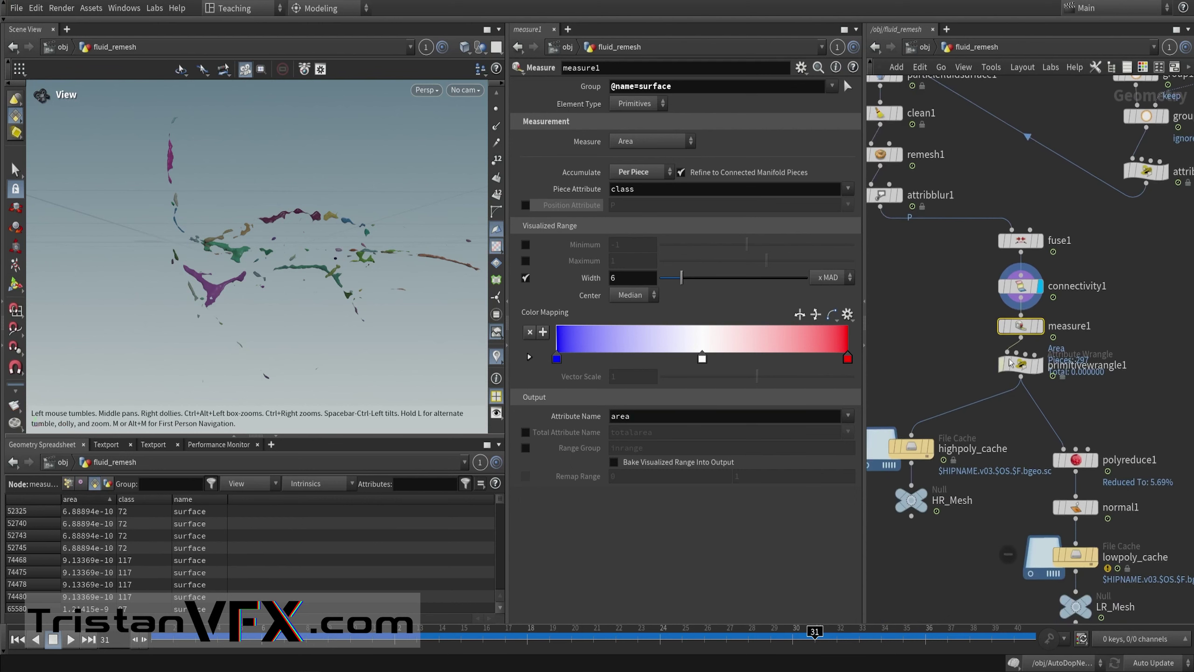
Step: Display primitivewrangle1 and examine the Size_Threshold channel reference in its VEX code
{"action": "scroll", "coordinate": [1023, 363], "scroll_direction": "up", "scroll_amount": 2}
{"action": "left_click", "coordinate": [1048, 333]}
{"action": "left_click", "coordinate": [1011, 366]}
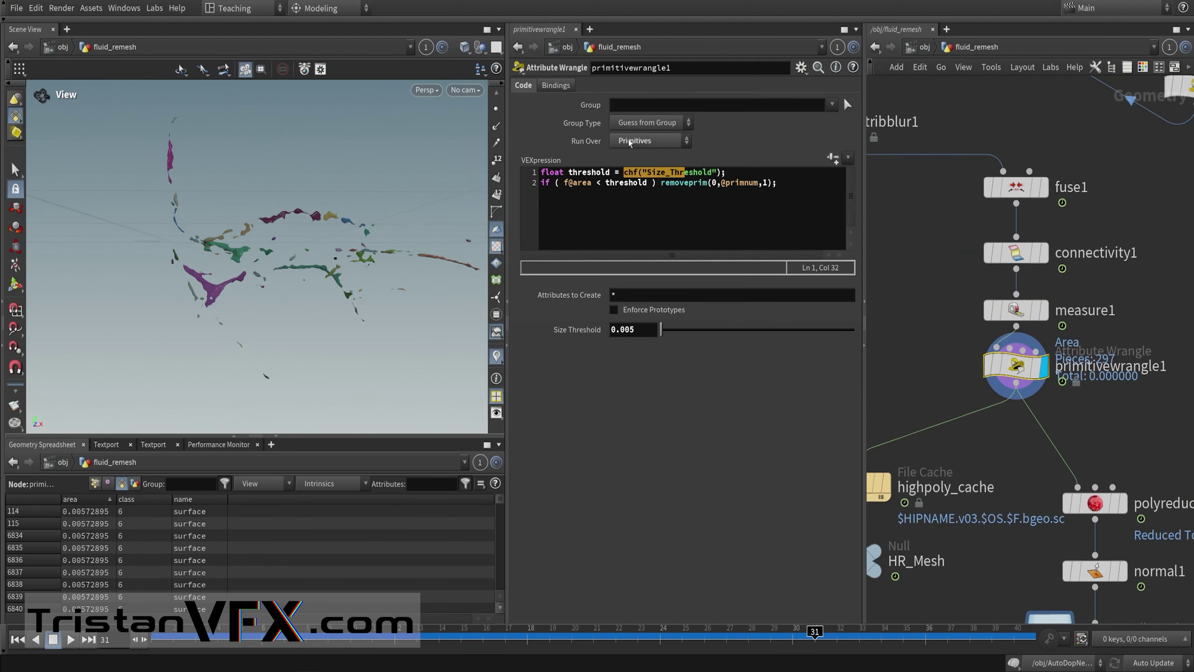
{"action": "left_click_drag", "start_coordinate": [624, 172], "coordinate": [713, 172]}
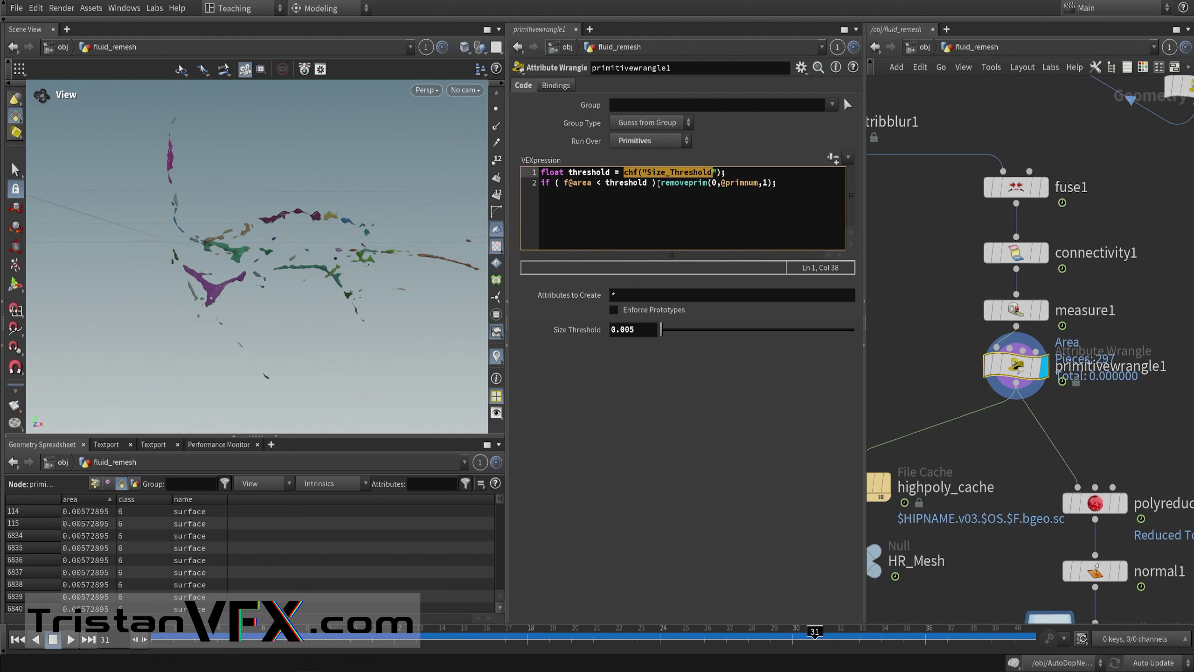
Step: Go to frame 17 and inspect the filtered splash pieces up close in the viewport
{"action": "scroll", "coordinate": [261, 299], "scroll_direction": "up", "scroll_amount": 5}
{"action": "left_click_drag", "start_coordinate": [263, 299], "coordinate": [315, 299]}
{"action": "left_click", "coordinate": [493, 639]}
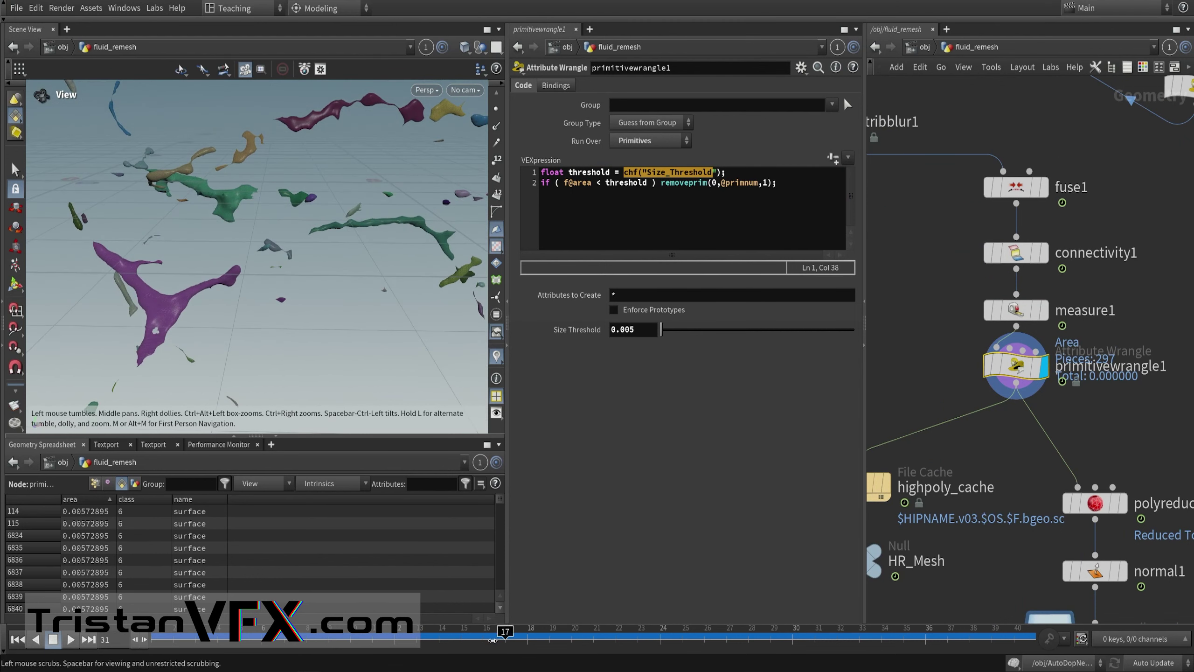
{"action": "left_click_drag", "start_coordinate": [360, 266], "coordinate": [332, 262]}
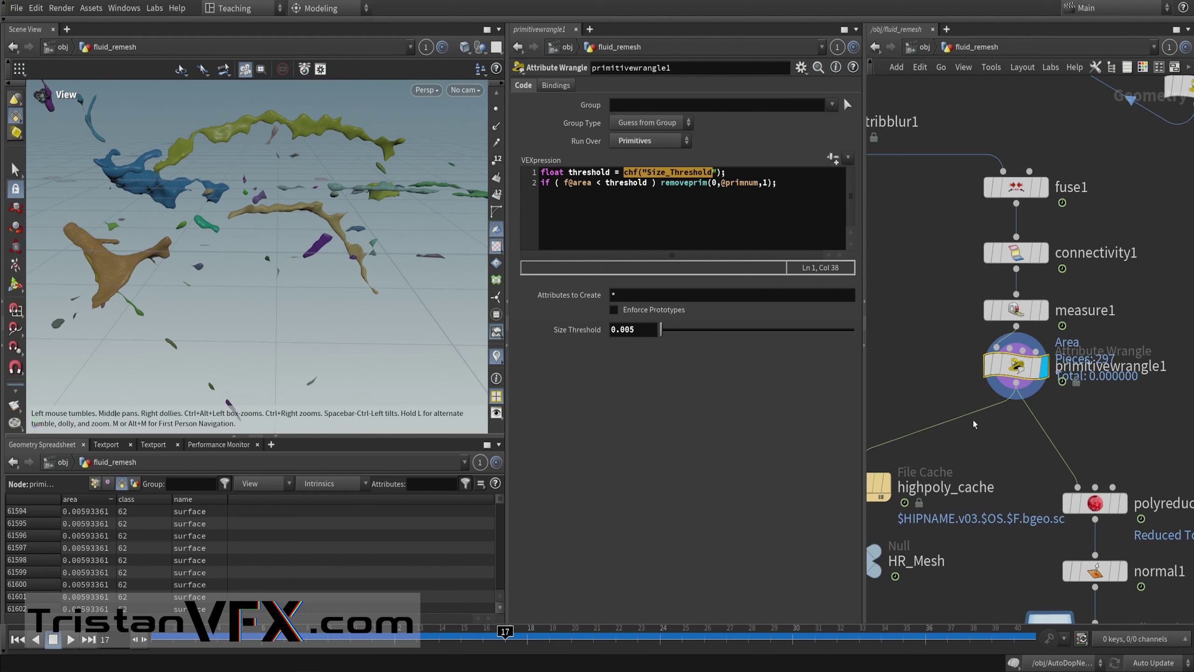
Step: Display polyreduce1 and normal1 in turn to examine the low-poly reduction and normal settings
{"action": "scroll", "coordinate": [969, 390], "scroll_direction": "down", "scroll_amount": 2}
{"action": "middle_click_drag", "start_coordinate": [934, 386], "coordinate": [915, 294]}
{"action": "scroll", "coordinate": [1112, 526], "scroll_direction": "up", "scroll_amount": 4}
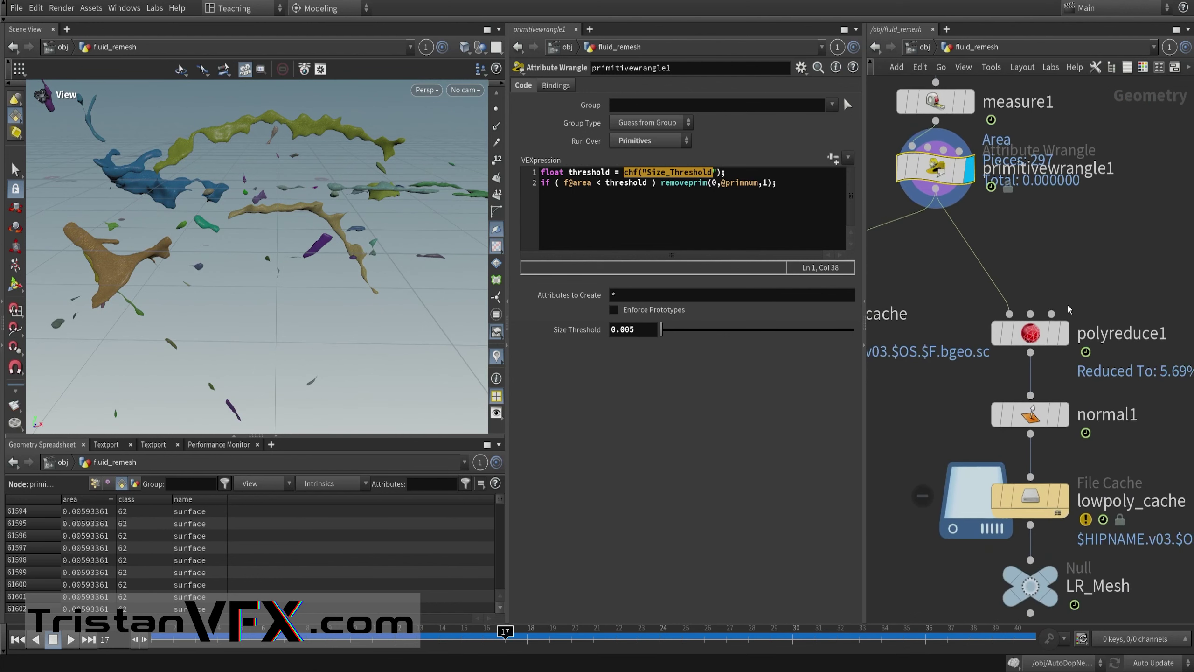
{"action": "left_click", "coordinate": [1069, 332]}
{"action": "scroll", "coordinate": [1066, 350], "scroll_direction": "down", "scroll_amount": 2}
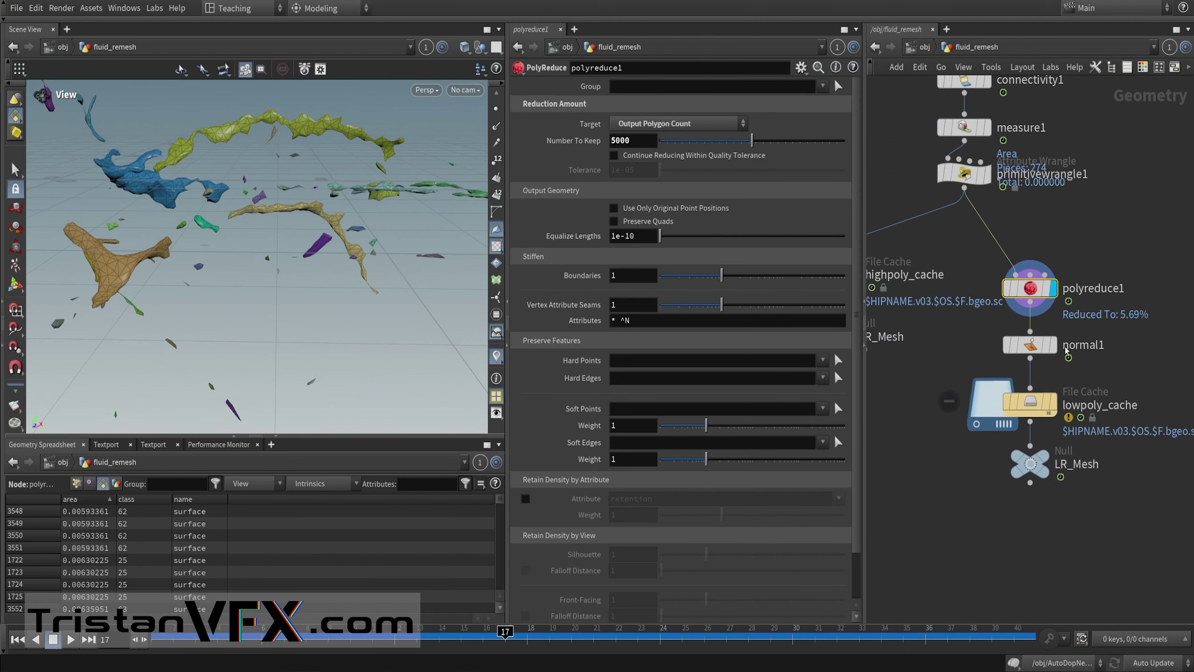
{"action": "left_click", "coordinate": [1052, 347]}
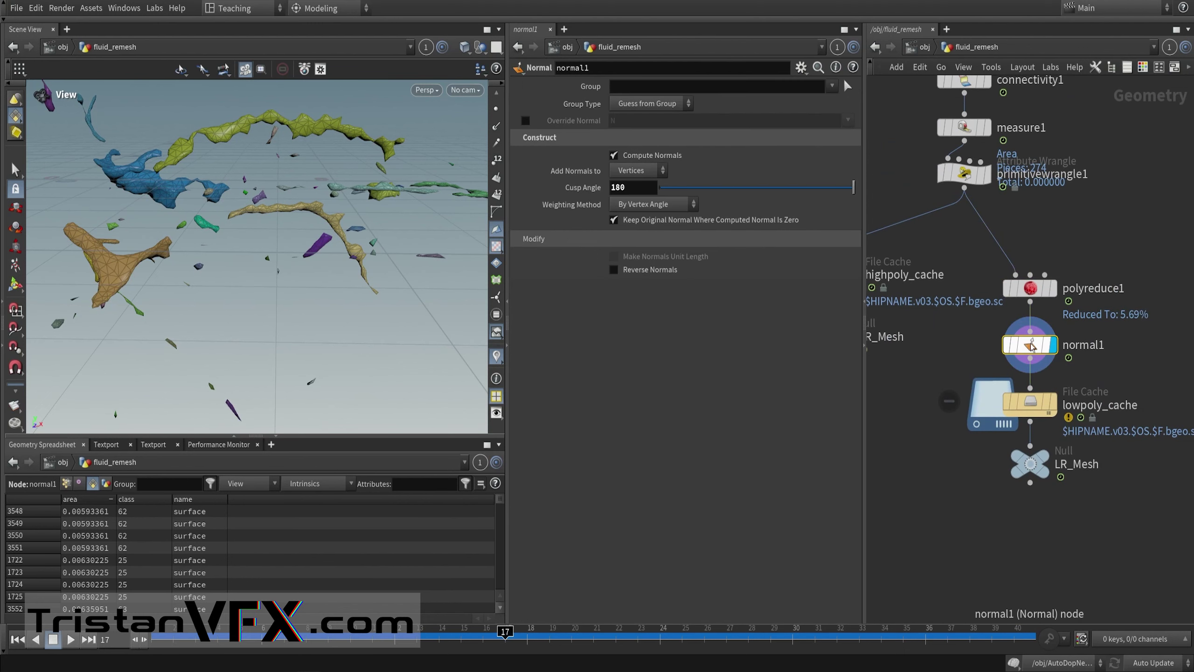
Step: Display lowpoly_cache with its caching parameters and select its LR_Mesh output null
{"action": "left_click", "coordinate": [1056, 401]}
{"action": "left_click", "coordinate": [1025, 406]}
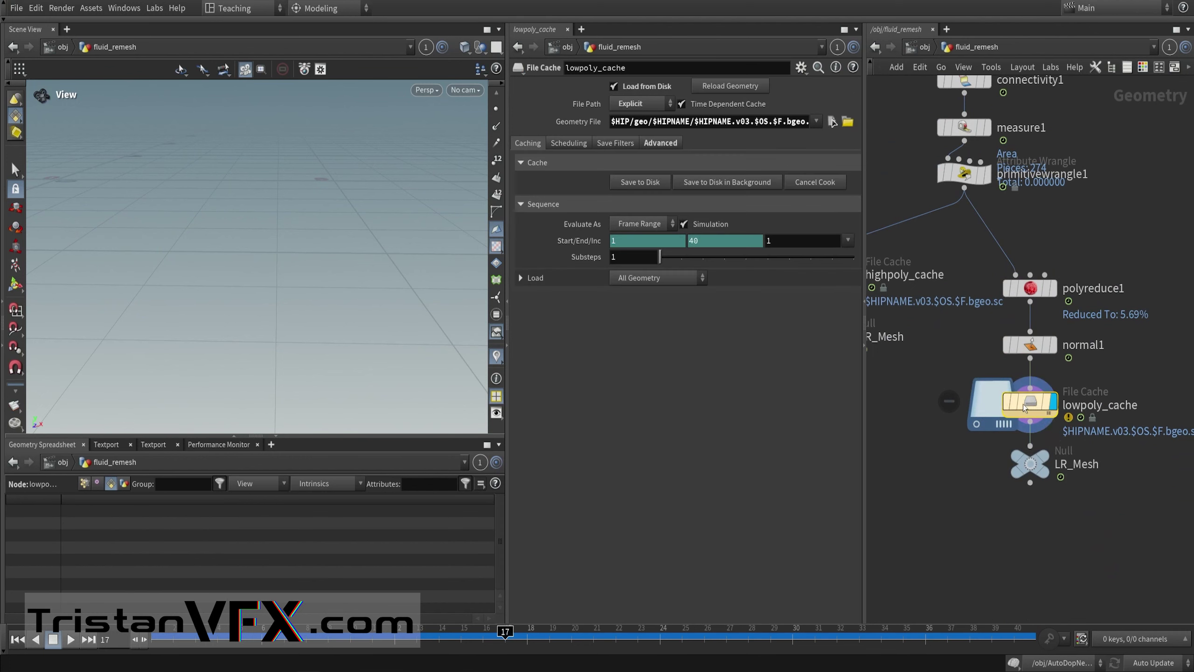
{"action": "left_click", "coordinate": [1028, 465]}
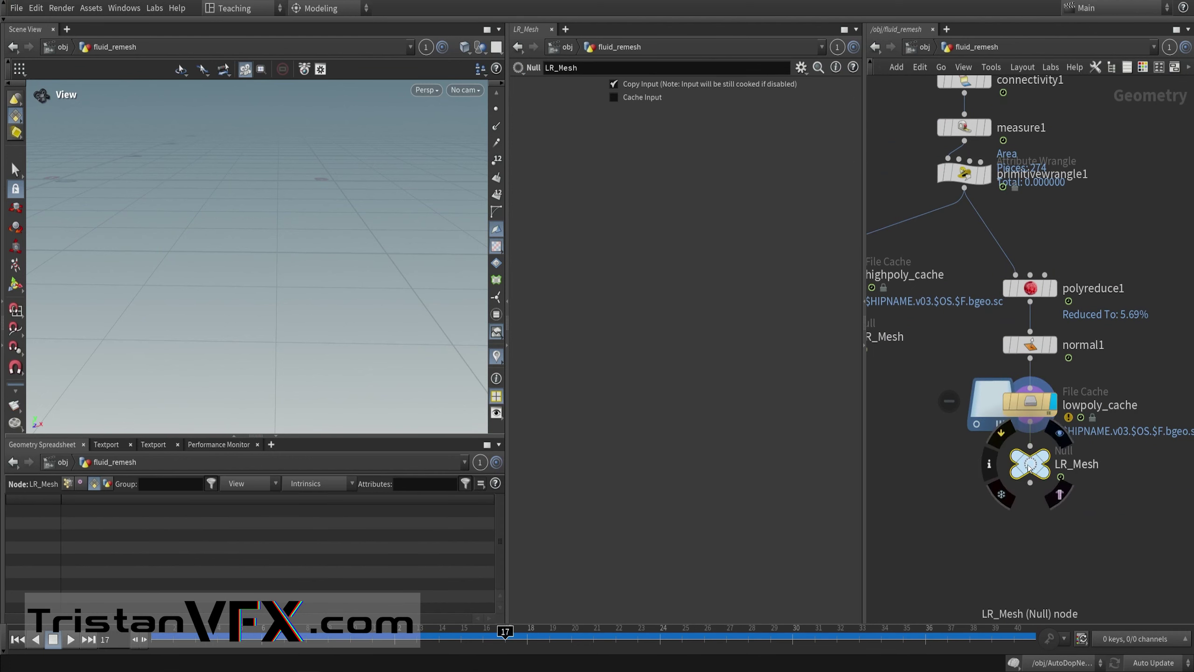
Step: Examine highpoly_cache's parameters and display the HR_Mesh null
{"action": "scroll", "coordinate": [948, 422], "scroll_direction": "down", "scroll_amount": 1}
{"action": "middle_click_drag", "start_coordinate": [948, 422], "coordinate": [1072, 486]}
{"action": "scroll", "coordinate": [959, 328], "scroll_direction": "up", "scroll_amount": 3}
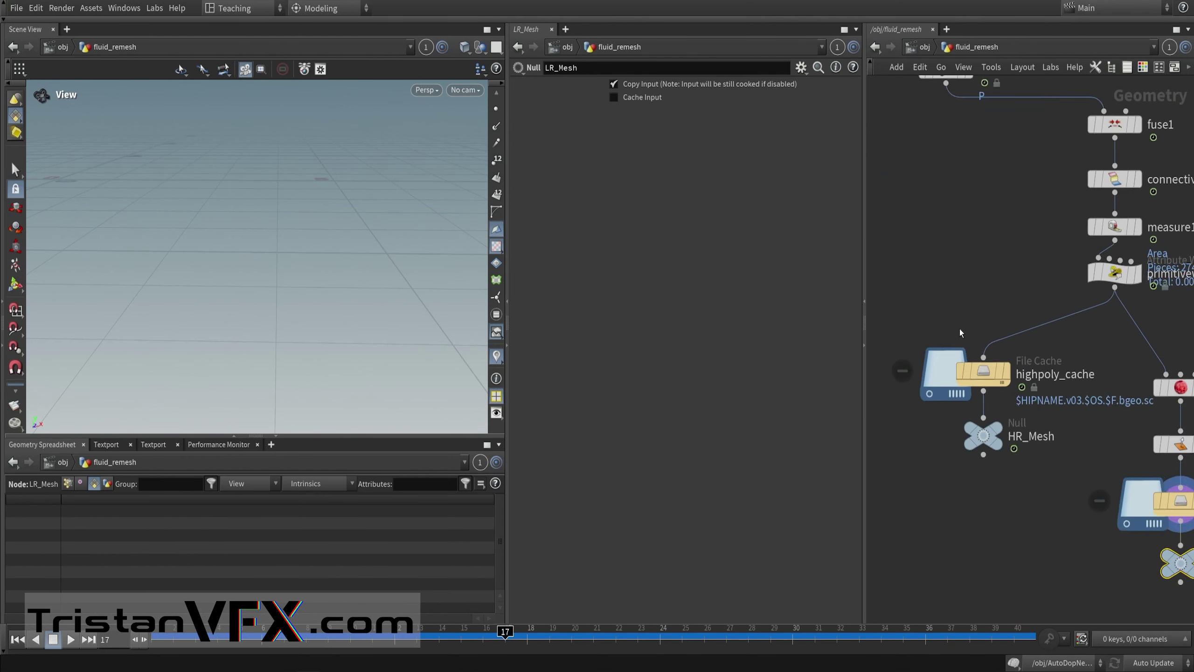
{"action": "left_click_drag", "start_coordinate": [903, 288], "coordinate": [1041, 392]}
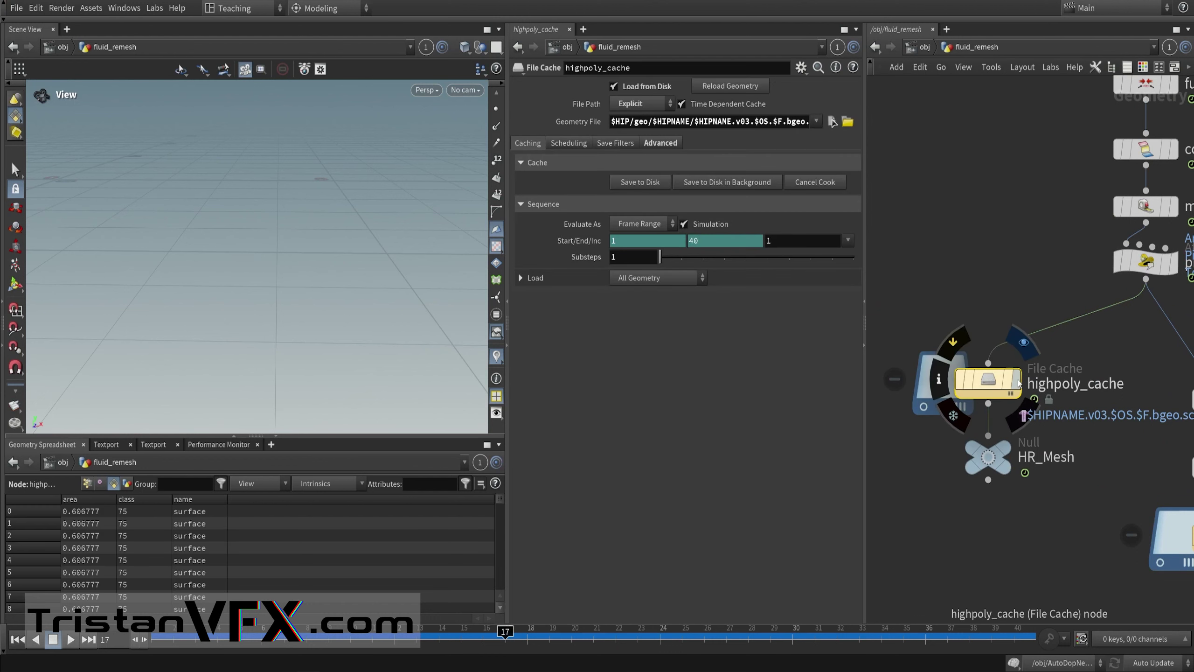
{"action": "left_click", "coordinate": [1006, 453]}
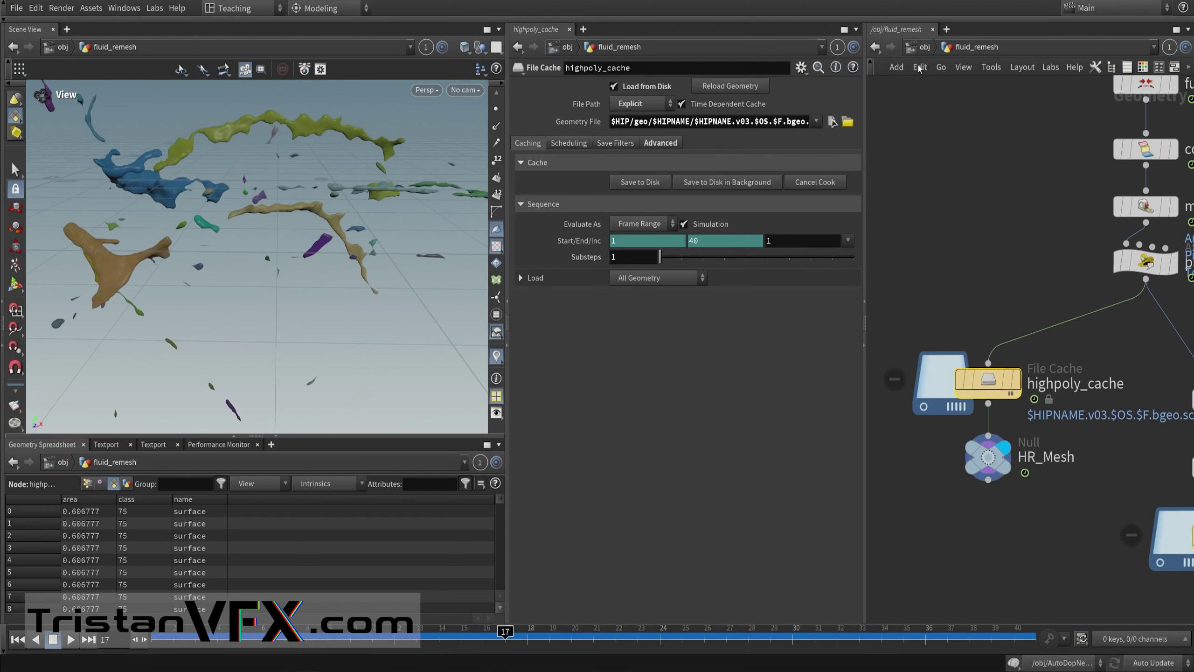
Step: Return to the object level and select the prepare_render object
{"action": "key", "text": "u"}
{"action": "scroll", "coordinate": [956, 414], "scroll_direction": "up", "scroll_amount": 2}
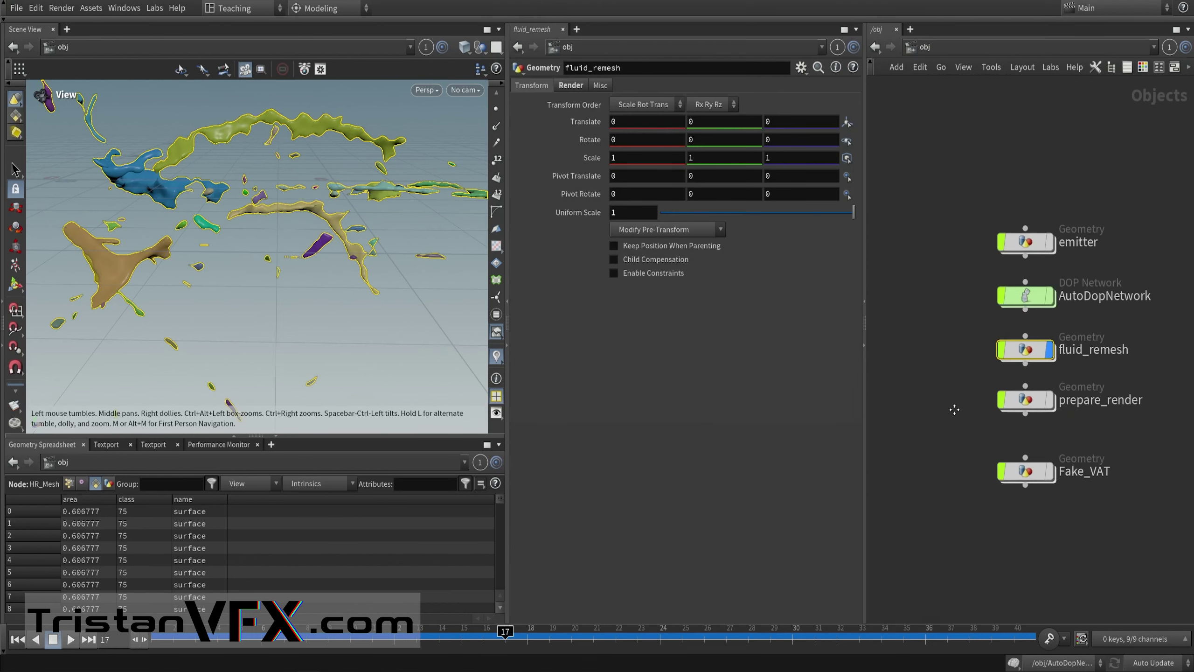
{"action": "middle_click_drag", "start_coordinate": [955, 410], "coordinate": [929, 360]}
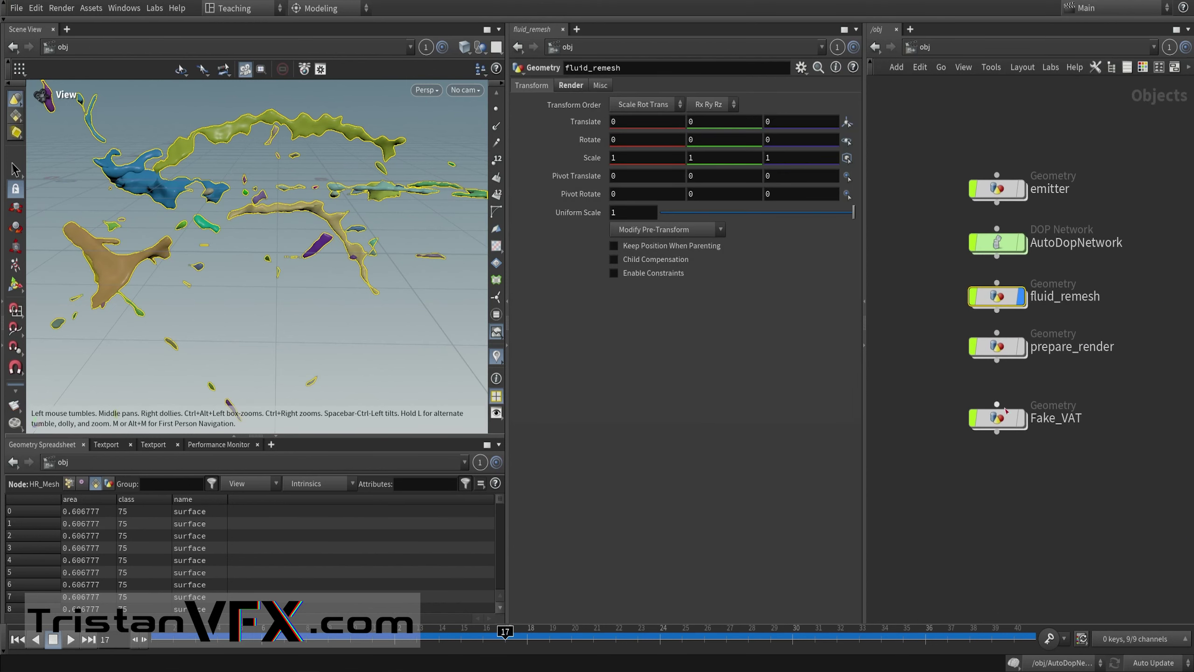
{"action": "left_click_drag", "start_coordinate": [928, 319], "coordinate": [1137, 377]}
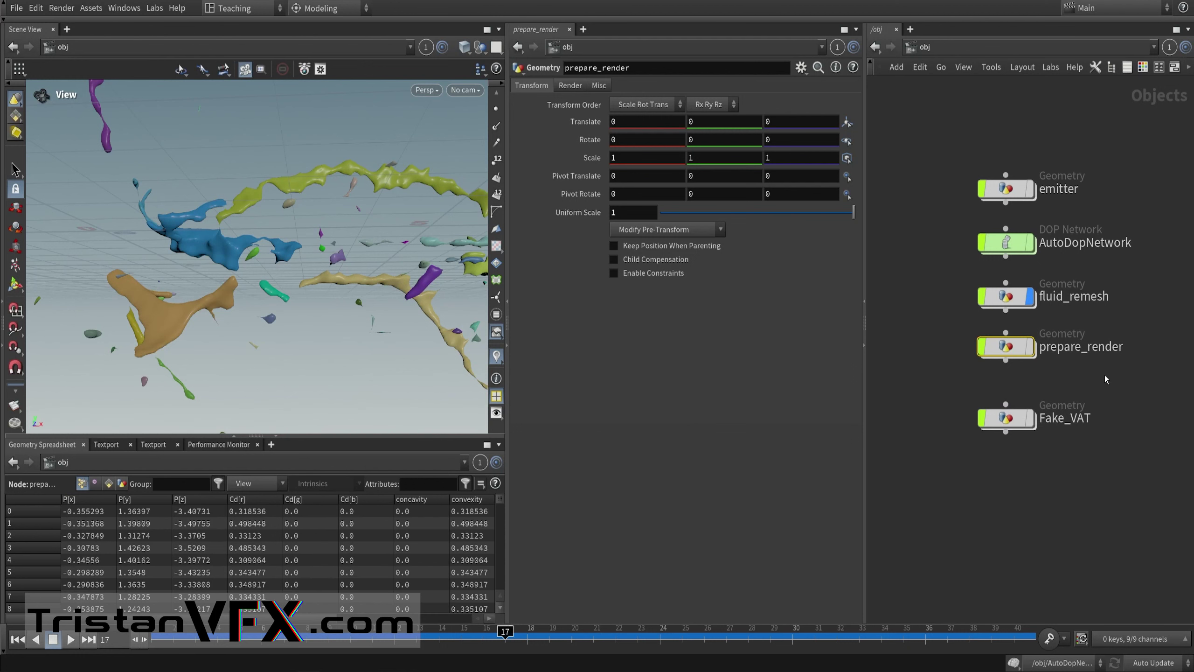
Step: Open the prepare_render network and turn off the class color visualization in the viewport
{"action": "left_click", "coordinate": [1007, 299]}
{"action": "left_click", "coordinate": [1007, 351]}
{"action": "double_click", "coordinate": [1008, 354]}
{"action": "left_click", "coordinate": [497, 357]}
{"action": "middle_click_drag", "start_coordinate": [398, 278], "coordinate": [350, 306]}
{"action": "middle_click_drag", "start_coordinate": [928, 202], "coordinate": [949, 264]}
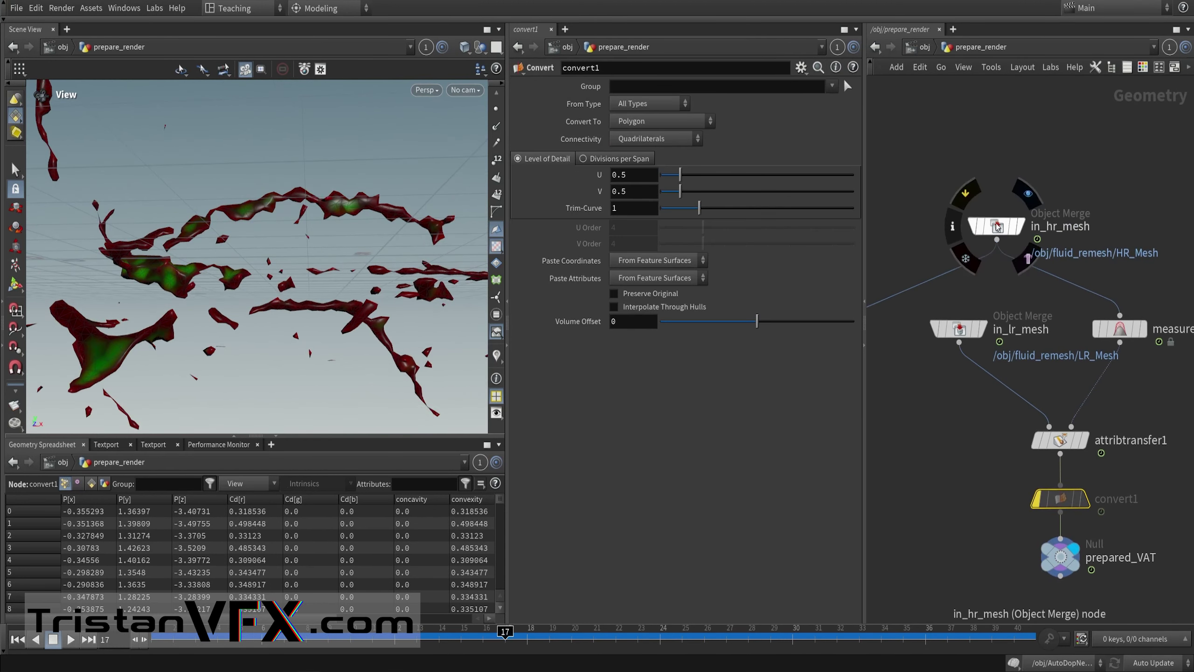
Step: Examine the object merge sources of in_hr_mesh and in_lr_mesh
{"action": "left_click", "coordinate": [995, 227]}
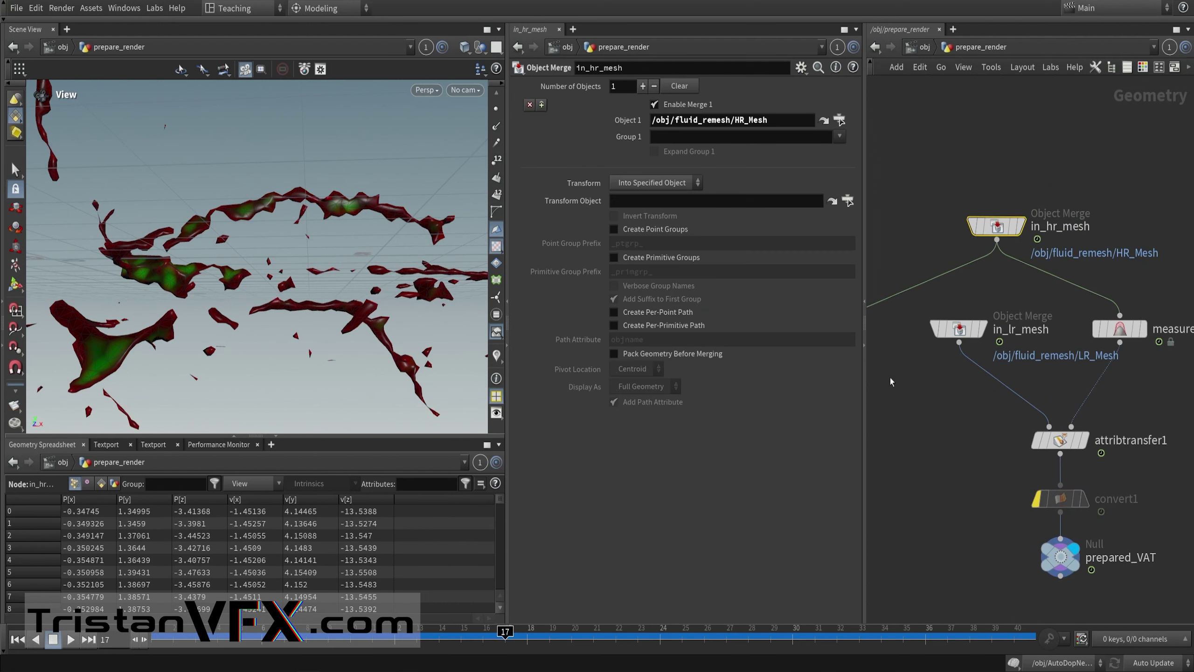
{"action": "left_click", "coordinate": [959, 328]}
{"action": "middle_click_drag", "start_coordinate": [959, 330], "coordinate": [897, 289]}
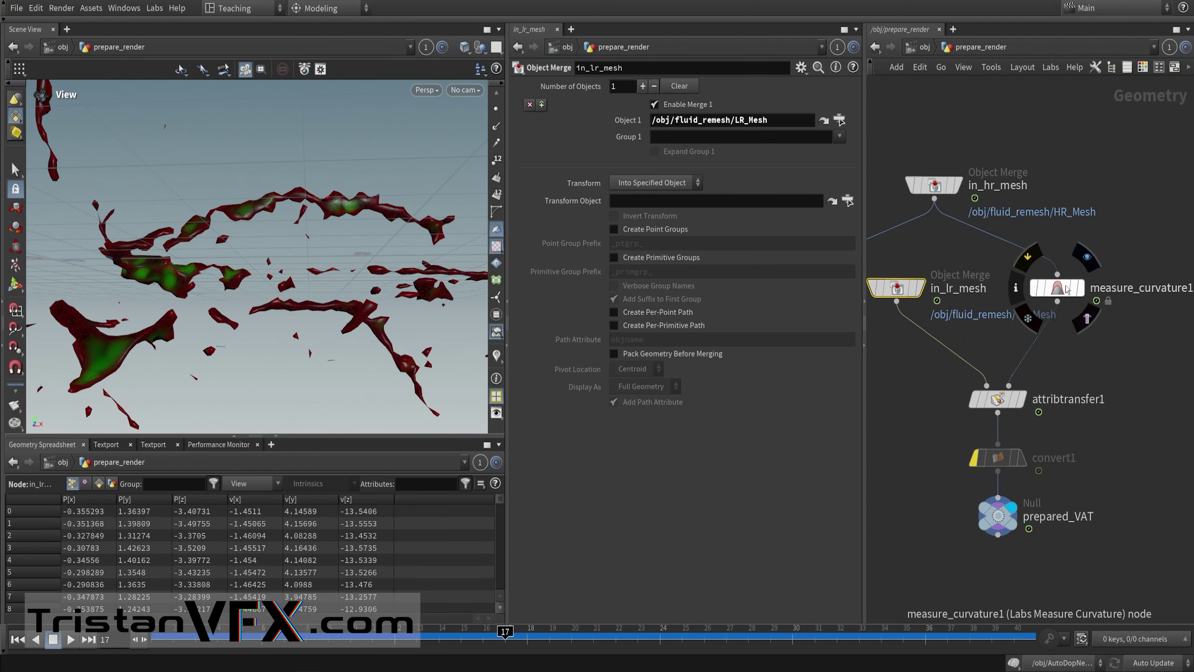
Step: Display measure_curvature1 and examine its convexity and concavity attributes
{"action": "left_click", "coordinate": [1080, 288]}
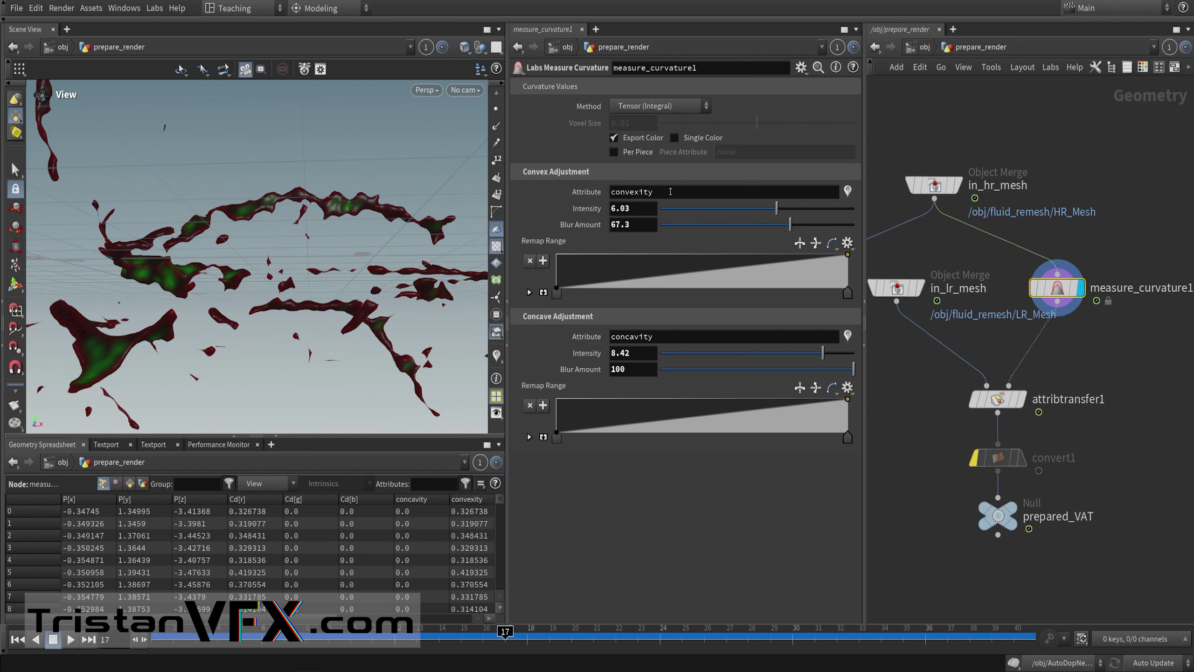
{"action": "left_click_drag", "start_coordinate": [671, 191], "coordinate": [556, 205]}
{"action": "left_click_drag", "start_coordinate": [681, 337], "coordinate": [609, 336]}
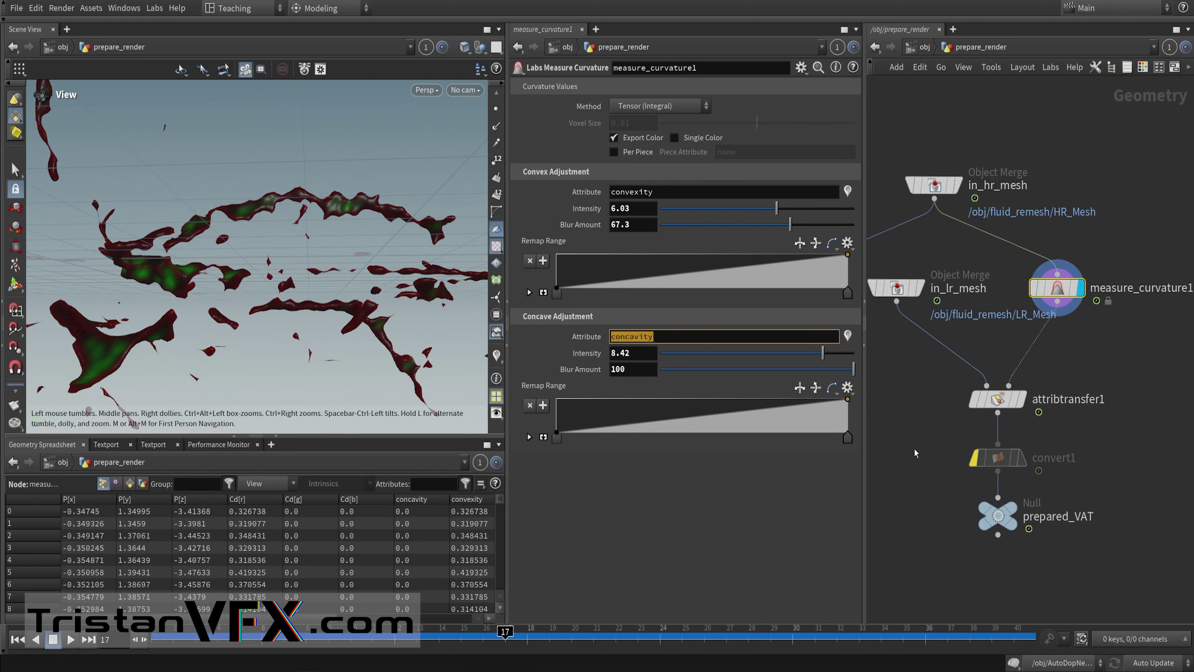
Step: Display attribtransfer1 and examine its transfer conditions
{"action": "middle_click_drag", "start_coordinate": [915, 453], "coordinate": [957, 394]}
{"action": "left_click", "coordinate": [1065, 374]}
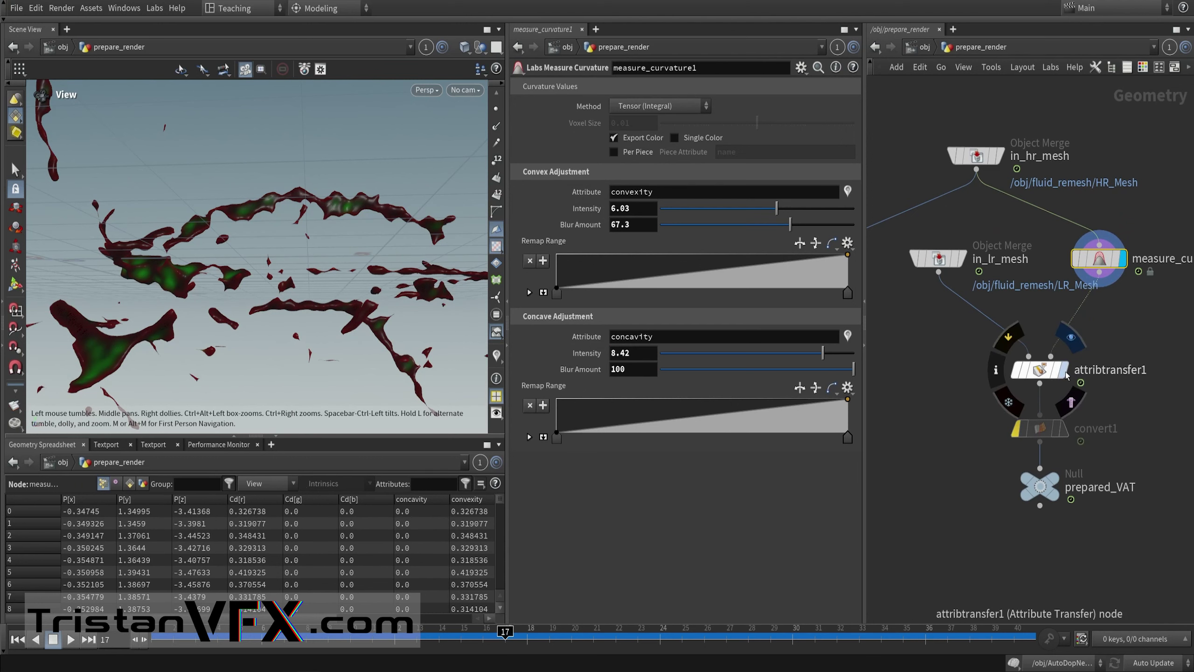
{"action": "left_click", "coordinate": [1041, 371]}
{"action": "middle_click_drag", "start_coordinate": [1010, 450], "coordinate": [986, 401]}
{"action": "scroll", "coordinate": [1022, 386], "scroll_direction": "up", "scroll_amount": 2}
Step: Turn off the bypass on convert1 and show its parameters
{"action": "left_click", "coordinate": [986, 377]}
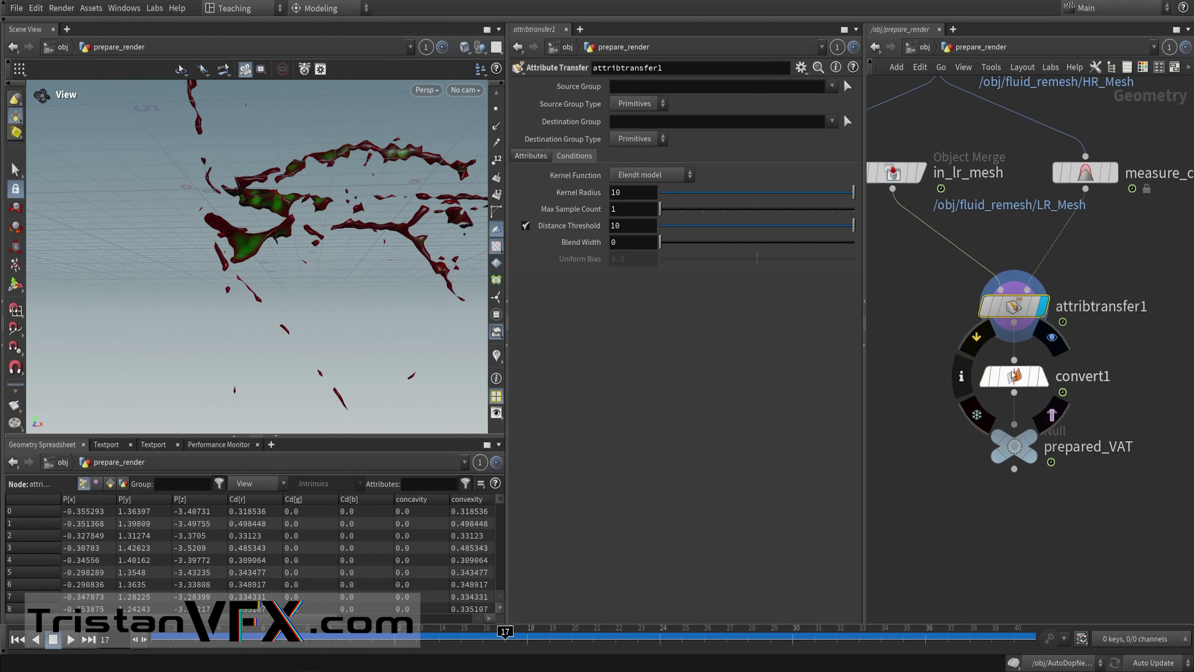
{"action": "left_click", "coordinate": [1016, 379]}
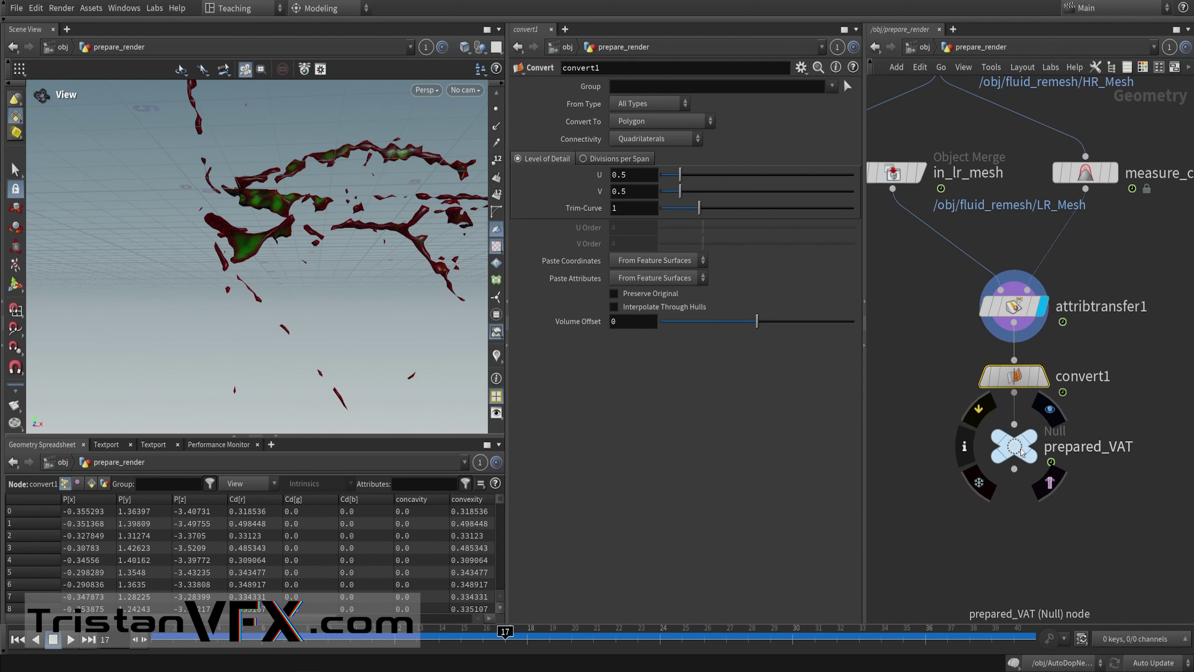
Step: Switch to the out network and examine the BloodSplash_02 Labs Vertex Animation Textures node's export settings
{"action": "left_click", "coordinate": [920, 46]}
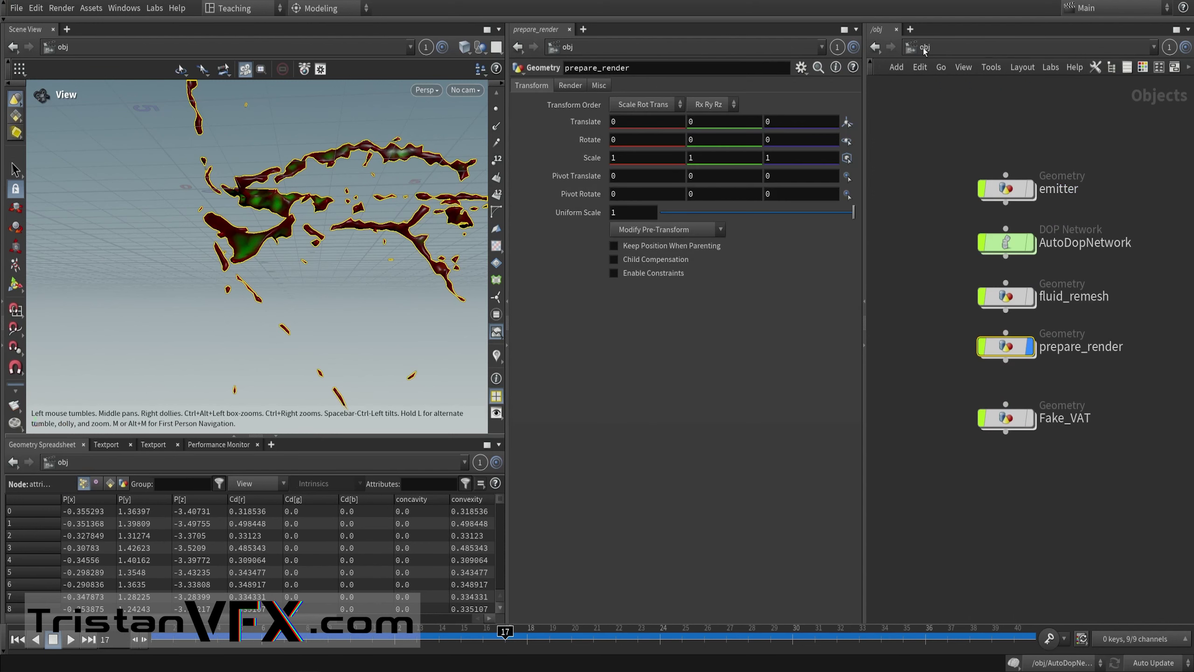
{"action": "left_click", "coordinate": [922, 47]}
{"action": "left_click", "coordinate": [962, 127]}
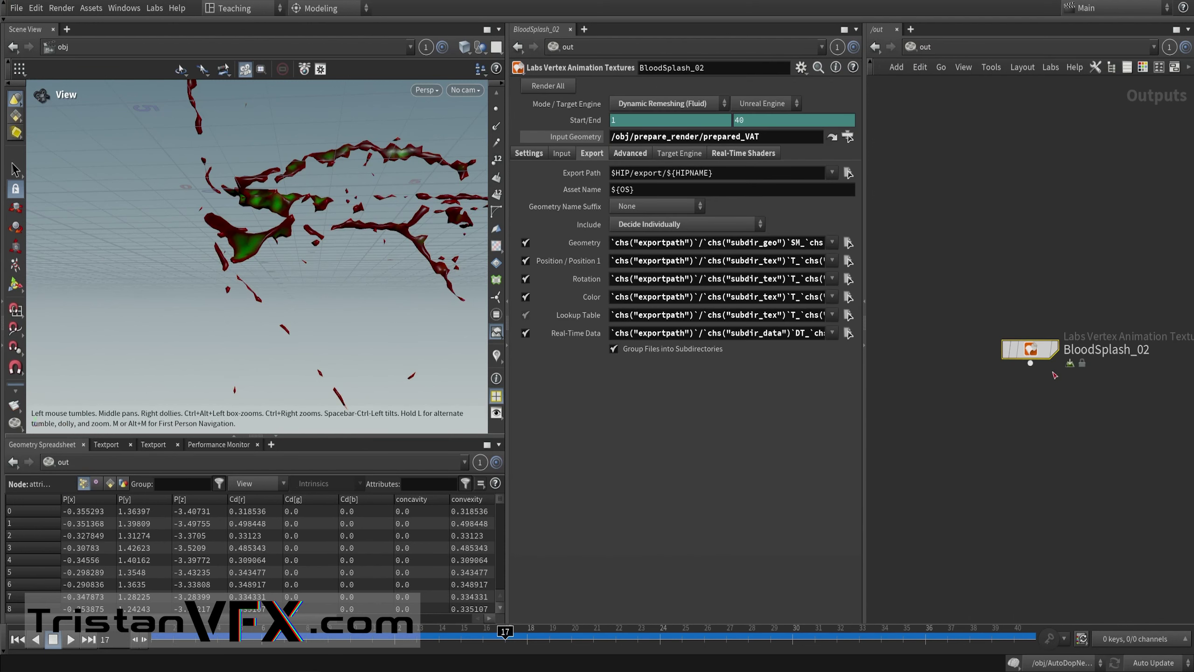
{"action": "middle_click_drag", "start_coordinate": [1053, 373], "coordinate": [993, 374]}
{"action": "mouse_move", "coordinate": [937, 387]}
{"action": "left_mouse_down"}
{"action": "mouse_move", "coordinate": [1082, 281]}
{"action": "mouse_move", "coordinate": [1156, 277]}
{"action": "left_mouse_up"}
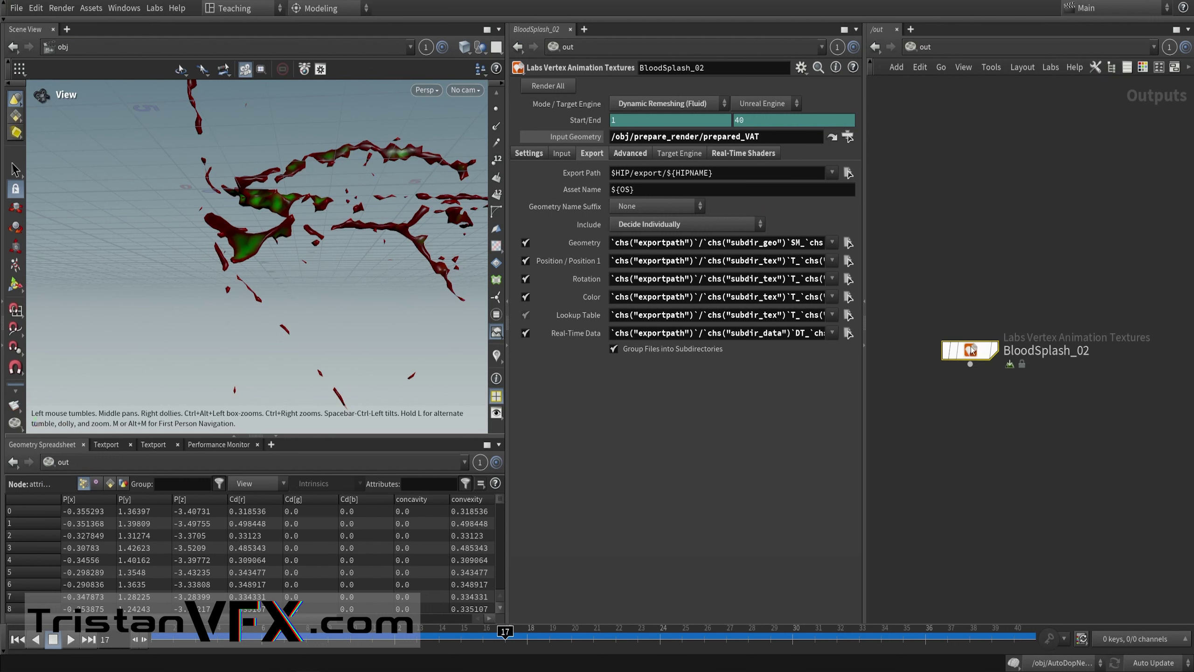
Step: Switch back from the out network to the obj network
{"action": "left_click", "coordinate": [930, 47]}
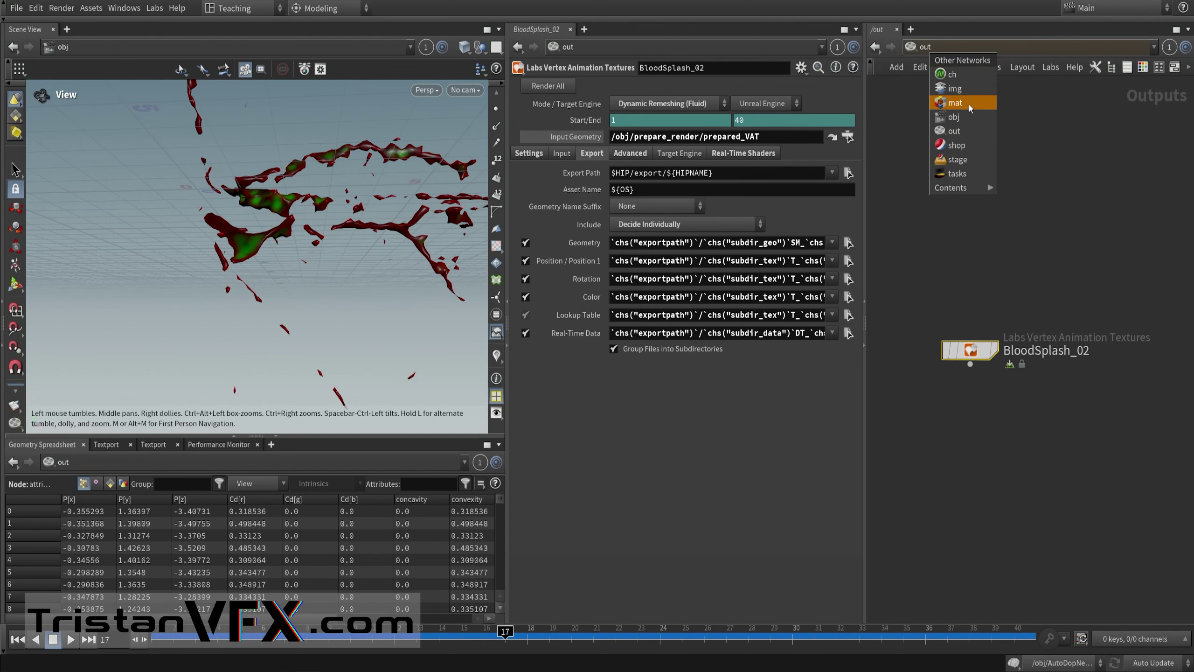
{"action": "left_click", "coordinate": [976, 118]}
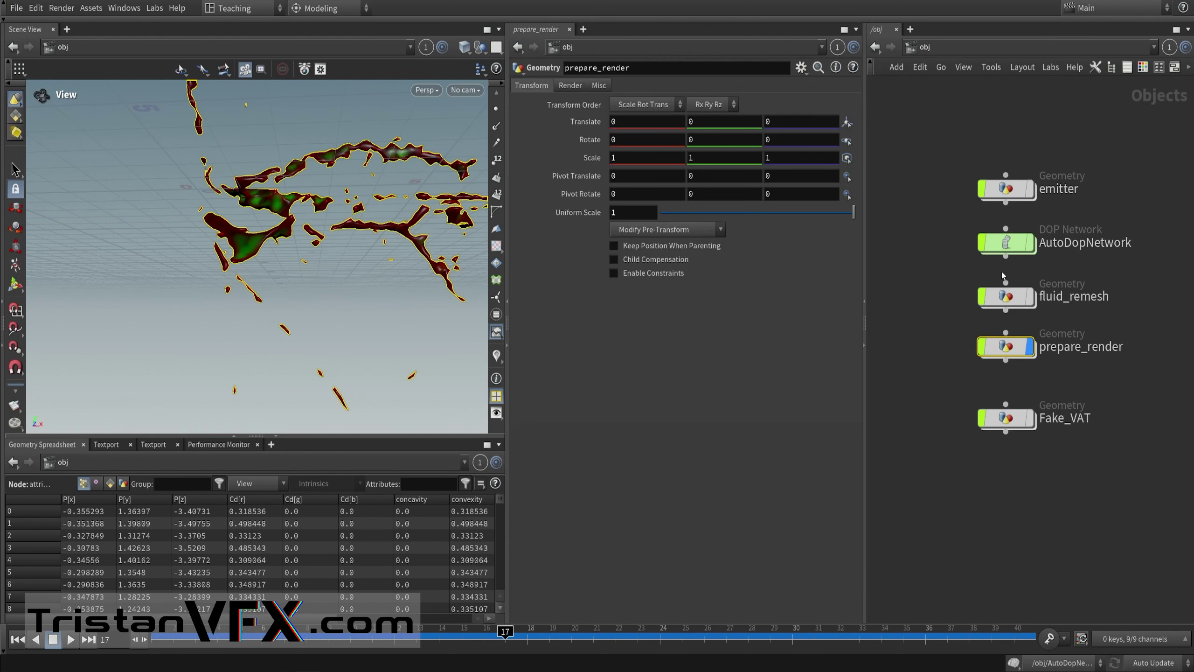
Step: Inspect the prepared_VAT null at the end of the prepare_render network, and return to the obj network
{"action": "double_click", "coordinate": [1004, 350]}
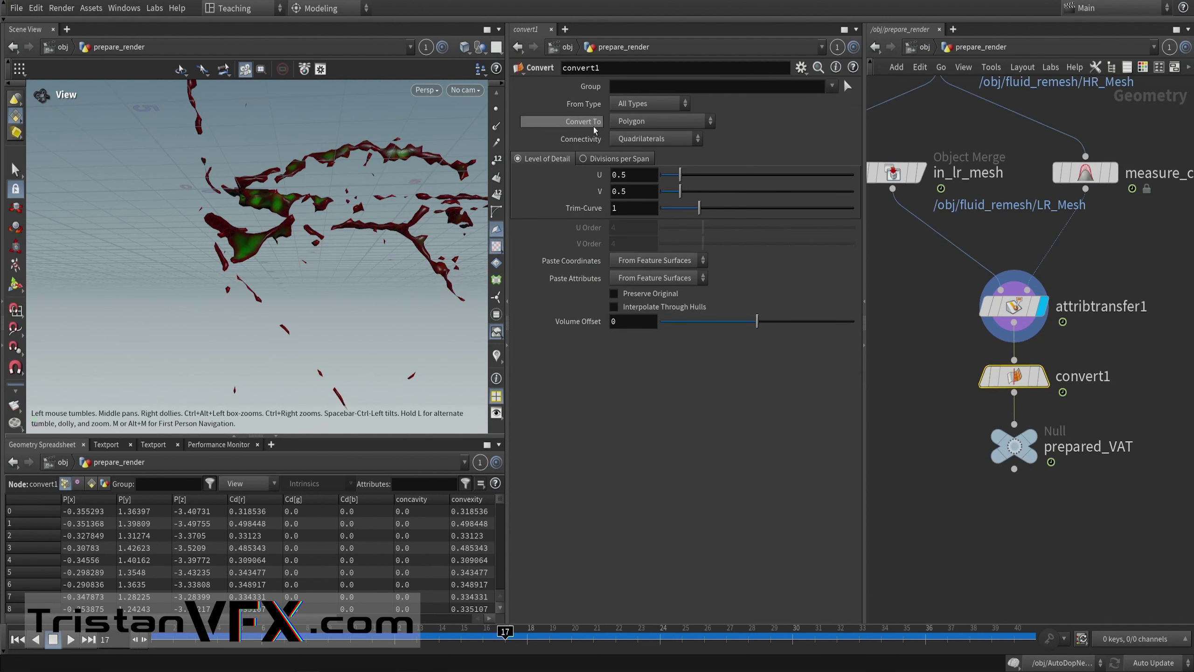
{"action": "middle_click_drag", "start_coordinate": [978, 420], "coordinate": [983, 366]}
{"action": "left_click_drag", "start_coordinate": [938, 439], "coordinate": [1077, 382]}
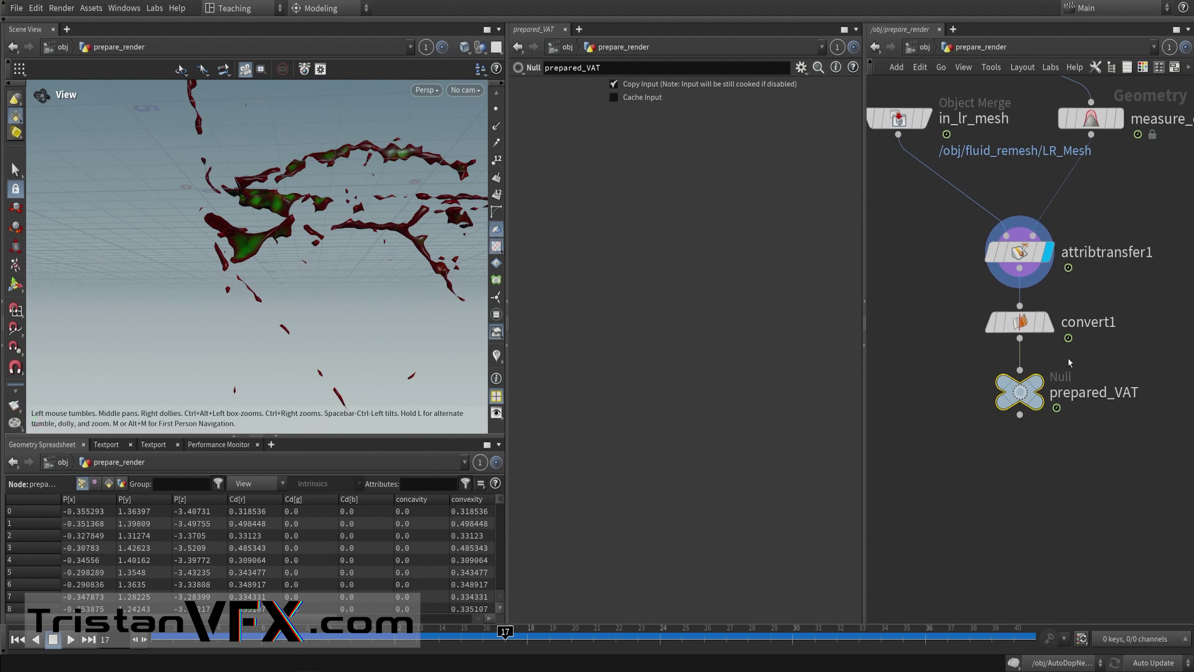
{"action": "left_click", "coordinate": [930, 47]}
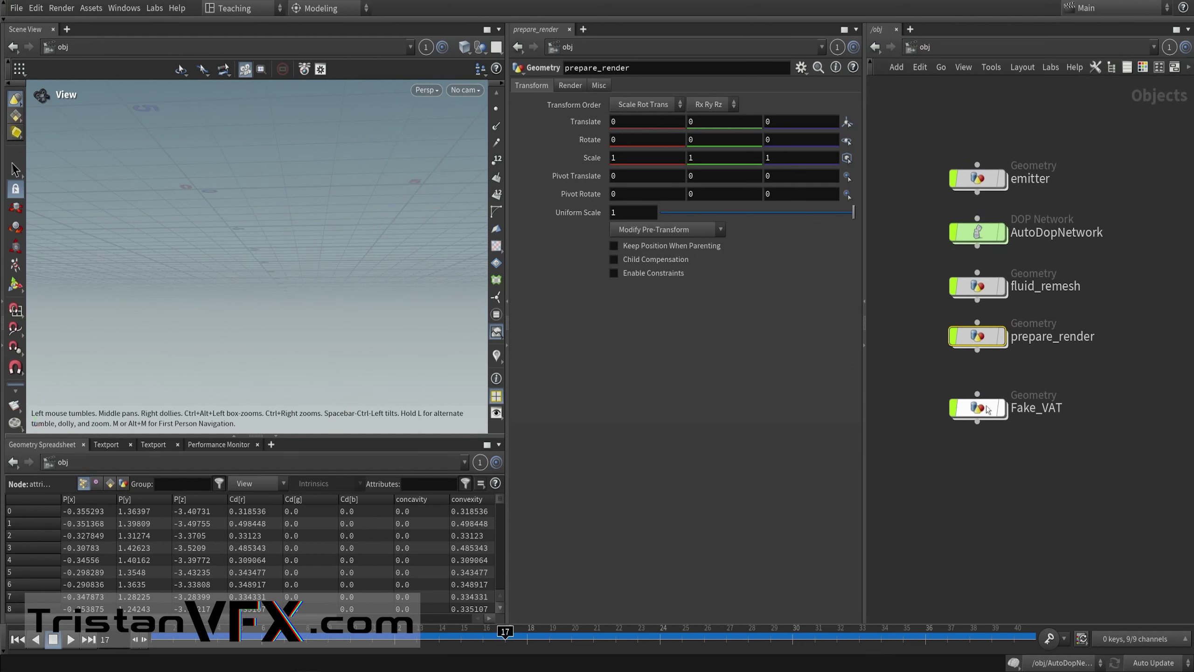
Step: Move the Fake_VAT node closer to prepare_render and open its network at object_merge1
{"action": "mouse_move", "coordinate": [991, 411]}
{"action": "left_mouse_down"}
{"action": "mouse_move", "coordinate": [992, 393]}
{"action": "mouse_move", "coordinate": [980, 399]}
{"action": "left_mouse_up"}
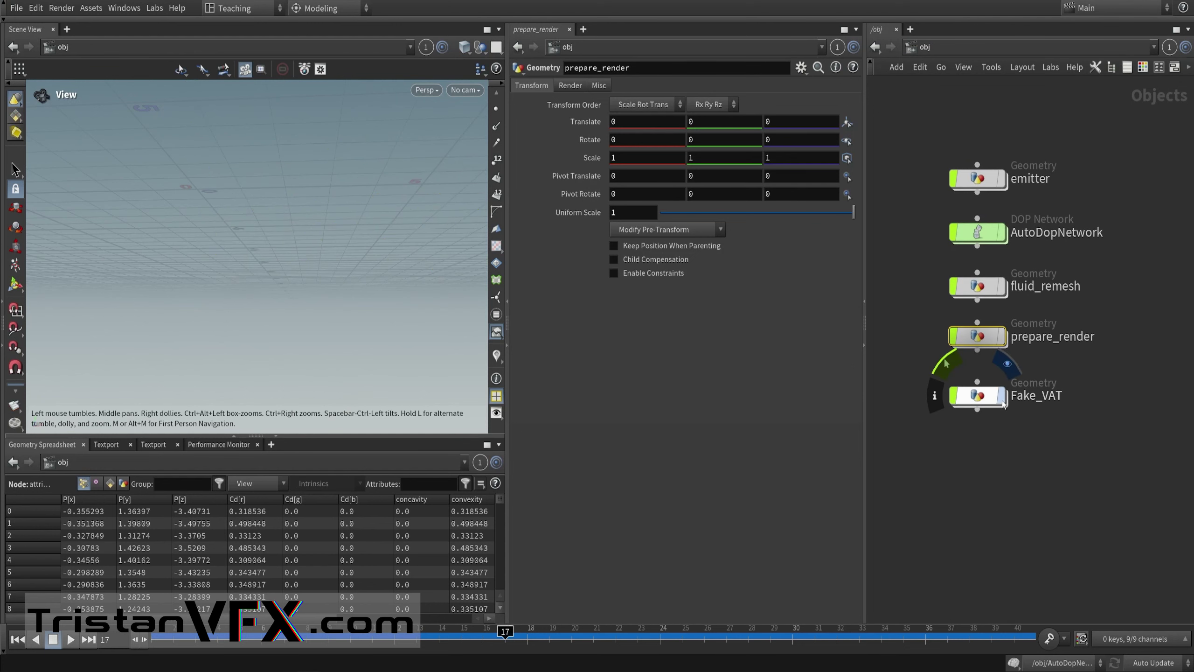
{"action": "double_click", "coordinate": [979, 397]}
{"action": "scroll", "coordinate": [965, 360], "scroll_direction": "down", "scroll_amount": 1}
{"action": "middle_click_drag", "start_coordinate": [965, 360], "coordinate": [977, 447]}
{"action": "scroll", "coordinate": [926, 258], "scroll_direction": "up", "scroll_amount": 4}
{"action": "middle_click_drag", "start_coordinate": [926, 259], "coordinate": [916, 304]}
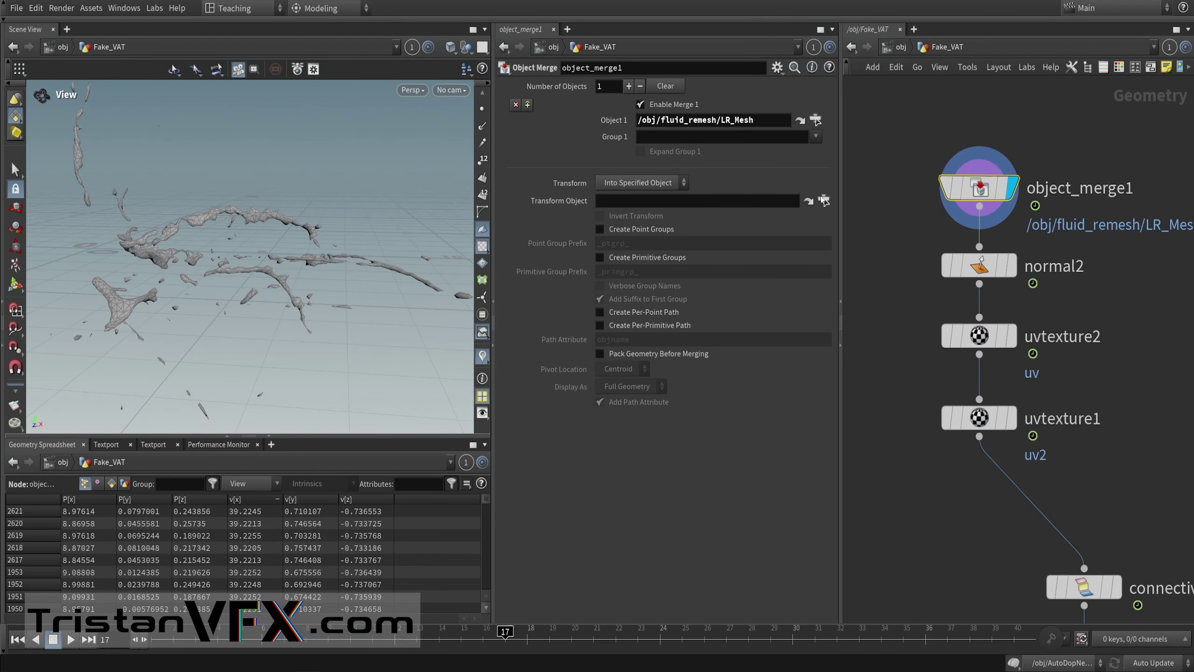
{"action": "middle_click_drag", "start_coordinate": [918, 297], "coordinate": [931, 274]}
Step: Display normal2 and uvtexture2 in turn, and show uvtexture2's parameters
{"action": "left_click", "coordinate": [1031, 203]}
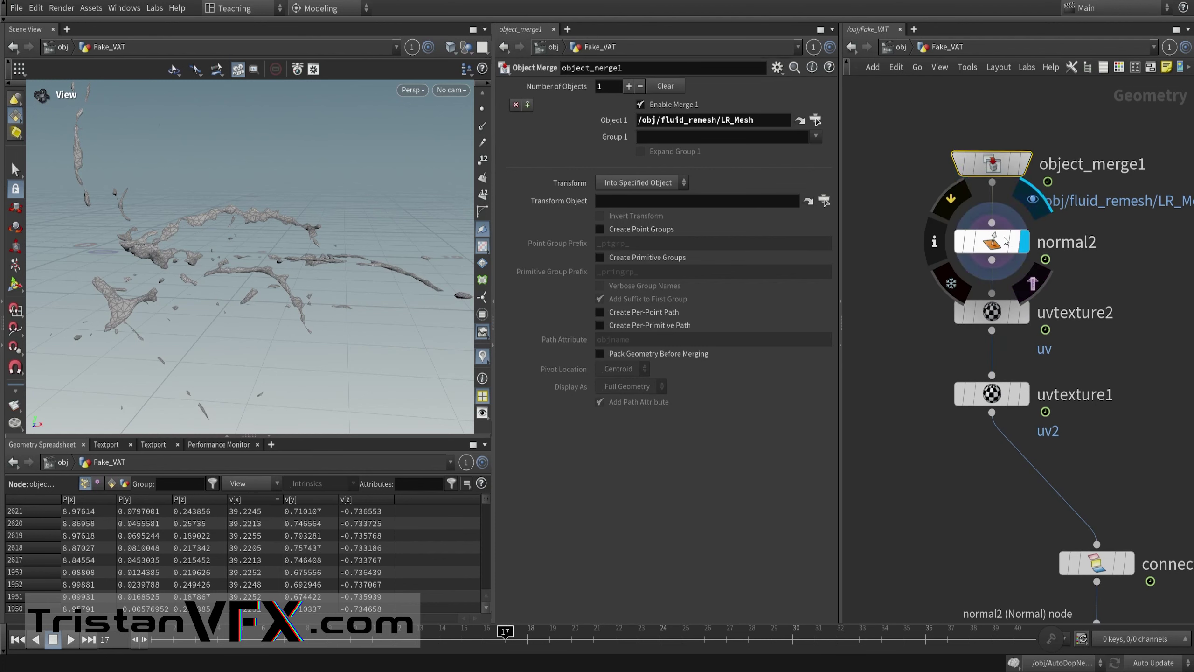
{"action": "left_click", "coordinate": [990, 241]}
{"action": "middle_click_drag", "start_coordinate": [881, 332], "coordinate": [906, 283]}
{"action": "mouse_move", "coordinate": [1000, 258]}
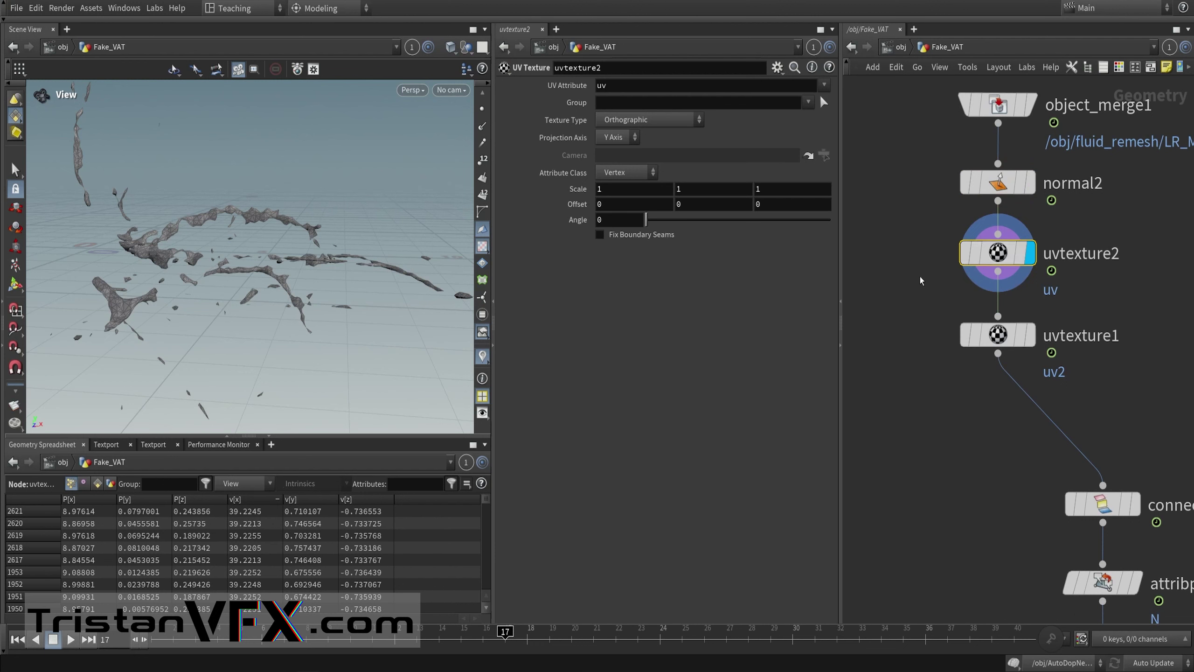
Step: Switch the viewport to the UV view and examine uvtexture2's orthographic projection up close
{"action": "left_click", "coordinate": [412, 91]}
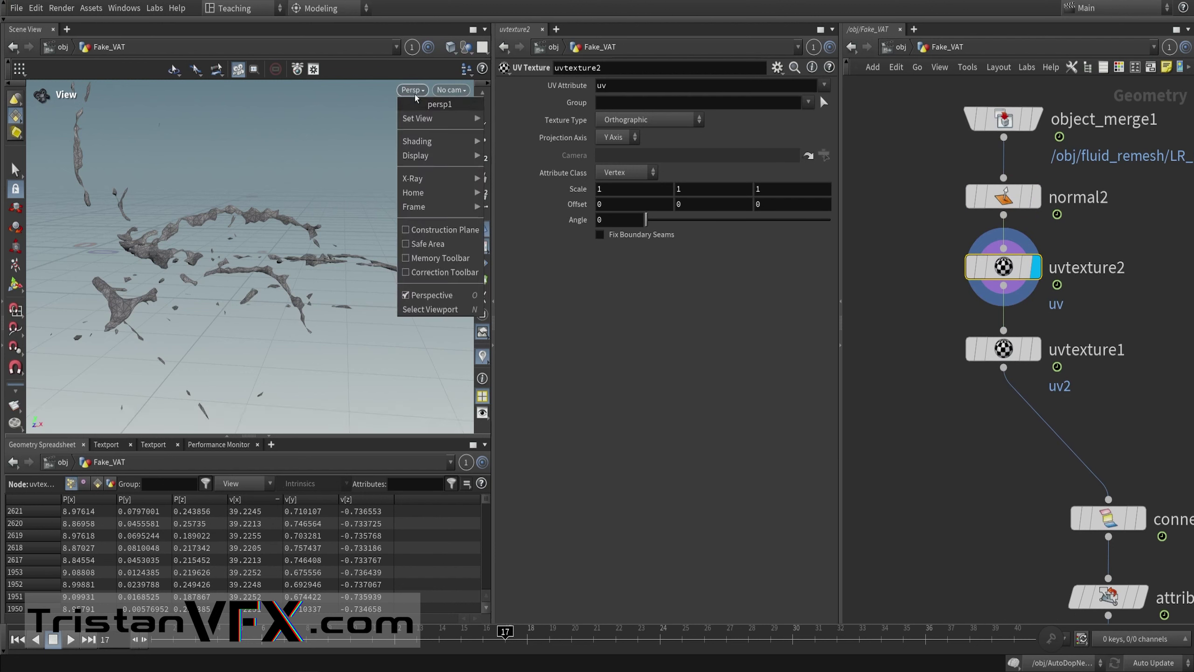
{"action": "mouse_move", "coordinate": [424, 121]}
{"action": "left_click", "coordinate": [509, 175]}
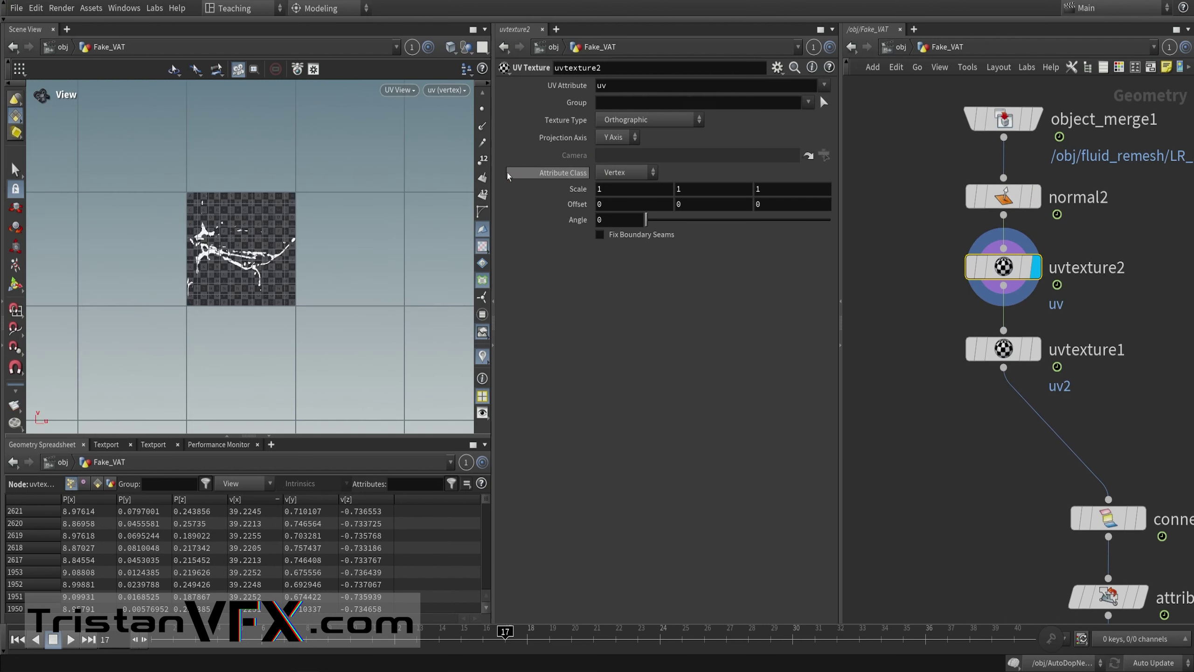
{"action": "scroll", "coordinate": [261, 258], "scroll_direction": "up", "scroll_amount": 5}
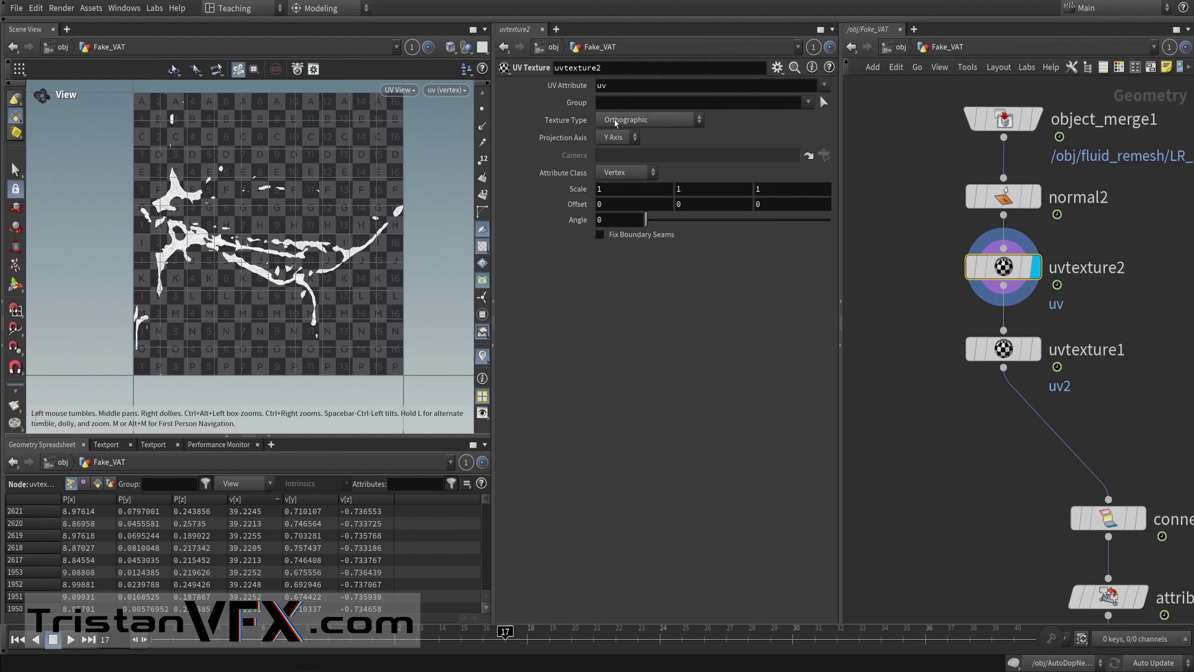
Step: Search the available nodes for "auto" and "pelt" UV tools without adding one
{"action": "scroll", "coordinate": [966, 312], "scroll_direction": "down", "scroll_amount": 3}
{"action": "middle_click_drag", "start_coordinate": [949, 317], "coordinate": [1020, 306]}
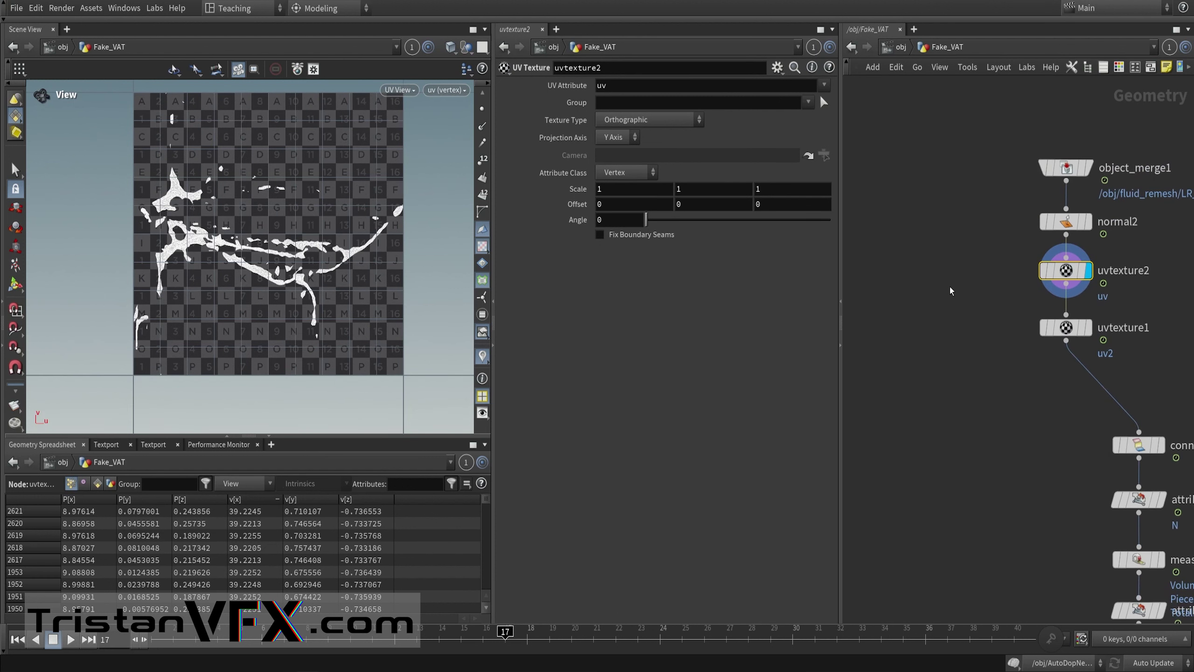
{"action": "key", "text": "Tab"}
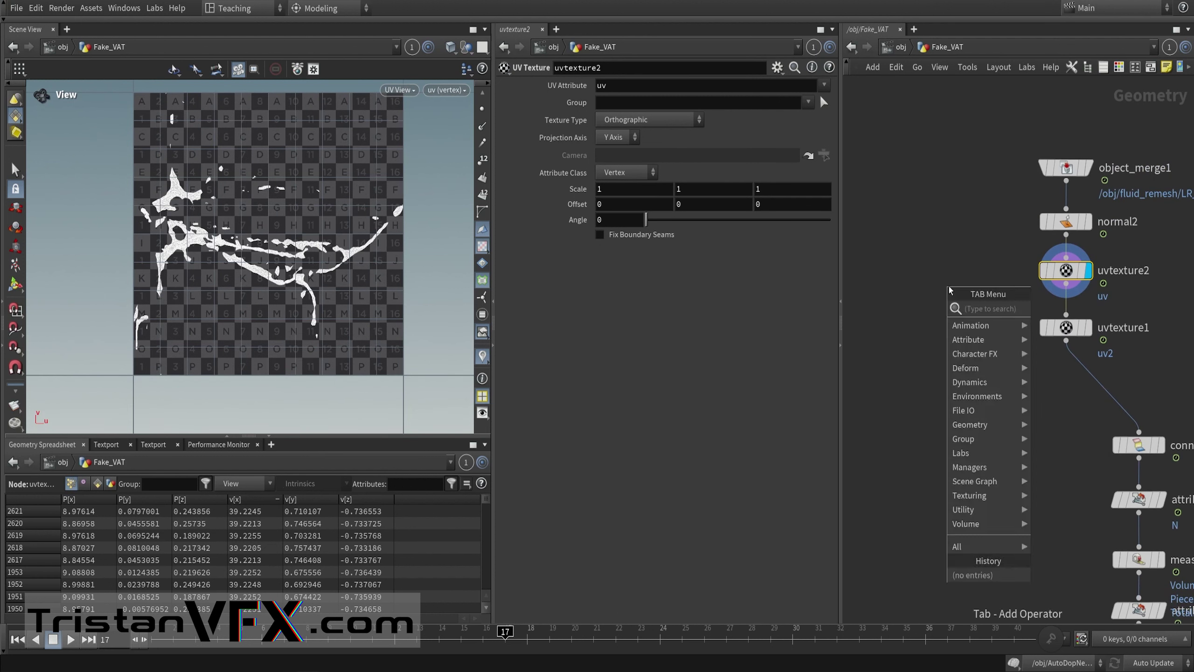
{"action": "type", "text": "auto"}
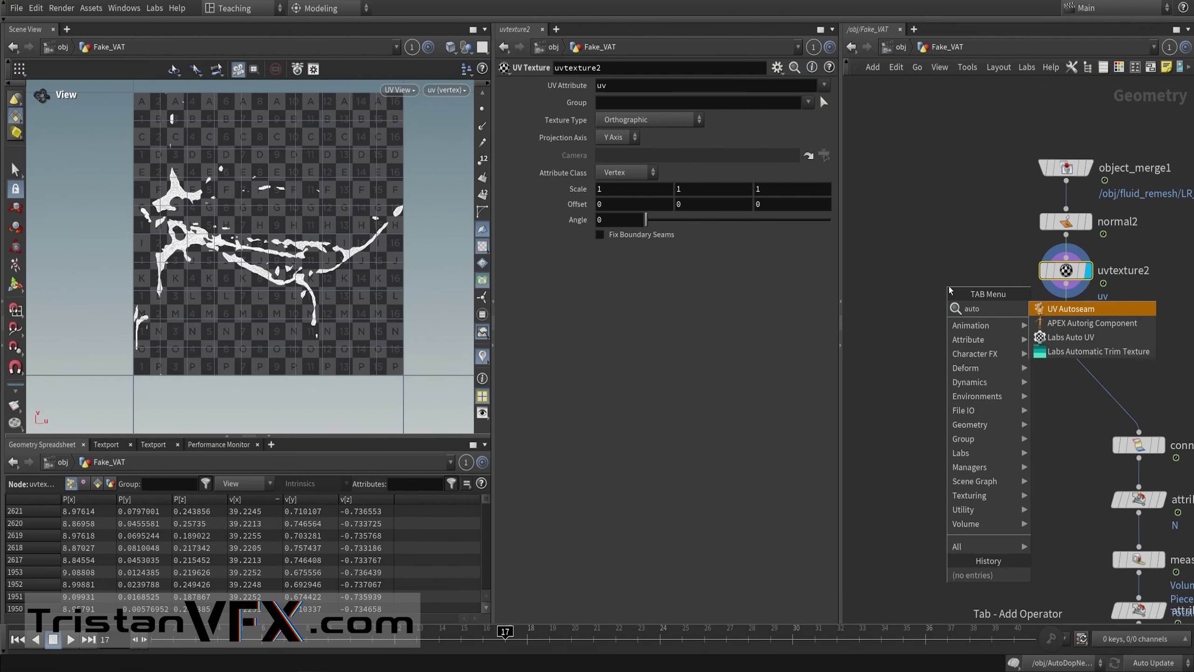
{"action": "key", "text": "BackSpace"}
{"action": "key", "text": "BackSpace"}
{"action": "key", "text": "BackSpace"}
{"action": "type", "text": "pelt"}
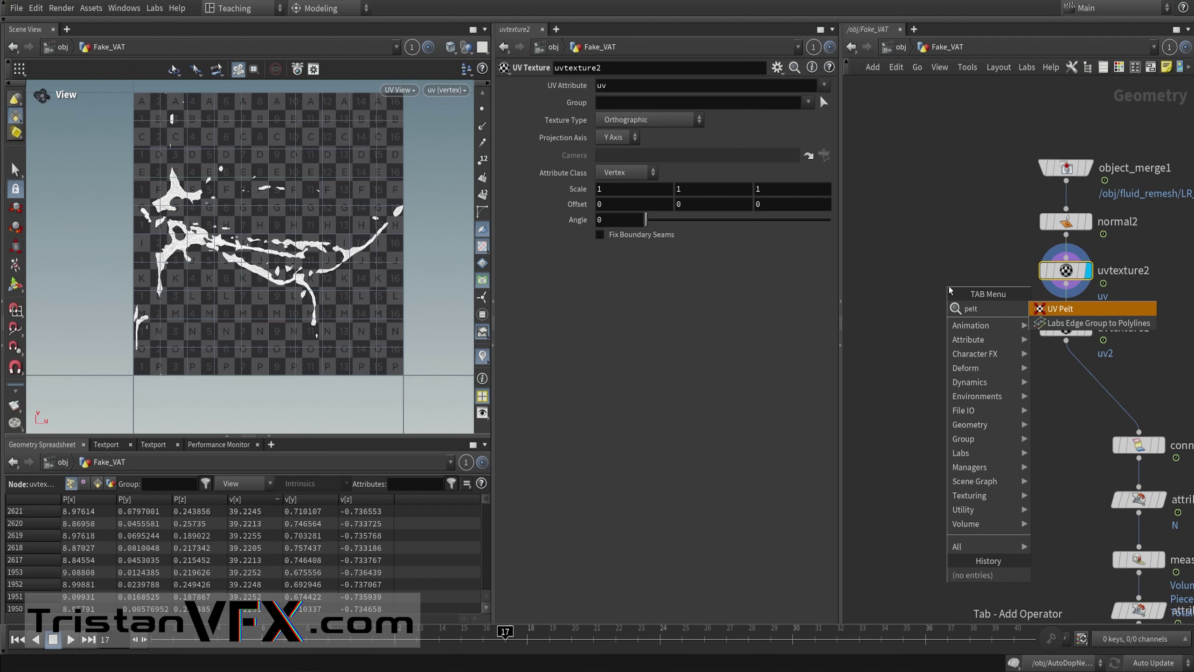
{"action": "key", "text": "Escape"}
Step: Show uvtexture1's parameters and examine its uv2 attribute alongside the uvtexture2 node
{"action": "scroll", "coordinate": [1011, 309], "scroll_direction": "up", "scroll_amount": 6}
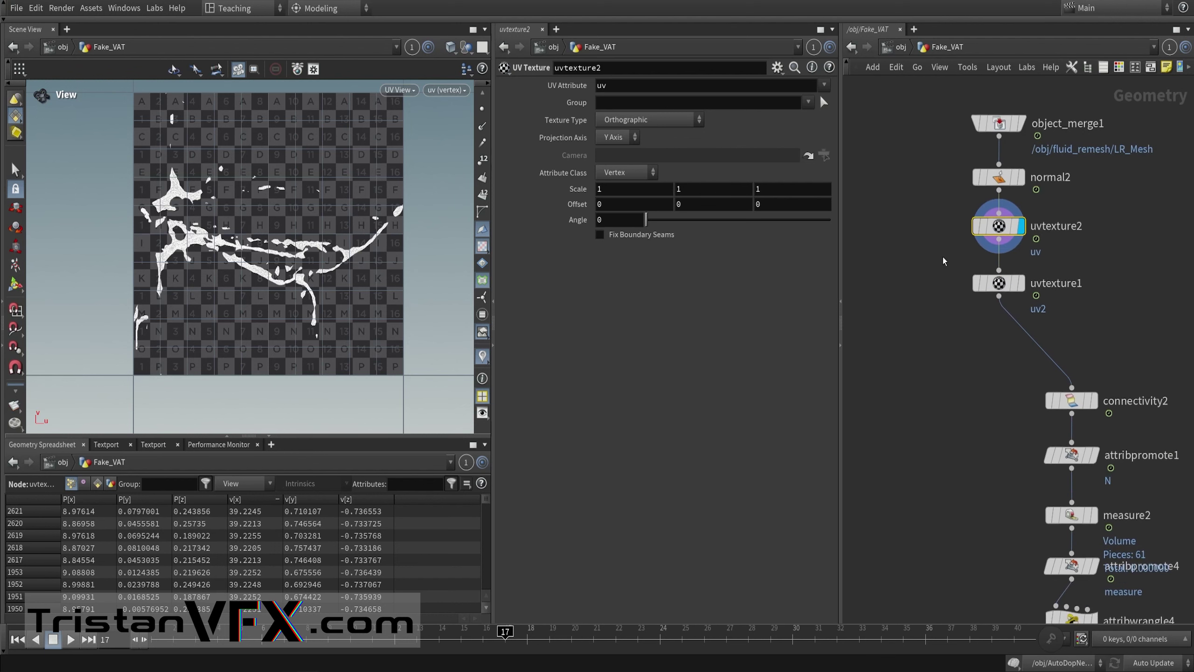
{"action": "middle_click_drag", "start_coordinate": [1000, 319], "coordinate": [972, 363]}
{"action": "left_click_drag", "start_coordinate": [924, 299], "coordinate": [1109, 241]}
{"action": "scroll", "coordinate": [1003, 313], "scroll_direction": "up", "scroll_amount": 4}
{"action": "left_click", "coordinate": [1003, 313]}
{"action": "left_click", "coordinate": [625, 86]}
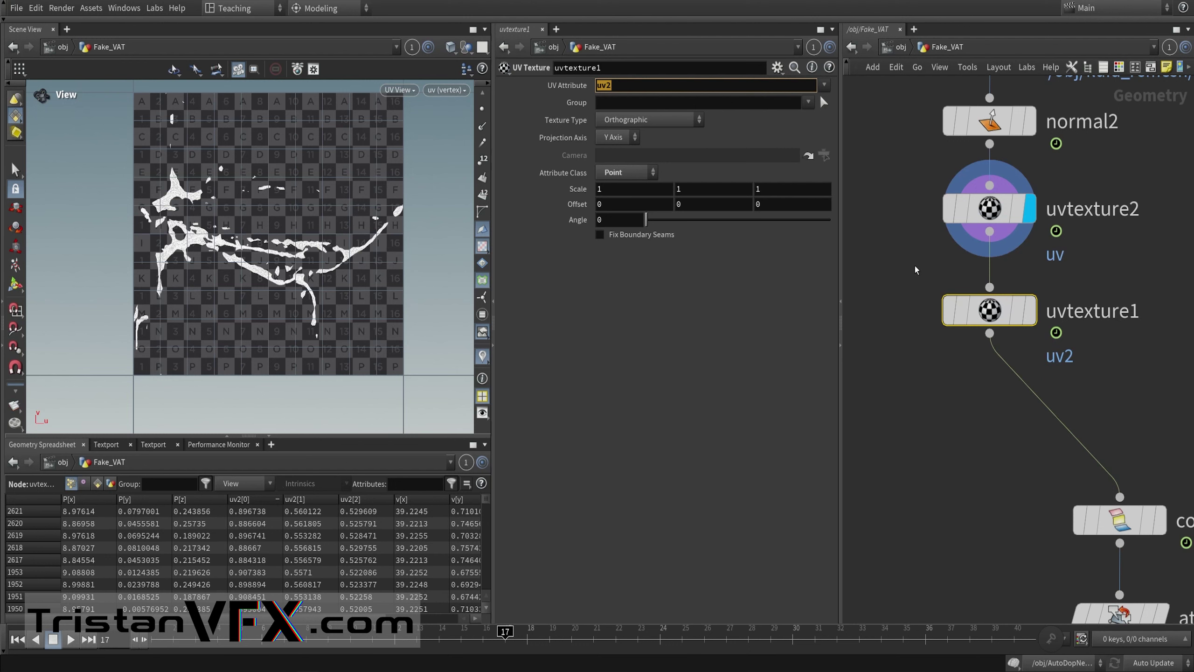
{"action": "scroll", "coordinate": [922, 245], "scroll_direction": "down", "scroll_amount": 2}
{"action": "middle_click_drag", "start_coordinate": [920, 251], "coordinate": [925, 304]}
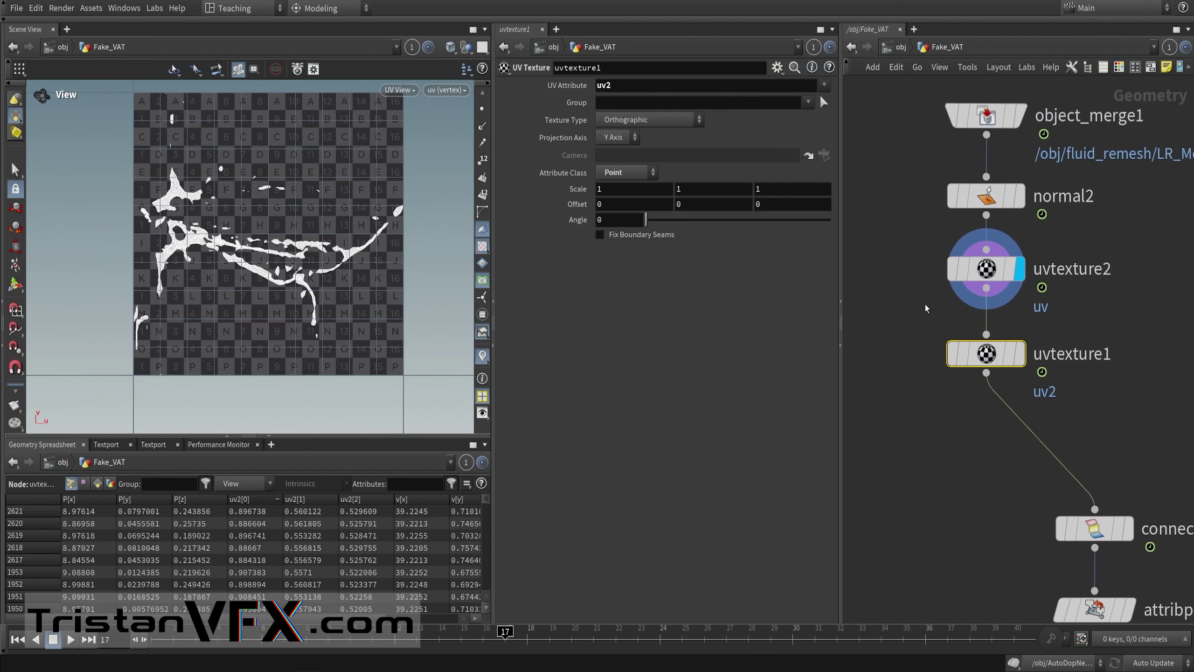
{"action": "left_click_drag", "start_coordinate": [899, 312], "coordinate": [1140, 241]}
{"action": "left_click_drag", "start_coordinate": [891, 316], "coordinate": [1161, 419]}
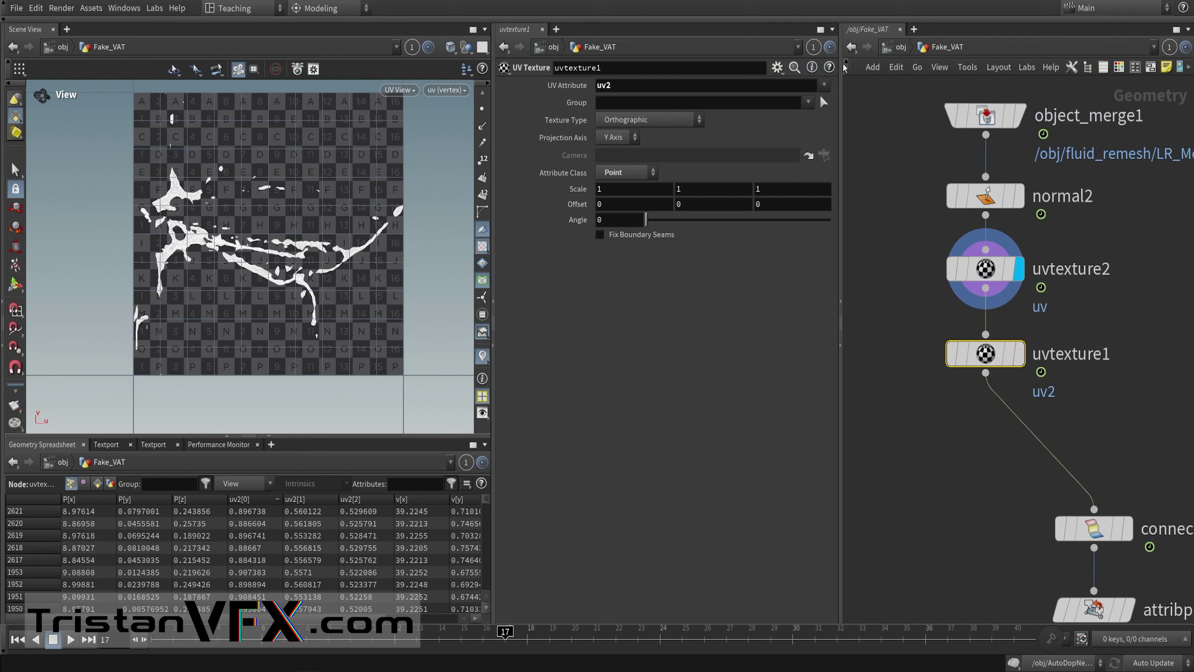
Step: Display connectivity2 and sort the geometry spreadsheet by the class attribute to examine the piece numbering
{"action": "scroll", "coordinate": [959, 402], "scroll_direction": "down", "scroll_amount": 2}
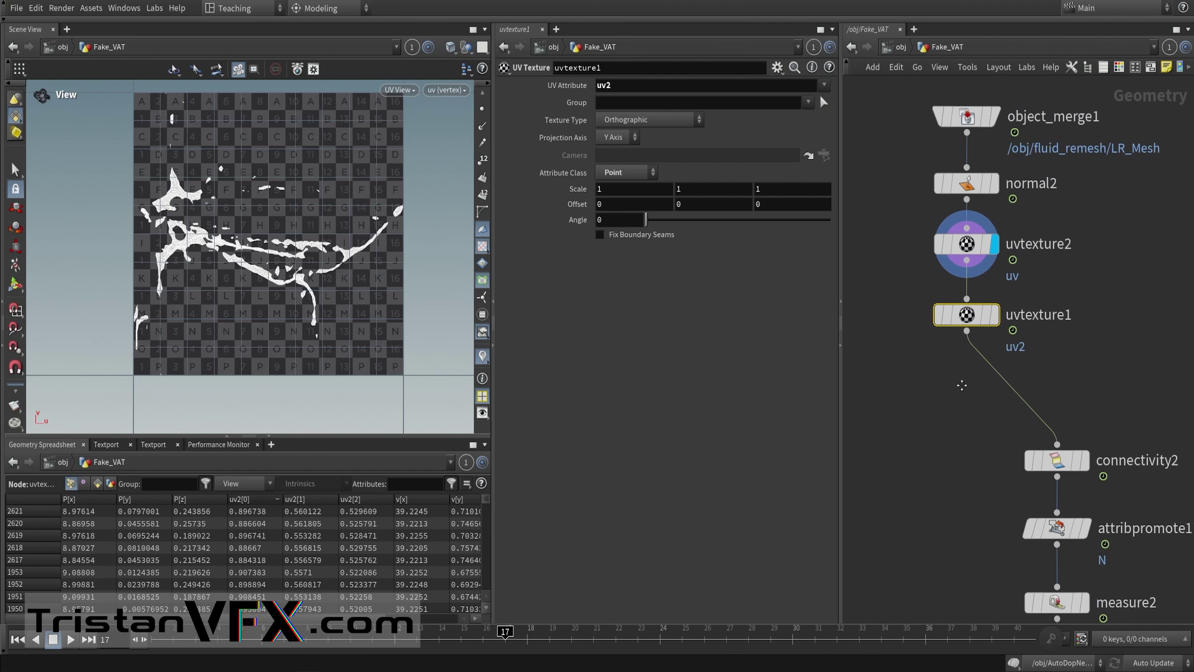
{"action": "middle_click_drag", "start_coordinate": [959, 424], "coordinate": [932, 356]}
{"action": "middle_click_drag", "start_coordinate": [958, 396], "coordinate": [938, 339]}
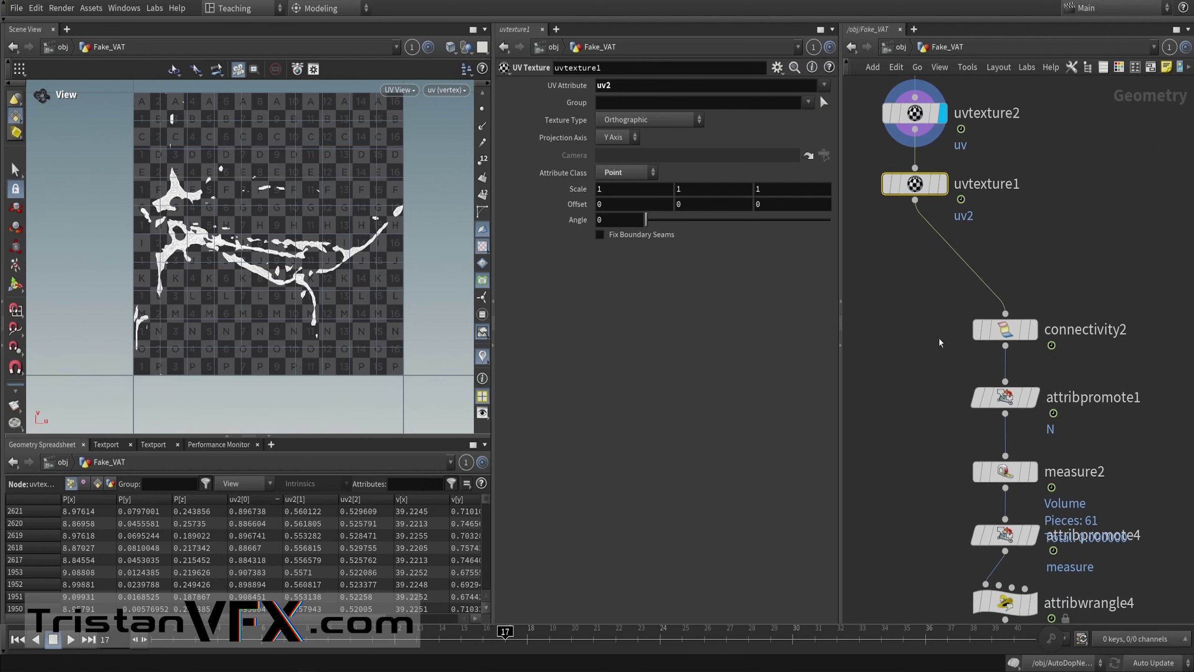
{"action": "left_click", "coordinate": [1034, 333]}
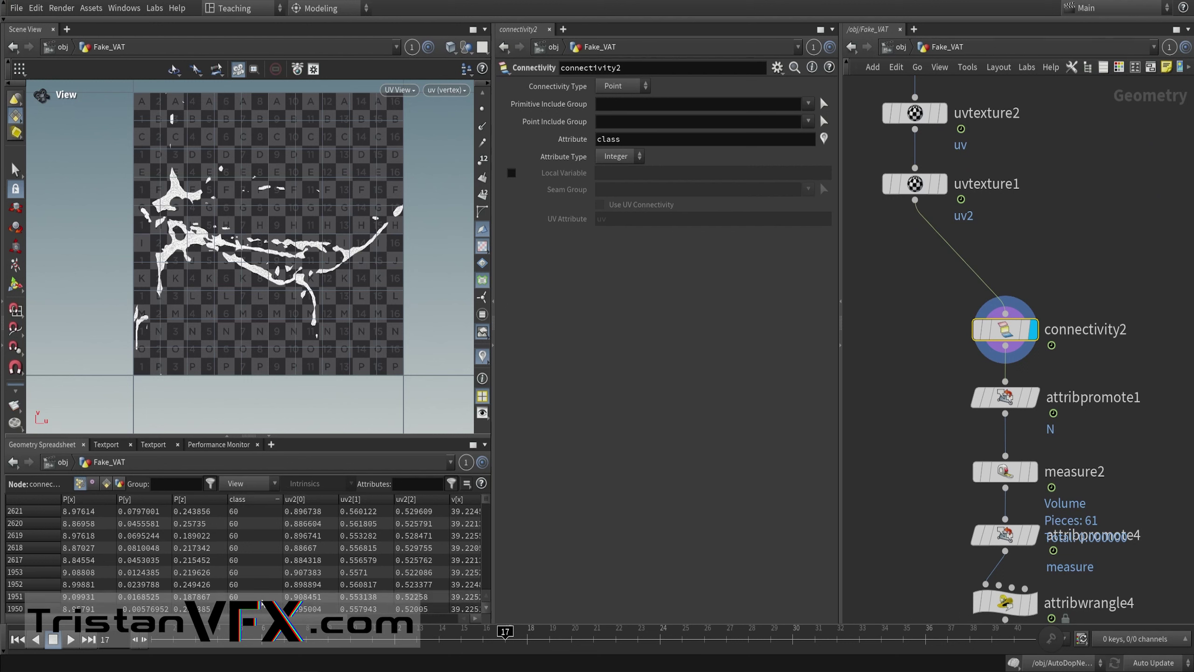
{"action": "left_click", "coordinate": [248, 502]}
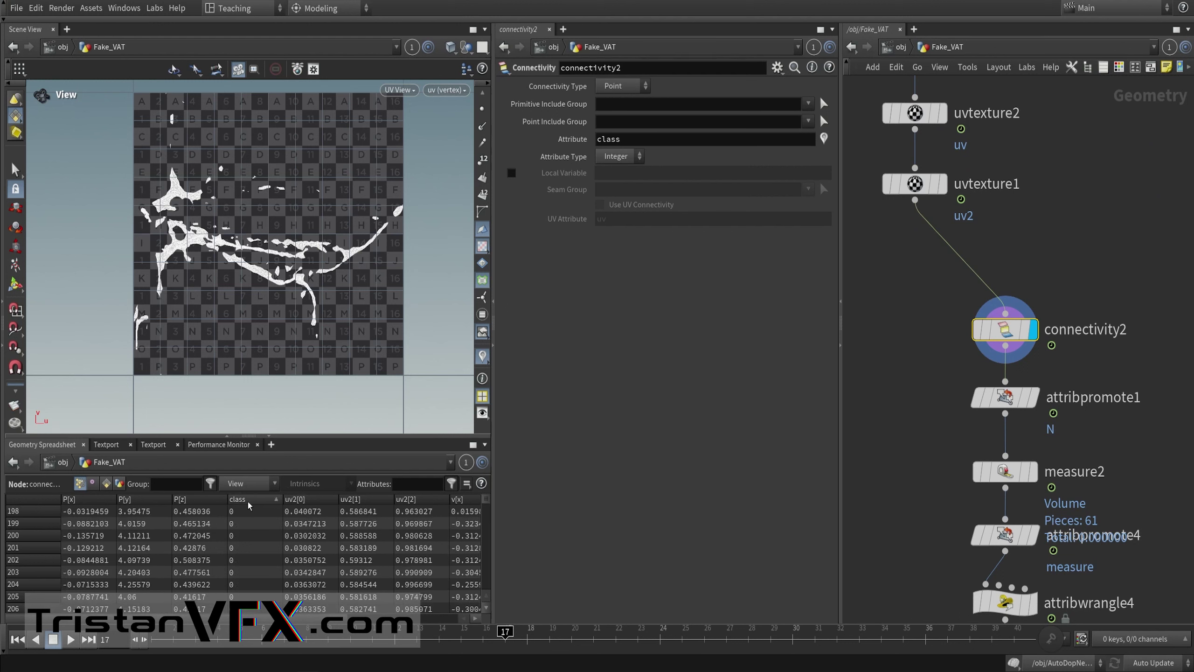
{"action": "left_click", "coordinate": [248, 501]}
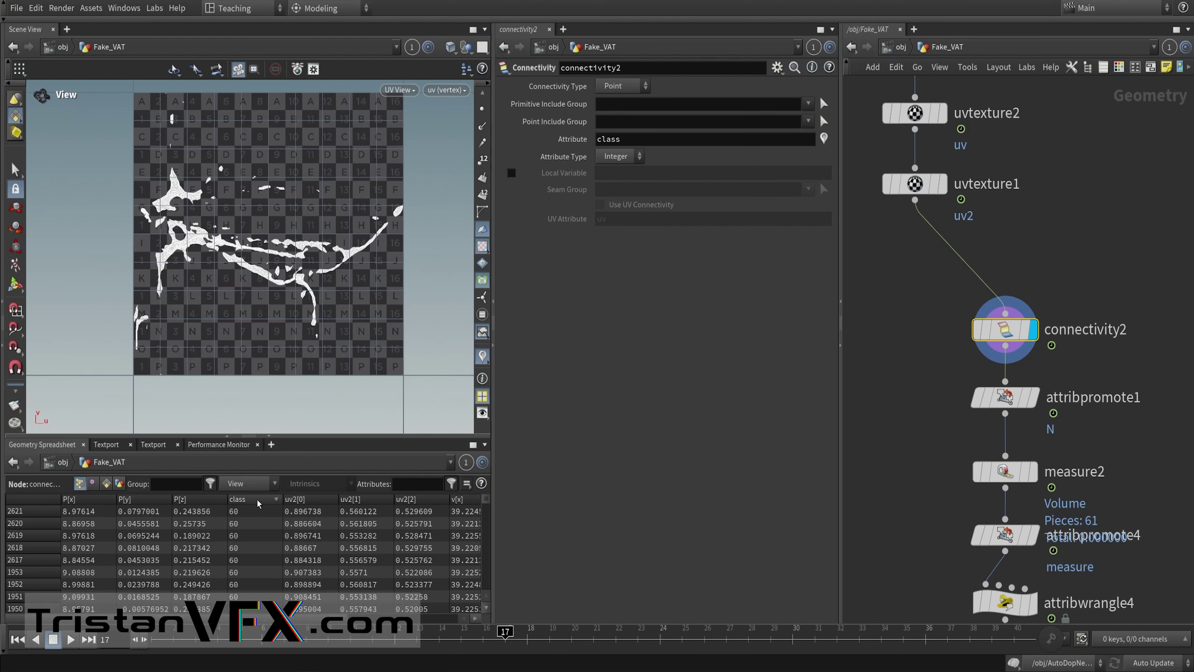
{"action": "left_click", "coordinate": [255, 501]}
Step: Show attribpromote1's parameters, and display measure2 to examine its per-piece volume settings
{"action": "left_click", "coordinate": [1002, 397]}
{"action": "middle_click_drag", "start_coordinate": [947, 401], "coordinate": [948, 306]}
{"action": "middle_click_drag", "start_coordinate": [957, 370], "coordinate": [951, 328]}
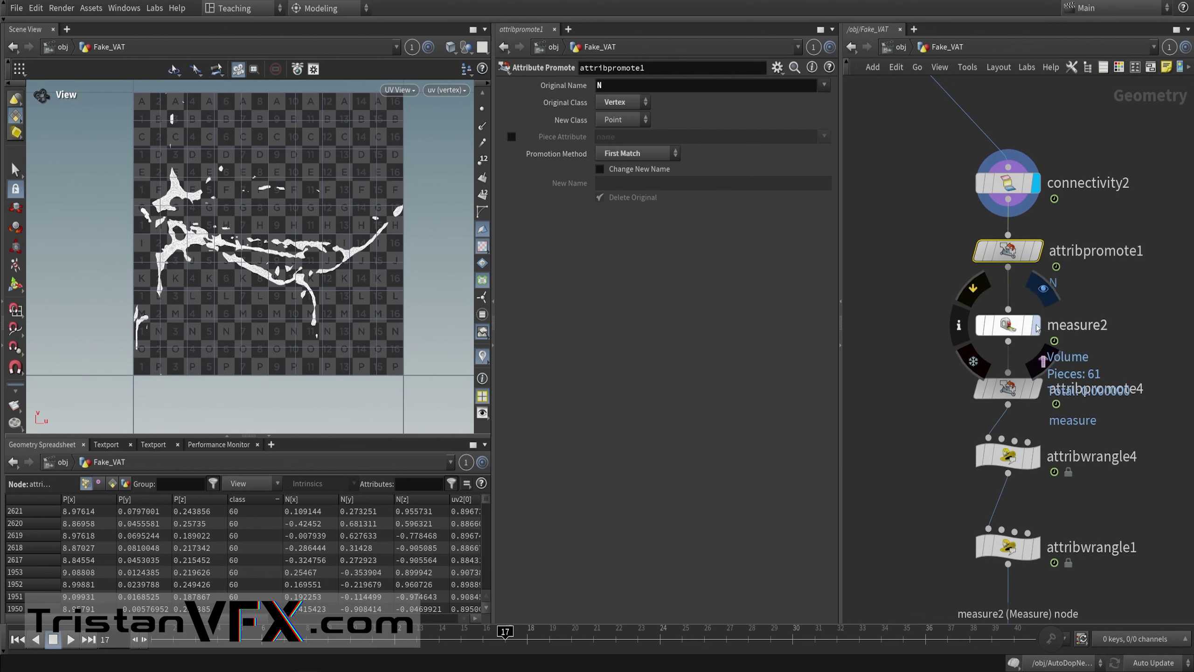
{"action": "left_click", "coordinate": [992, 332]}
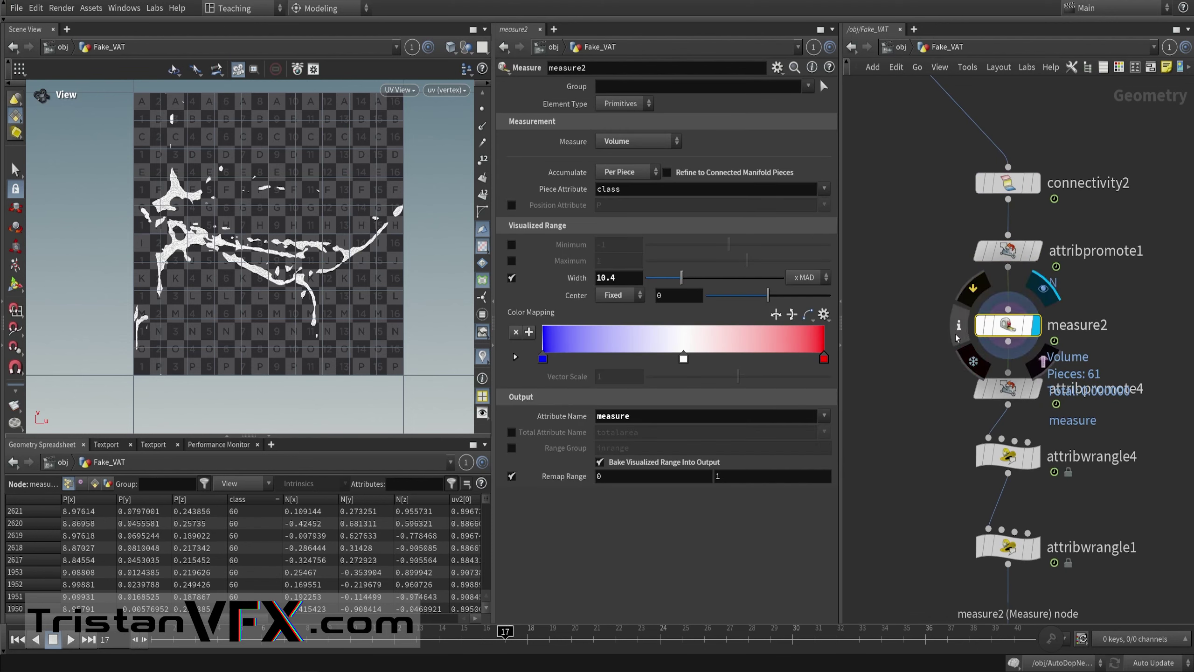
{"action": "middle_click_drag", "start_coordinate": [925, 355], "coordinate": [944, 335]}
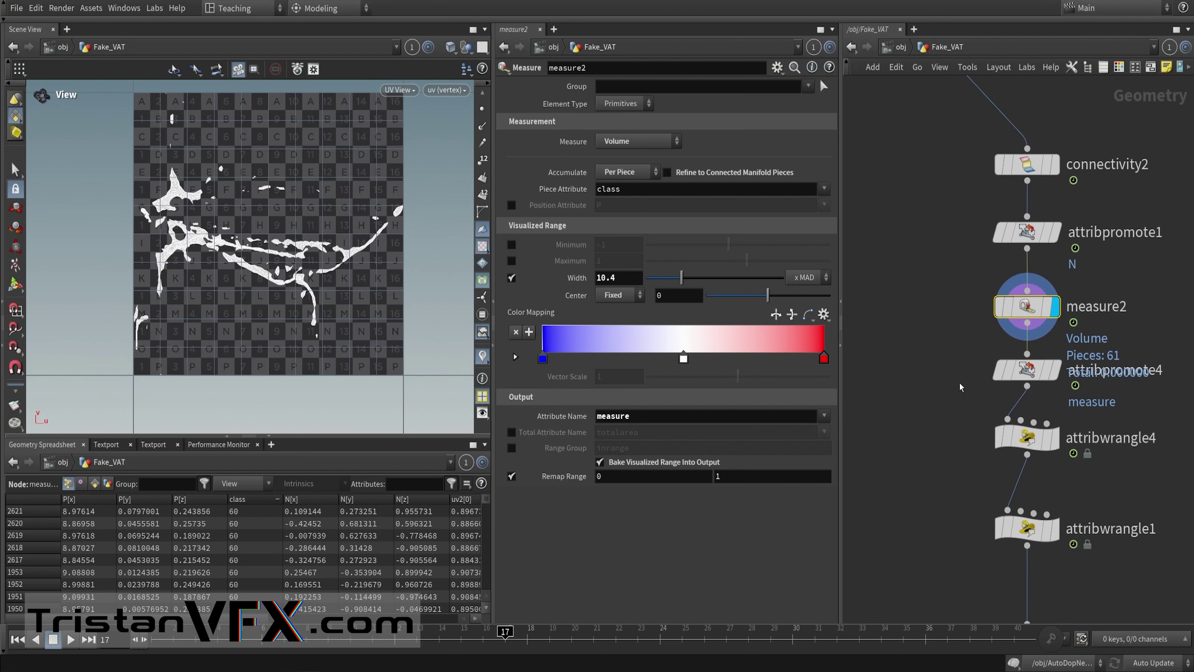
Step: Show attribpromote4's parameters, and examine the clamp expression and f@Alpha assignment in attribwrangle4
{"action": "left_click", "coordinate": [1011, 371]}
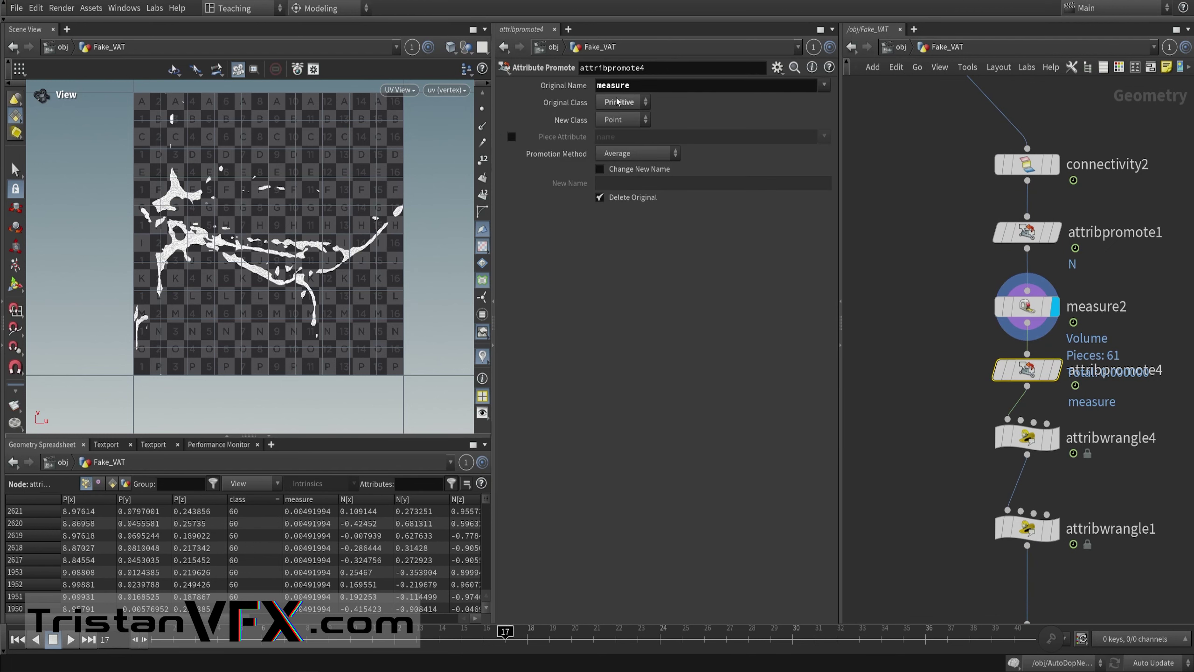
{"action": "left_click", "coordinate": [1027, 437]}
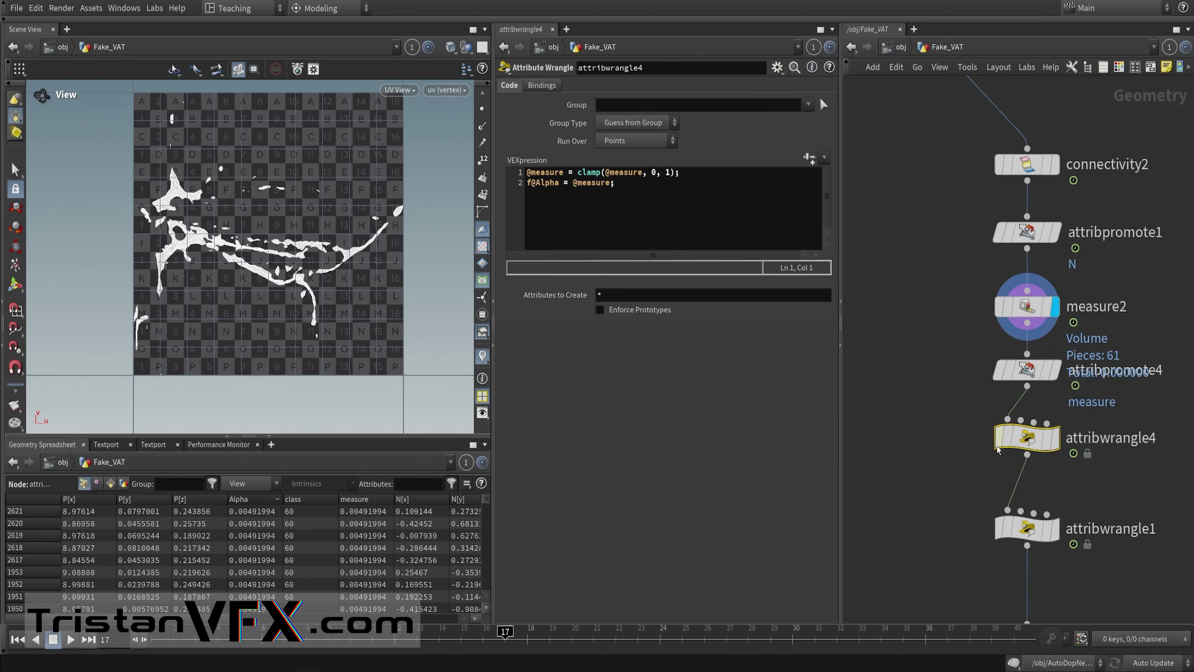
{"action": "middle_click_drag", "start_coordinate": [968, 417], "coordinate": [972, 385]}
{"action": "left_click_drag", "start_coordinate": [577, 173], "coordinate": [696, 173]}
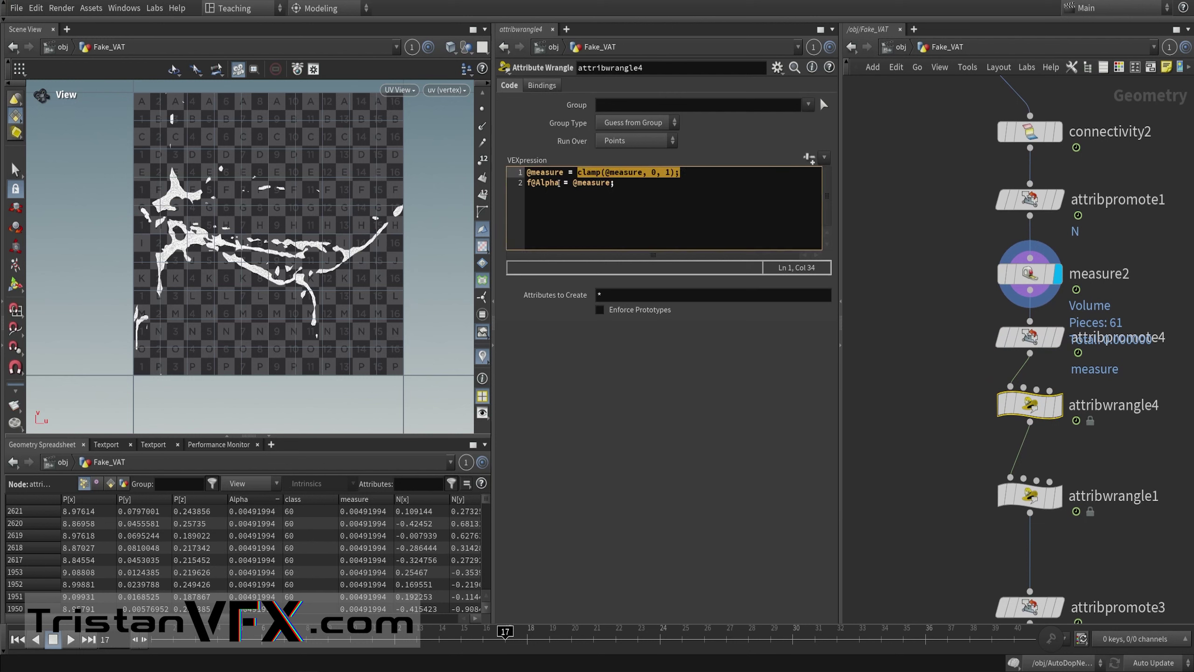
{"action": "left_click_drag", "start_coordinate": [559, 184], "coordinate": [512, 190]}
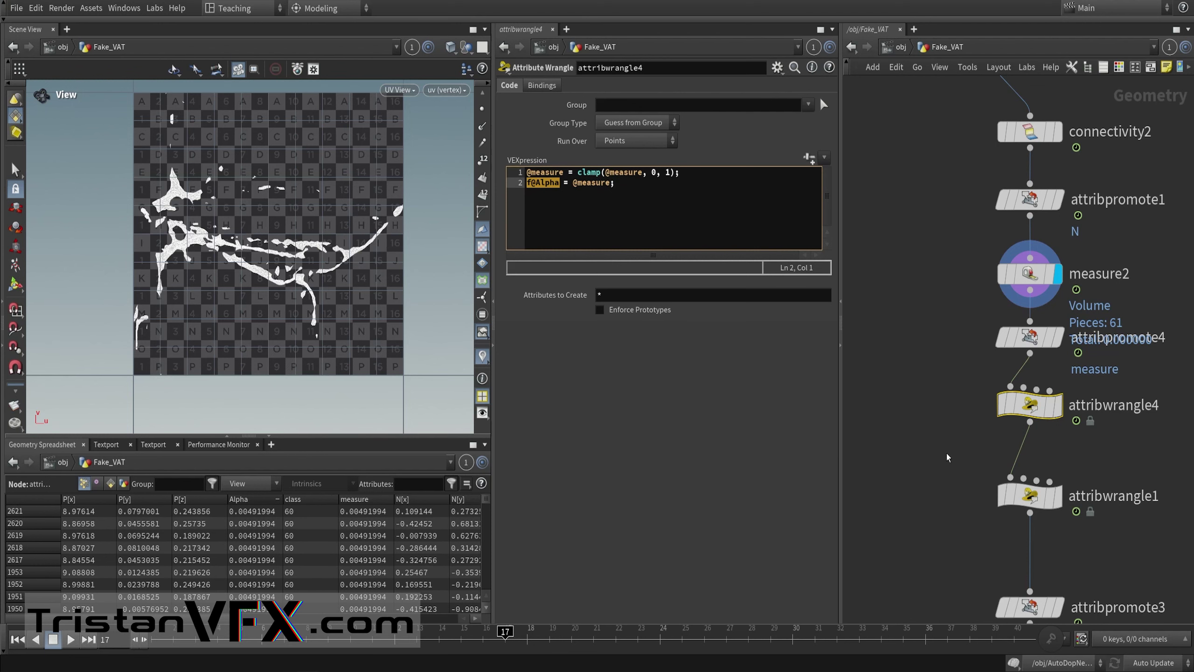
Step: Show attribwrangle1's VEX code that stores the closest positions and longest distance in the mesh
{"action": "middle_click_drag", "start_coordinate": [946, 453], "coordinate": [958, 379]}
{"action": "left_click", "coordinate": [1032, 407]}
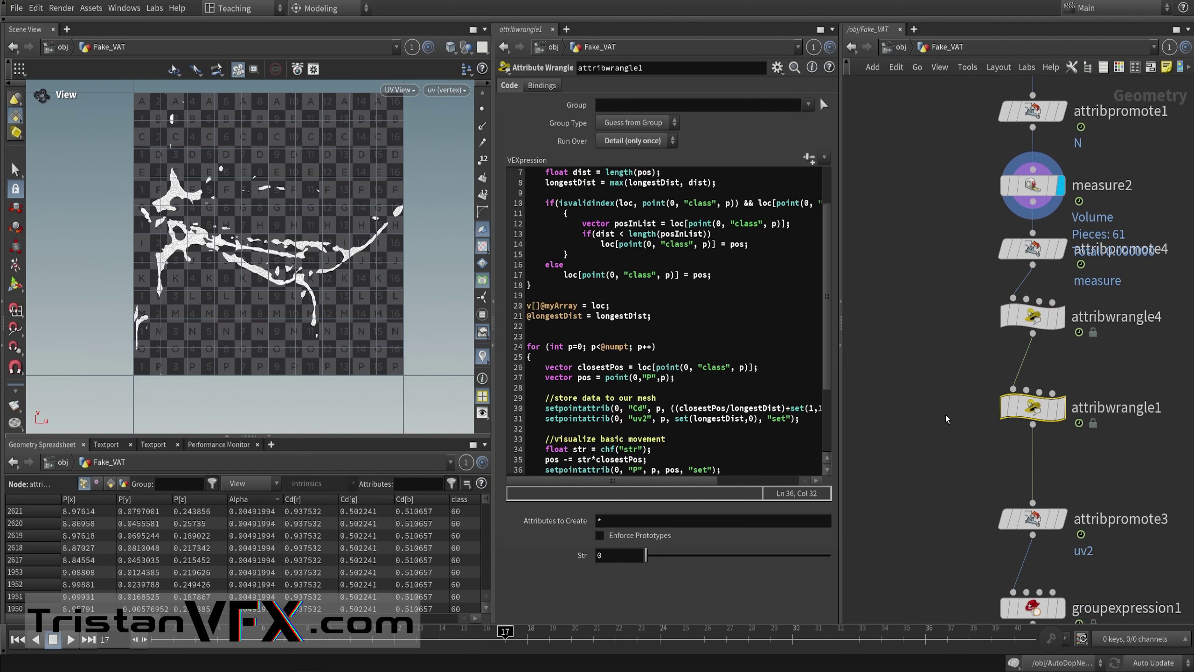
{"action": "scroll", "coordinate": [978, 486], "scroll_direction": "down", "scroll_amount": 1}
{"action": "middle_click_drag", "start_coordinate": [978, 485], "coordinate": [968, 453]}
Step: Display groupexpression1 with its parameters, and switch the viewport to the perspective view to inspect the splash mesh
{"action": "left_click", "coordinate": [1039, 484]}
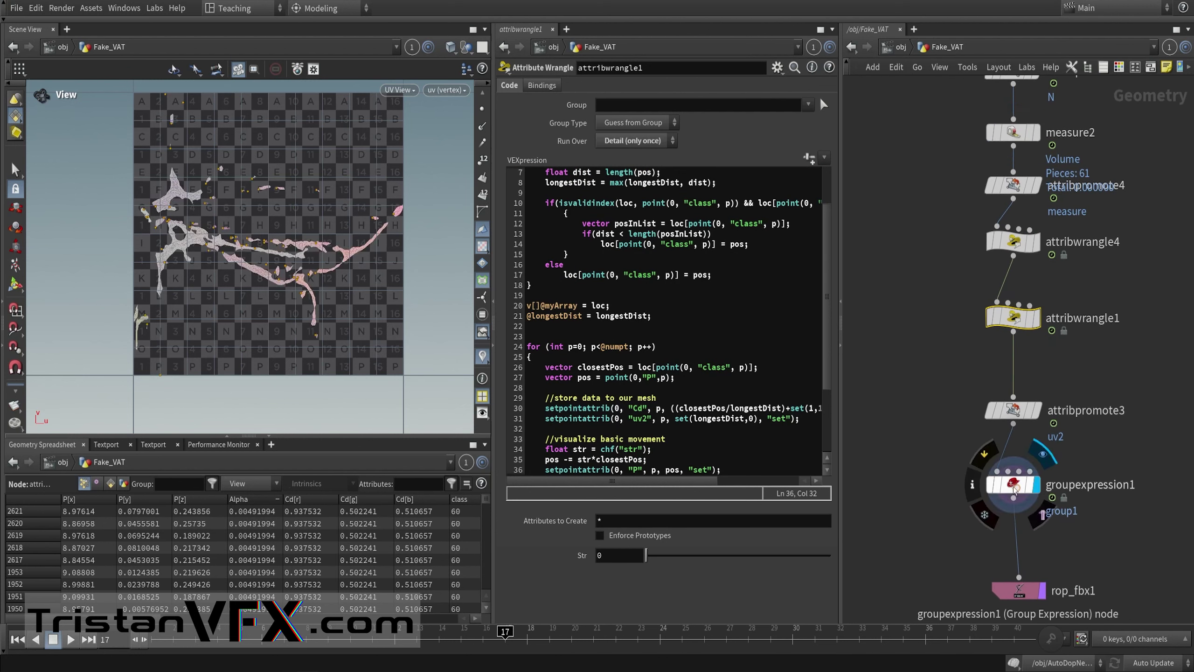
{"action": "left_click", "coordinate": [1010, 488]}
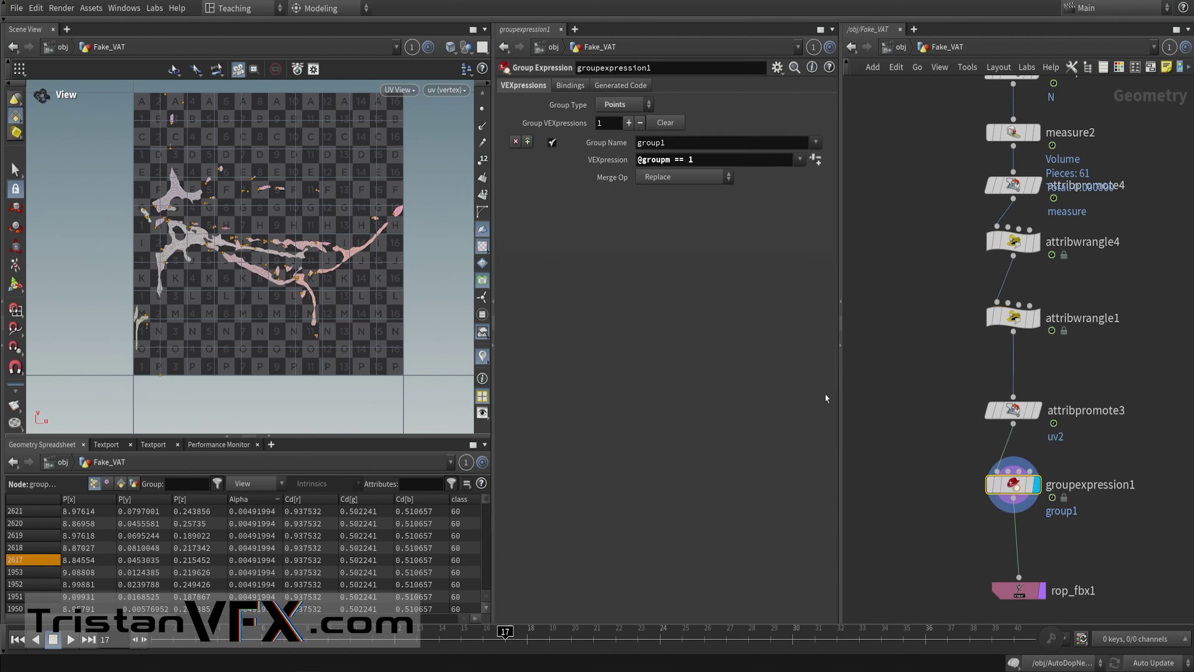
{"action": "left_click", "coordinate": [399, 90]}
{"action": "mouse_move", "coordinate": [412, 119]}
{"action": "left_click", "coordinate": [501, 116]}
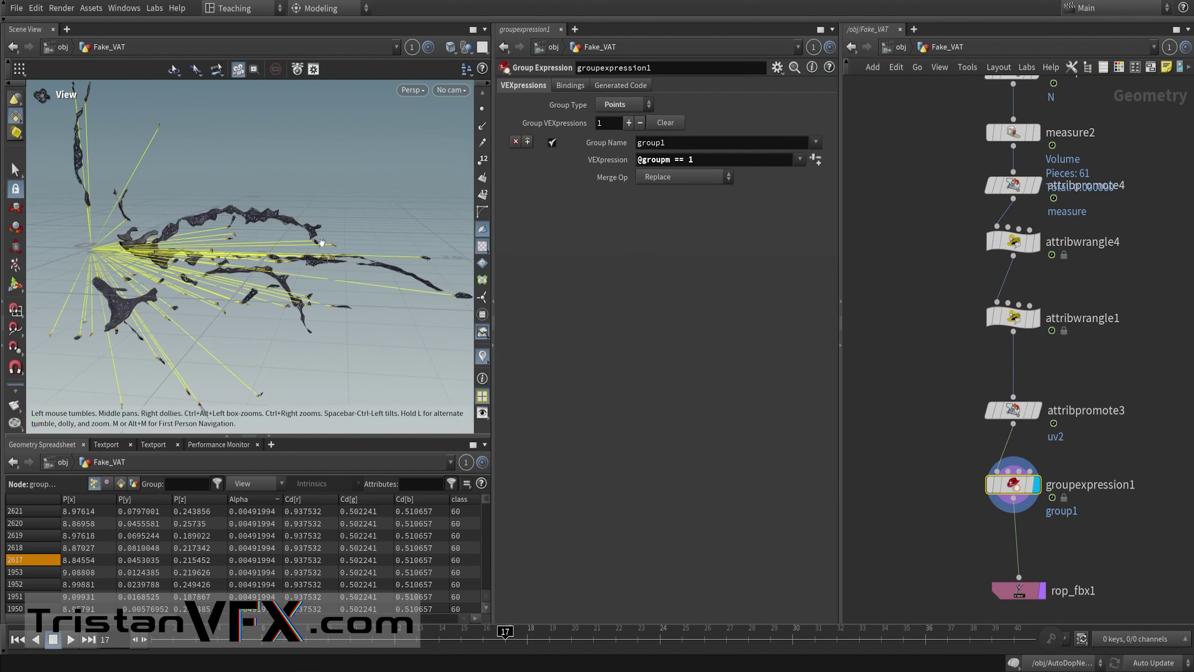
{"action": "left_click_drag", "start_coordinate": [207, 237], "coordinate": [267, 315]}
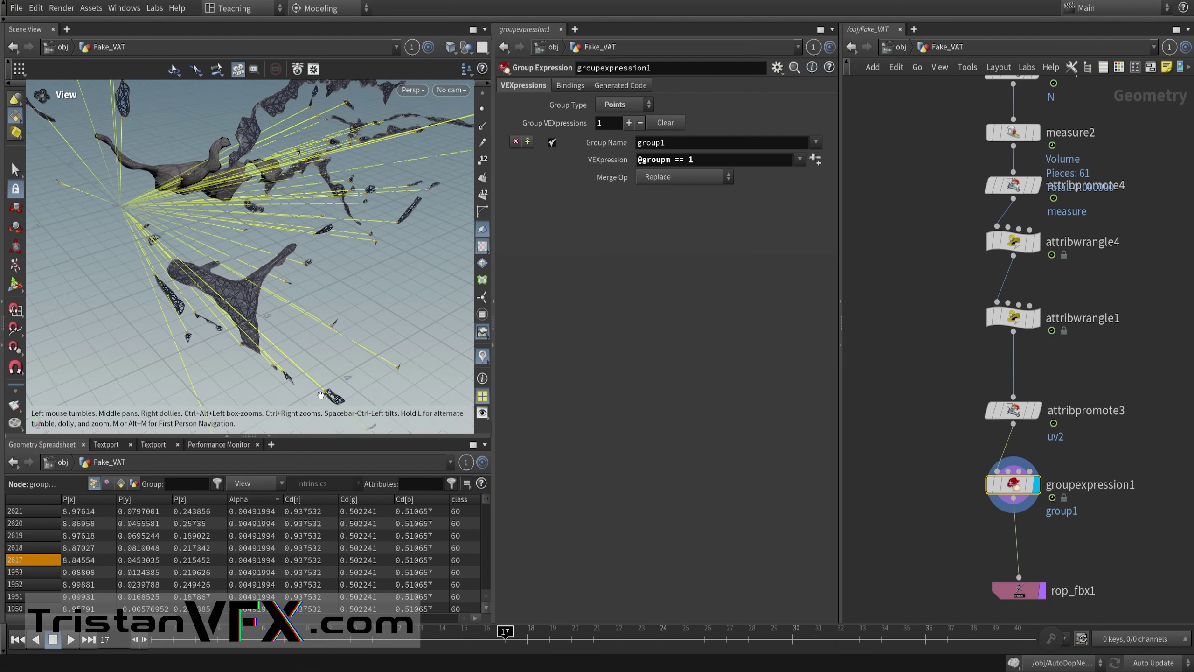
Step: Show attribwrangle1's VEX code in place of the groupexpression1 parameters
{"action": "left_click_drag", "start_coordinate": [197, 263], "coordinate": [223, 262]}
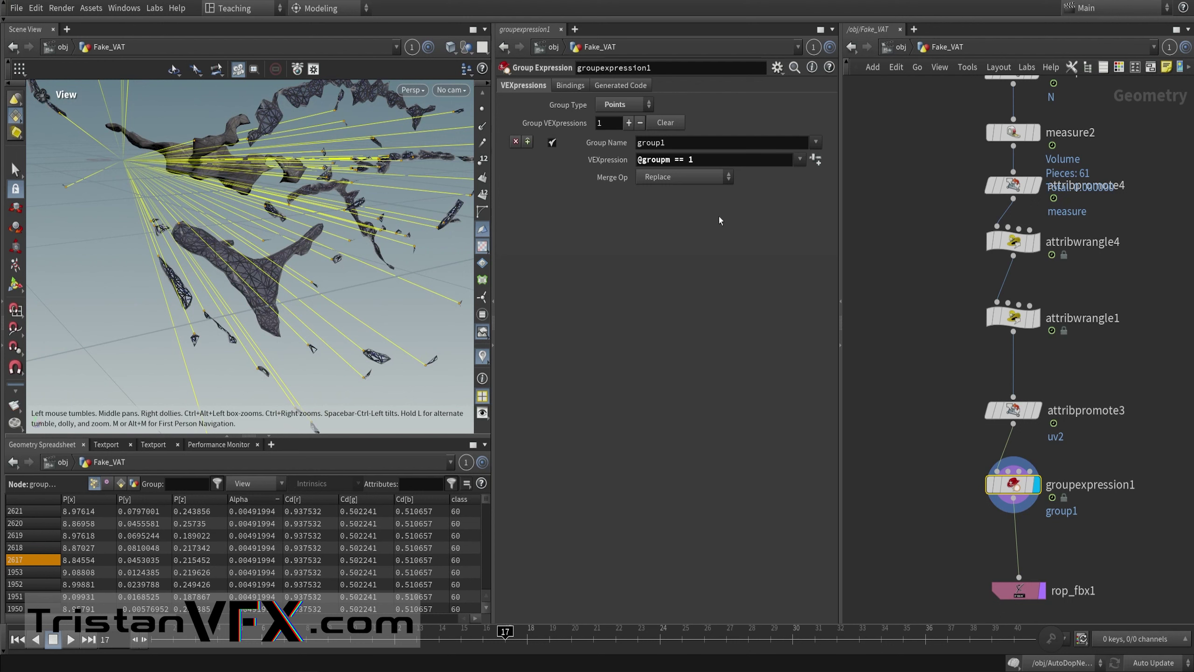
{"action": "scroll", "coordinate": [915, 390], "scroll_direction": "down", "scroll_amount": 2}
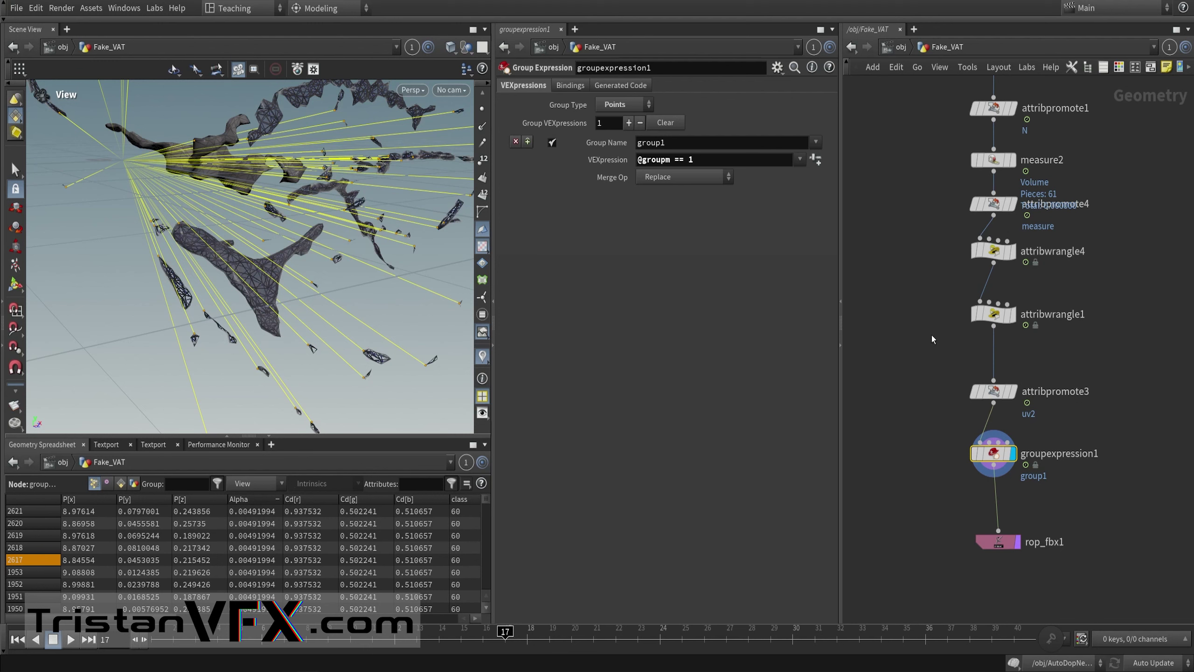
{"action": "middle_click_drag", "start_coordinate": [933, 335], "coordinate": [929, 401]}
{"action": "left_click_drag", "start_coordinate": [930, 399], "coordinate": [1047, 362]}
{"action": "scroll", "coordinate": [662, 281], "scroll_direction": "up", "scroll_amount": 2}
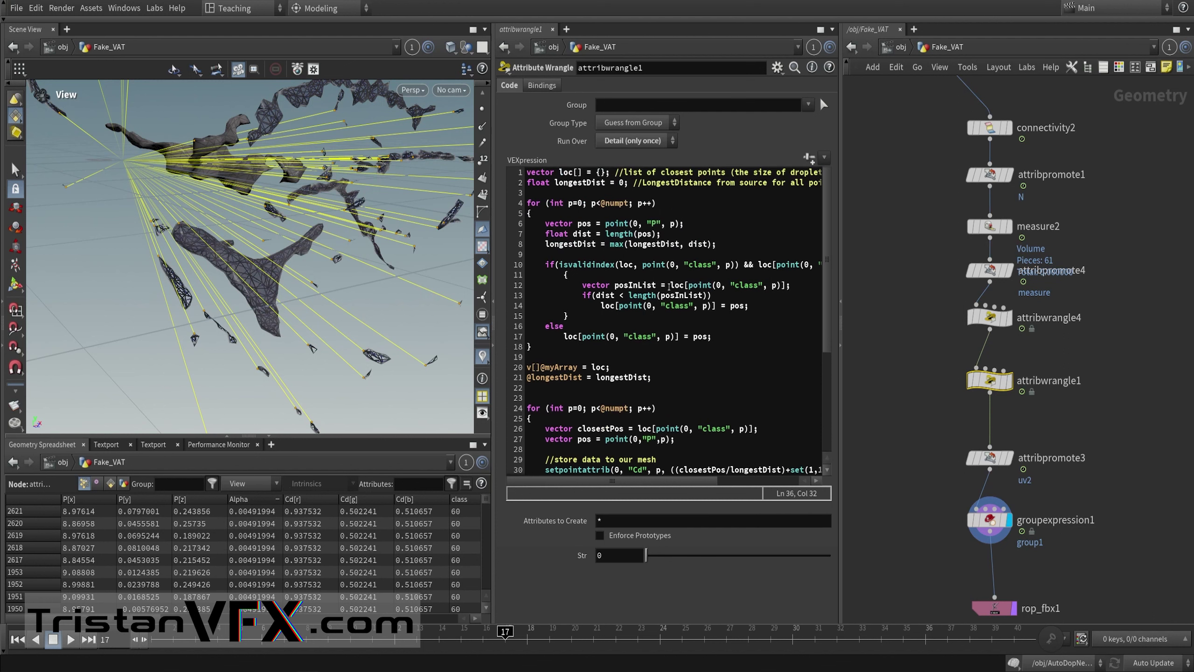
Step: Examine the loc[] and longestDist declarations and their comments in attribwrangle1, comparing them with the splash mesh around its source
{"action": "left_click_drag", "start_coordinate": [557, 171], "coordinate": [581, 172]}
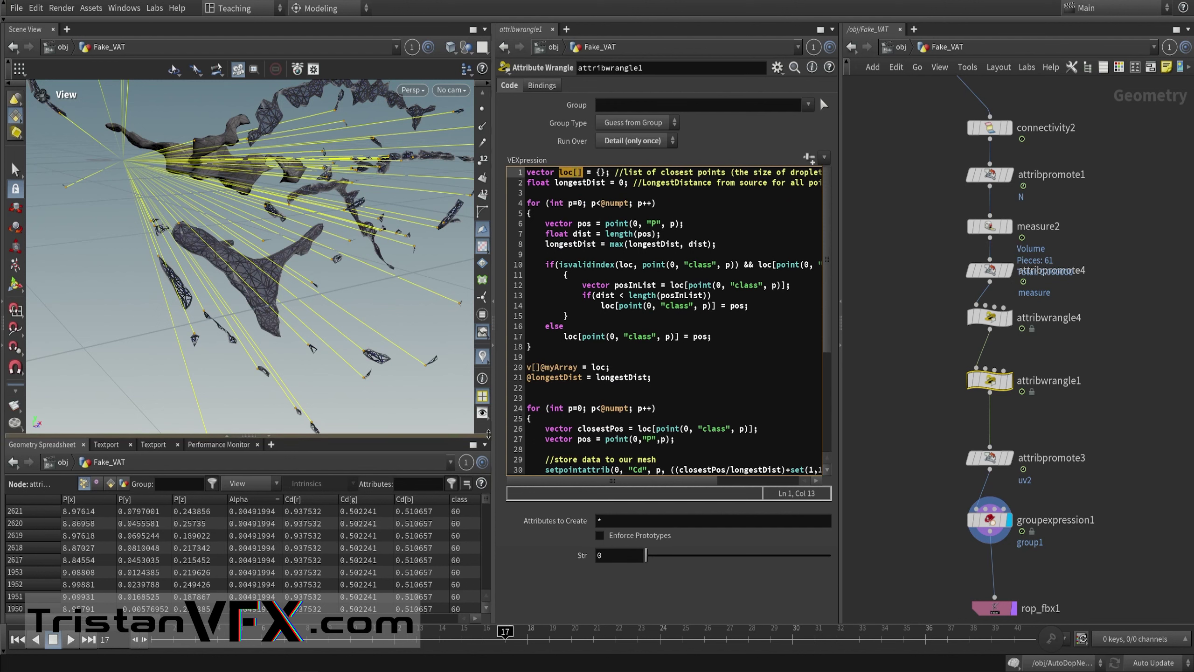
{"action": "left_click", "coordinate": [621, 172]}
{"action": "left_click_drag", "start_coordinate": [623, 172], "coordinate": [732, 173]}
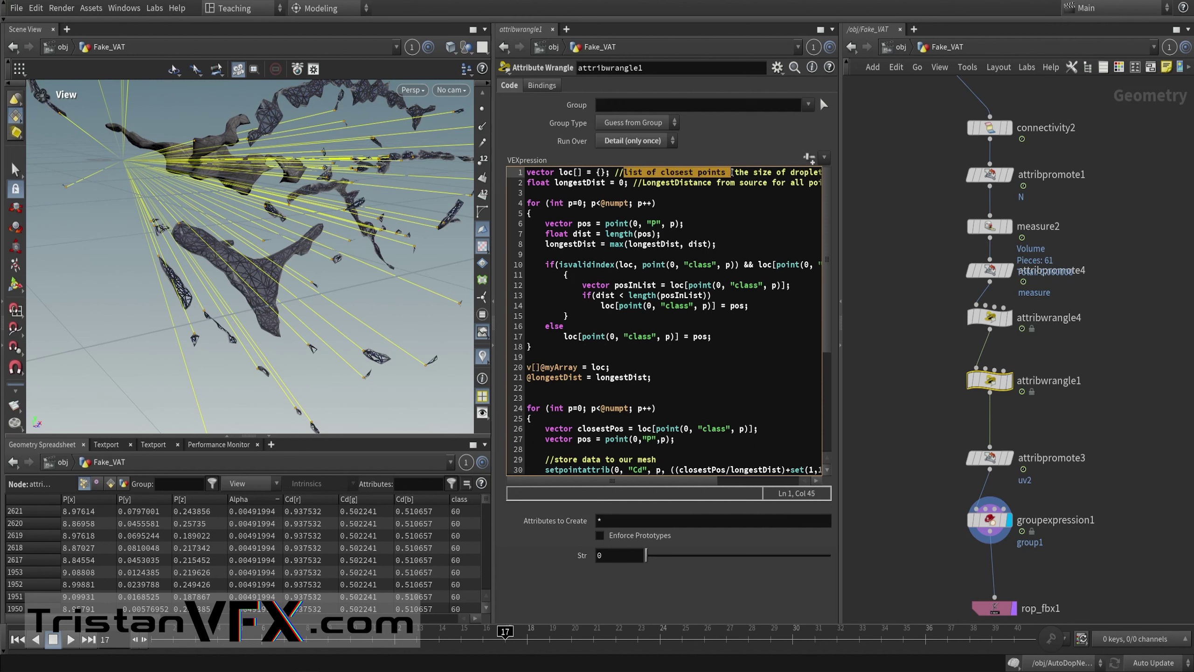
{"action": "left_click", "coordinate": [576, 173]}
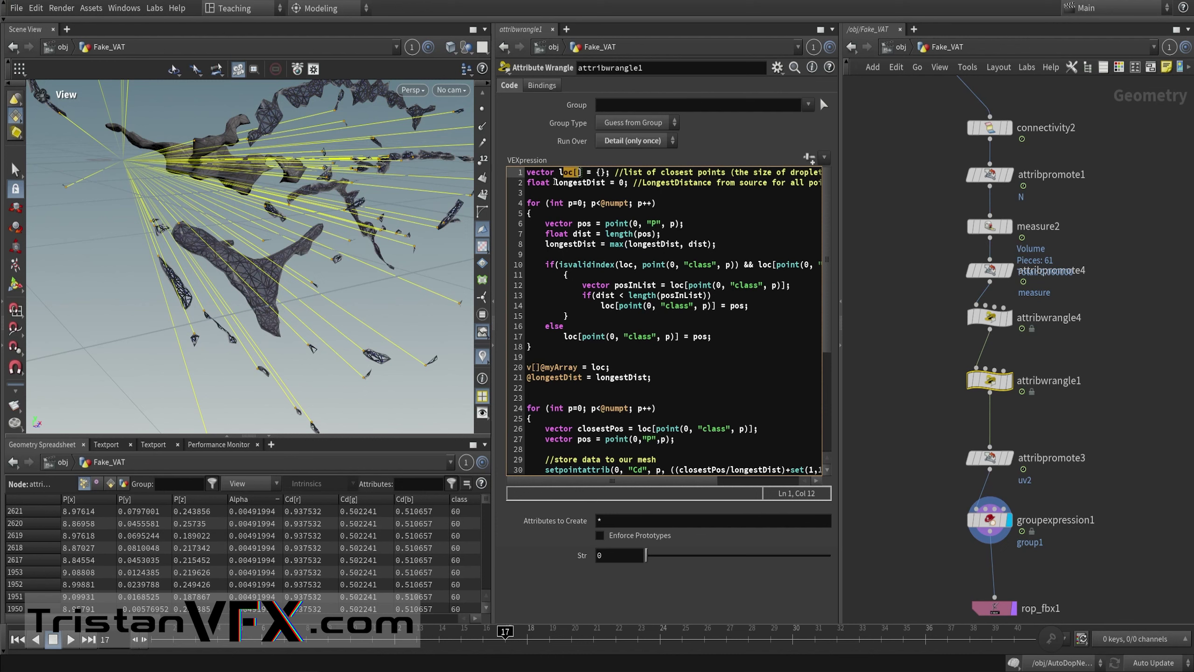
{"action": "double_click", "coordinate": [589, 183]}
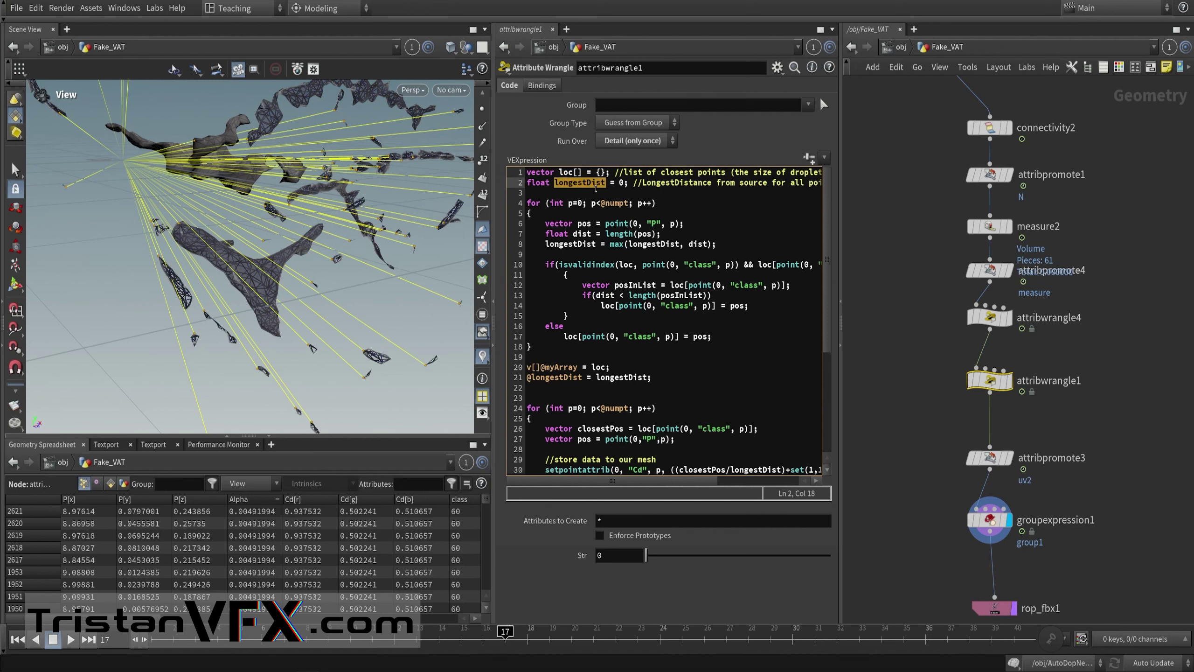
{"action": "left_click_drag", "start_coordinate": [301, 212], "coordinate": [376, 212]}
{"action": "mouse_move", "coordinate": [240, 221]}
{"action": "left_mouse_down"}
{"action": "mouse_move", "coordinate": [302, 201]}
{"action": "mouse_move", "coordinate": [309, 213]}
{"action": "mouse_move", "coordinate": [256, 234]}
{"action": "left_mouse_up"}
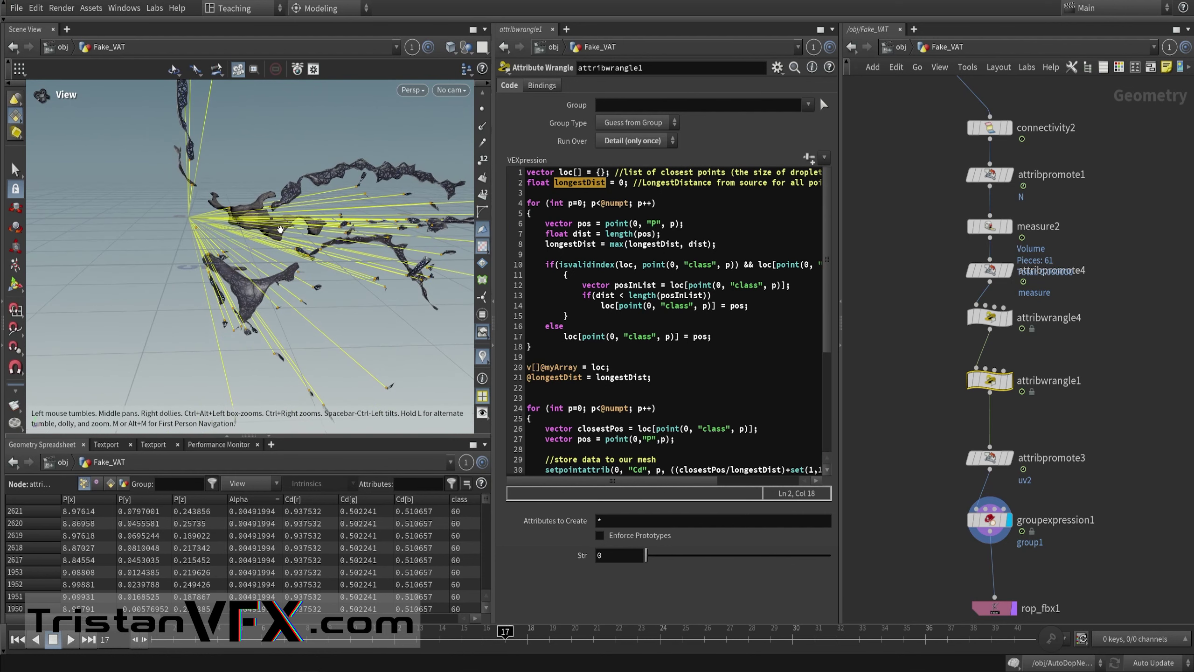
{"action": "right_click_drag", "start_coordinate": [284, 235], "coordinate": [263, 246]}
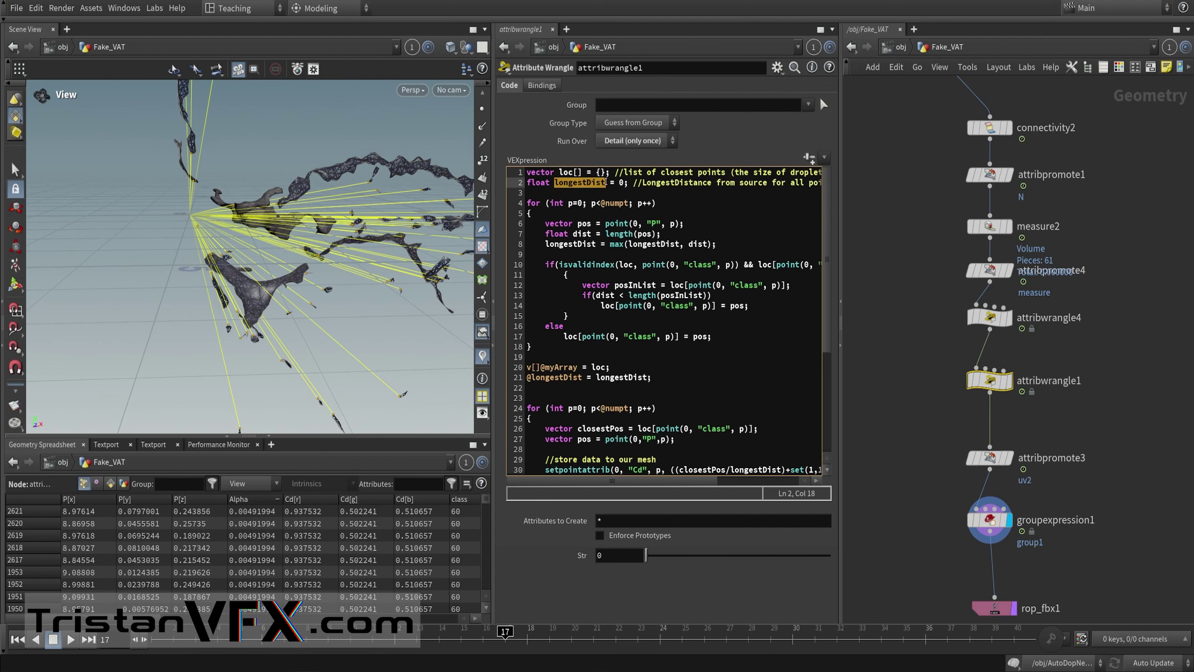
Step: Show uvtexture1's parameters to check the orthographic uv2 projection upstream of connectivity2
{"action": "scroll", "coordinate": [962, 264], "scroll_direction": "down", "scroll_amount": 2}
{"action": "middle_click_drag", "start_coordinate": [962, 264], "coordinate": [960, 509]}
{"action": "scroll", "coordinate": [933, 333], "scroll_direction": "up", "scroll_amount": 2}
{"action": "left_click_drag", "start_coordinate": [896, 379], "coordinate": [1019, 319]}
{"action": "scroll", "coordinate": [918, 459], "scroll_direction": "down", "scroll_amount": 1}
{"action": "middle_click_drag", "start_coordinate": [917, 459], "coordinate": [925, 306]}
{"action": "middle_click_drag", "start_coordinate": [956, 493], "coordinate": [939, 413]}
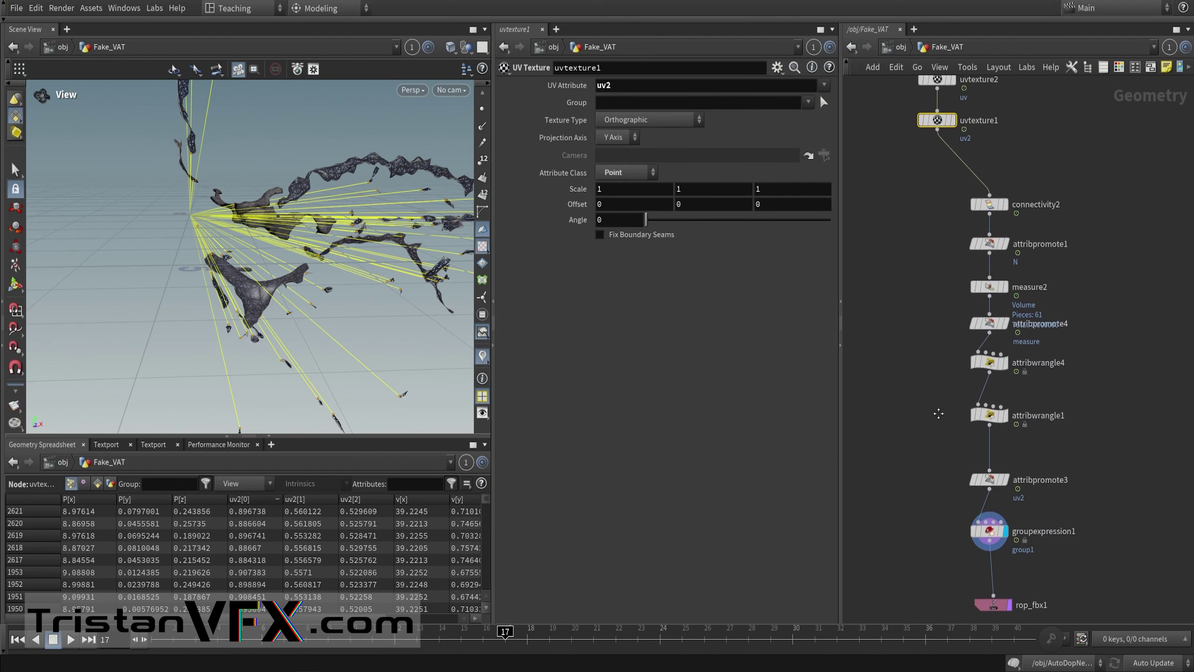
{"action": "scroll", "coordinate": [939, 424], "scroll_direction": "up", "scroll_amount": 2}
{"action": "left_click_drag", "start_coordinate": [939, 452], "coordinate": [1063, 379]}
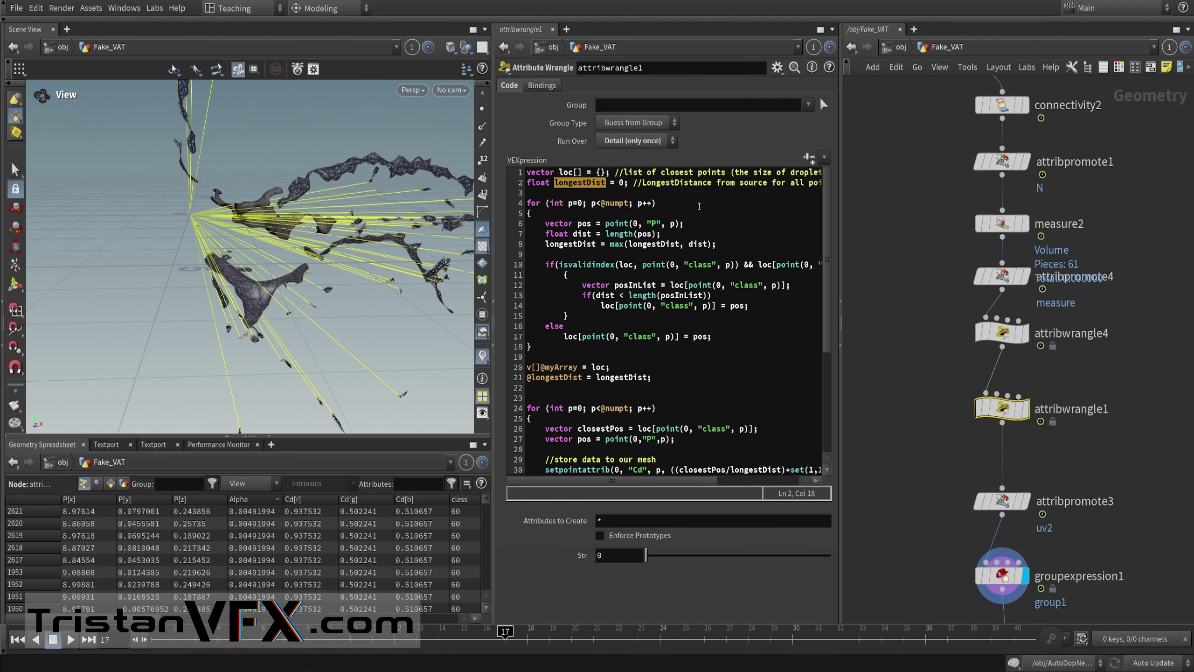
{"action": "left_click_drag", "start_coordinate": [699, 206], "coordinate": [526, 204]}
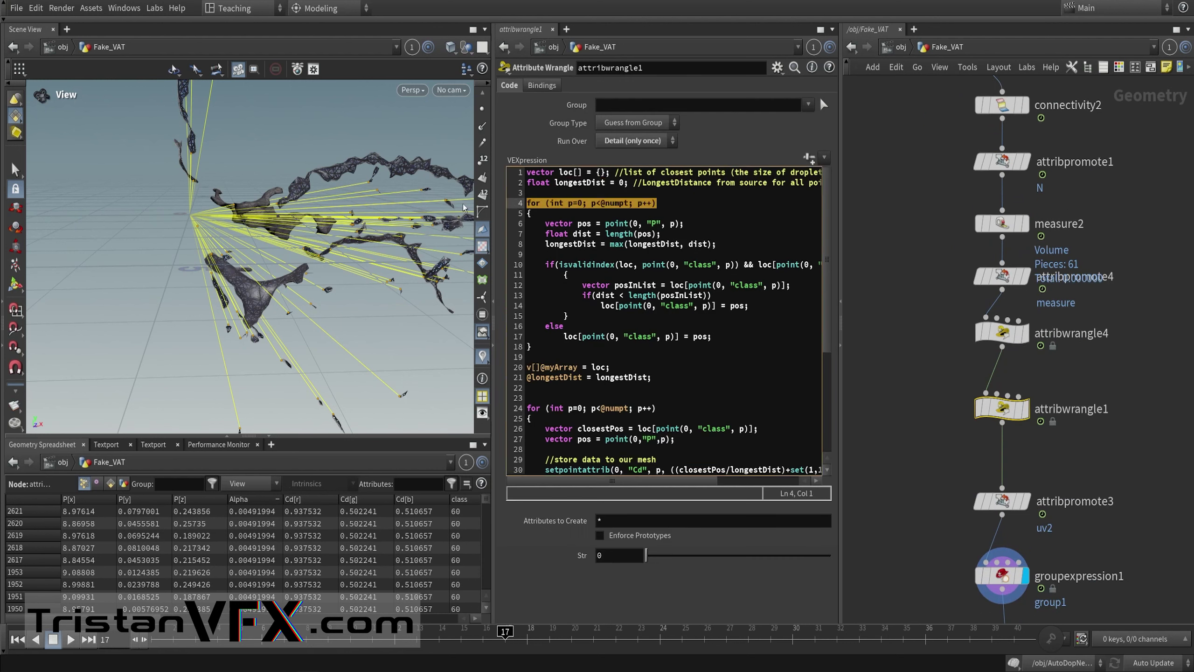
{"action": "left_click", "coordinate": [599, 217]}
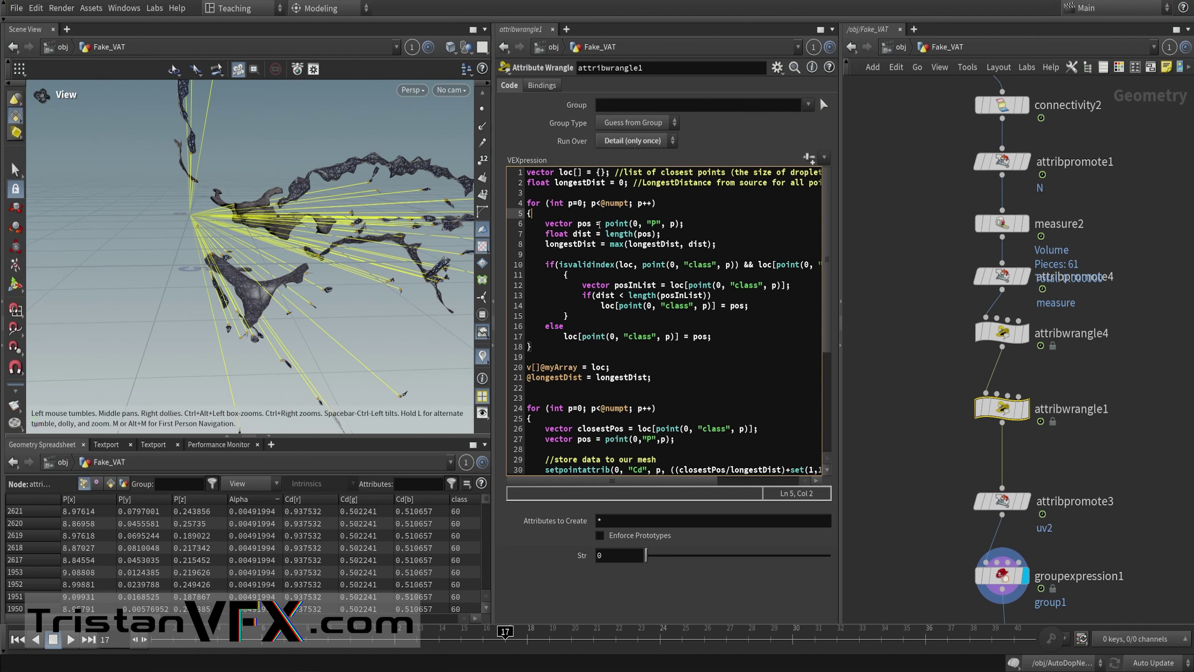
{"action": "double_click", "coordinate": [644, 234]}
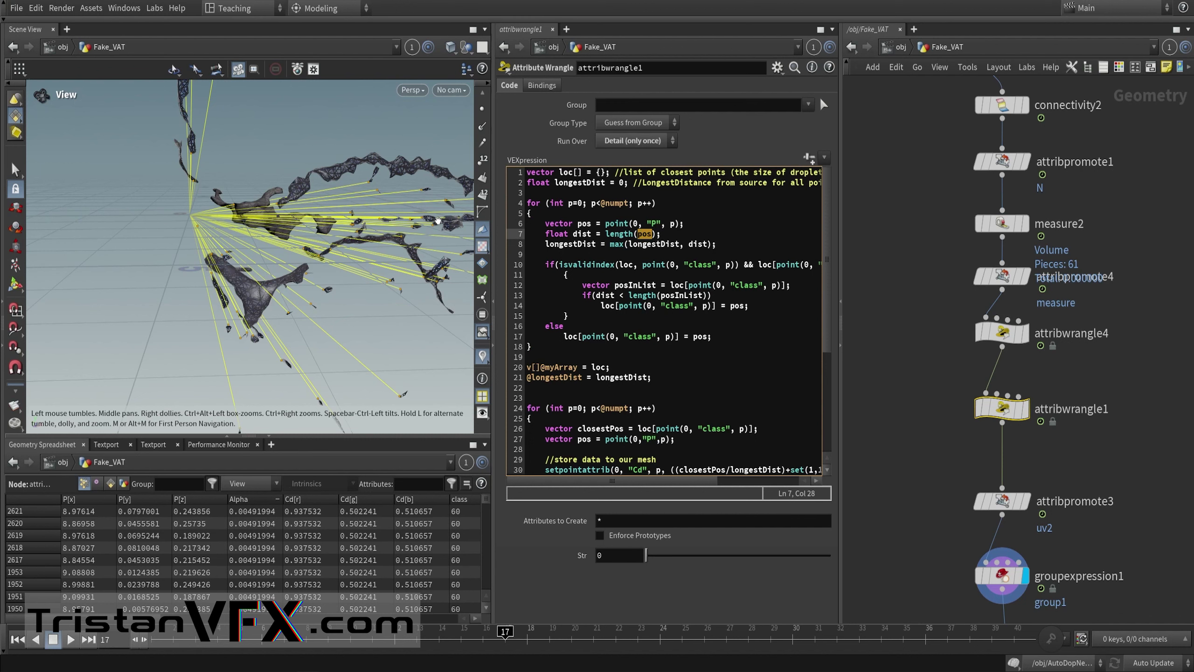
{"action": "double_click", "coordinate": [608, 233]}
{"action": "double_click", "coordinate": [646, 234]}
{"action": "left_click", "coordinate": [643, 244]}
{"action": "double_click", "coordinate": [644, 244]}
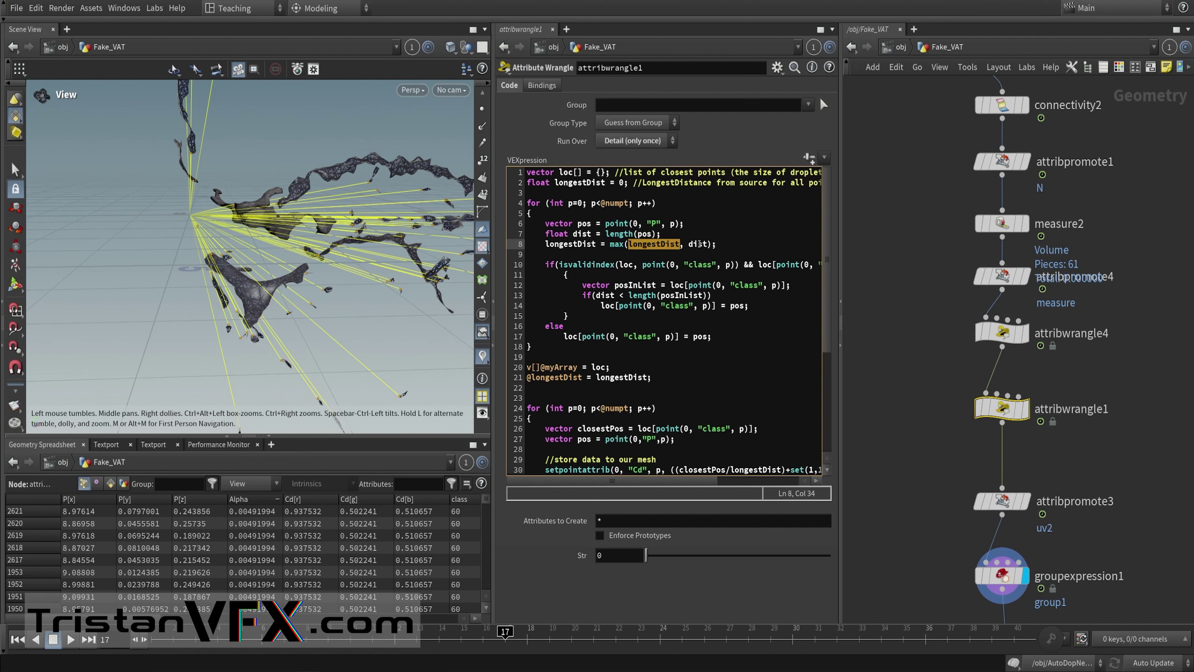
{"action": "double_click", "coordinate": [699, 244]}
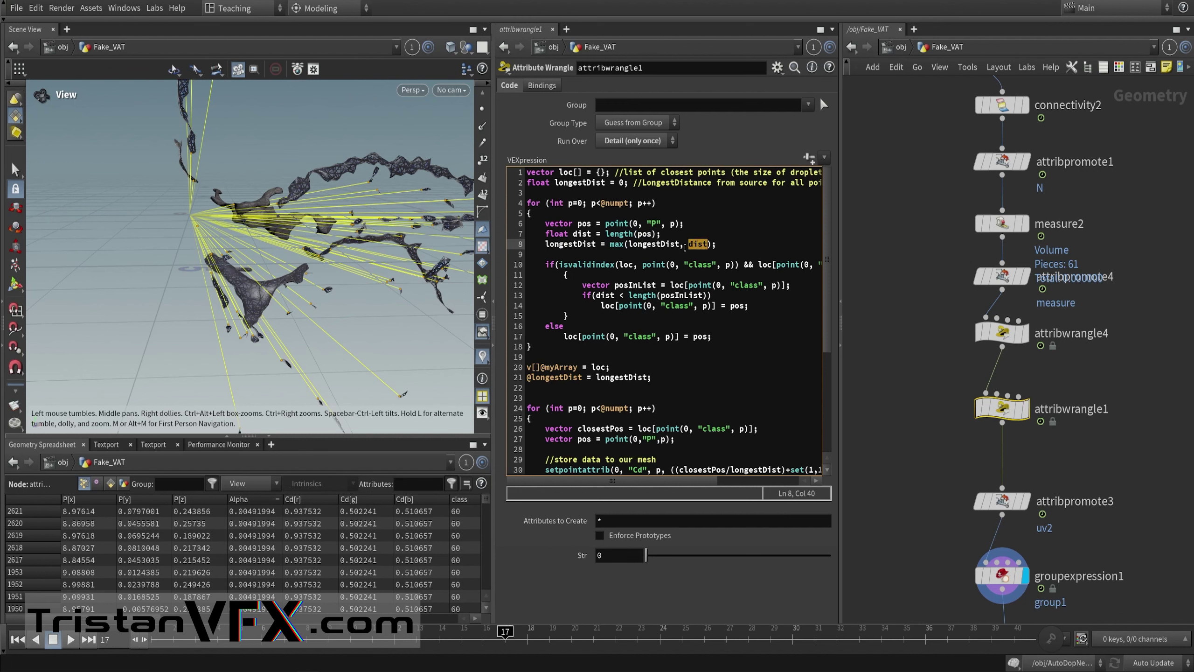
{"action": "double_click", "coordinate": [589, 244]}
{"action": "double_click", "coordinate": [610, 204]}
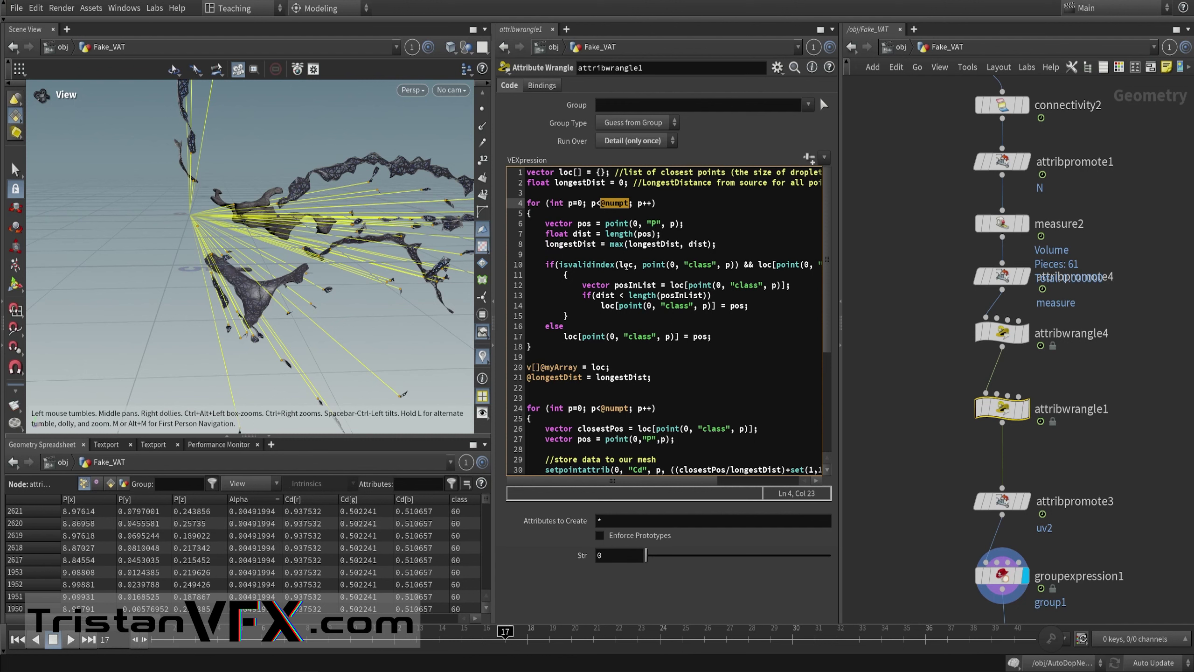
Step: Examine the if condition on line 10, covering isvalidindex on the point's class and the loc entry's comparison with set(0,0,0)
{"action": "left_click_drag", "start_coordinate": [560, 264], "coordinate": [616, 260]}
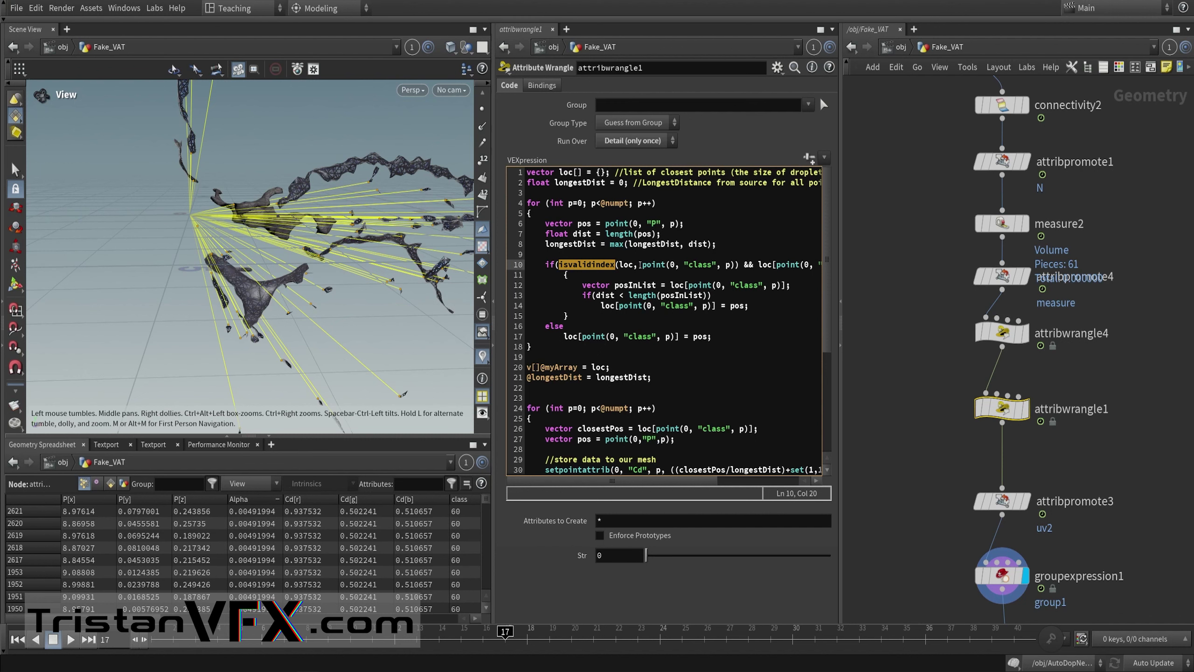
{"action": "left_click_drag", "start_coordinate": [643, 265], "coordinate": [718, 265]}
{"action": "double_click", "coordinate": [699, 265]}
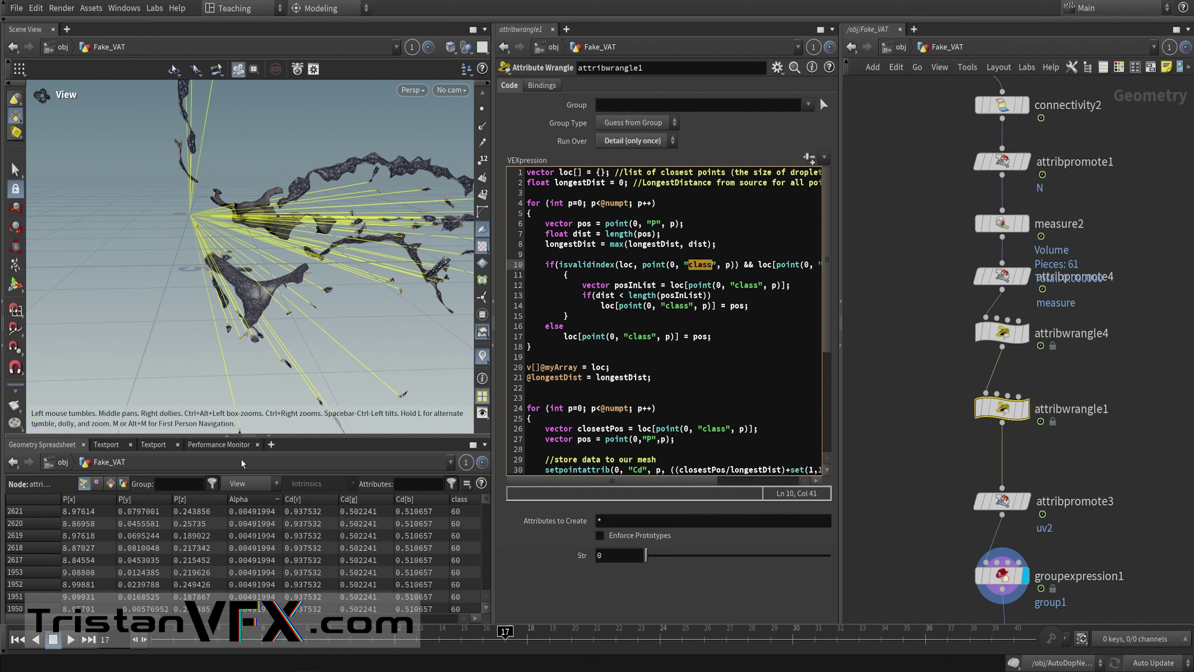
{"action": "scroll", "coordinate": [169, 551], "scroll_direction": "down", "scroll_amount": 1}
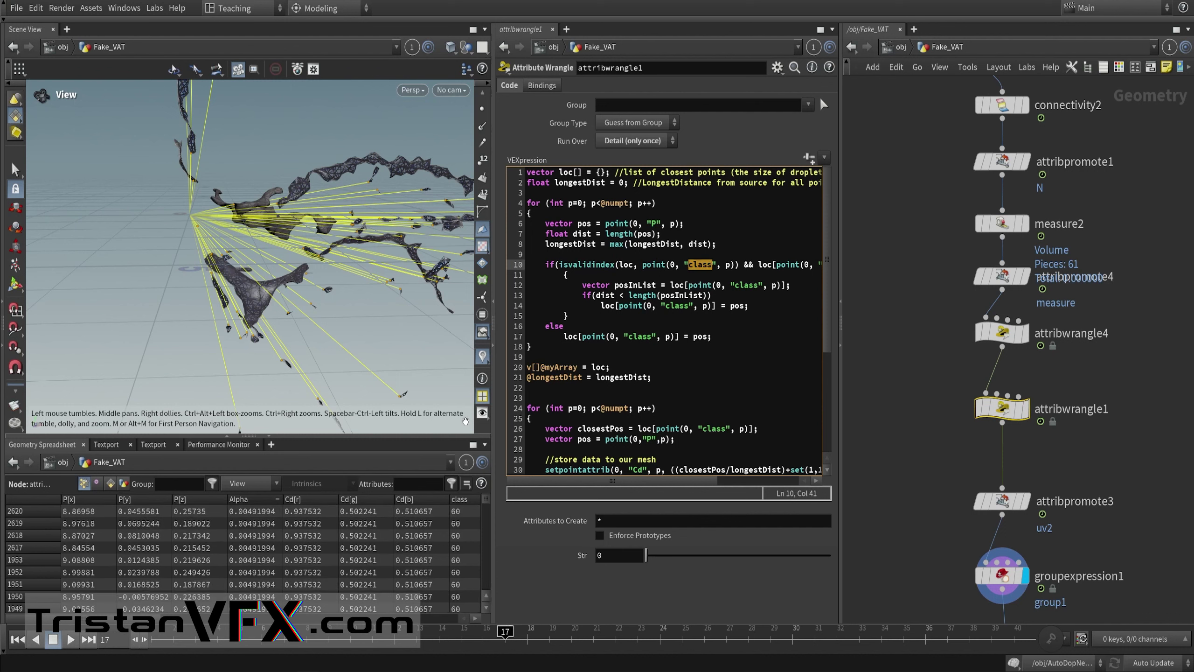
{"action": "double_click", "coordinate": [728, 265]}
{"action": "left_click_drag", "start_coordinate": [667, 480], "coordinate": [761, 451]}
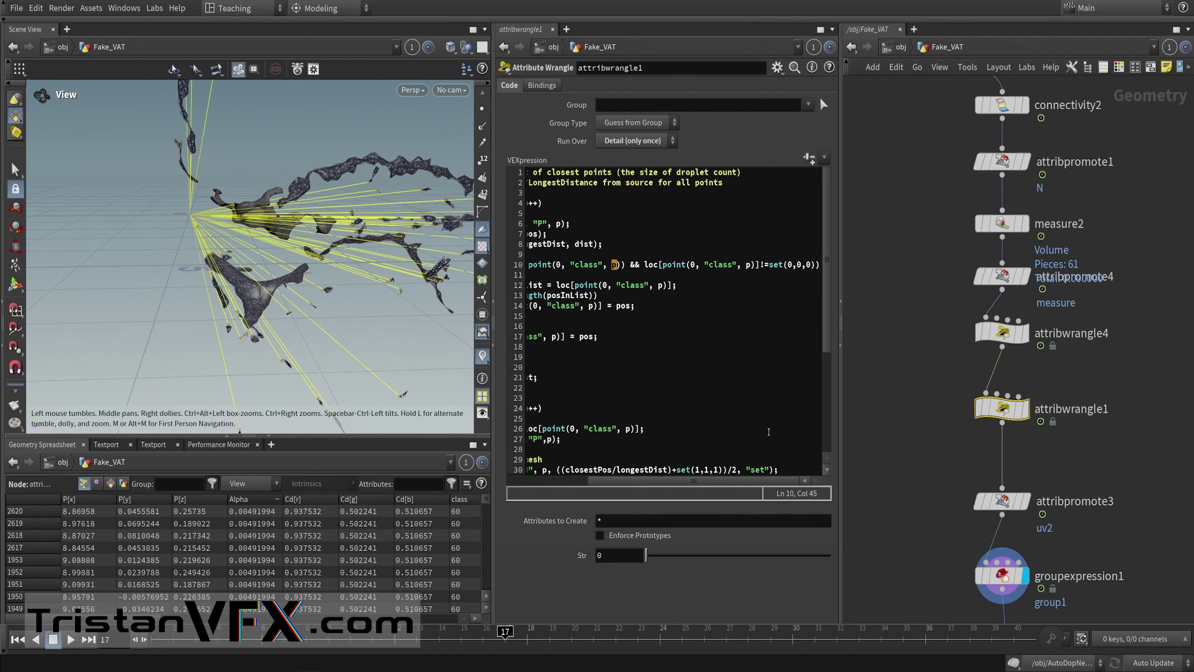
{"action": "left_click_drag", "start_coordinate": [644, 265], "coordinate": [816, 264]}
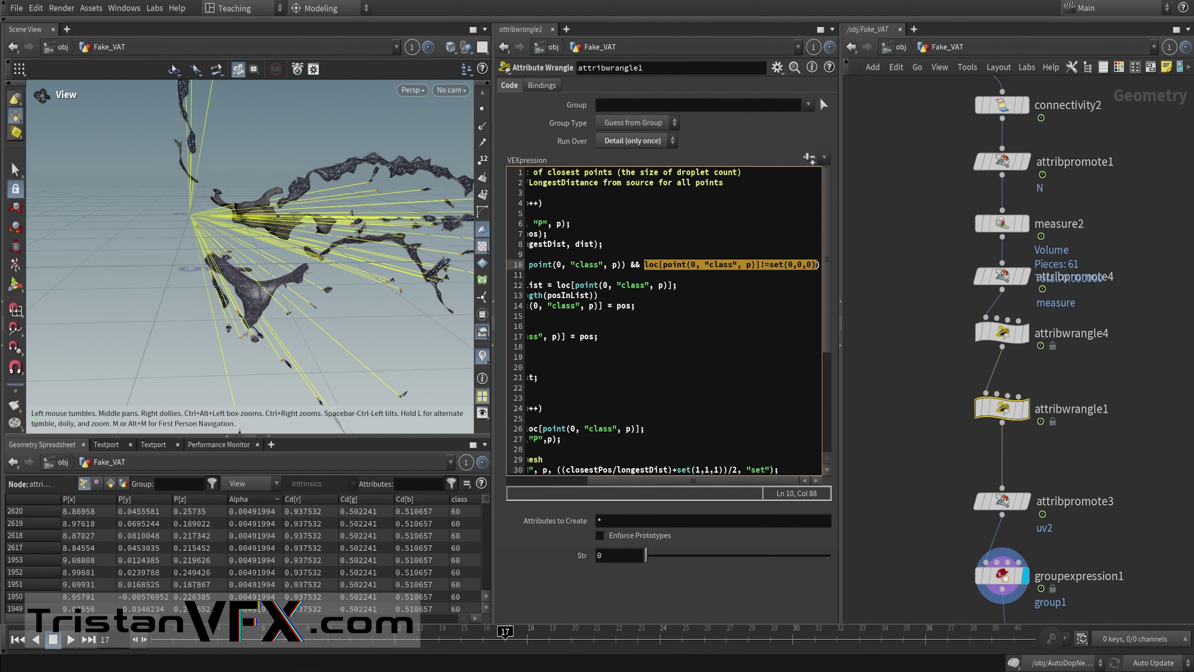
Step: Examine how posInList is read from loc by class and how dist is compared with length(posInList)
{"action": "left_click_drag", "start_coordinate": [685, 480], "coordinate": [618, 479]}
{"action": "left_click_drag", "start_coordinate": [571, 284], "coordinate": [597, 283]}
{"action": "left_click", "coordinate": [577, 285]}
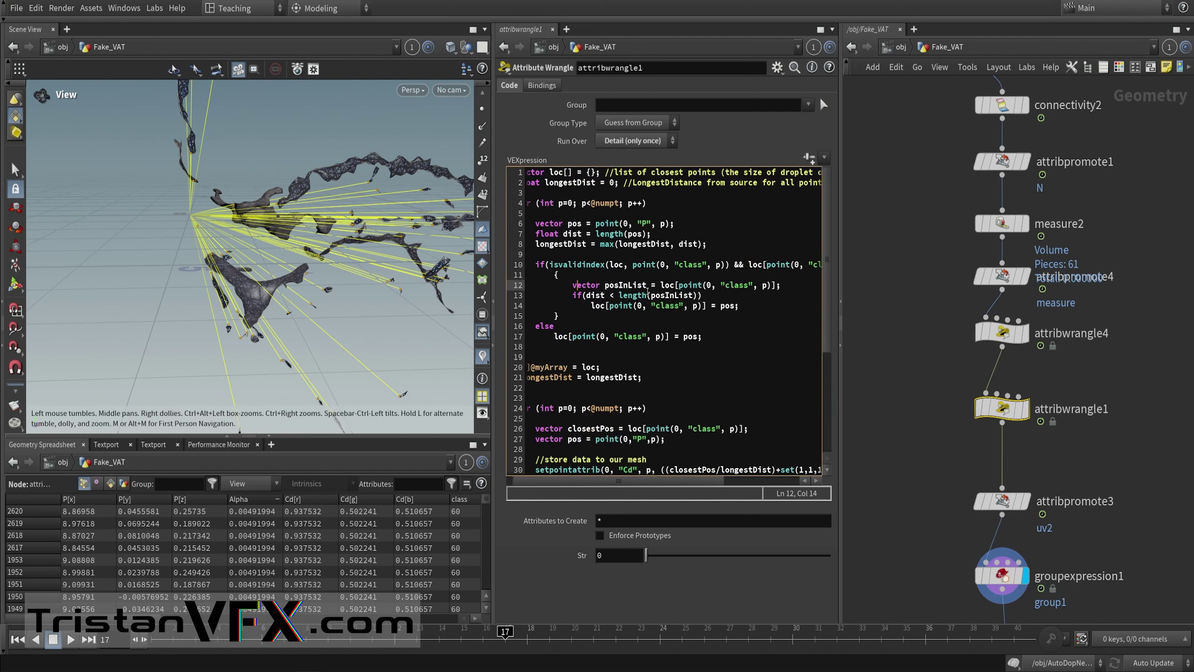
{"action": "left_click_drag", "start_coordinate": [563, 285], "coordinate": [775, 289]}
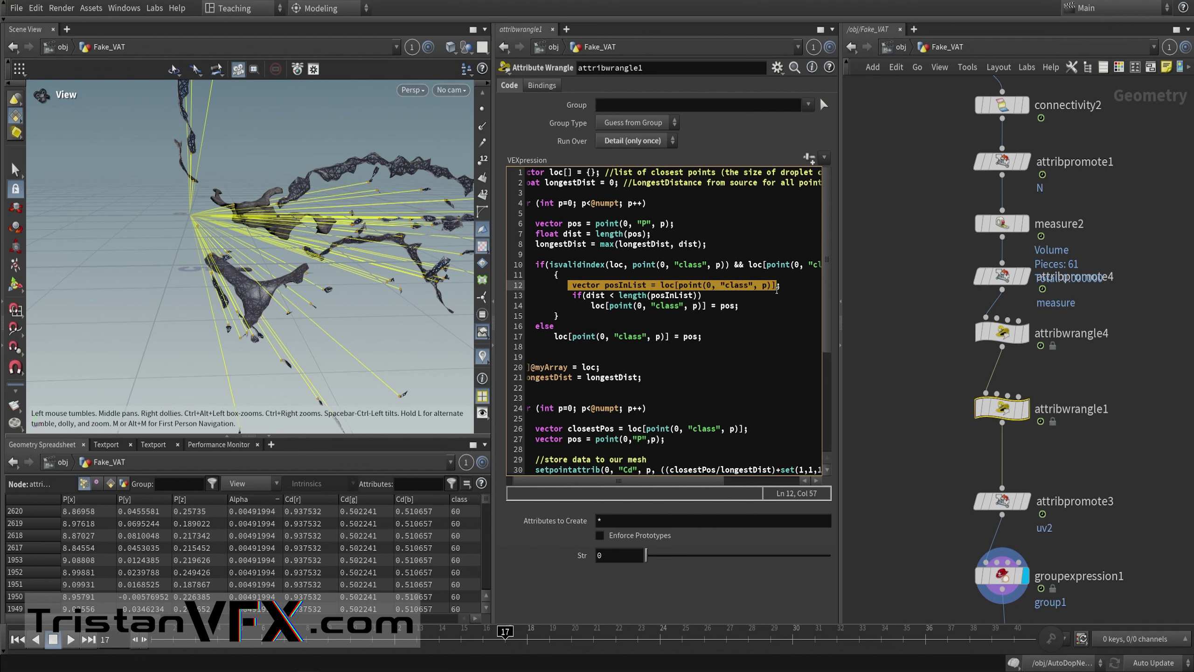
{"action": "left_click_drag", "start_coordinate": [568, 296], "coordinate": [697, 292]}
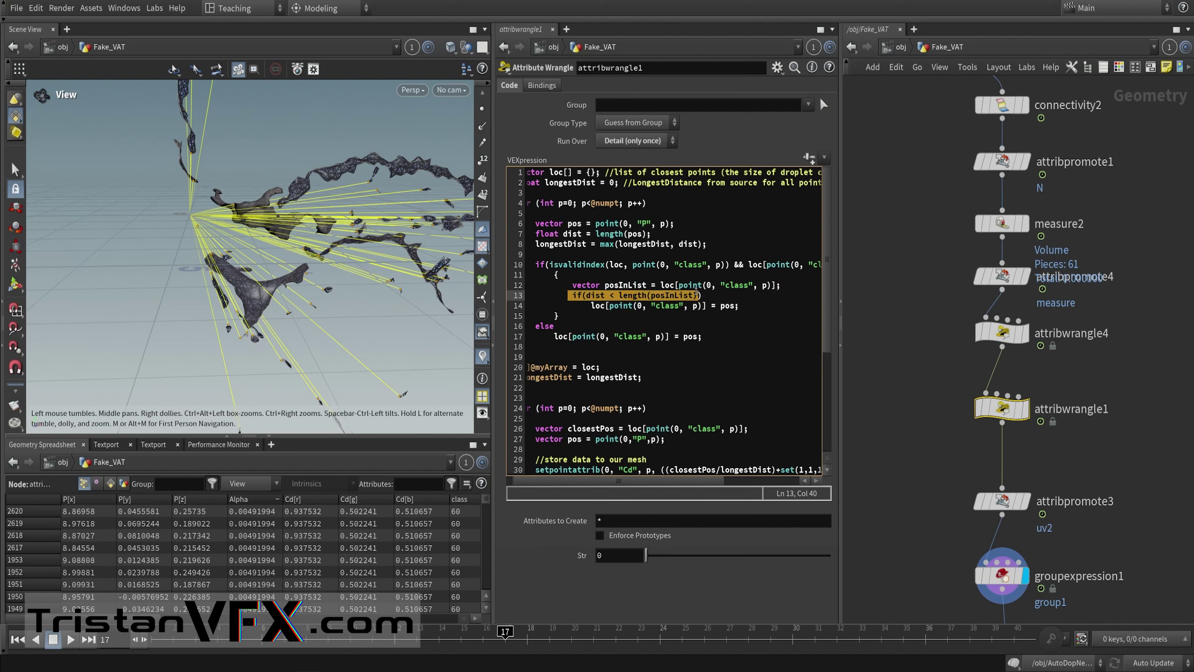
{"action": "double_click", "coordinate": [588, 296]}
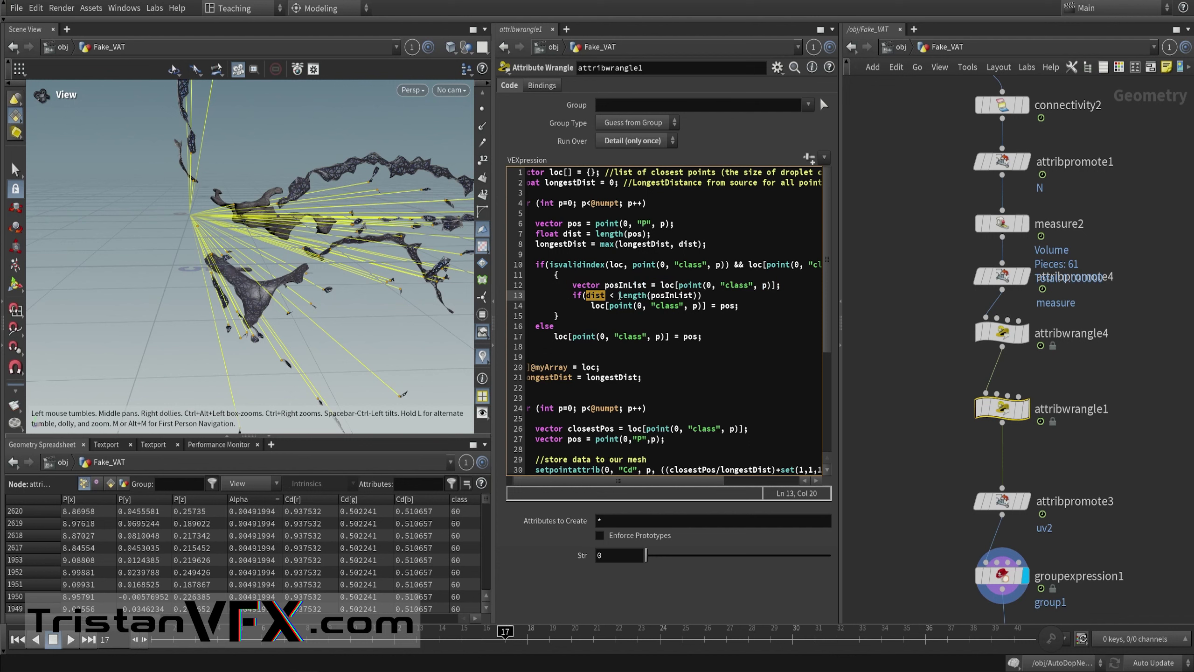
{"action": "left_click_drag", "start_coordinate": [619, 295], "coordinate": [690, 295]}
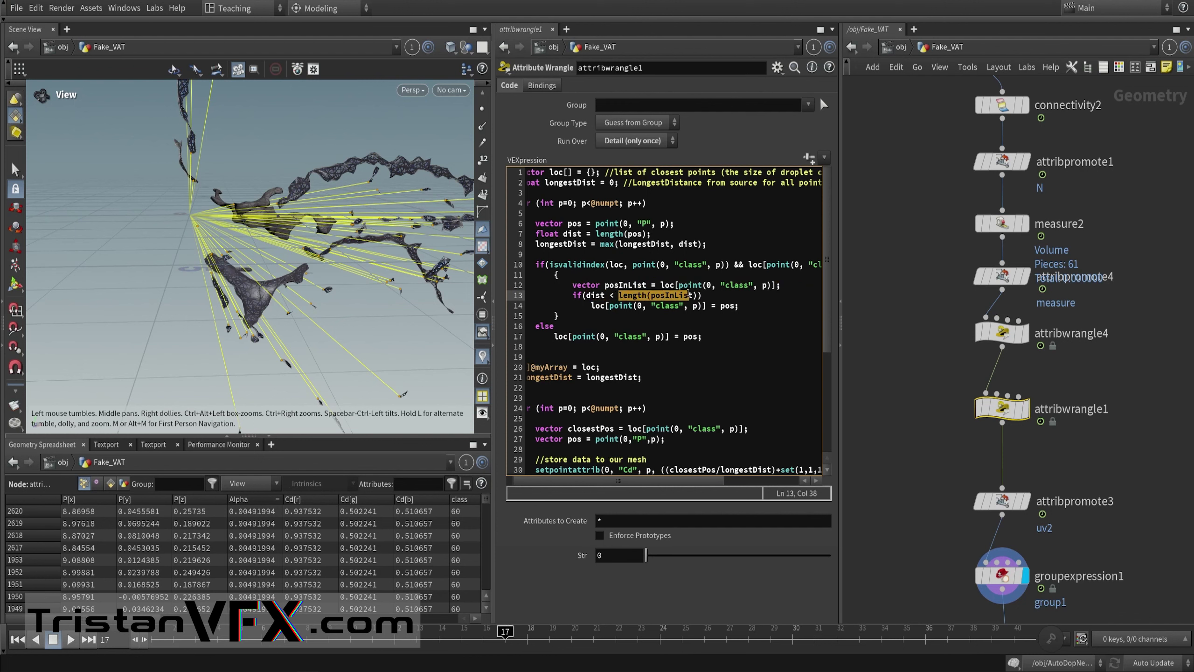
Step: Examine the line 14 assignment that stores pos in the loc array for the point's class
{"action": "left_click_drag", "start_coordinate": [590, 305], "coordinate": [749, 309]}
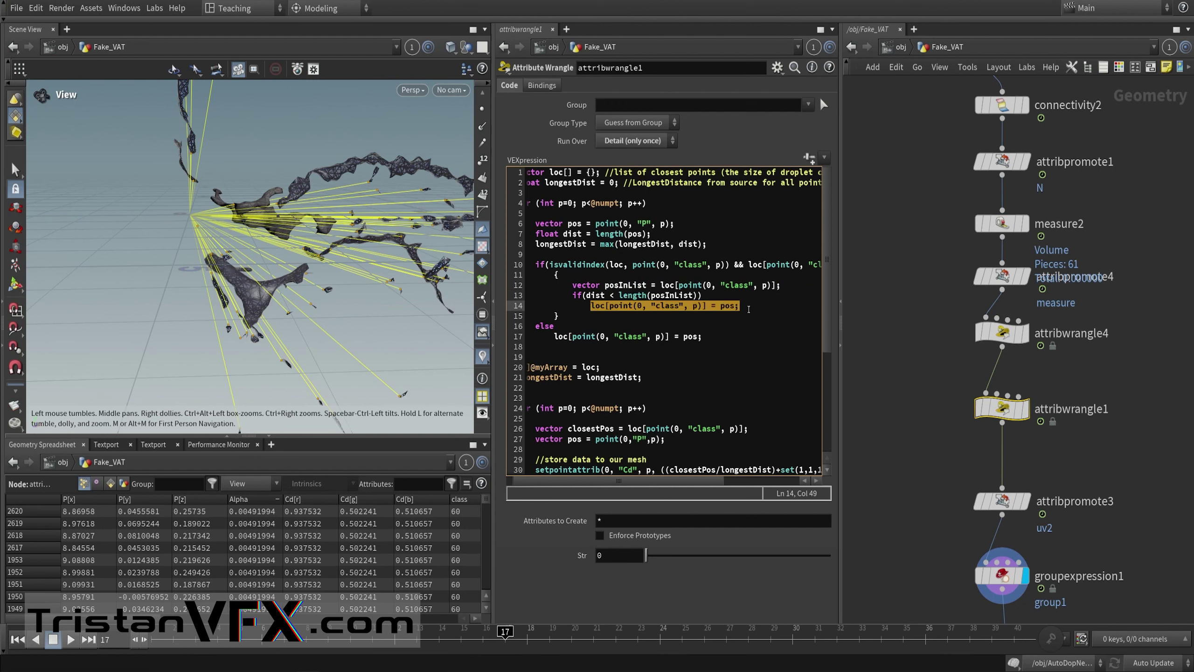
{"action": "double_click", "coordinate": [722, 306]}
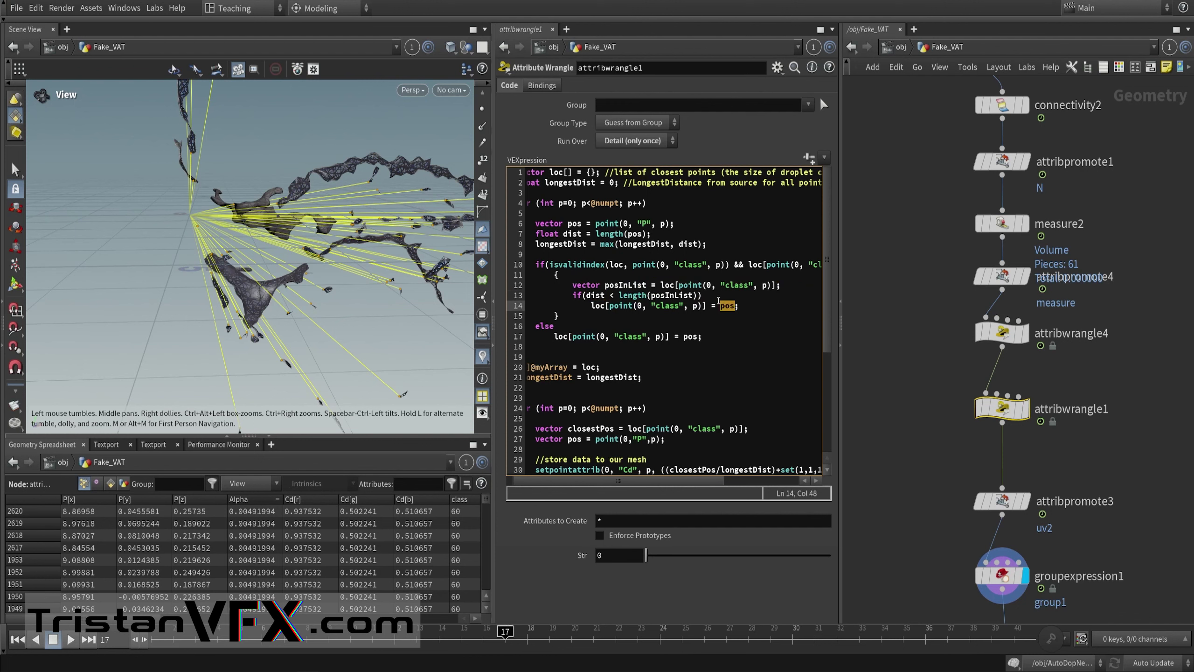
{"action": "left_click", "coordinate": [558, 172]}
{"action": "left_click_drag", "start_coordinate": [559, 172], "coordinate": [564, 173]}
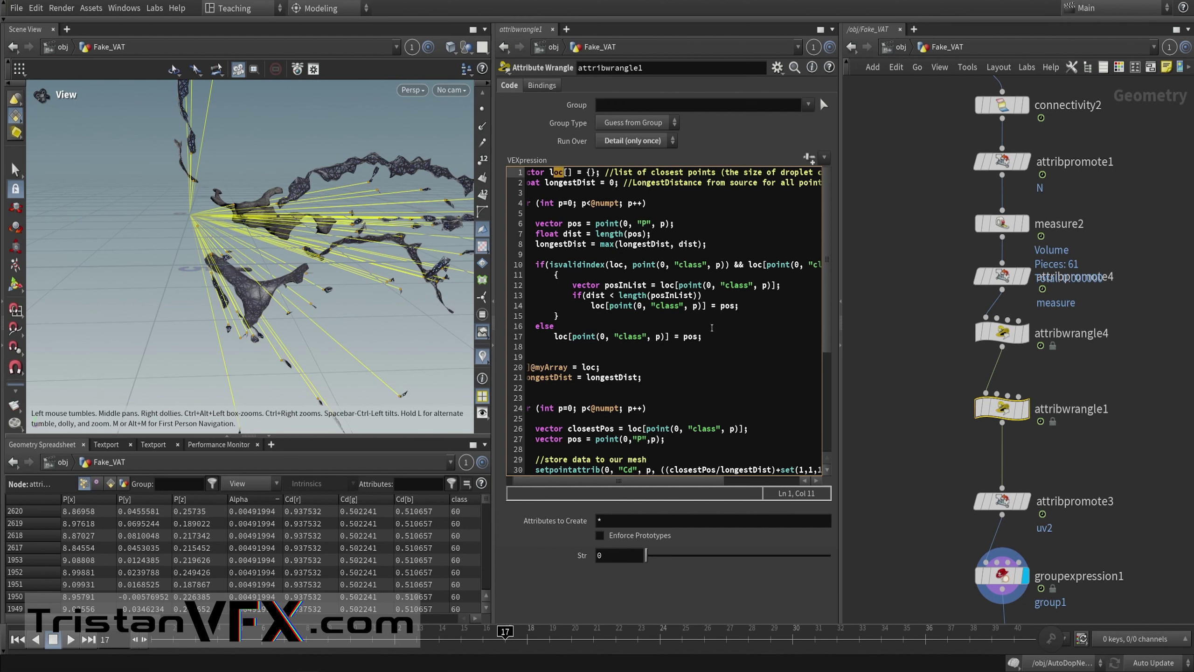
{"action": "double_click", "coordinate": [726, 306]}
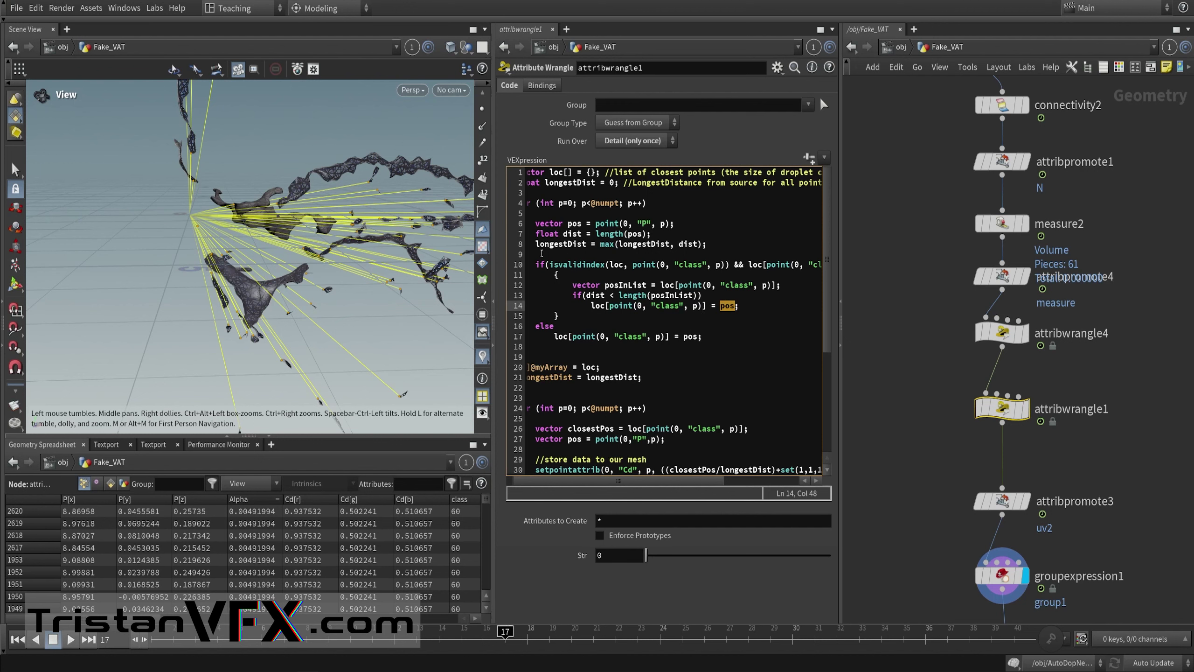
Step: Examine the else branch that assigns pos to the class entry in loc when the isvalidindex condition is not met
{"action": "left_click_drag", "start_coordinate": [547, 265], "coordinate": [632, 265]}
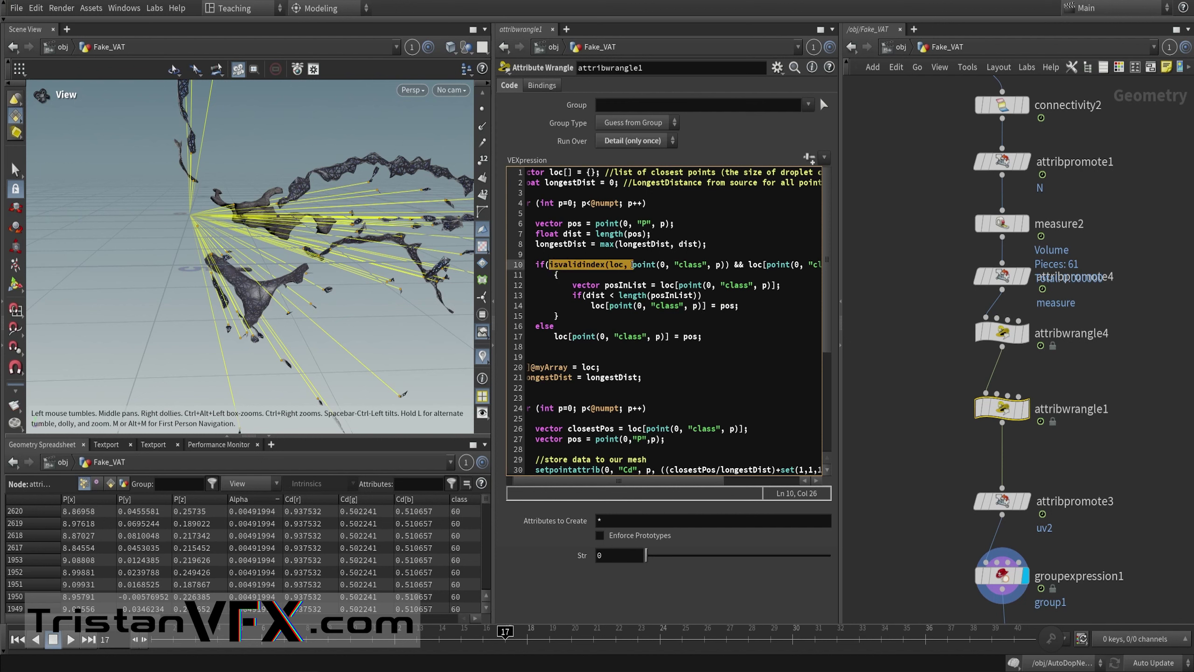
{"action": "double_click", "coordinate": [540, 326]}
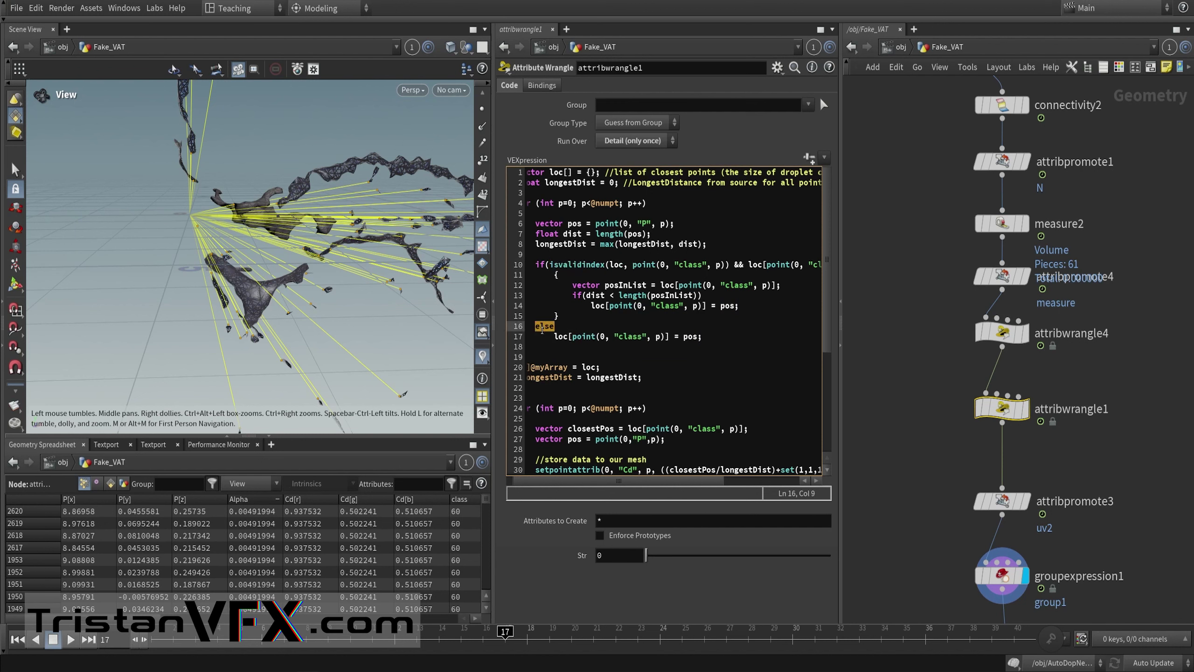
{"action": "left_click_drag", "start_coordinate": [553, 337], "coordinate": [665, 336]}
{"action": "double_click", "coordinate": [627, 336]}
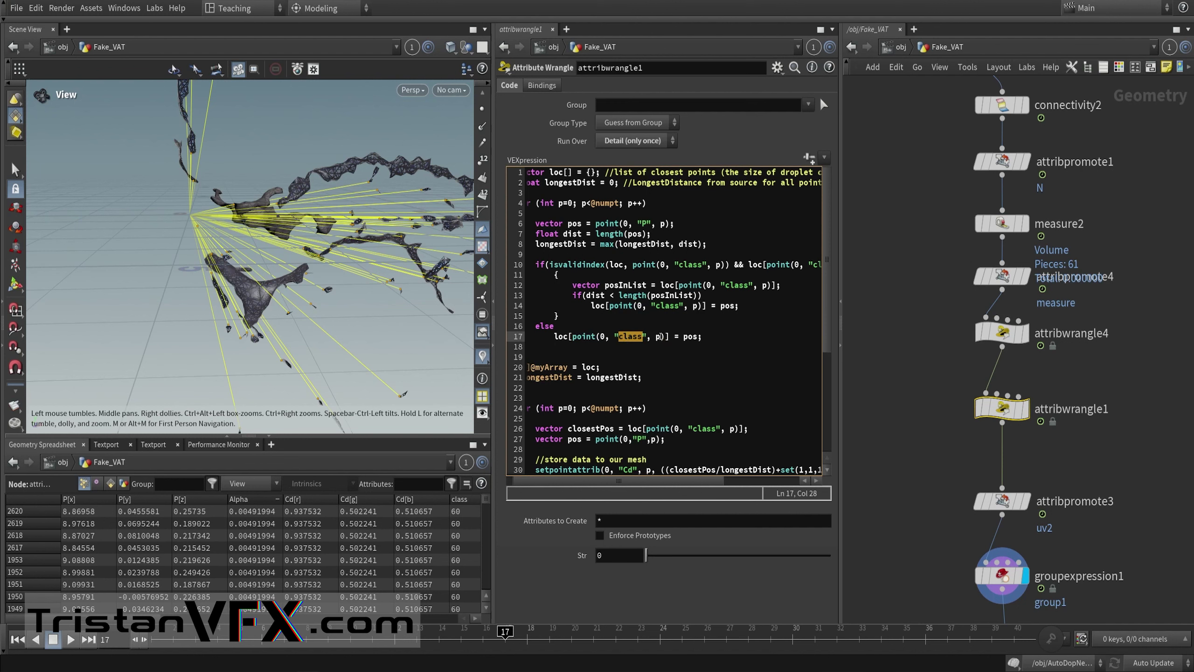
{"action": "left_click_drag", "start_coordinate": [661, 336], "coordinate": [699, 336]}
{"action": "double_click", "coordinate": [637, 336]}
{"action": "scroll", "coordinate": [628, 376], "scroll_direction": "down", "scroll_amount": 1}
{"action": "left_click_drag", "start_coordinate": [638, 480], "coordinate": [631, 482]}
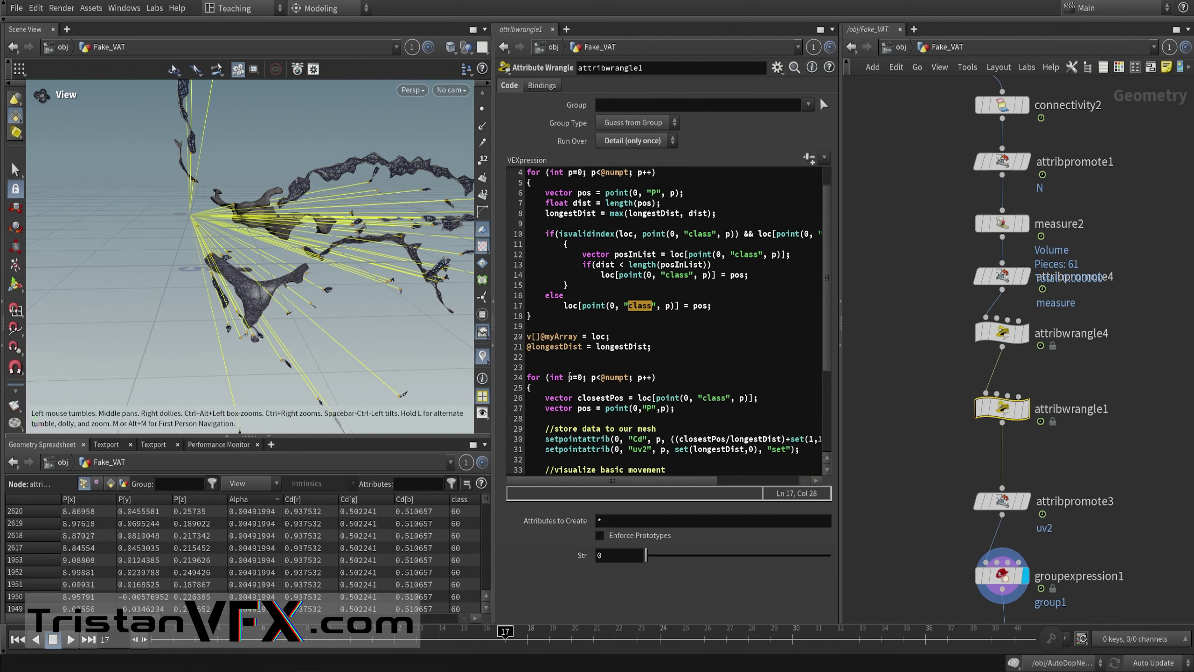
Step: Examine the myArray and longestDist assignments on lines 20 and 21 alongside their detail attributes in the geometry spreadsheet
{"action": "left_click_drag", "start_coordinate": [615, 338], "coordinate": [529, 340]}
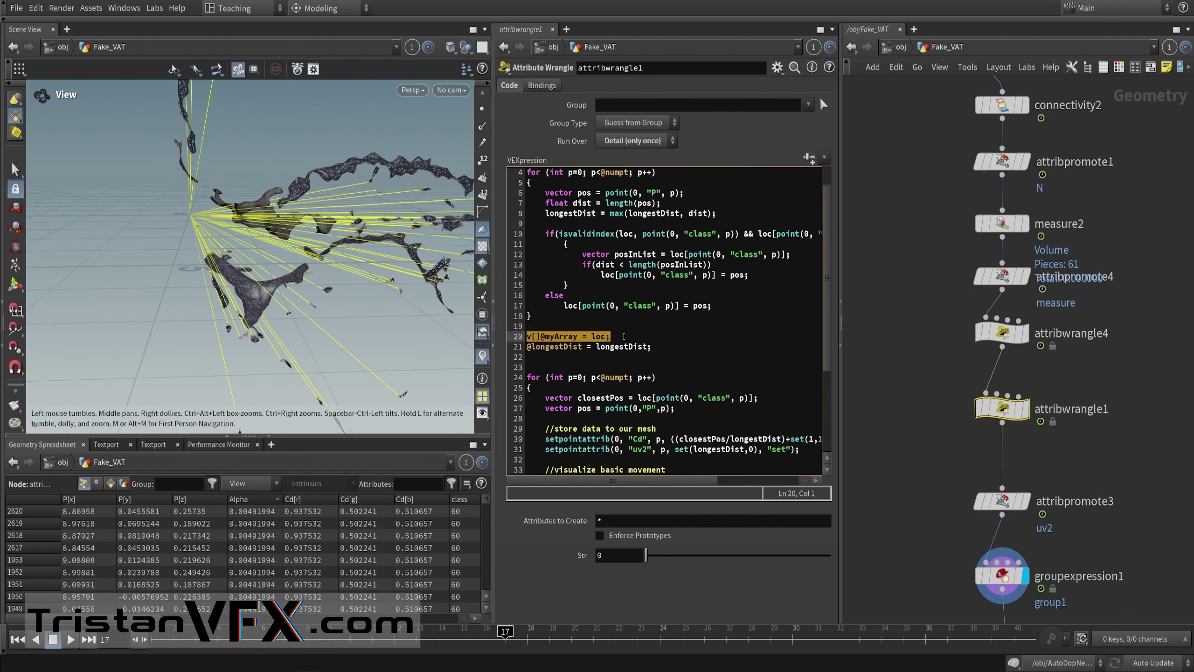
{"action": "left_click", "coordinate": [124, 485]}
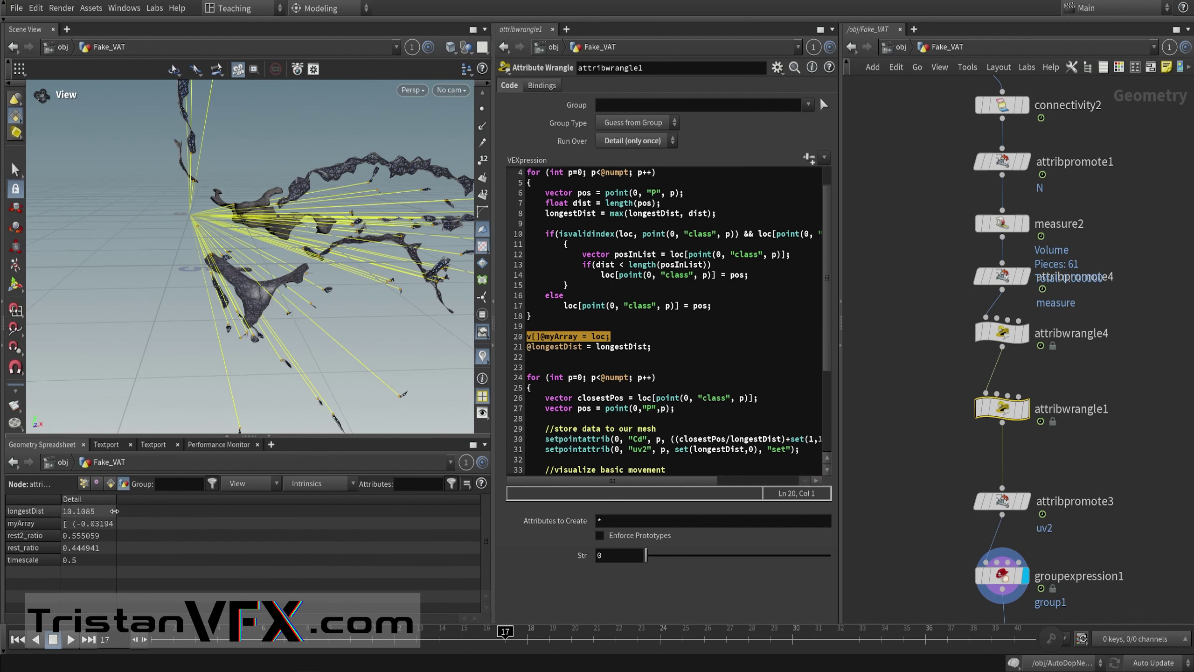
{"action": "left_click_drag", "start_coordinate": [117, 501], "coordinate": [473, 503]}
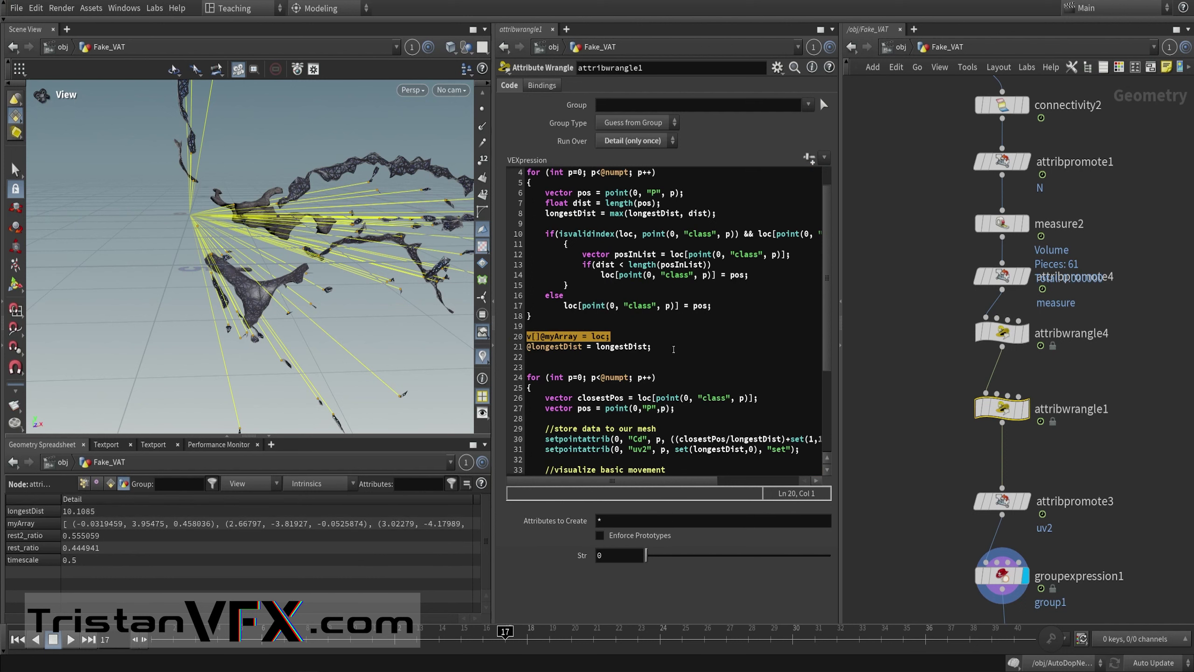
{"action": "left_click_drag", "start_coordinate": [674, 349], "coordinate": [597, 348]}
{"action": "double_click", "coordinate": [566, 347]}
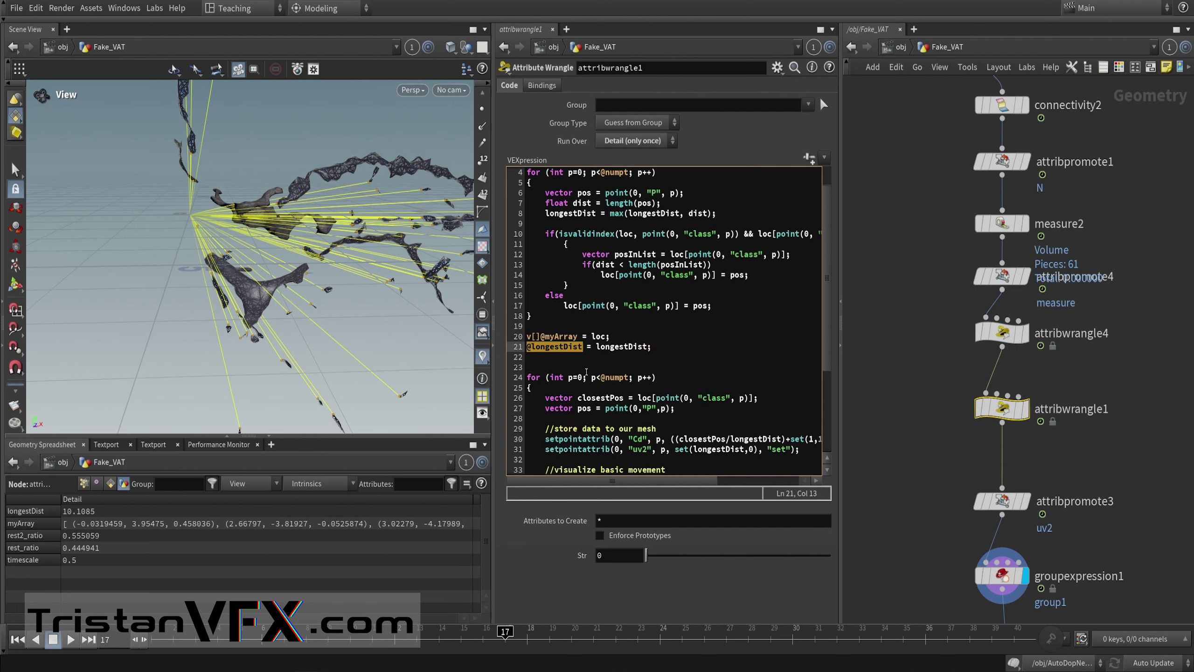
Step: Examine the second for loop's closestPos and pos declarations, read from loc by class and from the point's P attribute
{"action": "scroll", "coordinate": [575, 364], "scroll_direction": "down", "scroll_amount": 3}
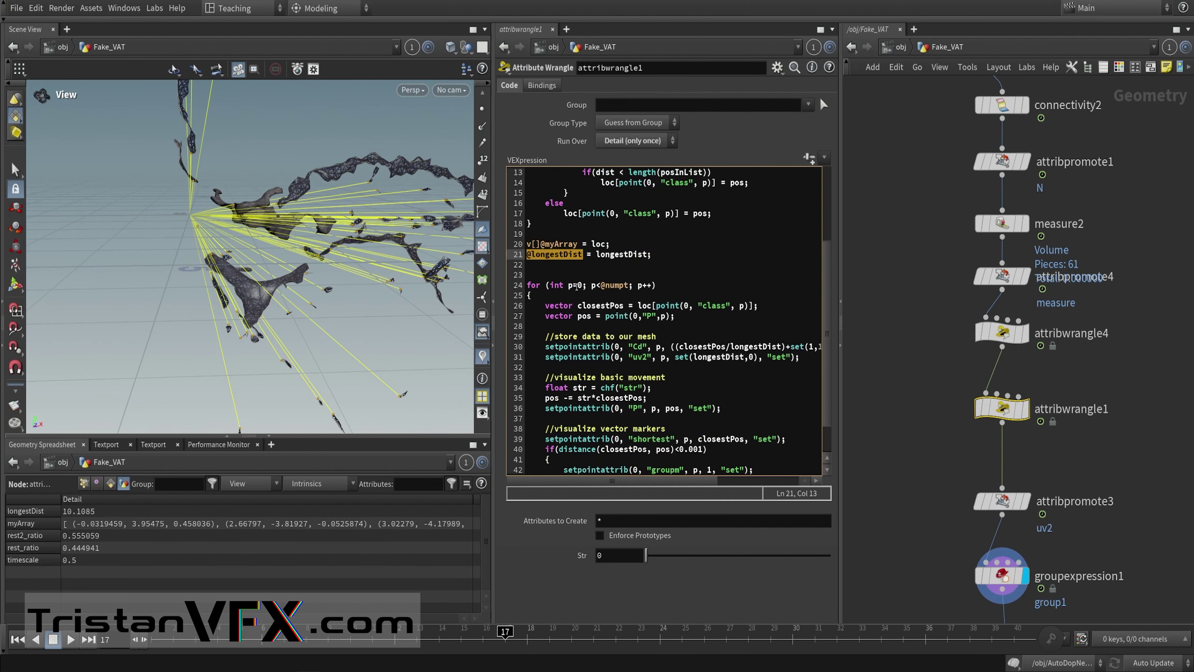
{"action": "scroll", "coordinate": [577, 287], "scroll_direction": "down", "scroll_amount": 1}
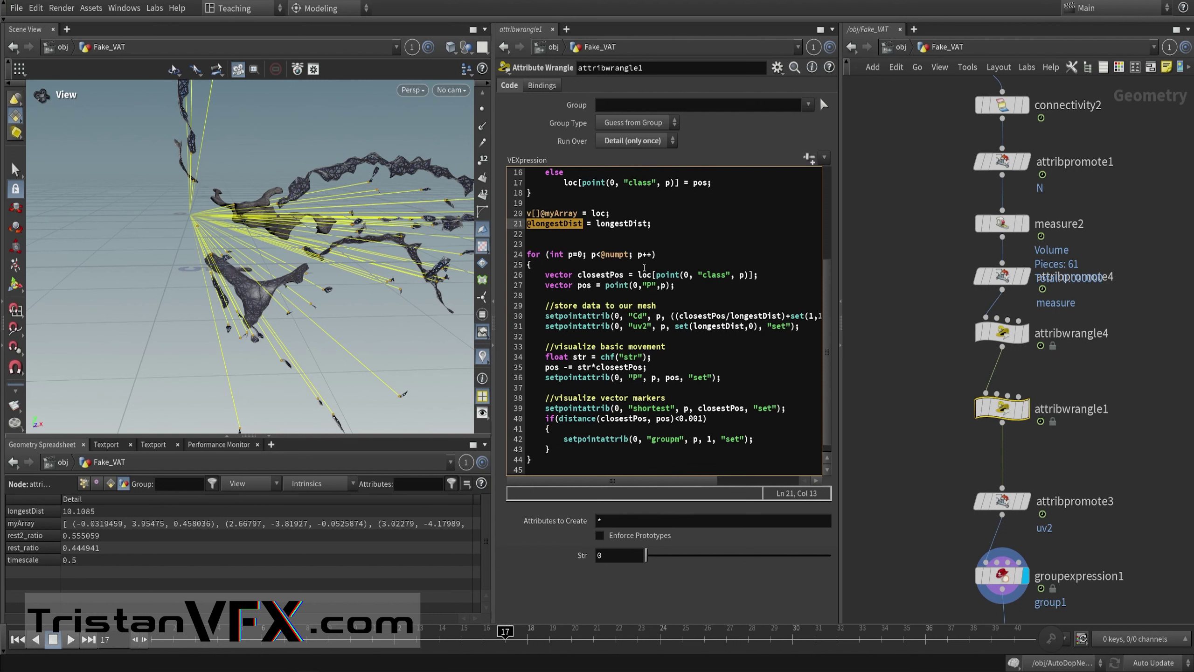
{"action": "left_click_drag", "start_coordinate": [526, 264], "coordinate": [522, 255]}
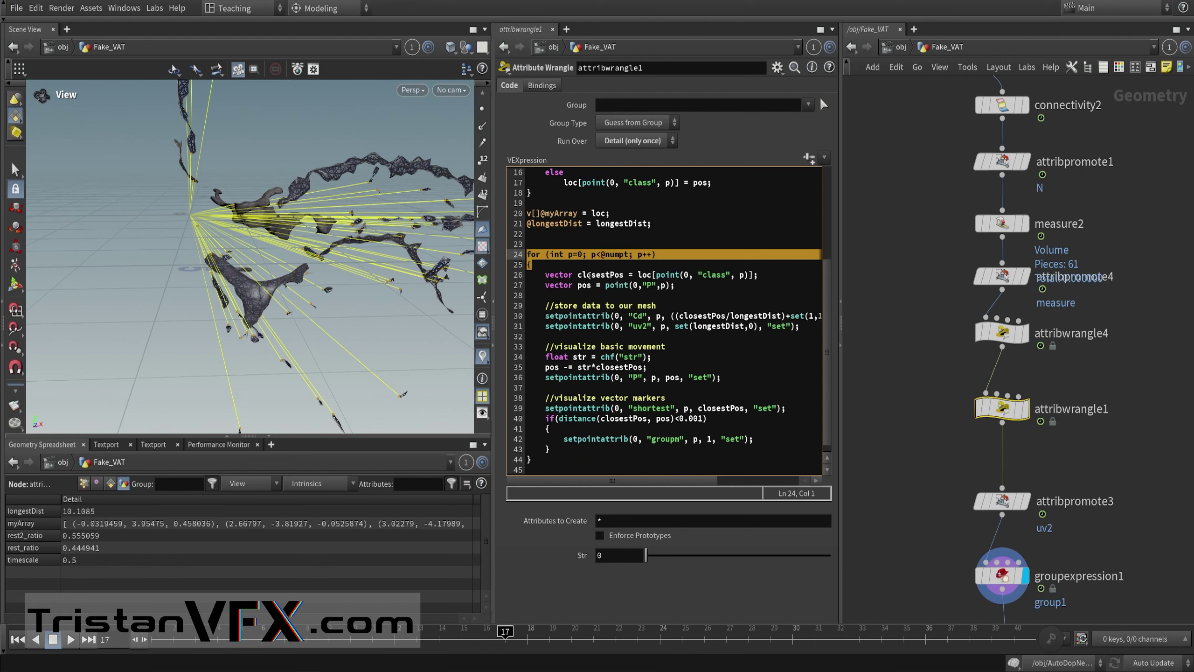
{"action": "double_click", "coordinate": [592, 276]}
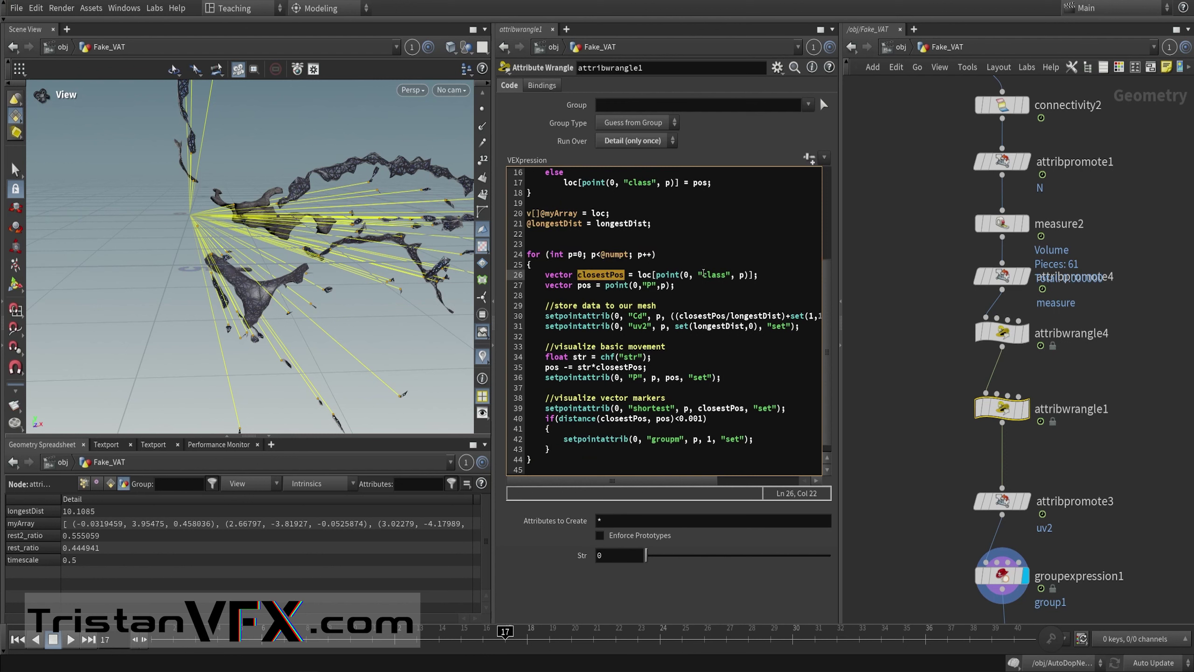
{"action": "left_click_drag", "start_coordinate": [637, 276], "coordinate": [751, 274]}
{"action": "left_click_drag", "start_coordinate": [603, 290], "coordinate": [675, 285]}
{"action": "left_click", "coordinate": [596, 285]}
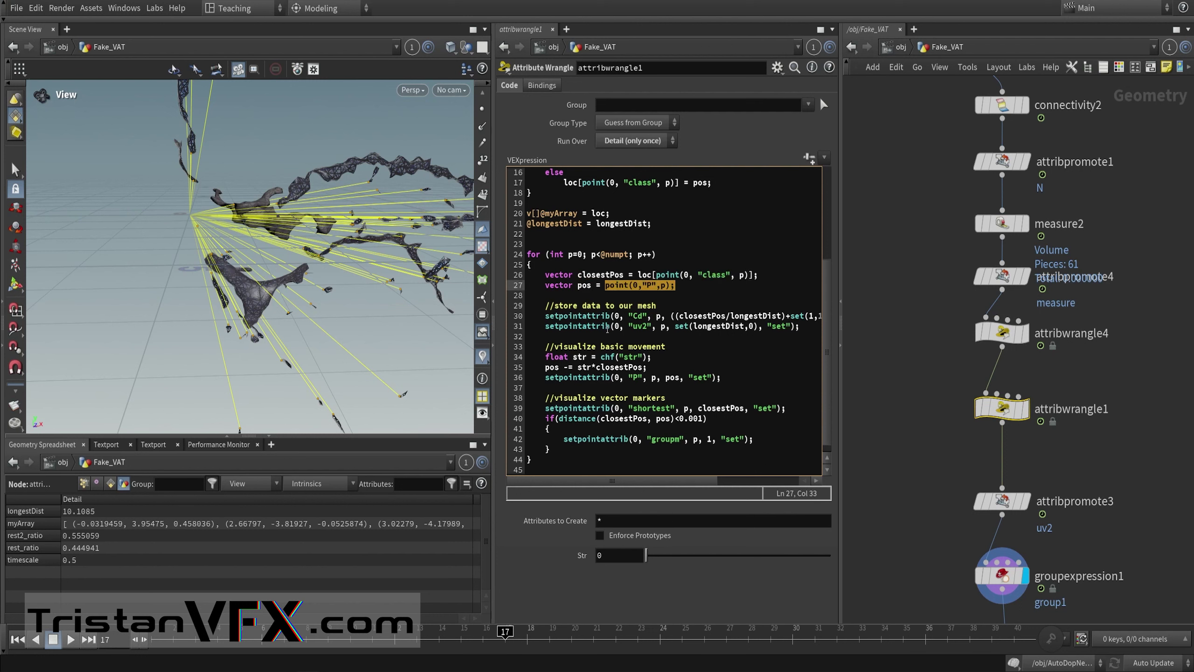
Step: Examine the line 30 Cd assignment, covering closestPos divided by longestDist, the addition of set(1,1,1), and the division by 2
{"action": "left_click_drag", "start_coordinate": [620, 483], "coordinate": [628, 480]}
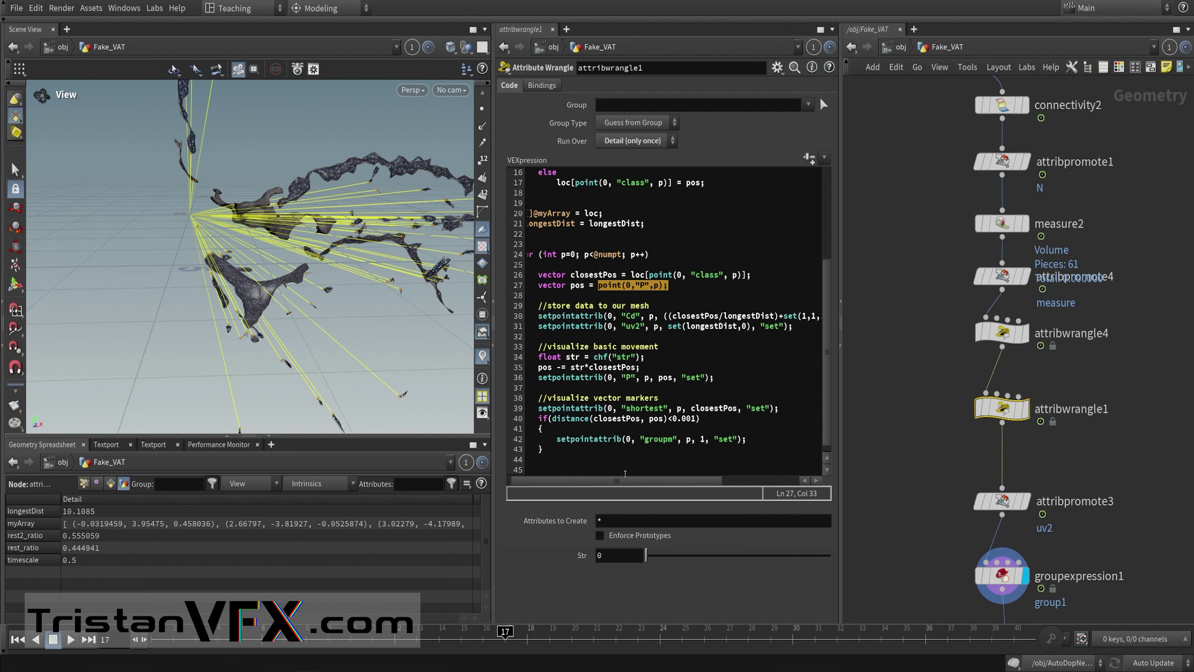
{"action": "left_click_drag", "start_coordinate": [539, 316], "coordinate": [672, 316]}
{"action": "left_click", "coordinate": [687, 315]}
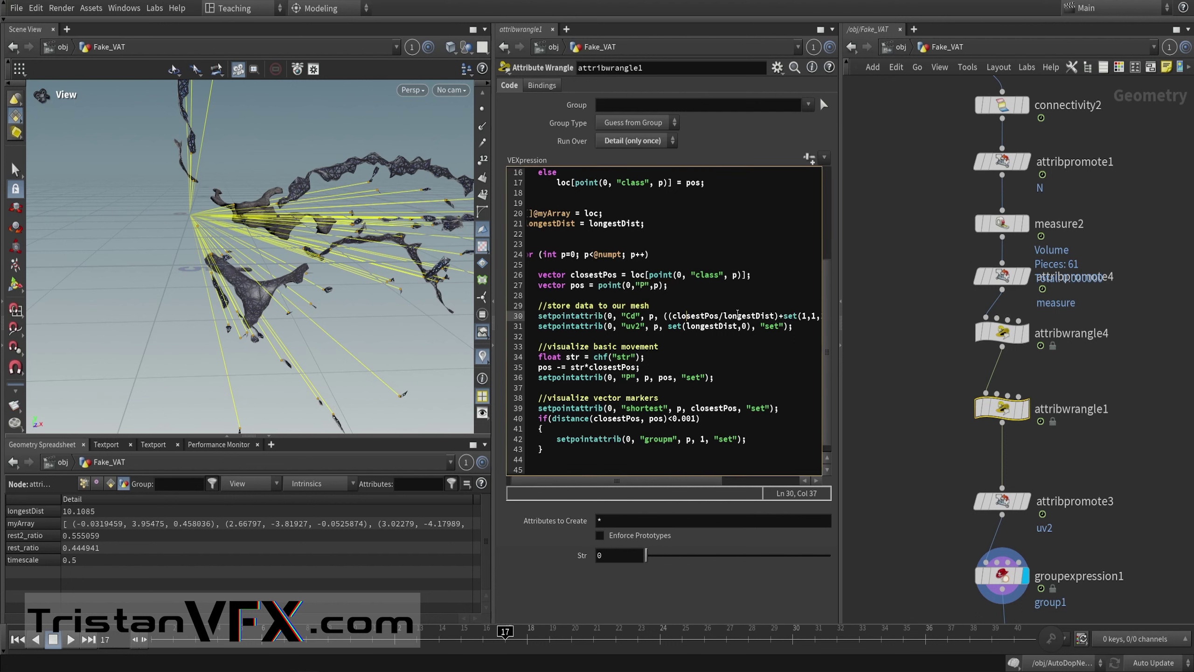
{"action": "double_click", "coordinate": [744, 315]}
{"action": "scroll", "coordinate": [700, 474], "scroll_direction": "right", "scroll_amount": 3}
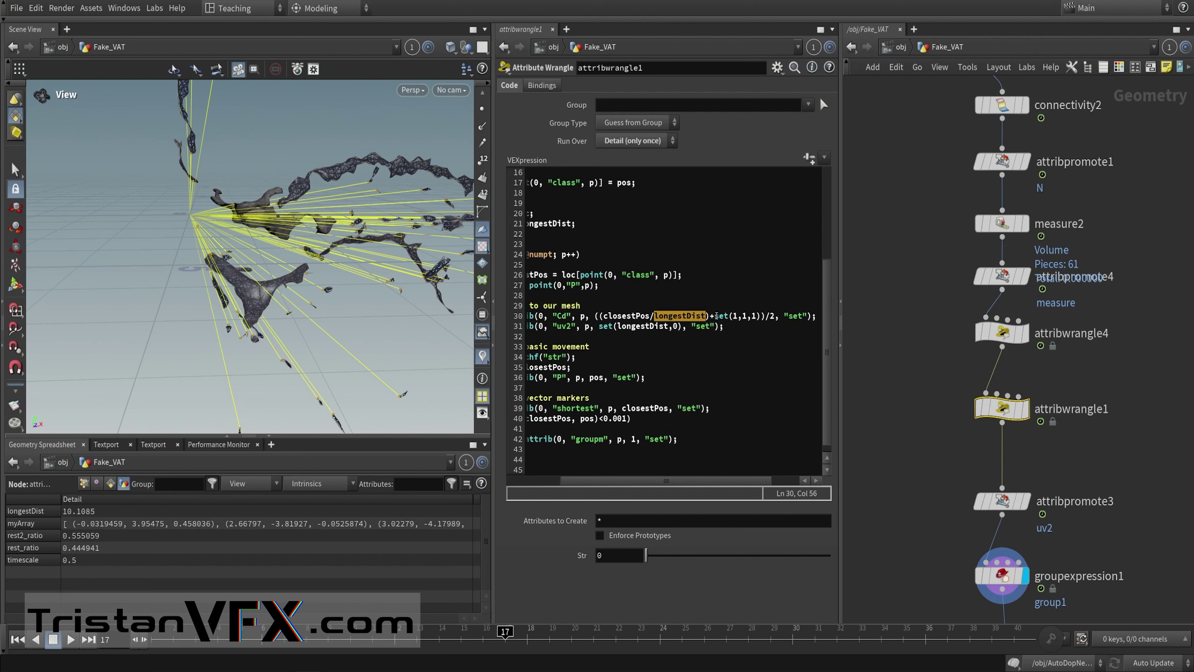
{"action": "left_click_drag", "start_coordinate": [715, 316], "coordinate": [779, 317]}
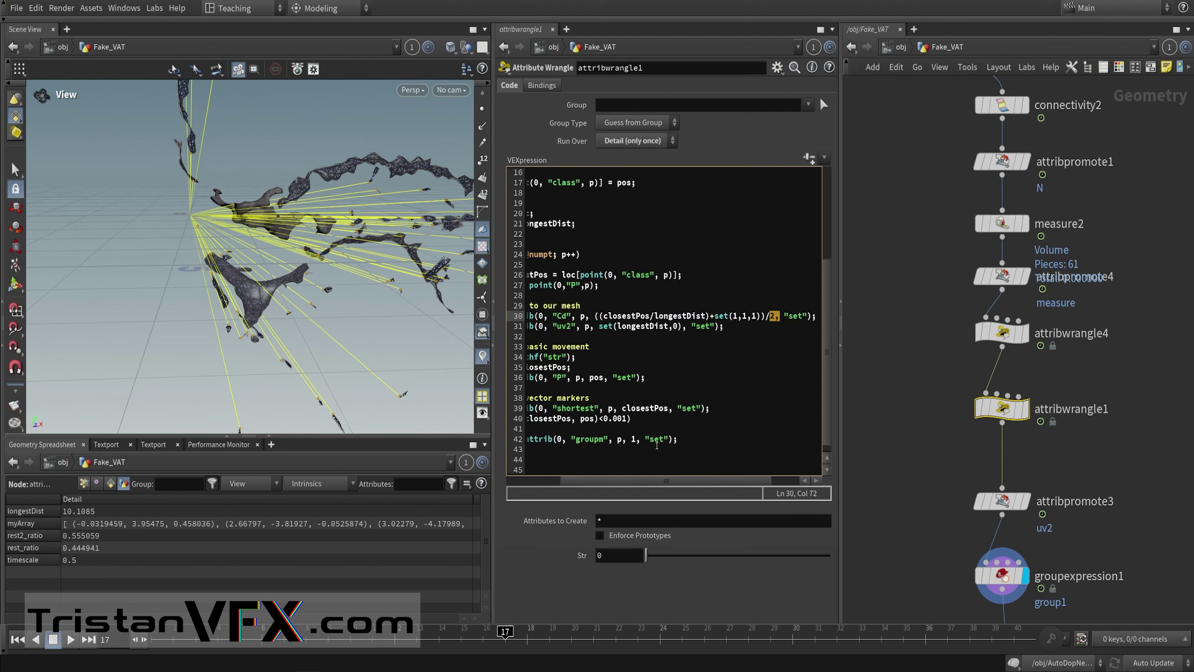
{"action": "left_click_drag", "start_coordinate": [655, 480], "coordinate": [617, 476]}
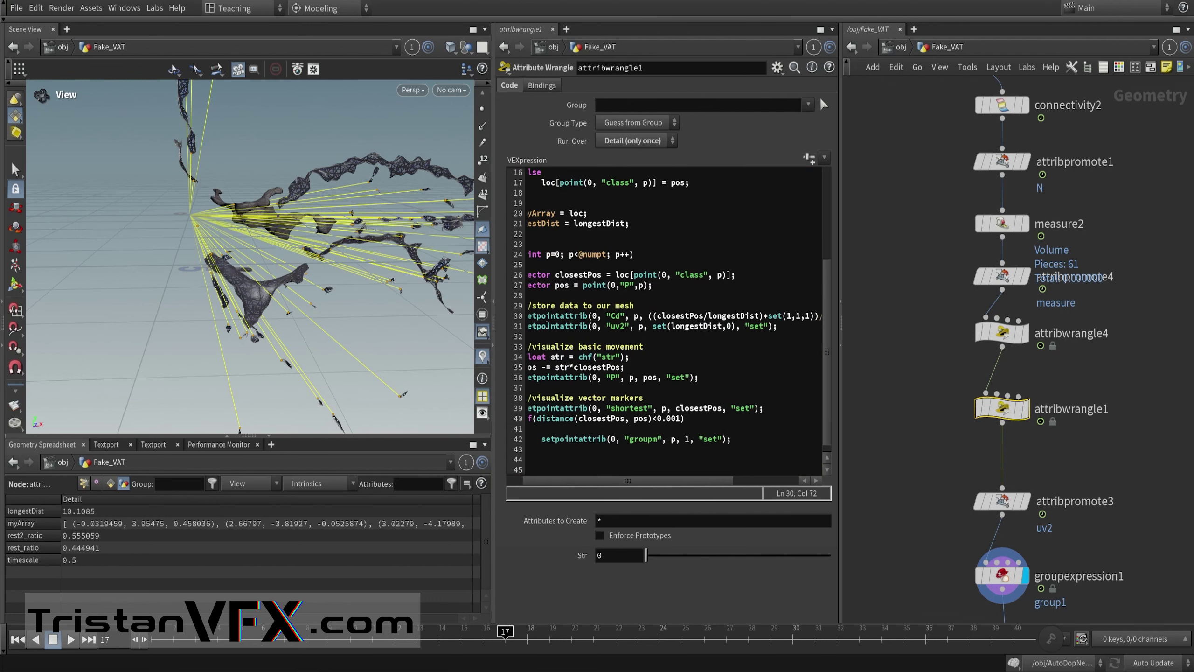
Step: Examine the uv2 assignment of set(longestDist,0) on line 31 and display the uv2 attribute in the UV viewport
{"action": "left_click_drag", "start_coordinate": [611, 326], "coordinate": [723, 327]}
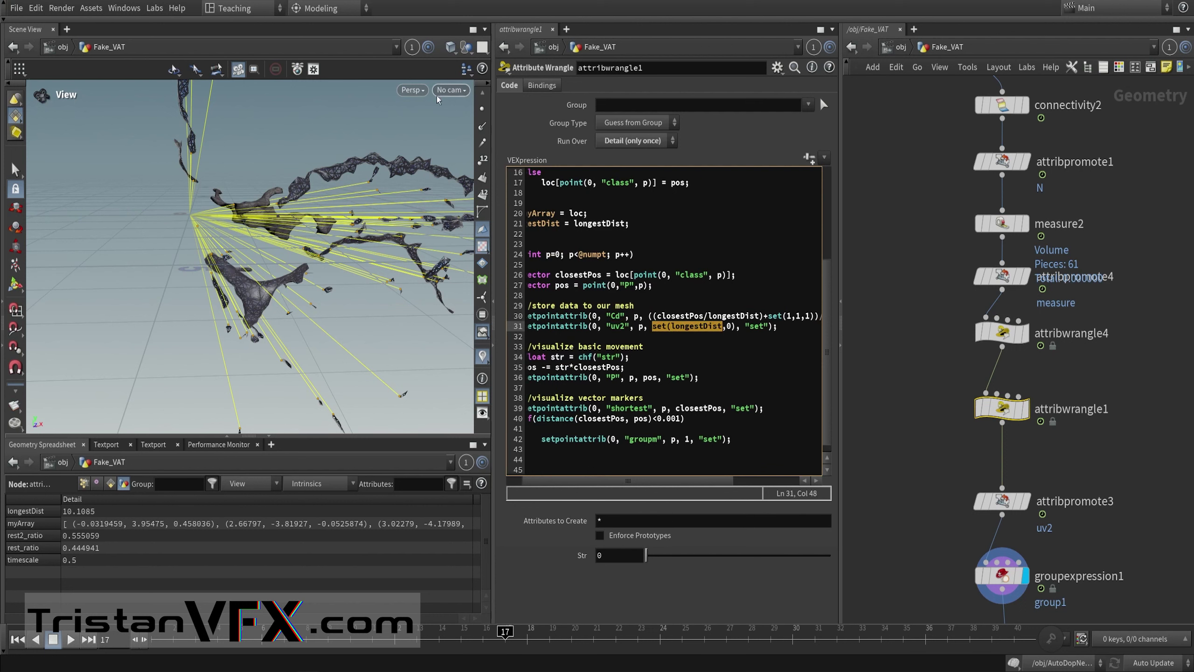
{"action": "left_click", "coordinate": [422, 92]}
{"action": "mouse_move", "coordinate": [457, 117]}
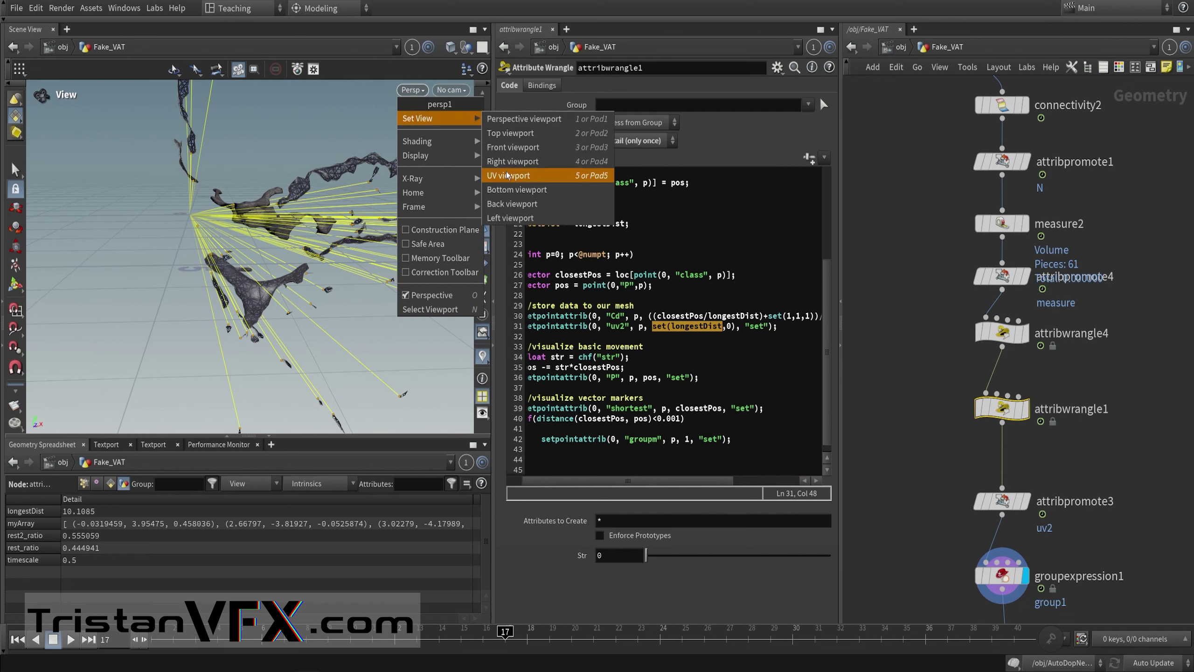
{"action": "left_click", "coordinate": [506, 175]}
{"action": "left_click", "coordinate": [446, 91]}
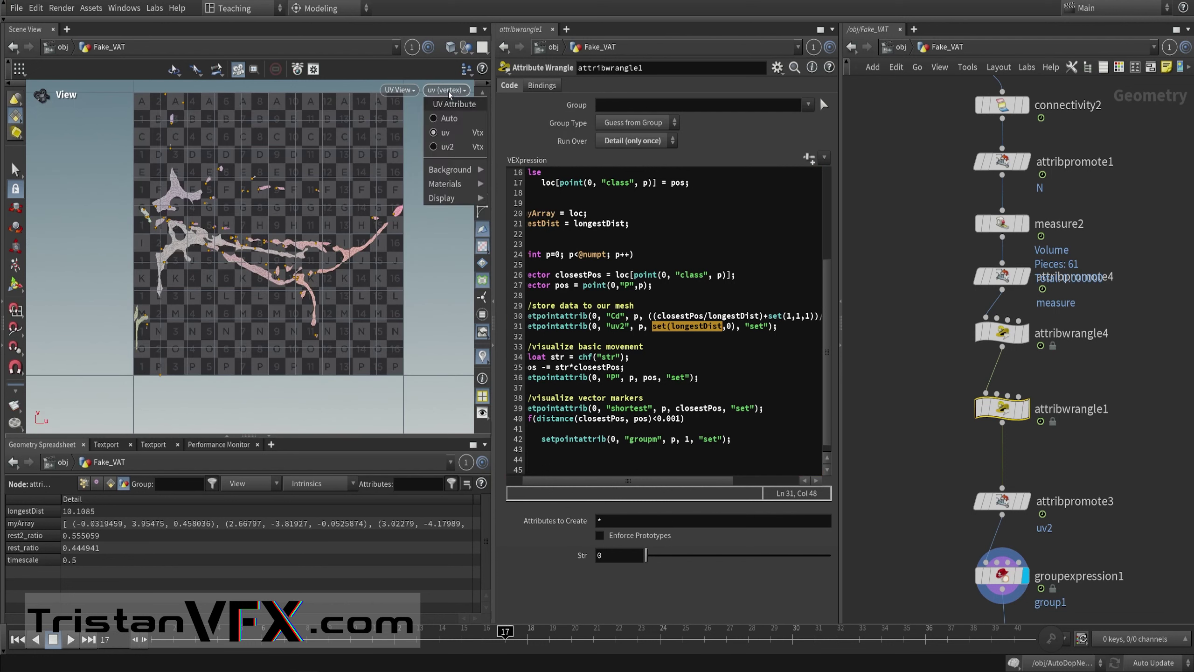
{"action": "left_click", "coordinate": [457, 146]}
Step: Examine where the uv2 points lie relative to the unit UV tile and relate their offset to longestDist on line 31
{"action": "scroll", "coordinate": [394, 248], "scroll_direction": "down", "scroll_amount": 5}
{"action": "scroll", "coordinate": [366, 263], "scroll_direction": "down", "scroll_amount": 3}
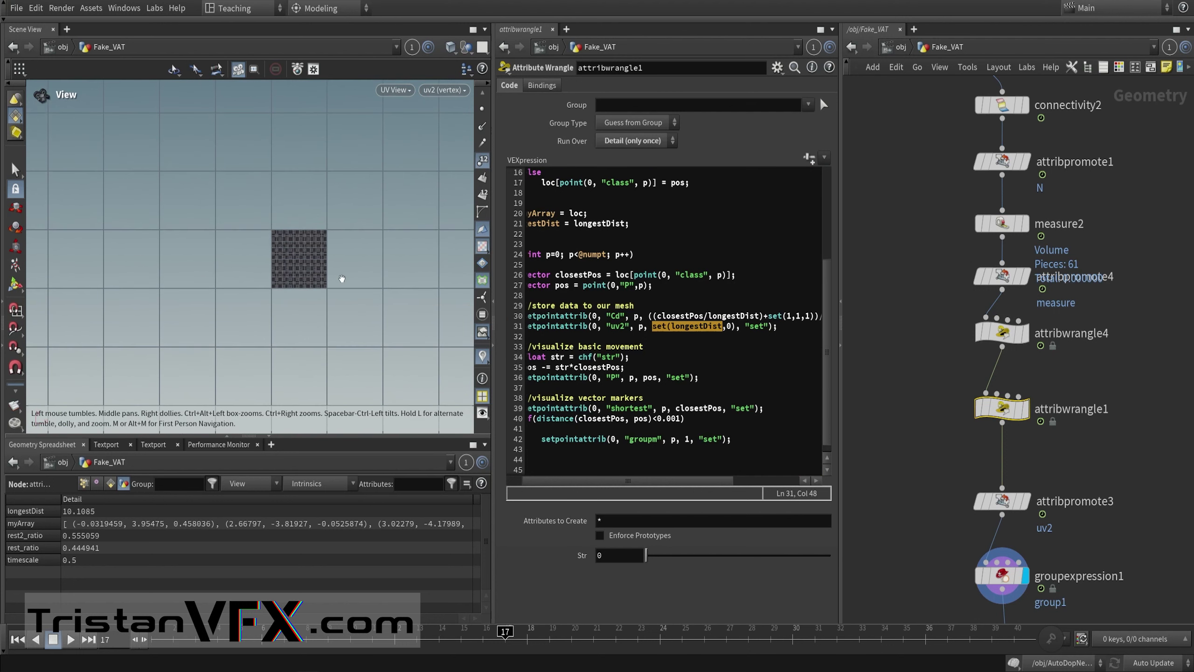
{"action": "scroll", "coordinate": [341, 279], "scroll_direction": "down", "scroll_amount": 1}
{"action": "middle_click_drag", "start_coordinate": [465, 281], "coordinate": [239, 282]}
{"action": "scroll", "coordinate": [389, 303], "scroll_direction": "down", "scroll_amount": 8}
{"action": "middle_click_drag", "start_coordinate": [431, 301], "coordinate": [301, 273]}
{"action": "scroll", "coordinate": [301, 273], "scroll_direction": "up", "scroll_amount": 1}
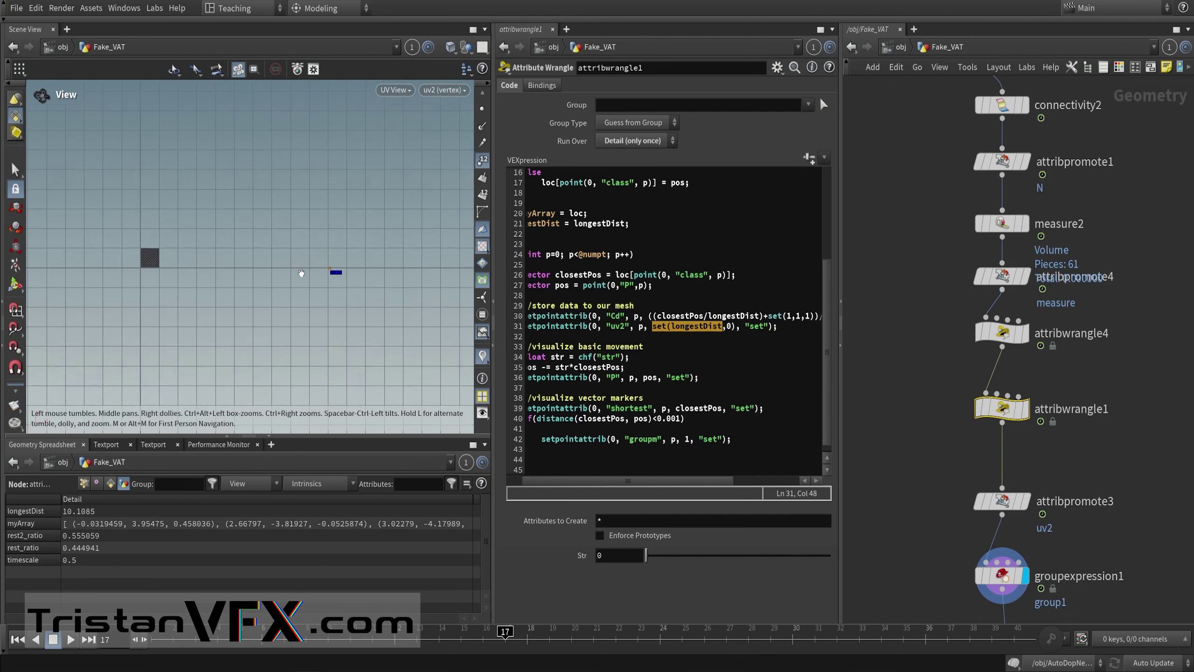
{"action": "scroll", "coordinate": [302, 273], "scroll_direction": "down", "scroll_amount": 3}
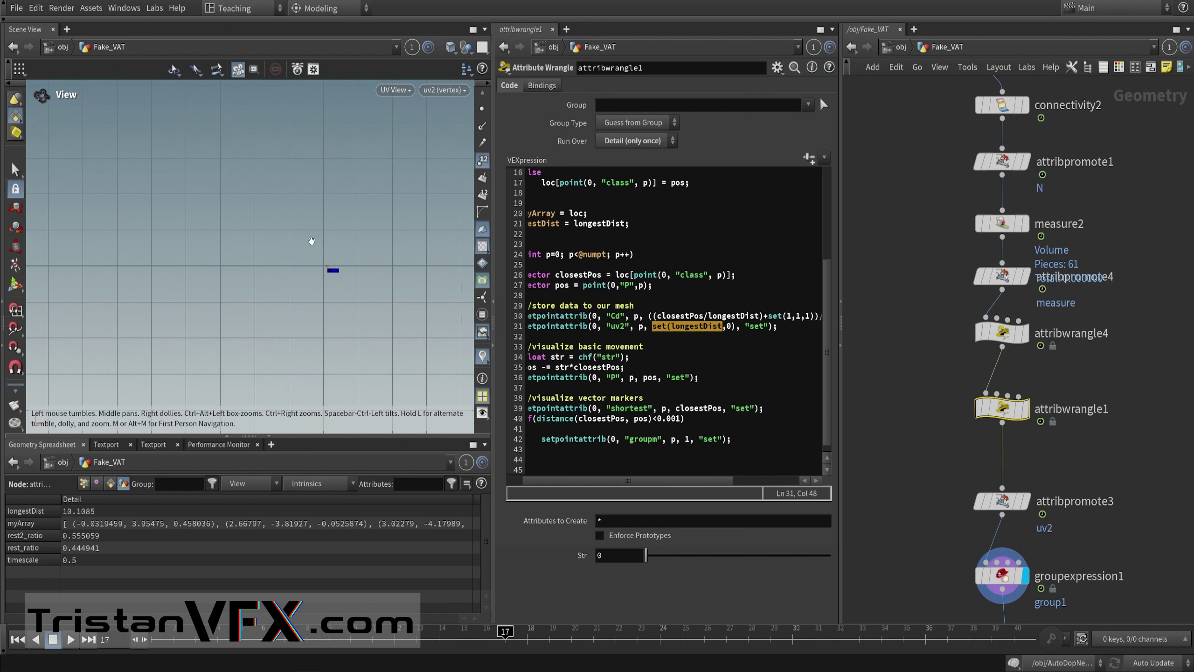
{"action": "key", "text": "h"}
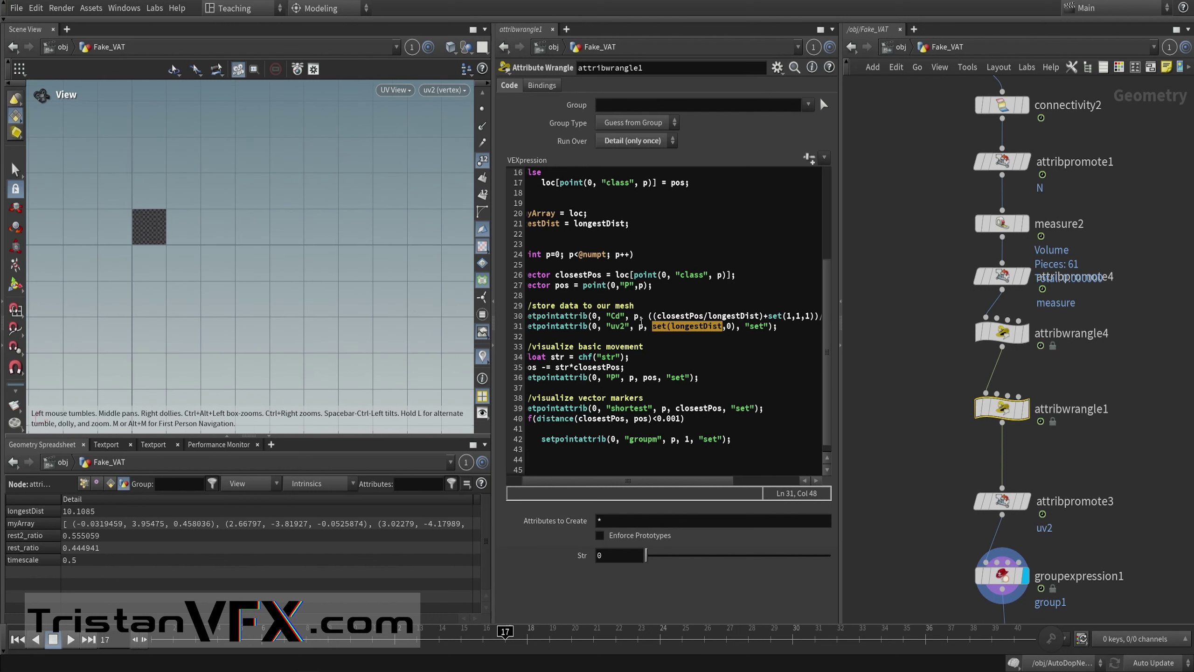
{"action": "left_click_drag", "start_coordinate": [658, 317], "coordinate": [717, 324]}
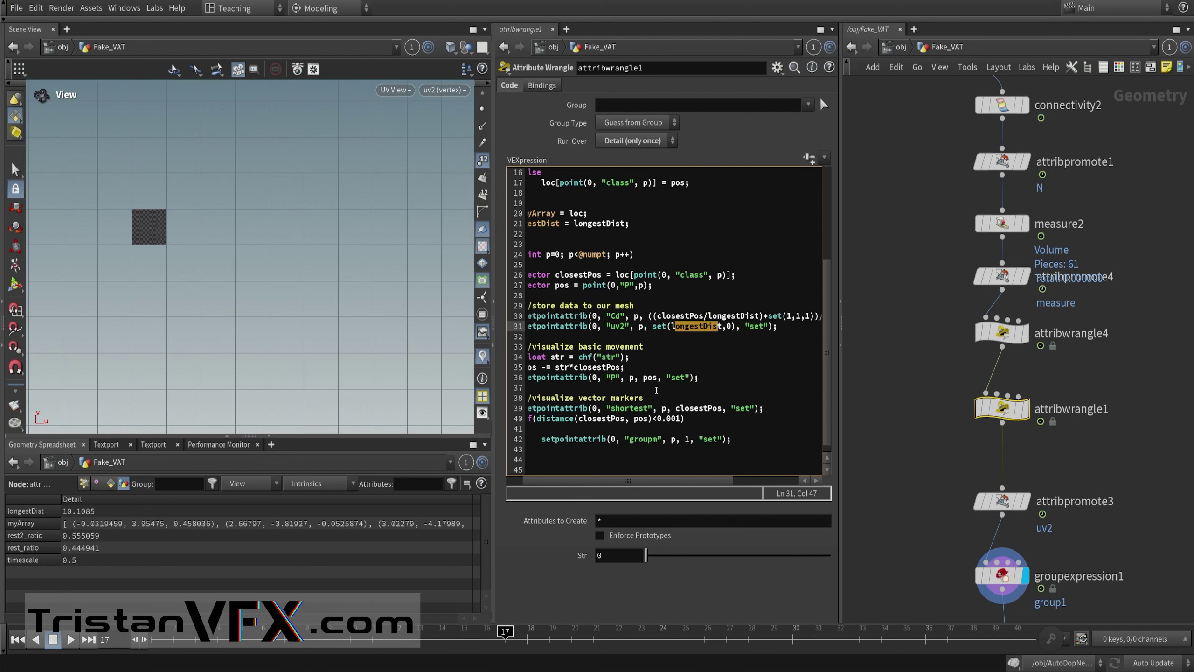
Step: Return to the perspective viewport and turn off the point number display for reviewing the str code on line 34
{"action": "left_click_drag", "start_coordinate": [630, 356], "coordinate": [515, 361]}
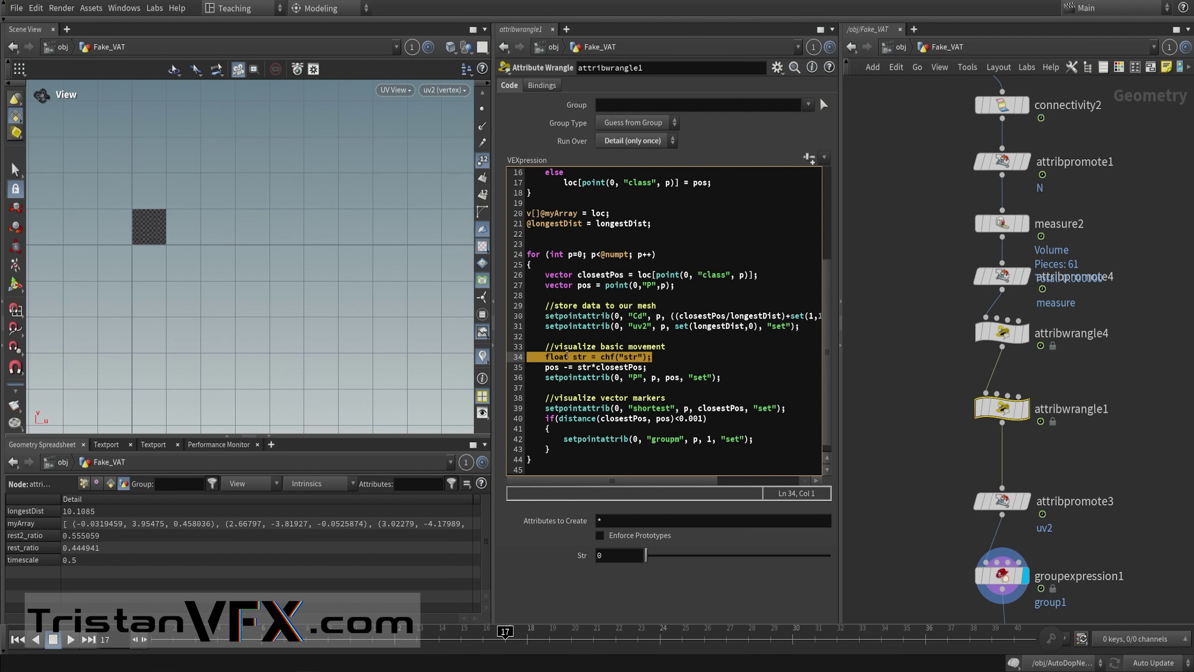
{"action": "left_click", "coordinate": [394, 90]}
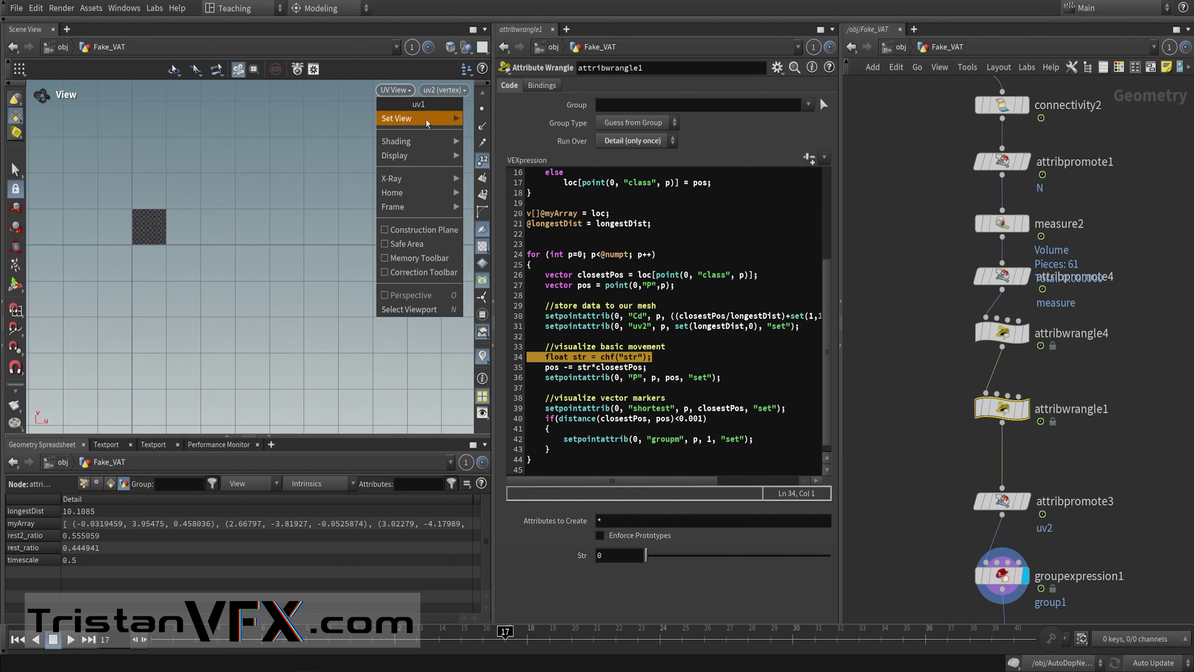
{"action": "mouse_move", "coordinate": [427, 118]}
{"action": "left_click", "coordinate": [498, 118]}
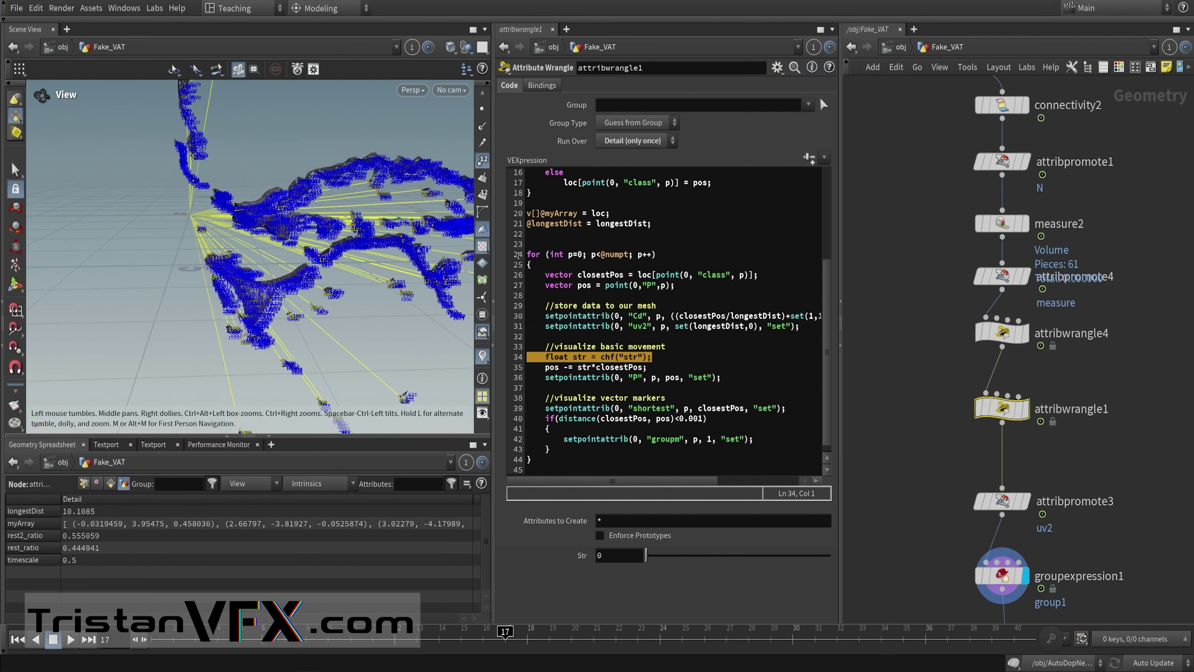
{"action": "left_click", "coordinate": [482, 160]}
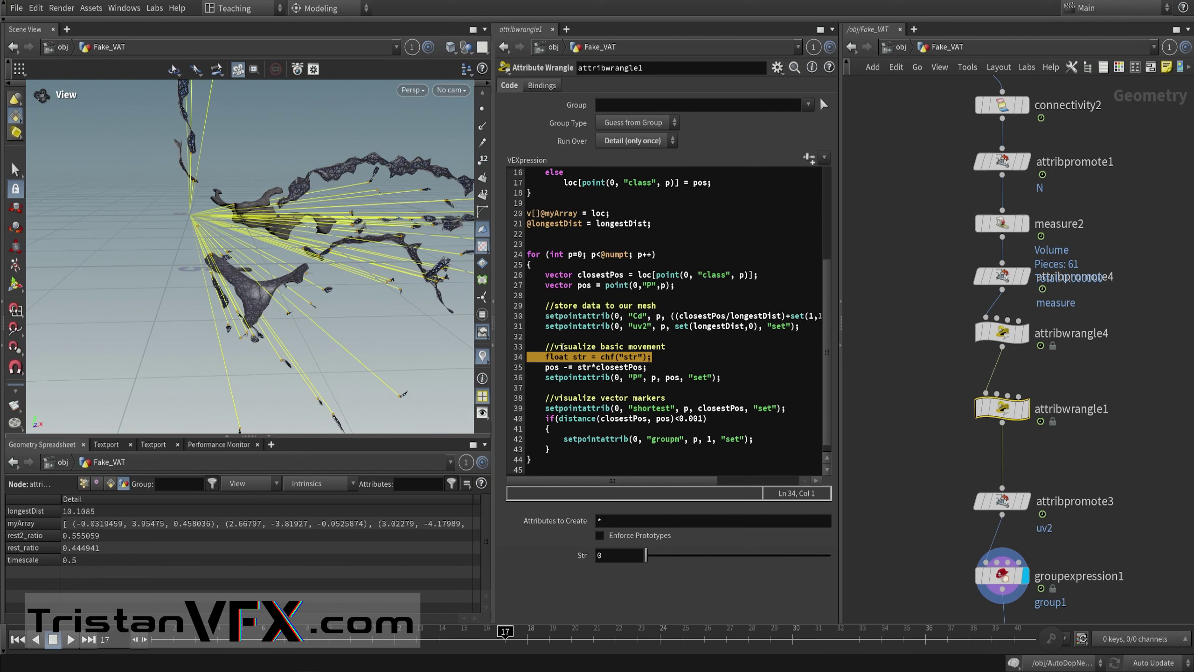
Step: Examine how pos is reduced by str*closestPos and preview the movement with the Str parameter, ending at 0
{"action": "left_click", "coordinate": [596, 356]}
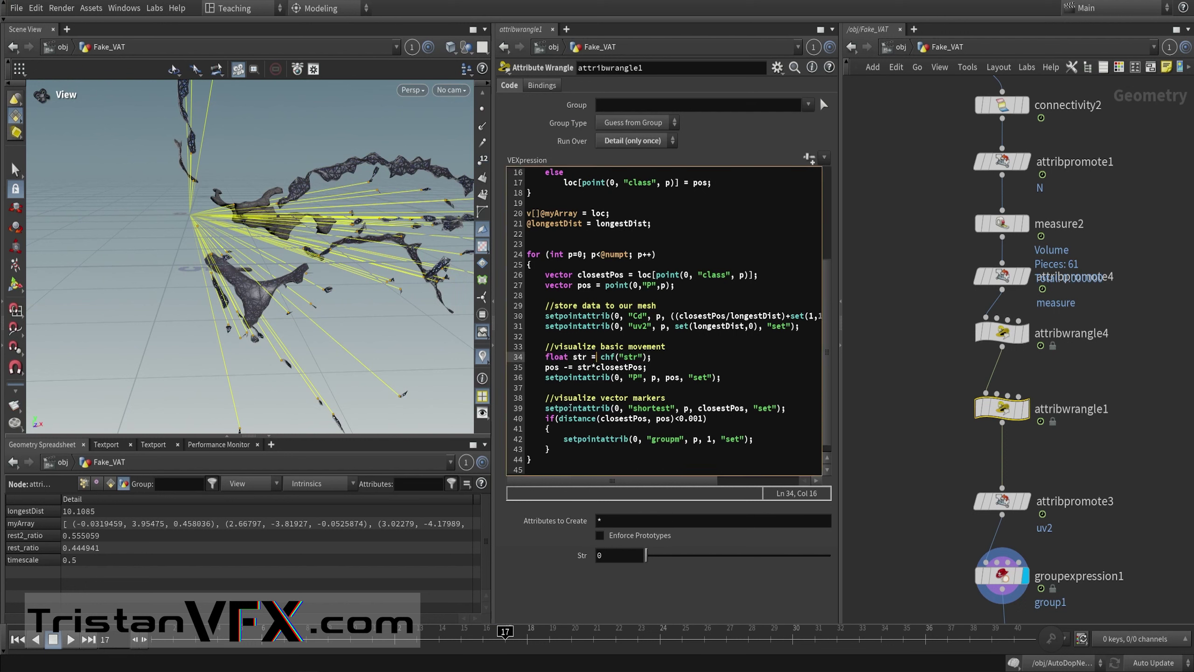
{"action": "left_click_drag", "start_coordinate": [558, 374], "coordinate": [640, 368]}
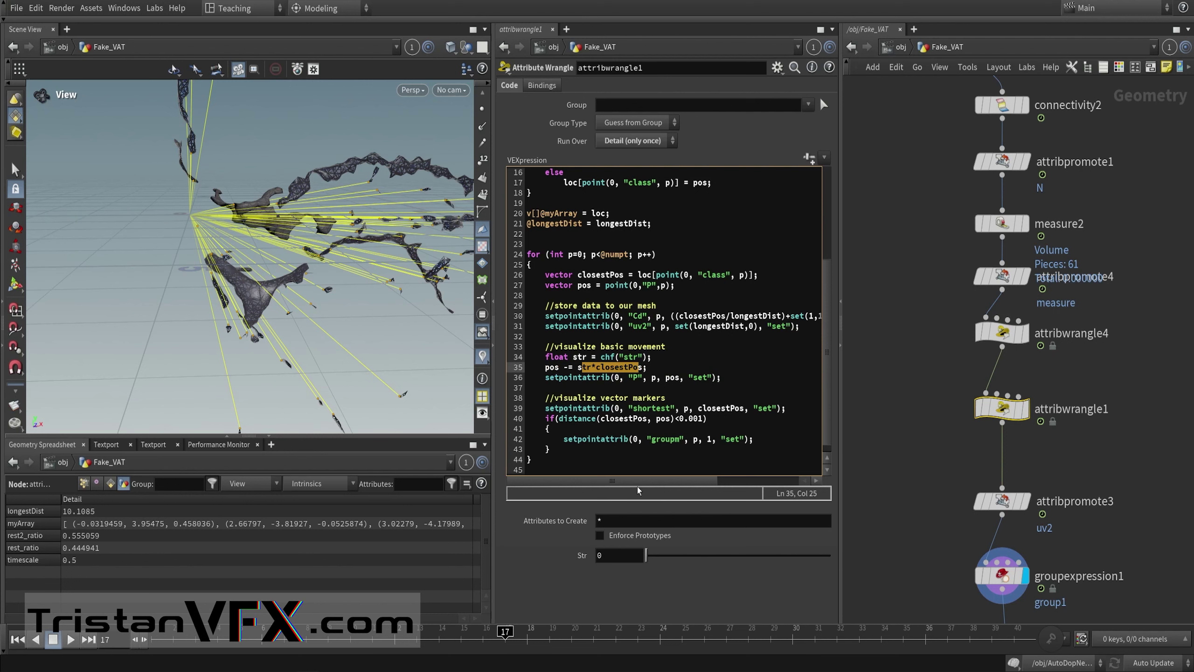
{"action": "mouse_move", "coordinate": [657, 553]}
{"action": "left_mouse_down"}
{"action": "mouse_move", "coordinate": [734, 553]}
{"action": "mouse_move", "coordinate": [564, 547]}
{"action": "mouse_move", "coordinate": [757, 532]}
{"action": "mouse_move", "coordinate": [611, 530]}
{"action": "mouse_move", "coordinate": [776, 526]}
{"action": "mouse_move", "coordinate": [668, 519]}
{"action": "mouse_move", "coordinate": [771, 517]}
{"action": "mouse_move", "coordinate": [639, 526]}
{"action": "mouse_move", "coordinate": [815, 520]}
{"action": "mouse_move", "coordinate": [671, 516]}
{"action": "mouse_move", "coordinate": [775, 509]}
{"action": "mouse_move", "coordinate": [718, 504]}
{"action": "mouse_move", "coordinate": [588, 509]}
{"action": "left_mouse_up"}
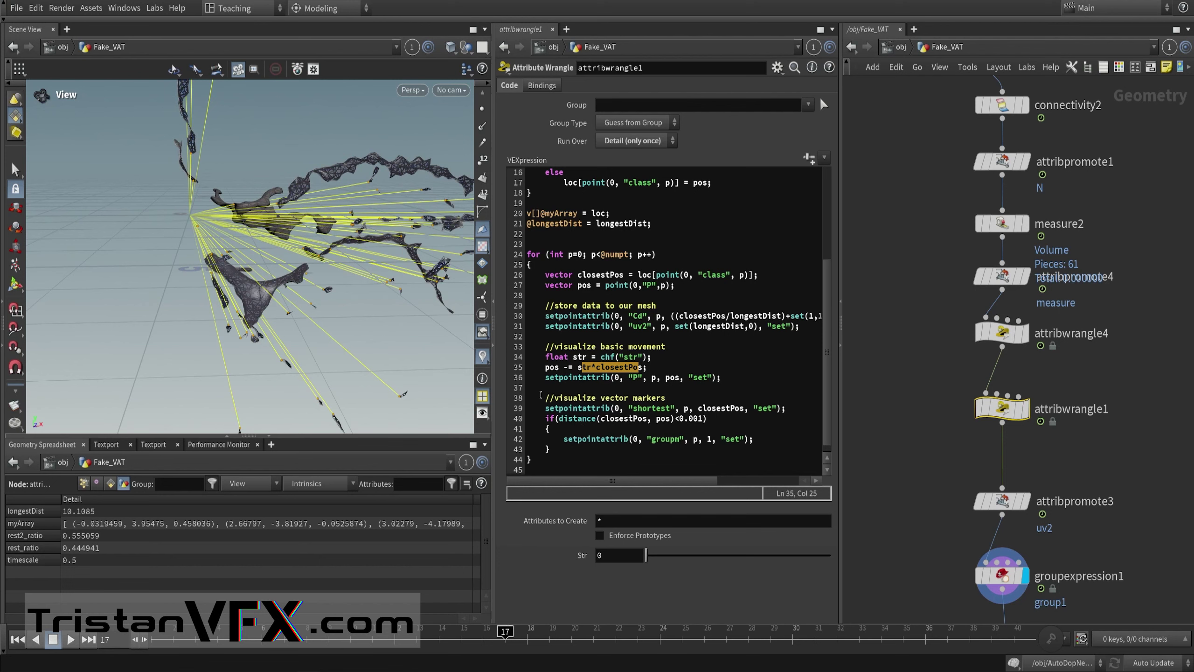
Step: Examine the vector marker code on lines 39 and 40, covering the shortest attribute and the closestPos-to-pos distance threshold of 0.001
{"action": "left_click_drag", "start_coordinate": [155, 226], "coordinate": [188, 215]}
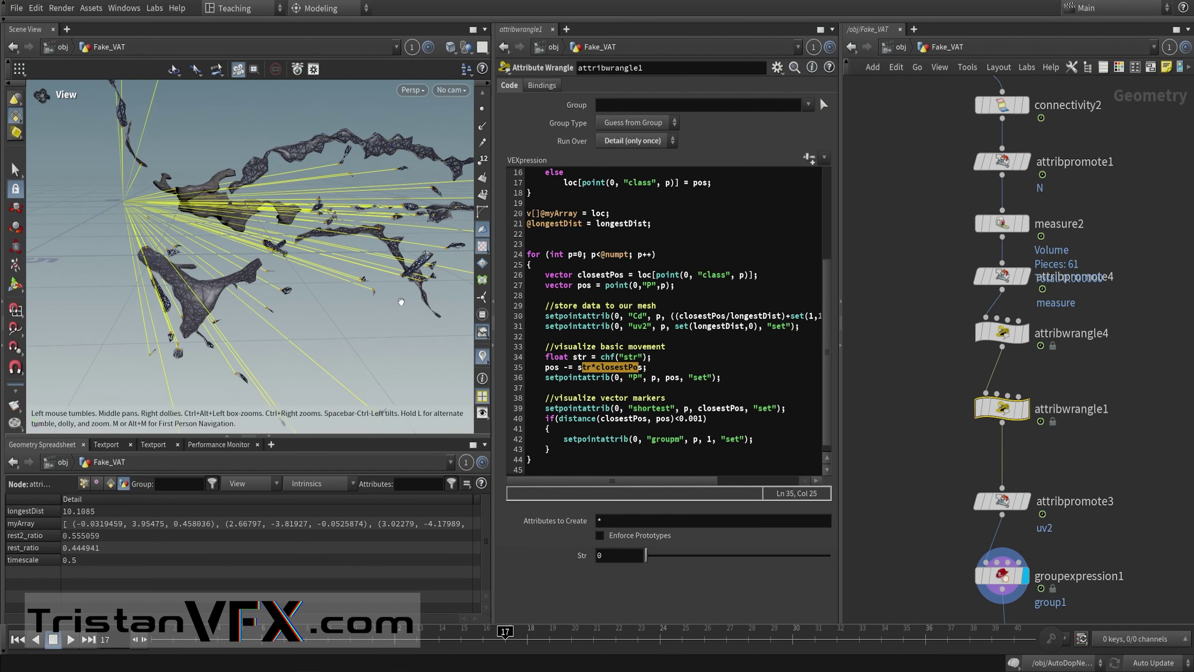
{"action": "left_click_drag", "start_coordinate": [362, 208], "coordinate": [402, 256]}
{"action": "left_click_drag", "start_coordinate": [549, 397], "coordinate": [673, 407]}
{"action": "mouse_move", "coordinate": [684, 408]}
{"action": "left_mouse_down"}
{"action": "mouse_move", "coordinate": [660, 418]}
{"action": "mouse_move", "coordinate": [675, 418]}
{"action": "left_mouse_up"}
{"action": "left_click", "coordinate": [698, 418]}
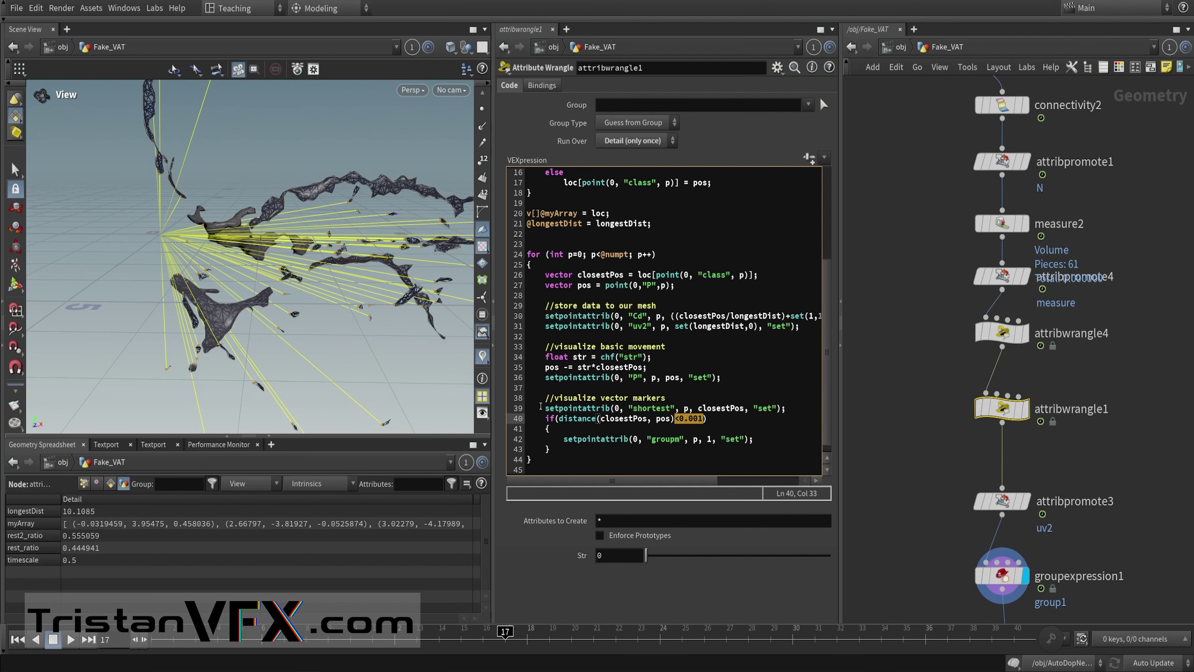
{"action": "left_click_drag", "start_coordinate": [541, 407], "coordinate": [742, 409]}
{"action": "left_click", "coordinate": [690, 418]}
{"action": "left_click", "coordinate": [705, 418]}
Step: Examine the yellow vector markers on the mesh and the line 42 assignment that sets groupm to 1
{"action": "right_click_drag", "start_coordinate": [180, 235], "coordinate": [235, 238]}
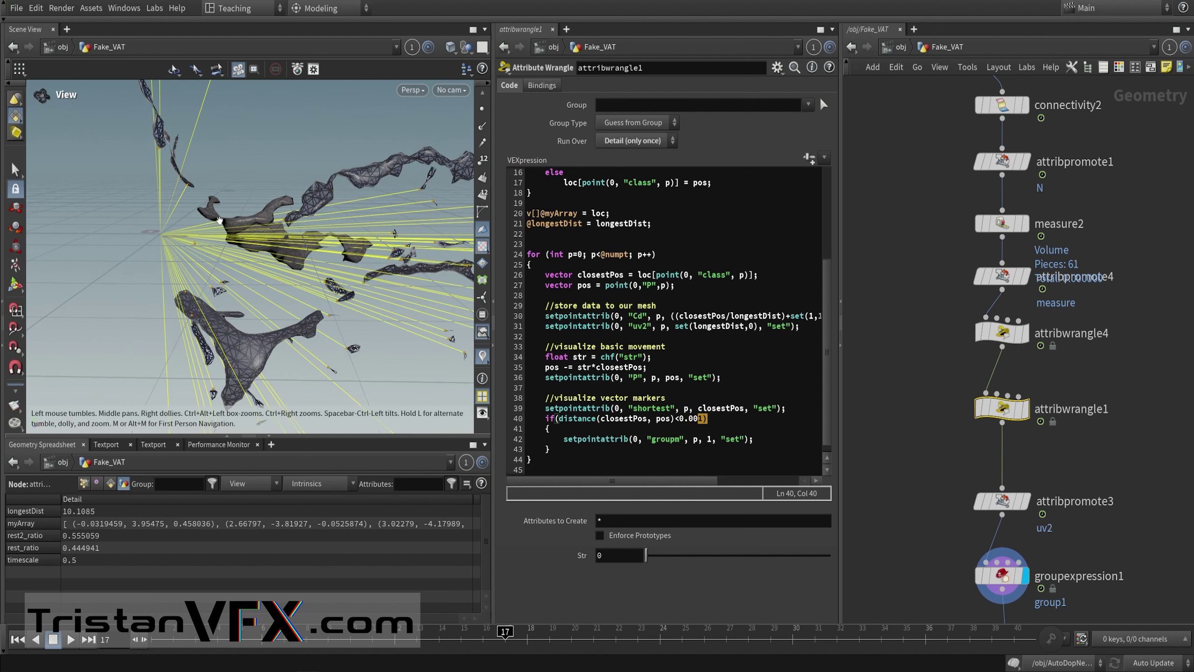
{"action": "right_click_drag", "start_coordinate": [223, 222], "coordinate": [248, 214]}
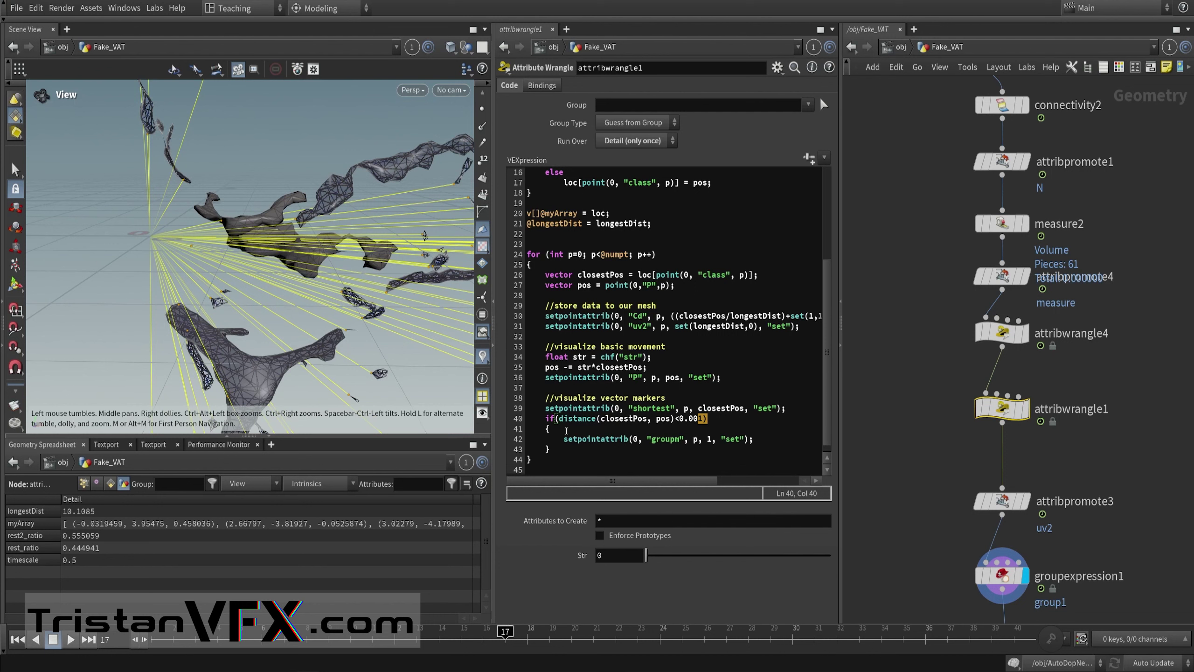
{"action": "left_click_drag", "start_coordinate": [564, 439], "coordinate": [683, 437]}
{"action": "double_click", "coordinate": [709, 438]}
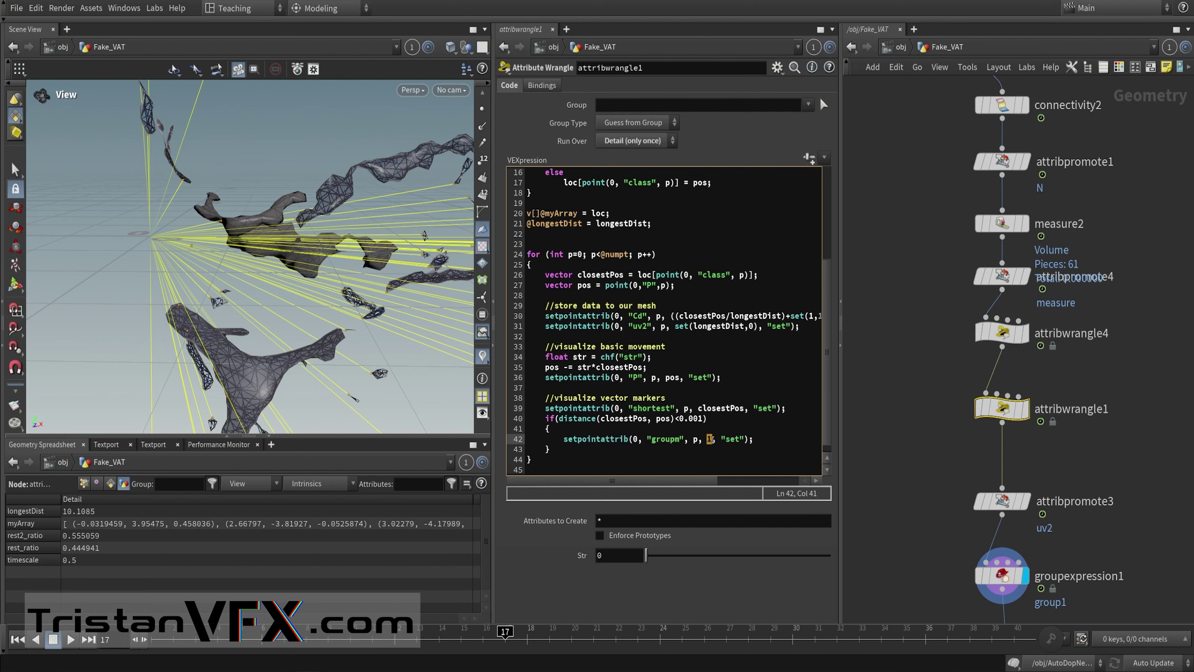
{"action": "scroll", "coordinate": [962, 433], "scroll_direction": "down", "scroll_amount": 5}
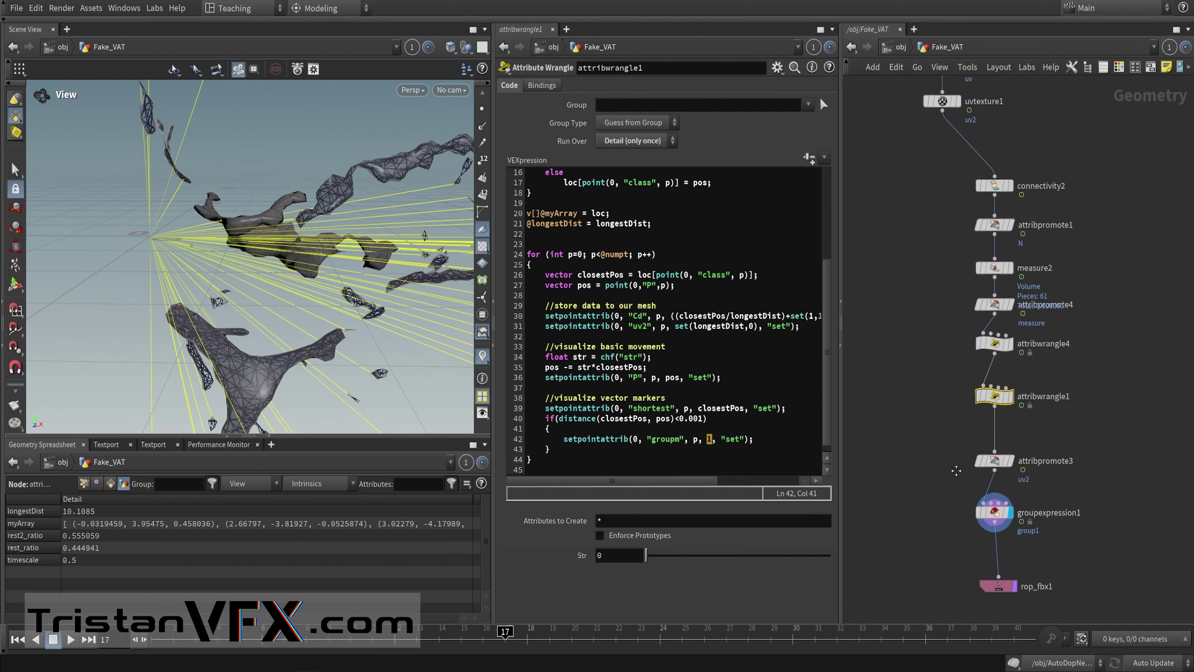
{"action": "scroll", "coordinate": [960, 465], "scroll_direction": "up", "scroll_amount": 2}
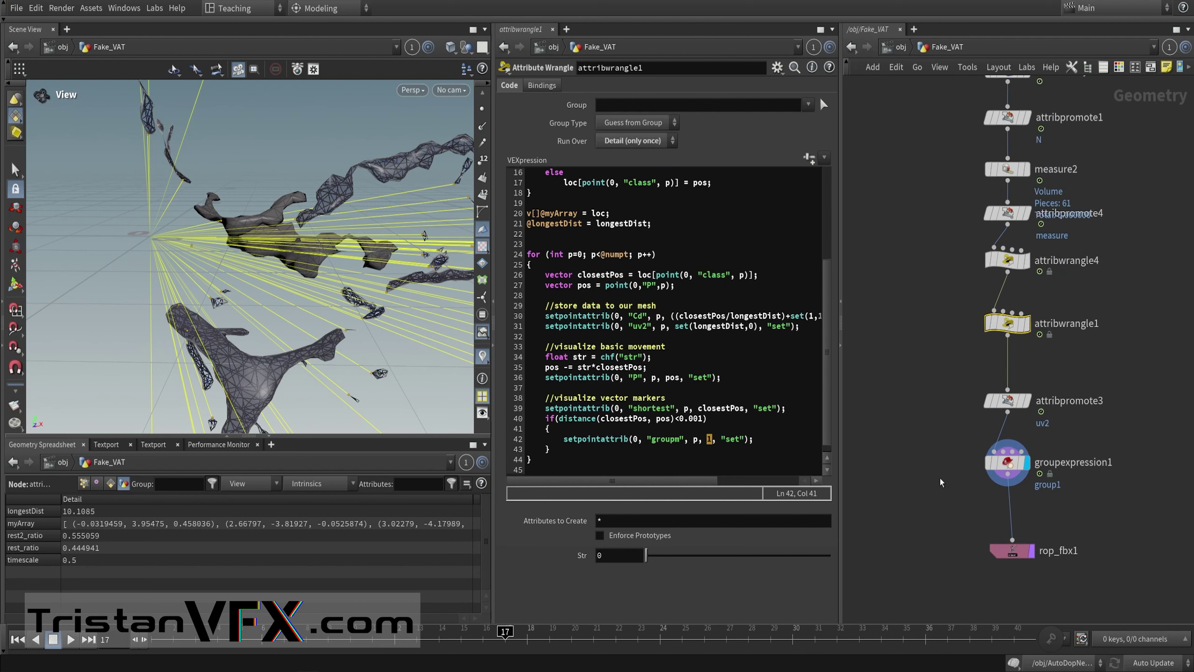
{"action": "left_click_drag", "start_coordinate": [964, 487], "coordinate": [1127, 442]}
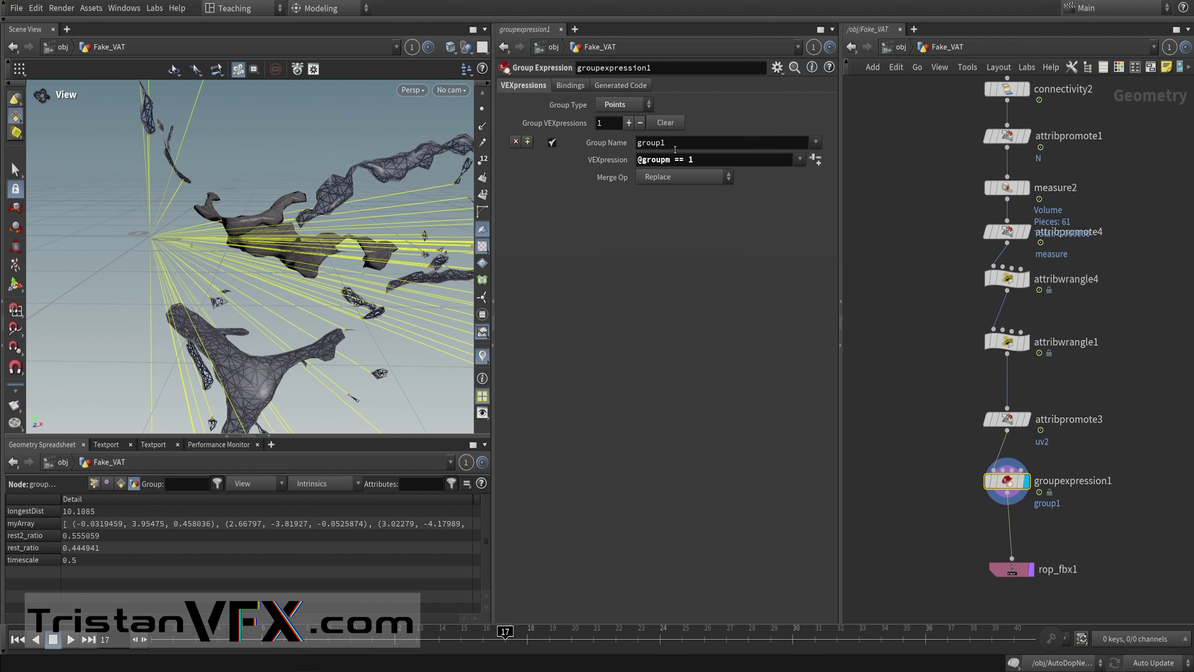
{"action": "left_click_drag", "start_coordinate": [677, 146], "coordinate": [636, 160]}
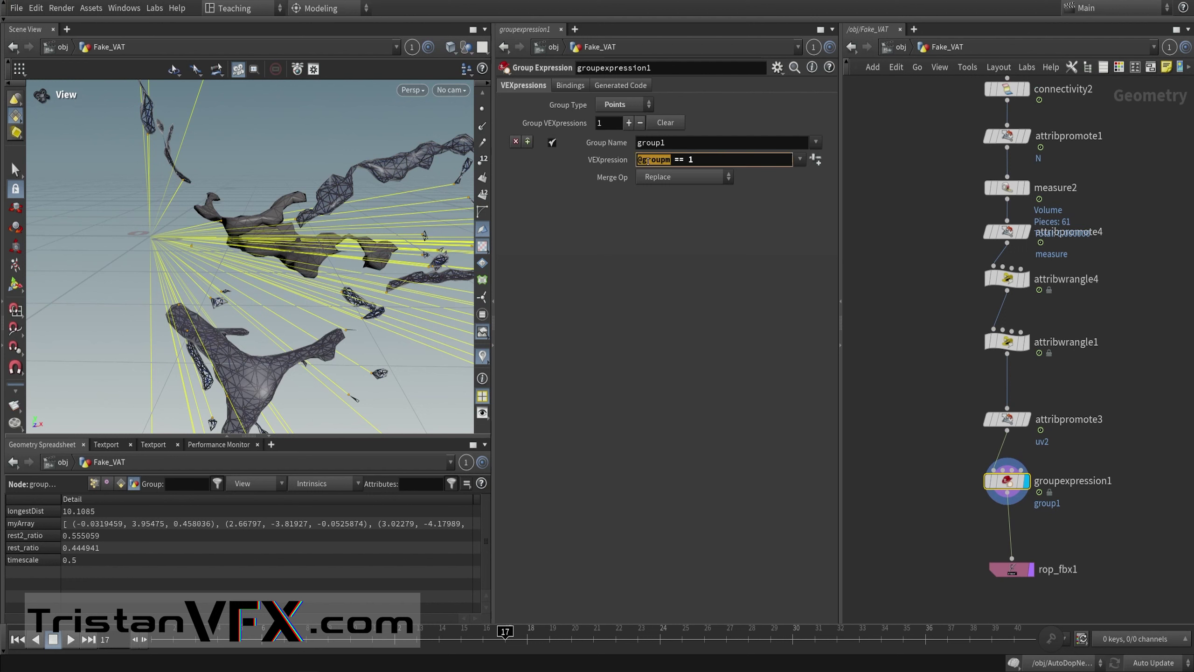
{"action": "left_click", "coordinate": [1008, 419]}
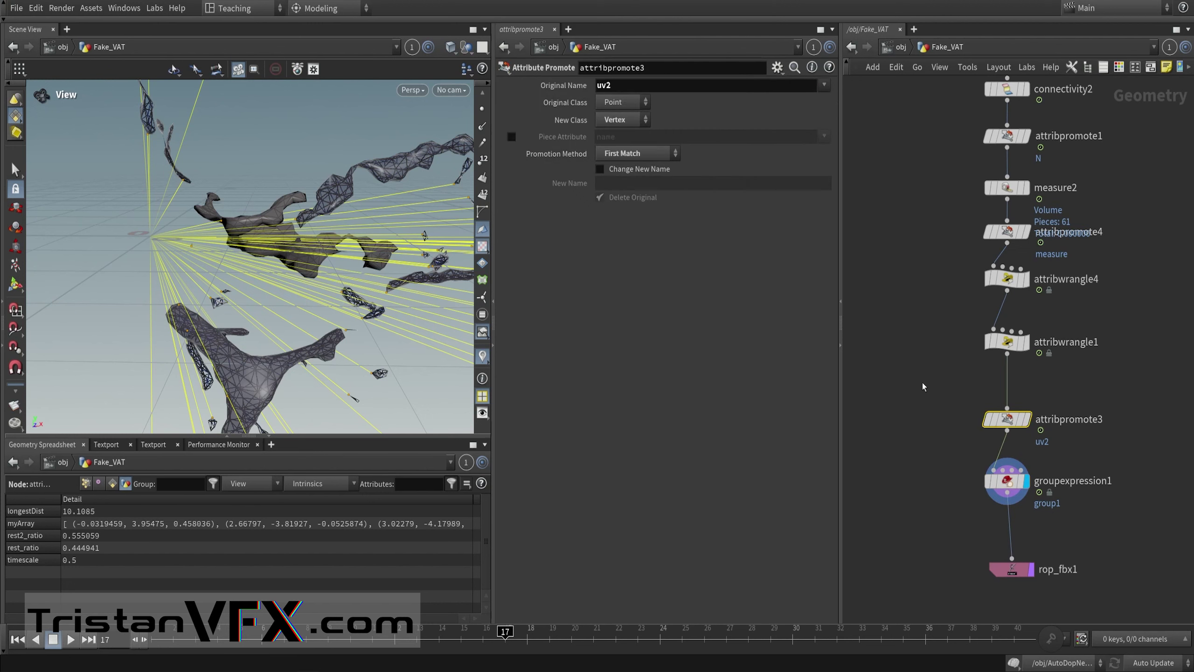
{"action": "left_click", "coordinate": [1007, 342]}
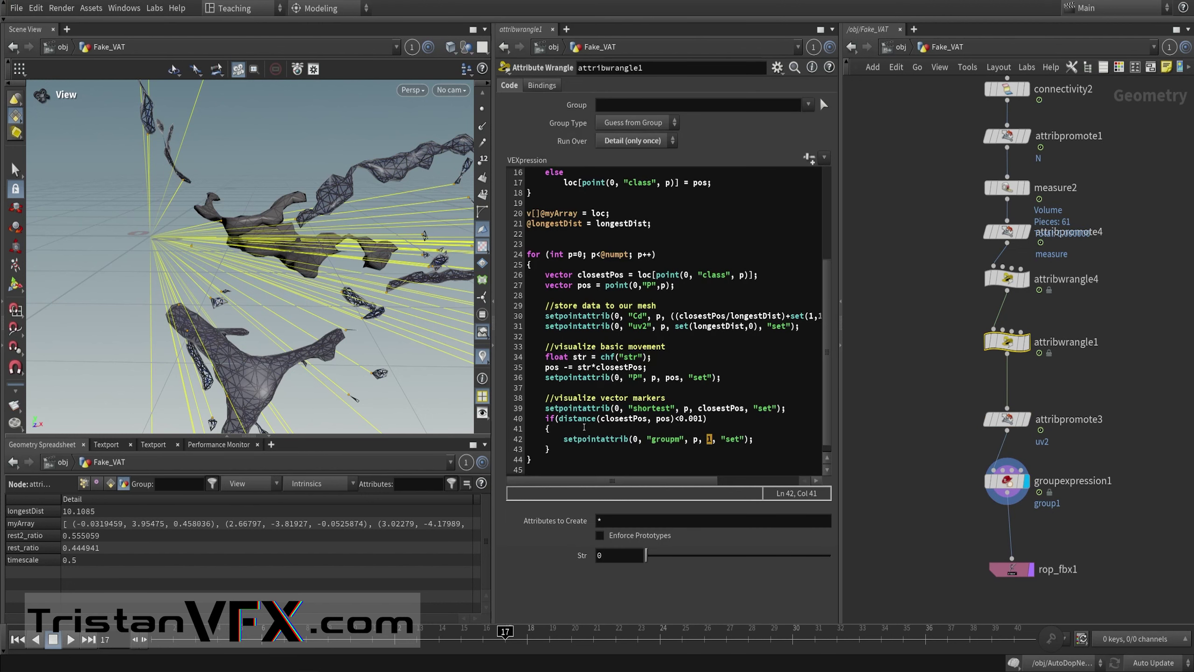
{"action": "left_click", "coordinate": [570, 377]}
{"action": "double_click", "coordinate": [589, 439]}
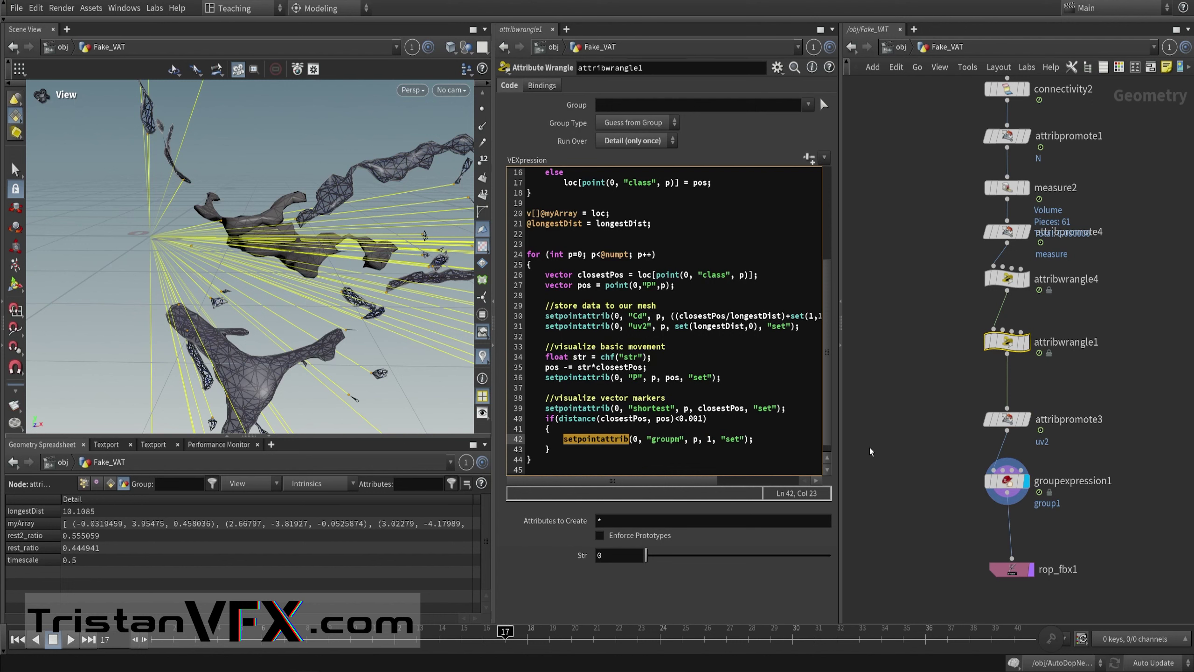
{"action": "left_click", "coordinate": [1006, 481]}
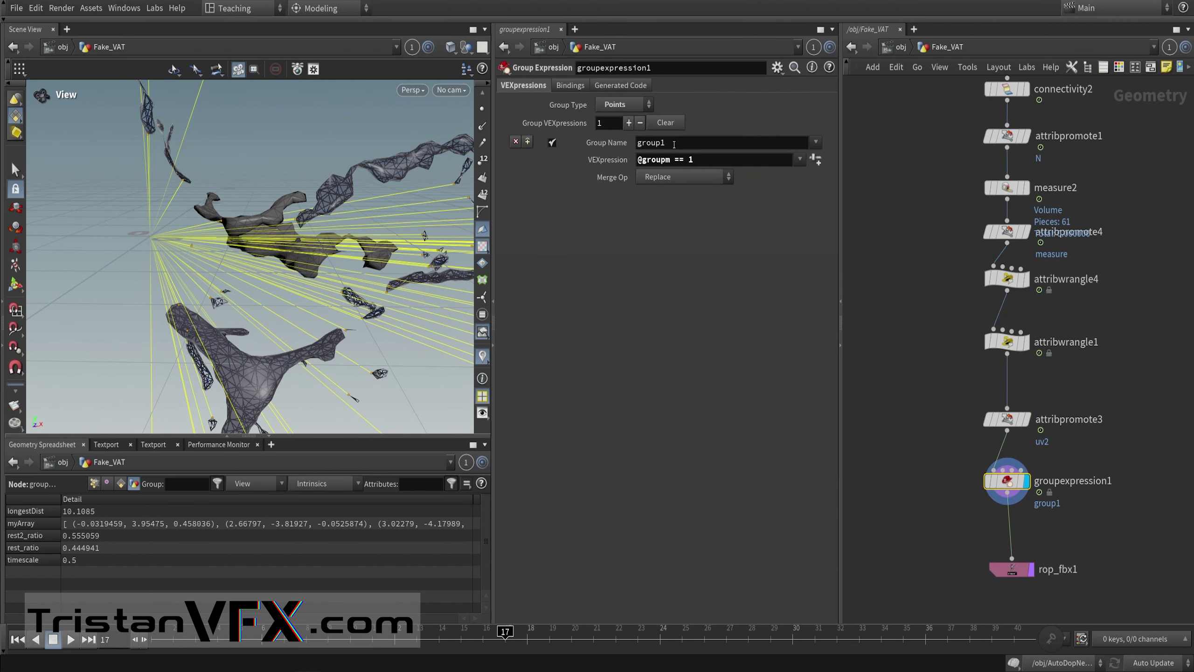
Step: Examine the yellow vector markers around the splash mesh, then check groupexpression1's node info for its attributes and point groups
{"action": "middle_click_drag", "start_coordinate": [347, 278], "coordinate": [324, 247]}
{"action": "right_click_drag", "start_coordinate": [323, 247], "coordinate": [400, 216]}
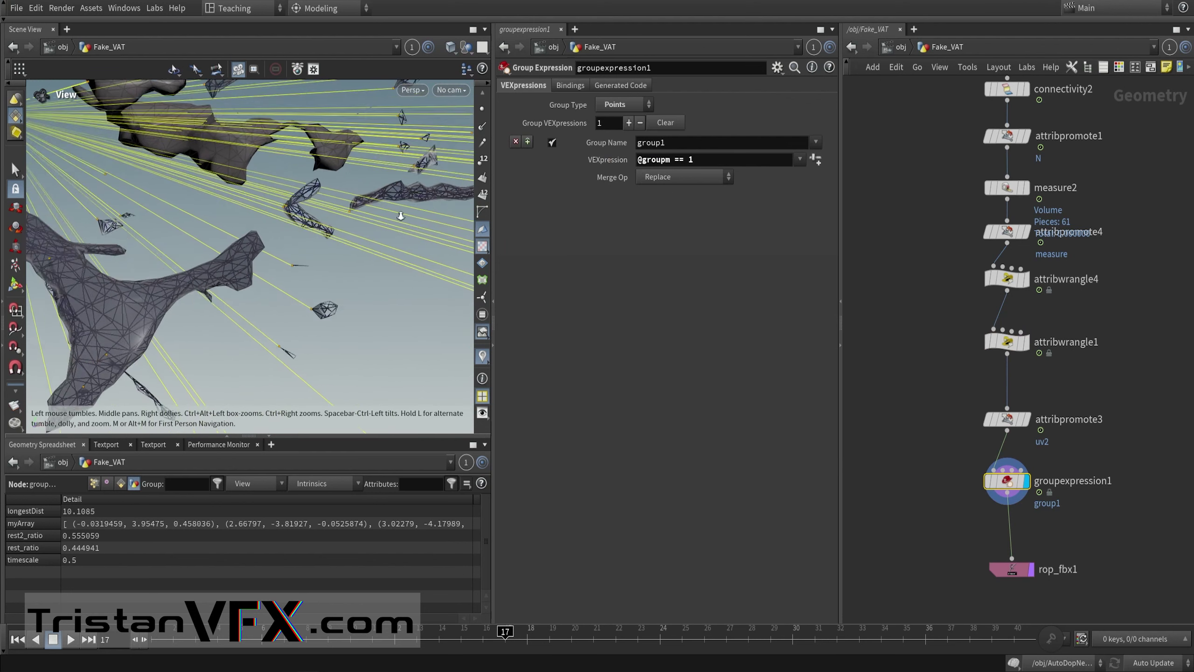
{"action": "middle_click_drag", "start_coordinate": [400, 216], "coordinate": [286, 202]}
{"action": "left_click_drag", "start_coordinate": [286, 203], "coordinate": [275, 293]}
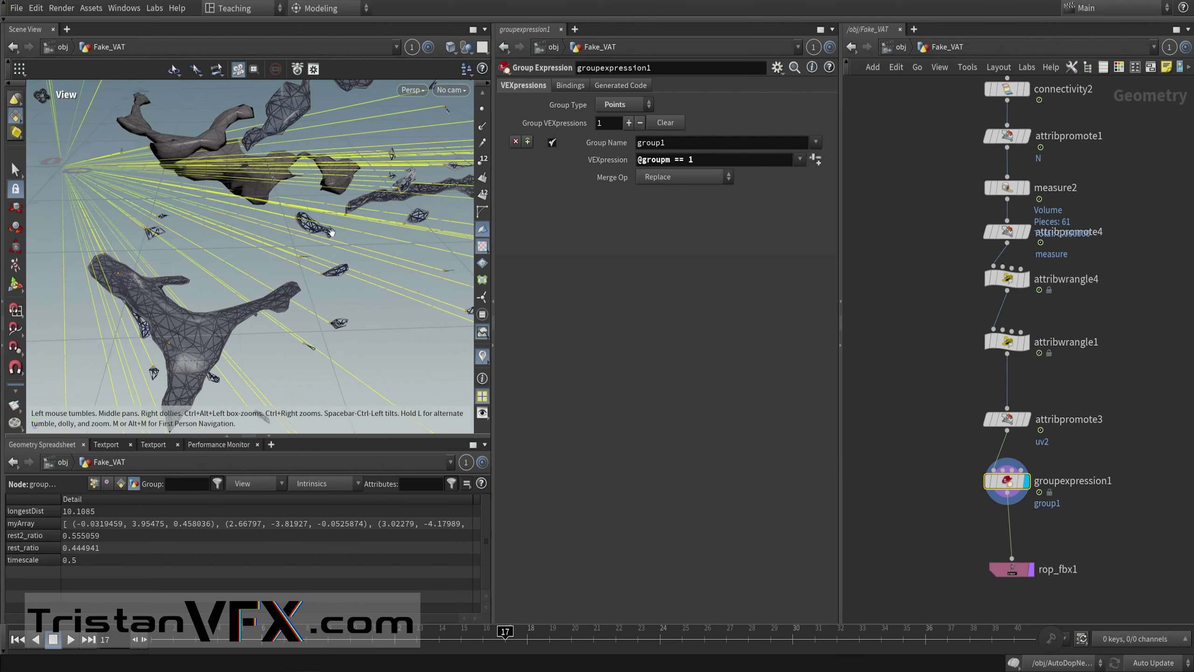
{"action": "right_click_drag", "start_coordinate": [332, 232], "coordinate": [277, 237]}
{"action": "middle_click_drag", "start_coordinate": [278, 237], "coordinate": [308, 283]}
{"action": "left_click_drag", "start_coordinate": [211, 249], "coordinate": [202, 217]}
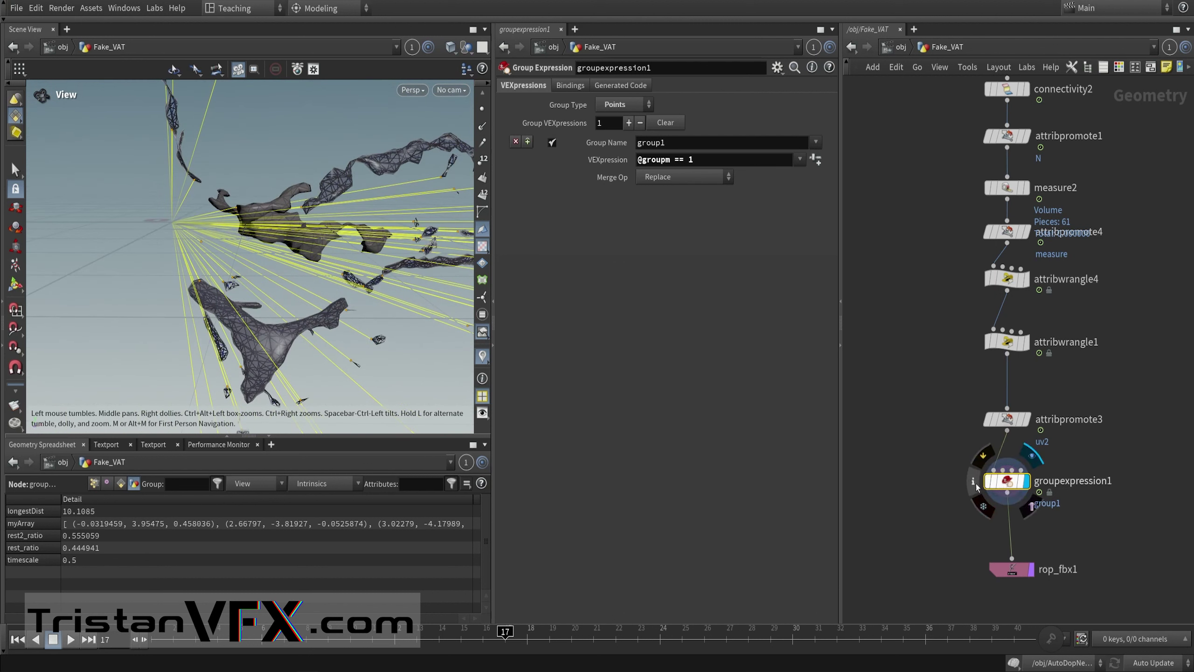
{"action": "left_click", "coordinate": [973, 481]}
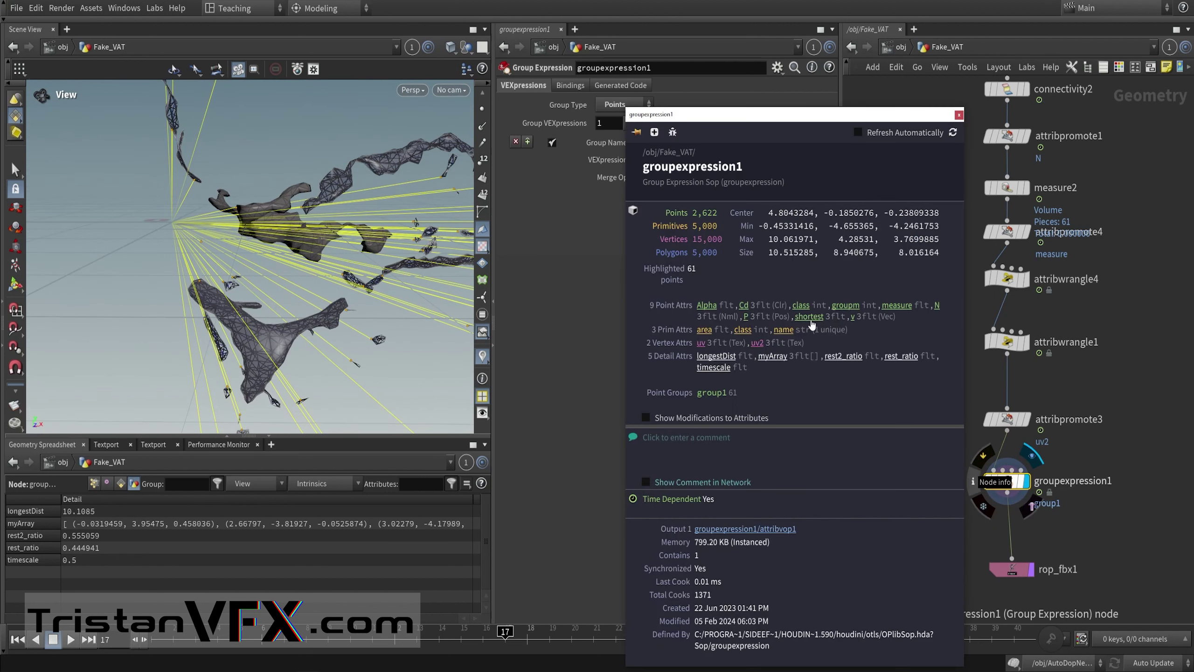
{"action": "key", "text": "Escape"}
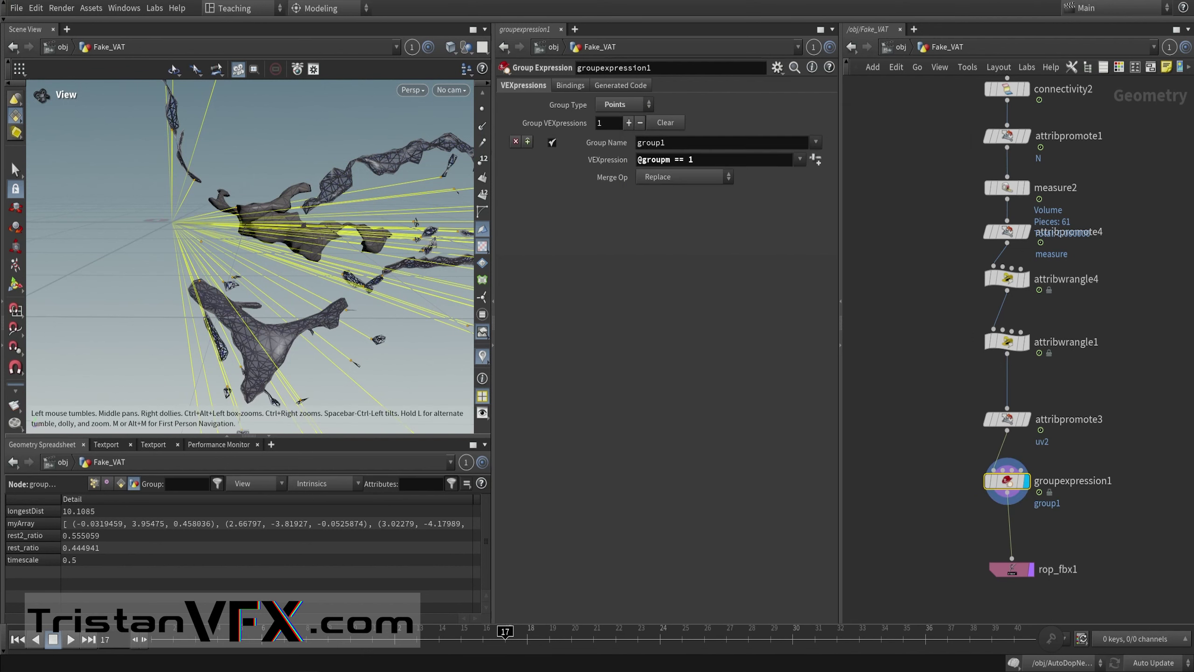
Step: Open the settings of the shortest visualizer and compare them with attribwrangle1's line 39, which writes the shortest attribute
{"action": "left_click_drag", "start_coordinate": [9, 101], "coordinate": [738, 159]}
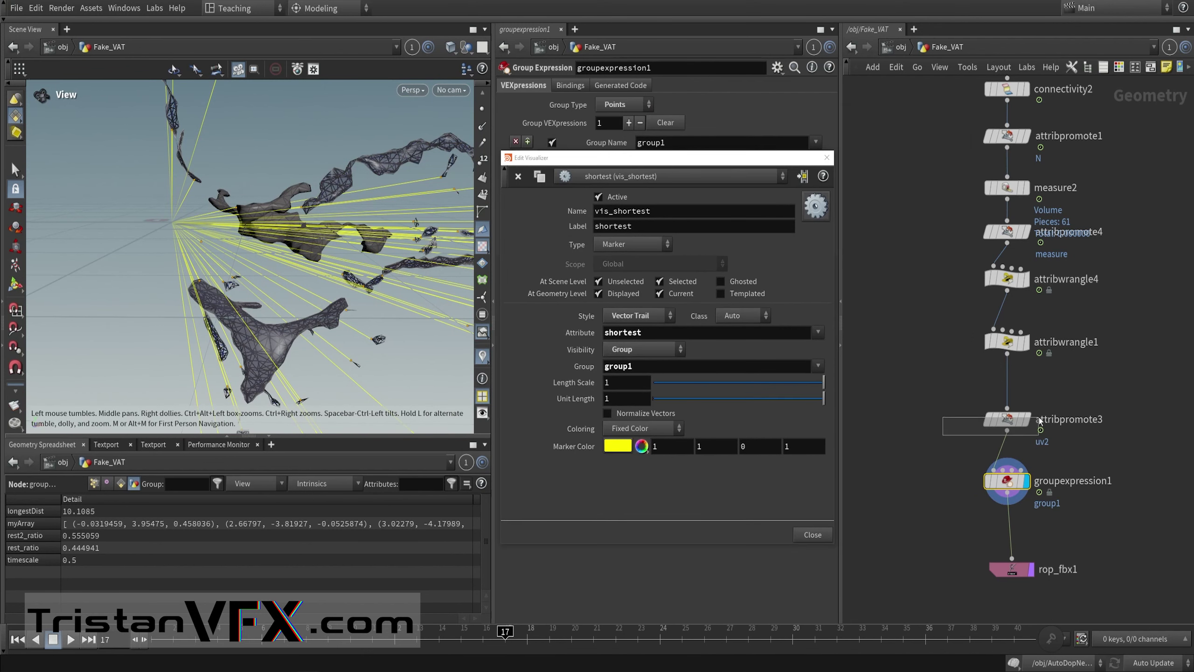
{"action": "left_click", "coordinate": [1006, 418]}
{"action": "left_click", "coordinate": [1007, 342]}
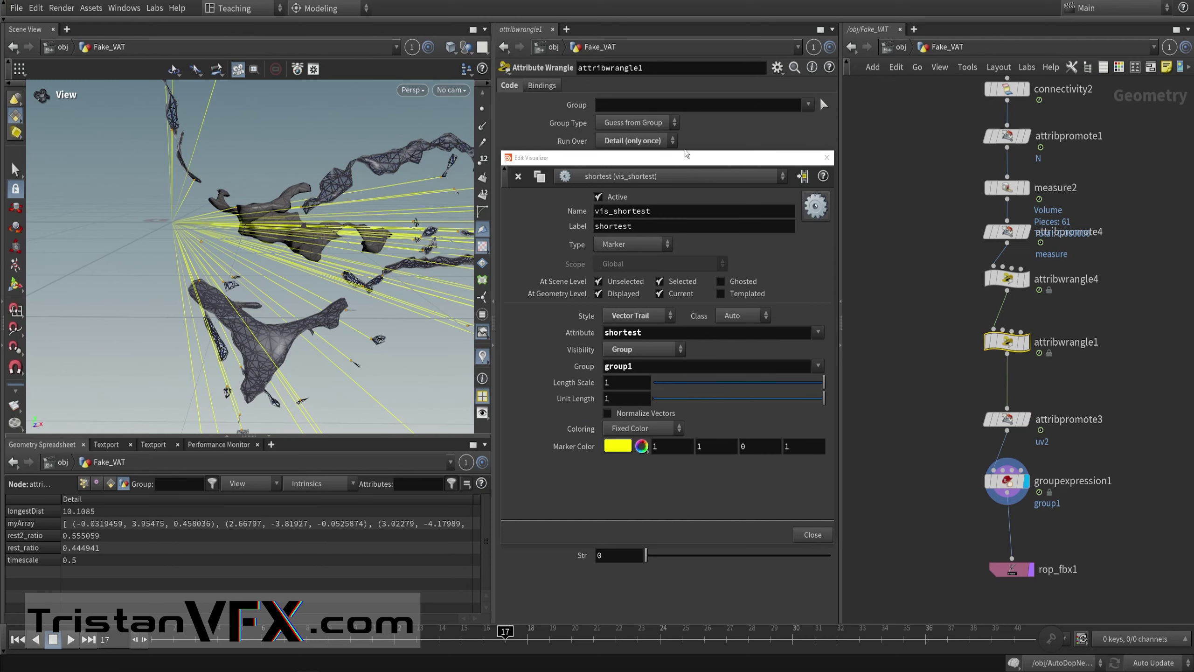
{"action": "left_click_drag", "start_coordinate": [687, 157], "coordinate": [267, 138]}
{"action": "left_click", "coordinate": [609, 390]}
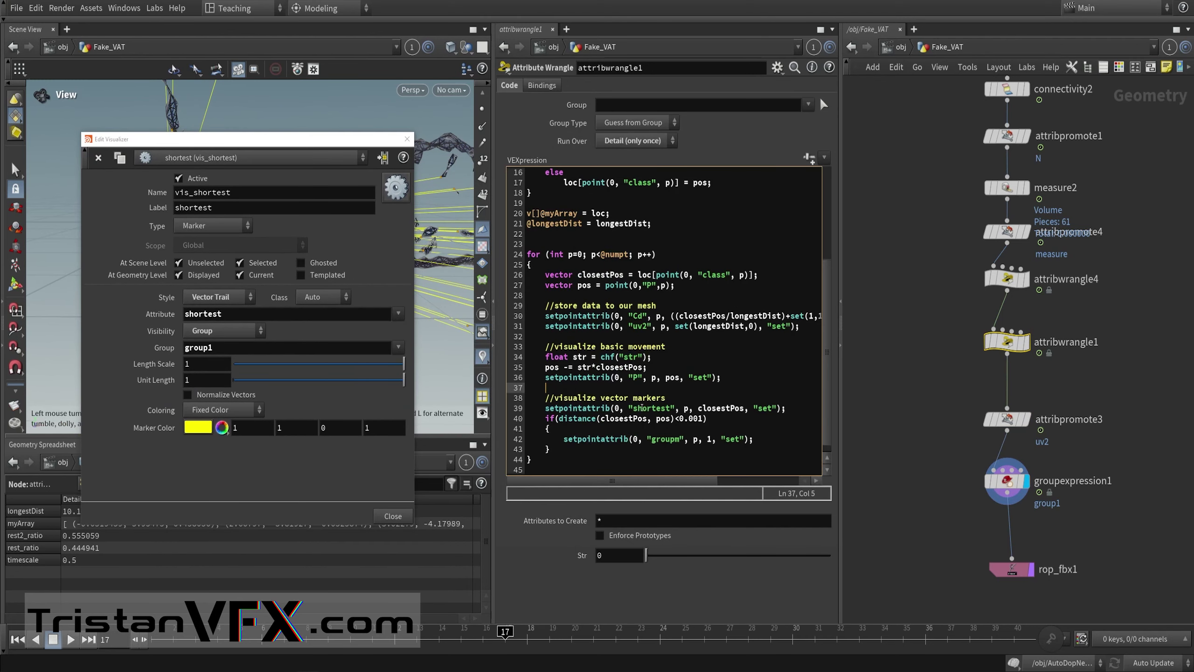
{"action": "left_click_drag", "start_coordinate": [541, 408], "coordinate": [791, 408]}
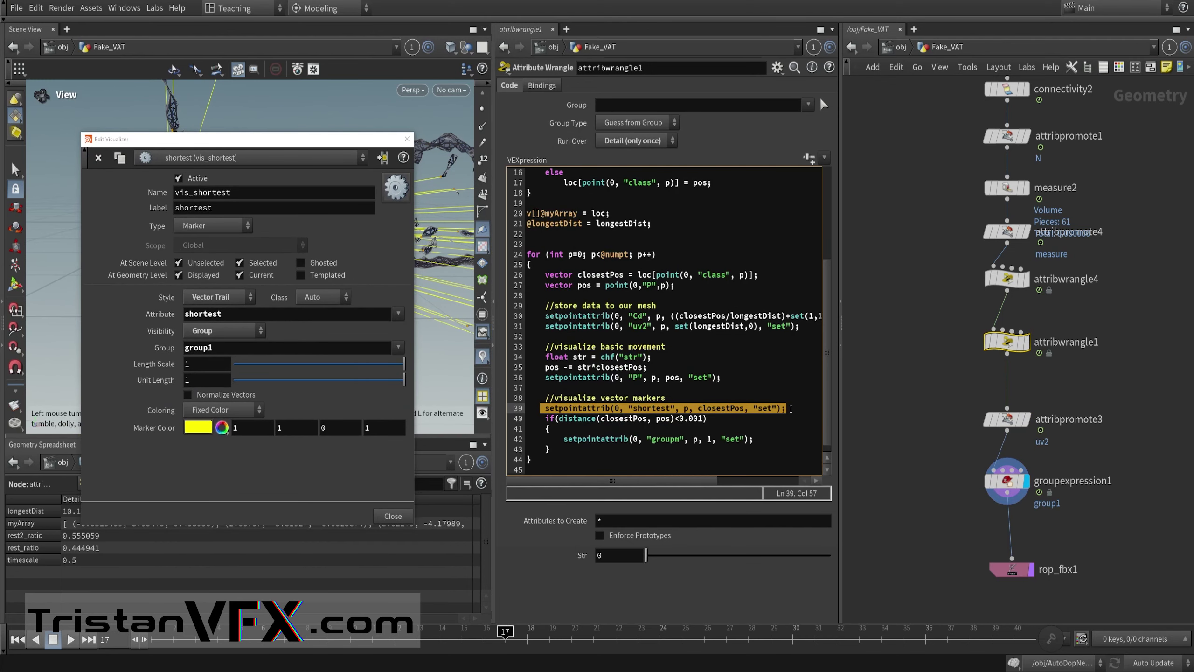
Step: Review the visualizer's Vector Trail style and its shortest attribute with the mesh markers in view
{"action": "left_click_drag", "start_coordinate": [214, 298], "coordinate": [578, 266], "text": "alt"}
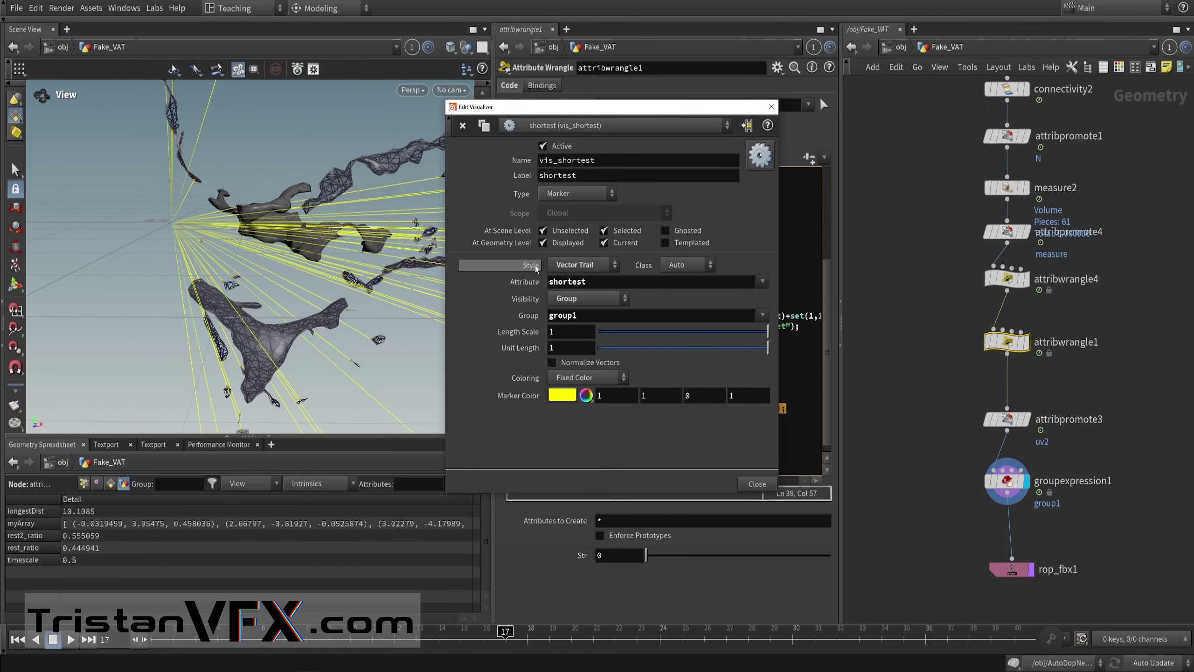
{"action": "left_click", "coordinate": [570, 265]}
{"action": "left_click", "coordinate": [576, 269]}
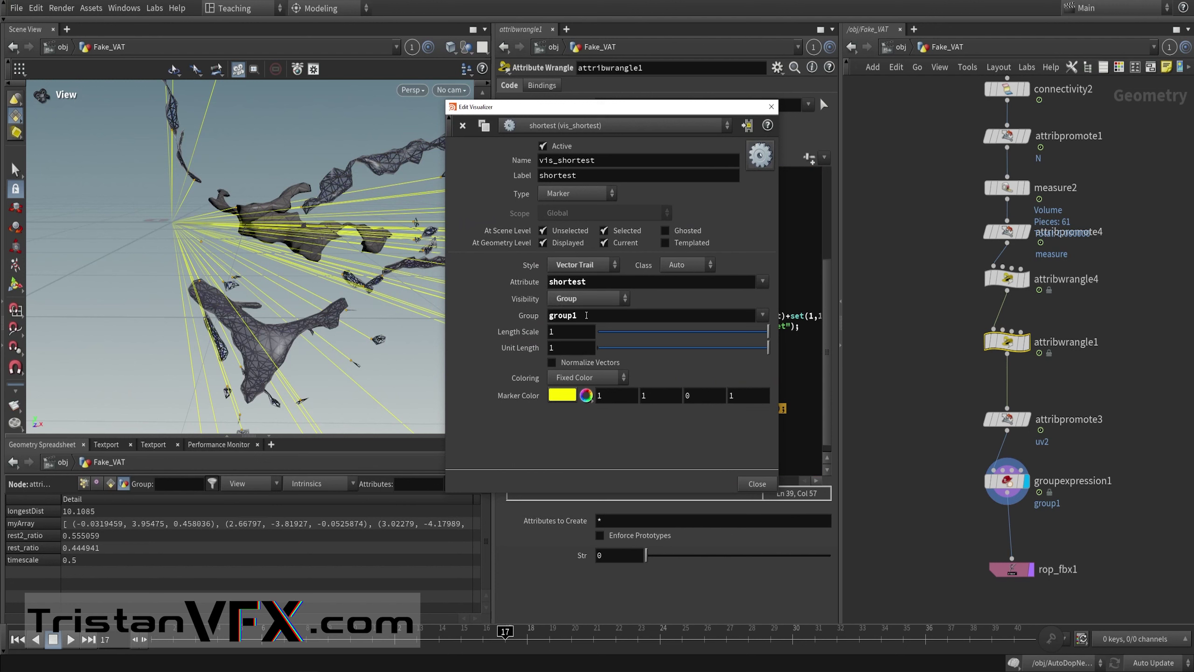
{"action": "left_click_drag", "start_coordinate": [600, 281], "coordinate": [545, 287]}
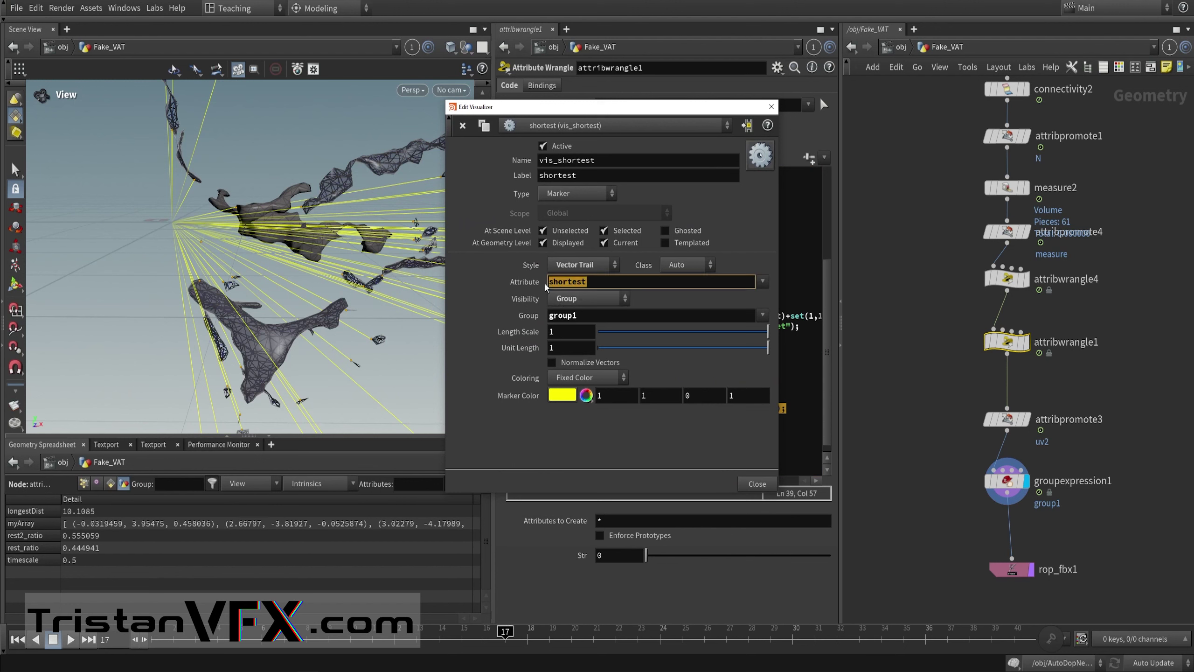
Step: Clear group1 from the shortest visualizer and set its visibility to Always Visible to inspect every point's vector
{"action": "left_click", "coordinate": [600, 317]}
{"action": "left_click_drag", "start_coordinate": [611, 316], "coordinate": [428, 306]}
{"action": "key", "text": "BackSpace"}
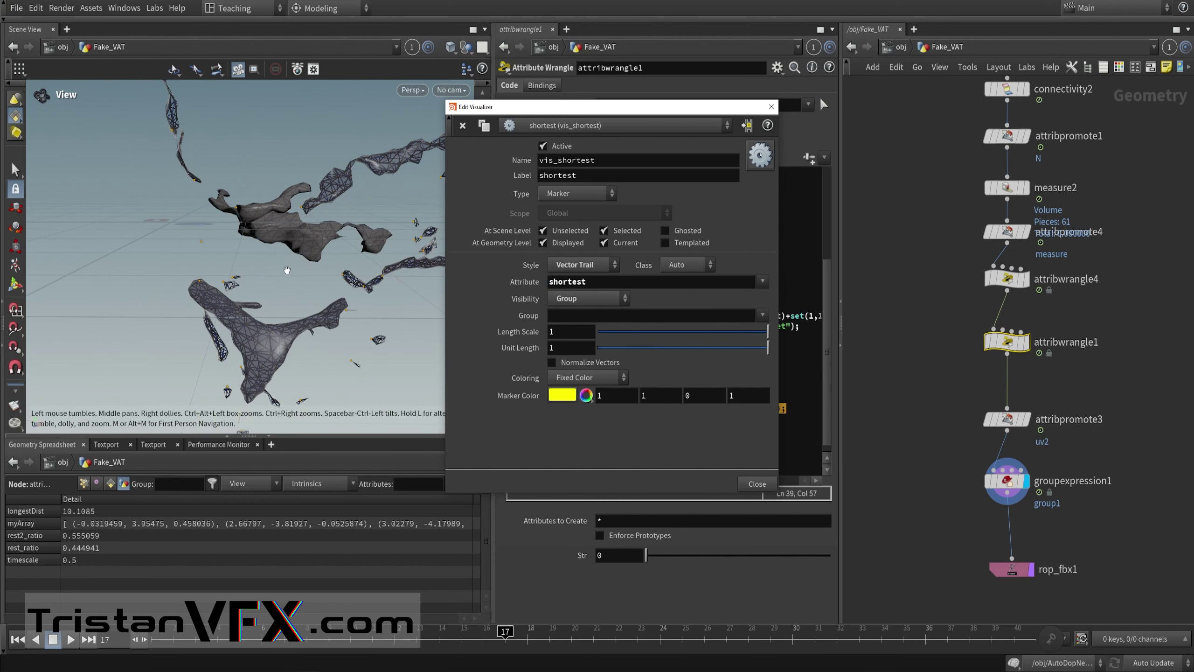
{"action": "left_click", "coordinate": [590, 299]}
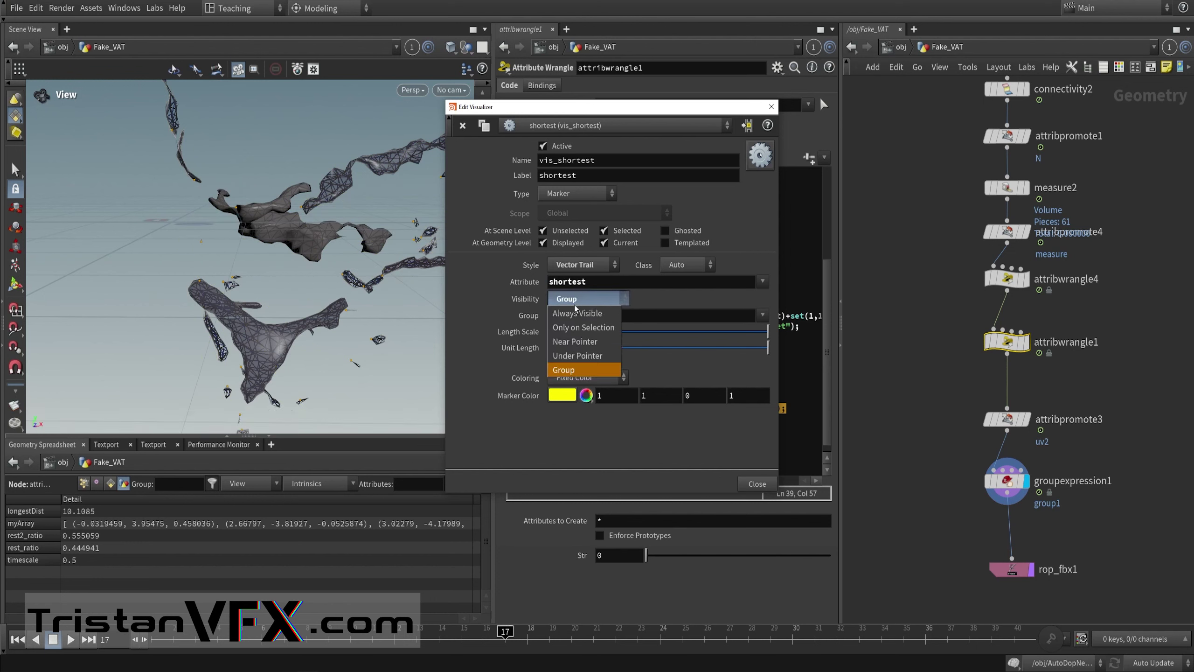
{"action": "left_click", "coordinate": [579, 313]}
{"action": "left_click_drag", "start_coordinate": [225, 254], "coordinate": [344, 252]}
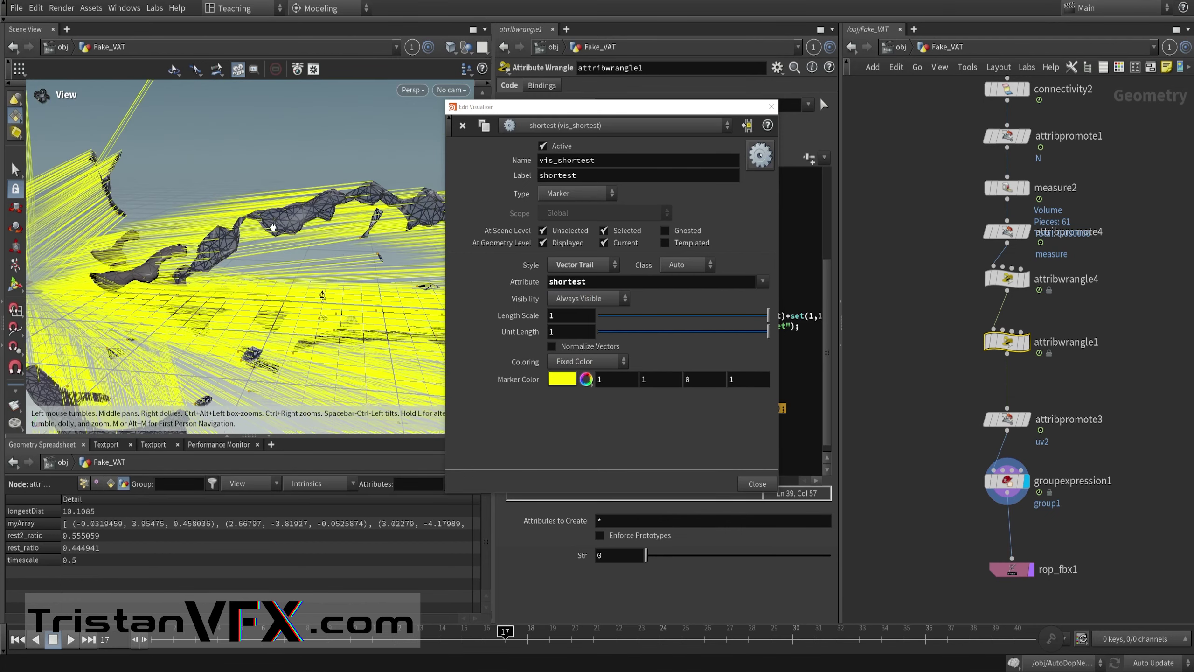
{"action": "right_click_drag", "start_coordinate": [290, 248], "coordinate": [258, 273]}
{"action": "middle_click_drag", "start_coordinate": [257, 273], "coordinate": [300, 238]}
Step: Set the shortest visualizer's visibility to Group and limit it to group1
{"action": "key", "text": "ctrl+z"}
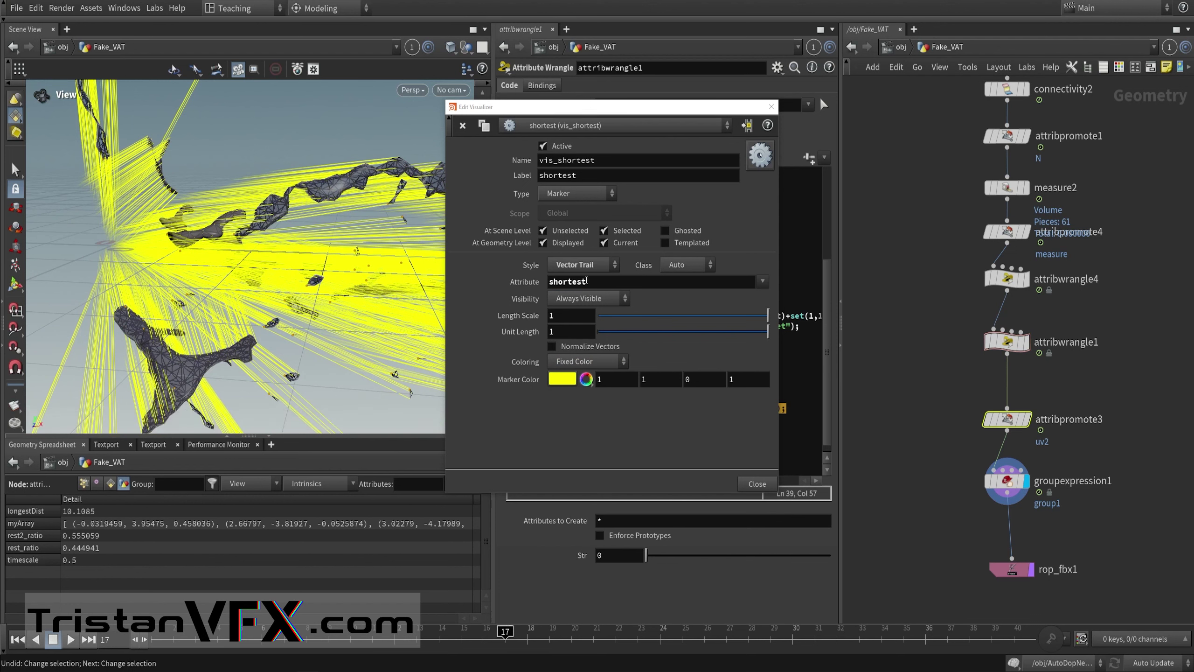
{"action": "left_click", "coordinate": [601, 300]}
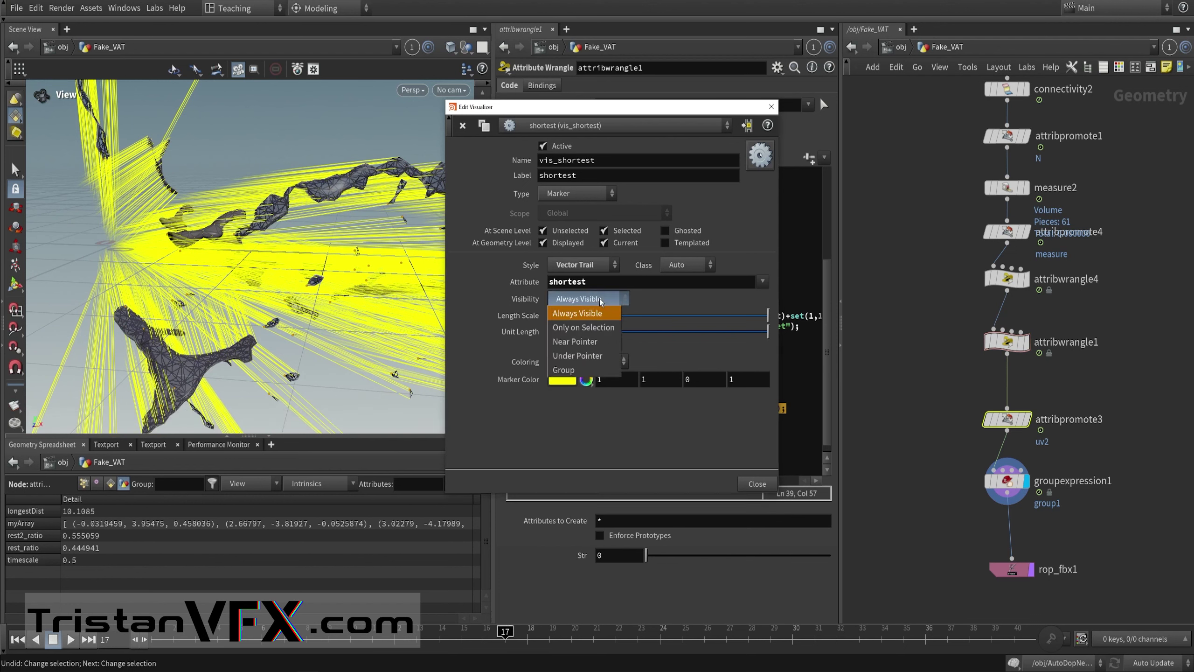
{"action": "left_click", "coordinate": [564, 370]}
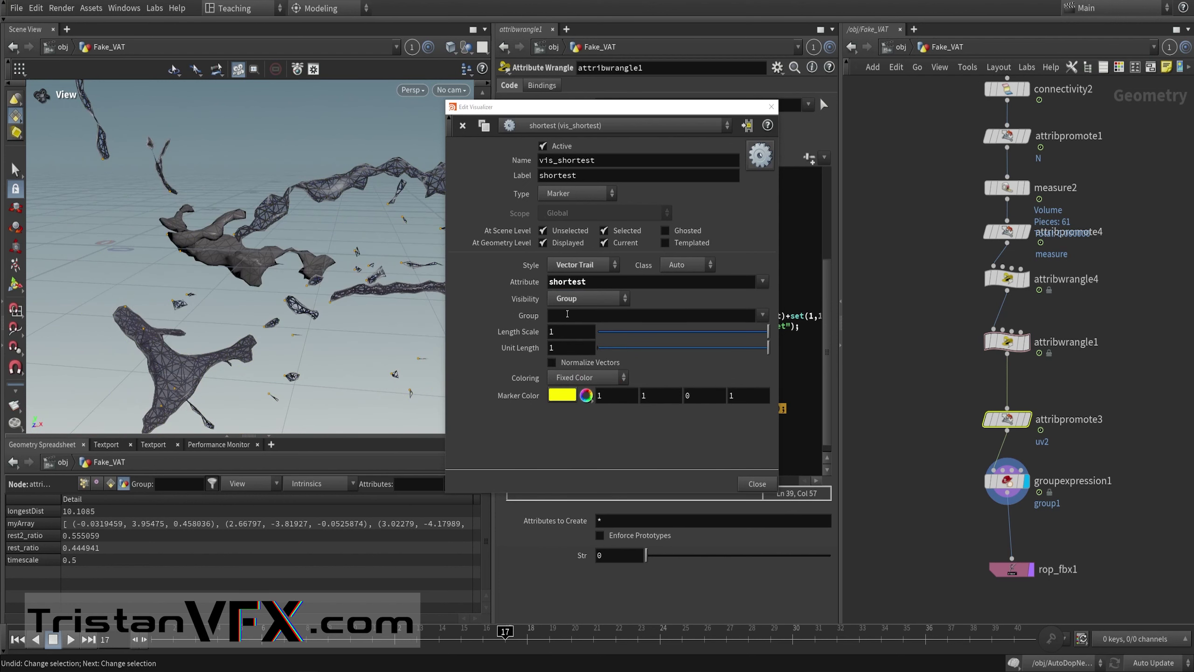
{"action": "left_click", "coordinate": [692, 314]}
{"action": "type", "text": "group1"}
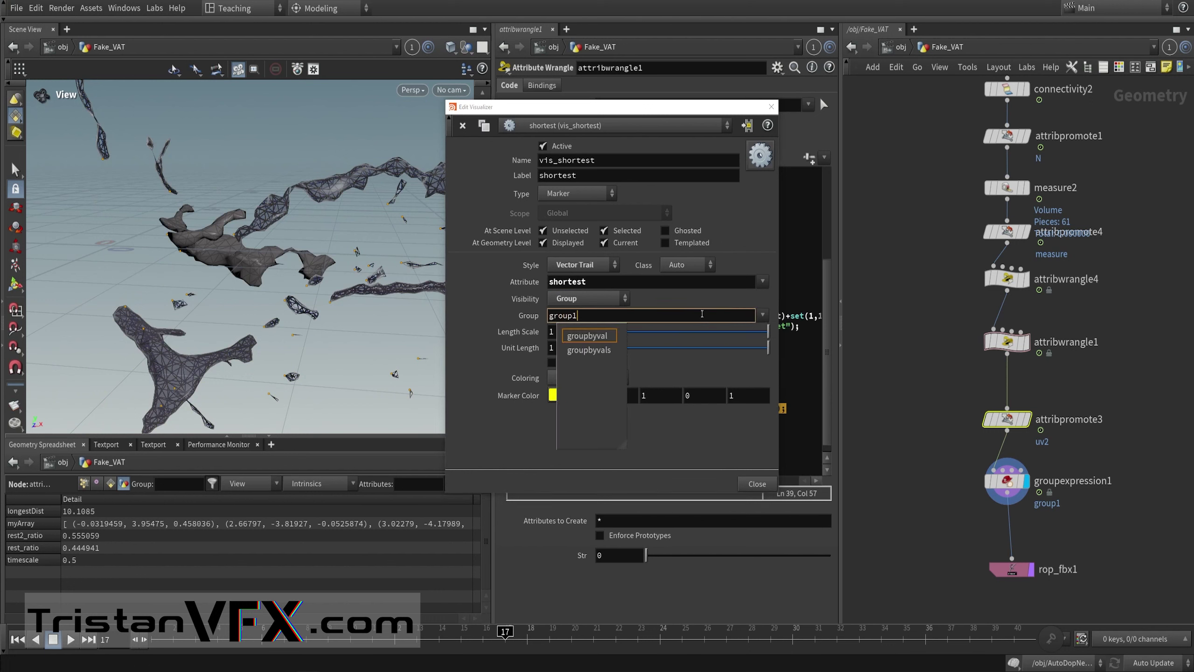
{"action": "key", "text": "Return"}
Step: Examine the static mesh output file path in rop_fbx1's FBX export settings
{"action": "middle_click_drag", "start_coordinate": [927, 539], "coordinate": [940, 442]}
{"action": "left_click", "coordinate": [1016, 466]}
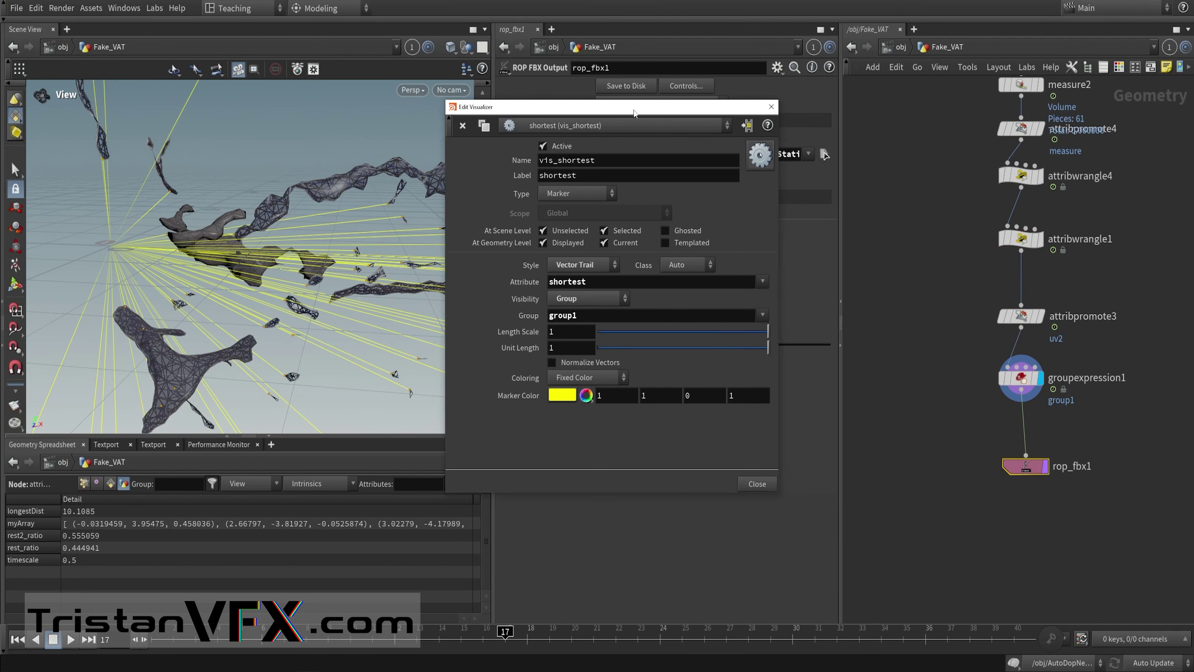
{"action": "left_click_drag", "start_coordinate": [648, 110], "coordinate": [286, 216]}
{"action": "left_click_drag", "start_coordinate": [720, 154], "coordinate": [888, 161]}
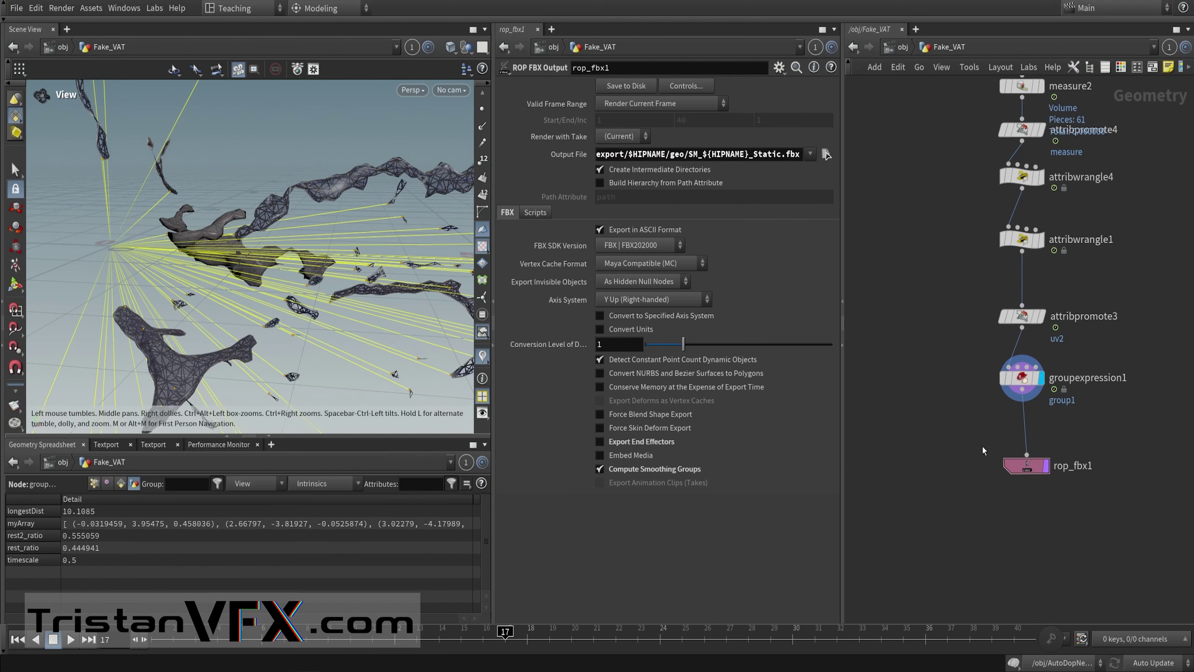
Step: Go to the out network and bring up the BloodSplash_02 vertex animation textures node
{"action": "left_click", "coordinate": [902, 49]}
{"action": "left_click", "coordinate": [902, 49]}
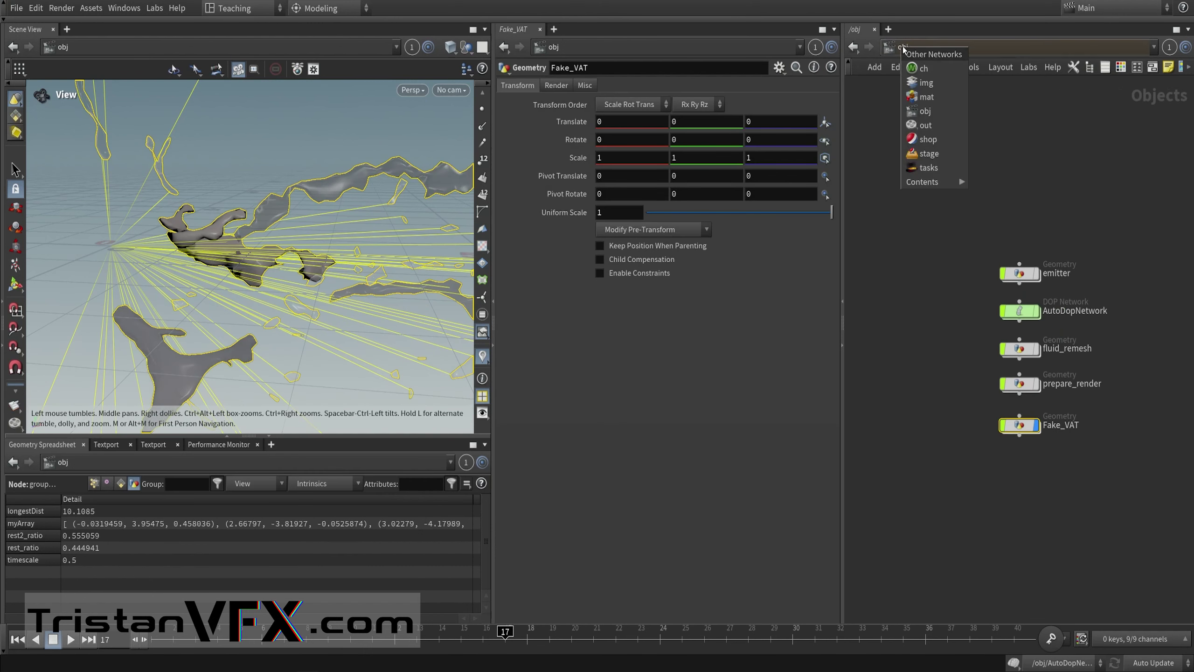
{"action": "left_click", "coordinate": [921, 125]}
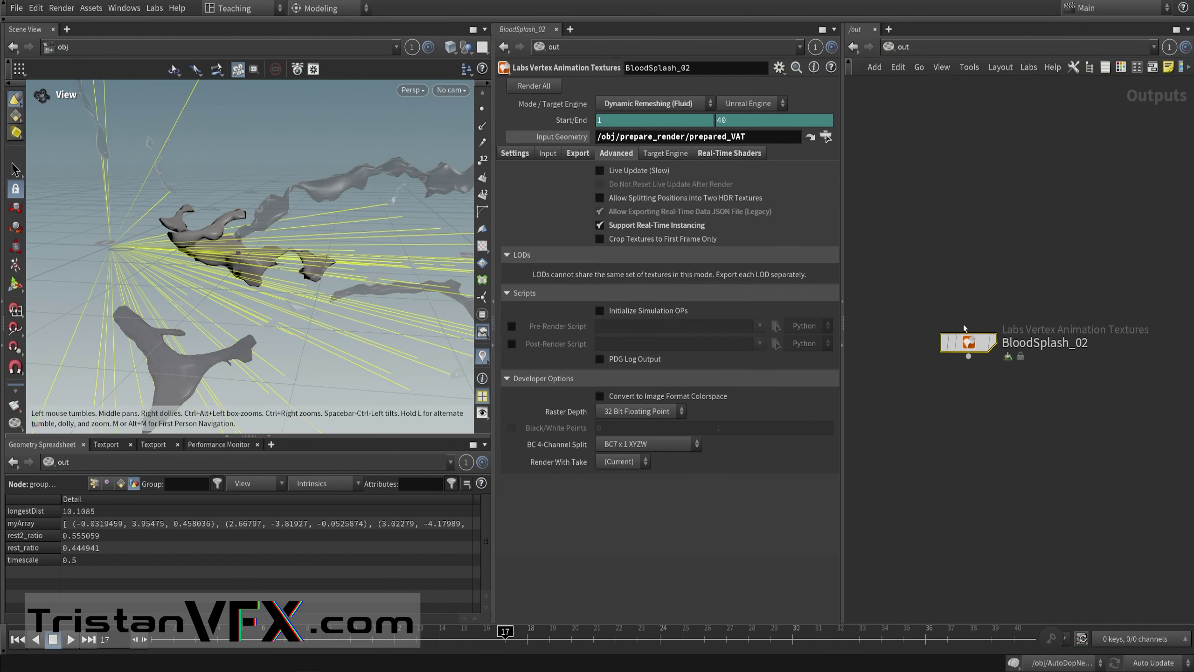
{"action": "scroll", "coordinate": [972, 348], "scroll_direction": "up", "scroll_amount": 2}
{"action": "scroll", "coordinate": [905, 247], "scroll_direction": "down", "scroll_amount": 1}
{"action": "middle_click_drag", "start_coordinate": [913, 262], "coordinate": [926, 270]}
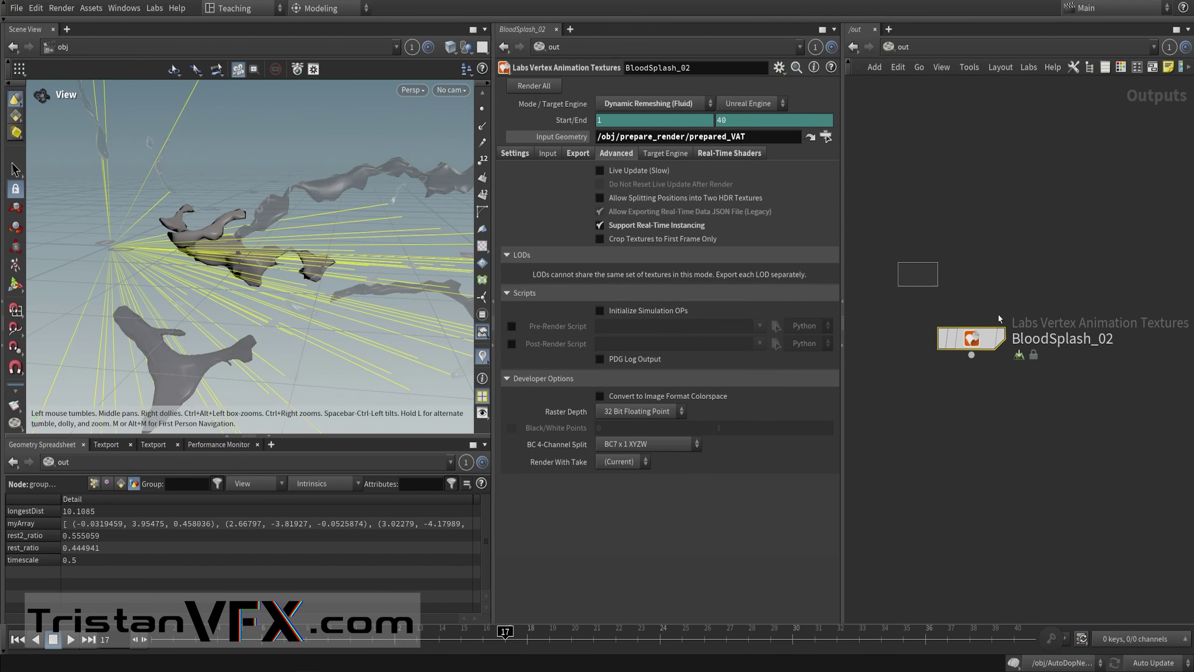
{"action": "middle_click_drag", "start_coordinate": [1054, 292], "coordinate": [1010, 291]}
{"action": "middle_click_drag", "start_coordinate": [961, 246], "coordinate": [1025, 256]}
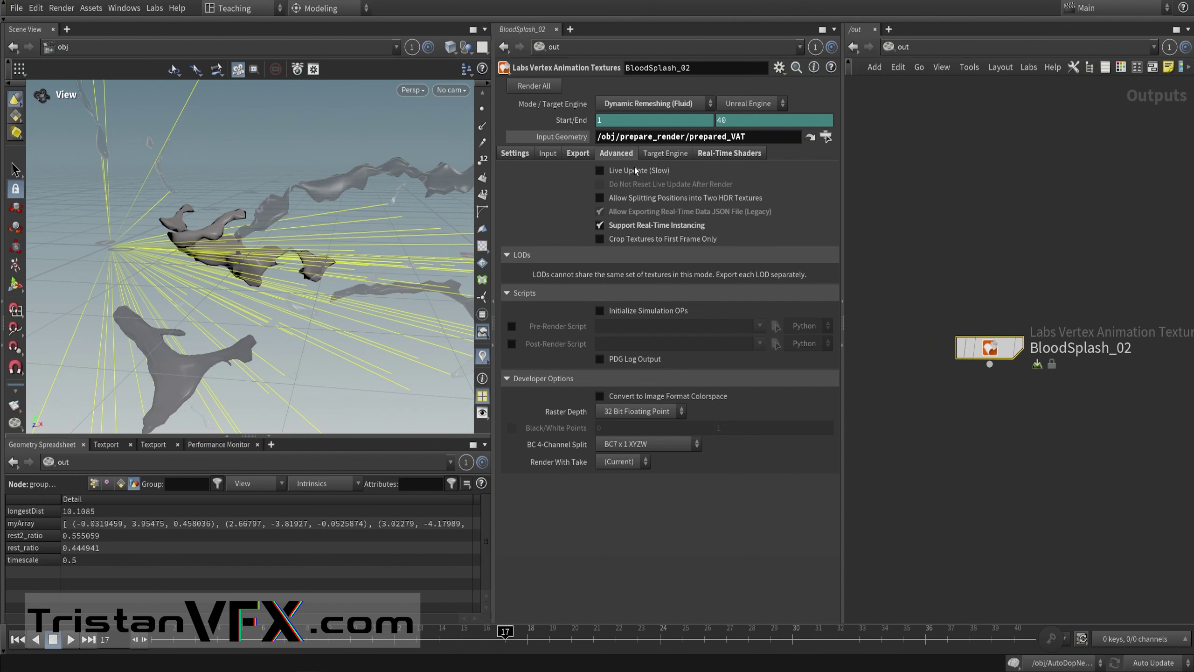
Step: Examine the export file paths, their name prefixes, and the geometry suffix and include options of the BloodSplash_02 texture export
{"action": "left_click", "coordinate": [579, 154]}
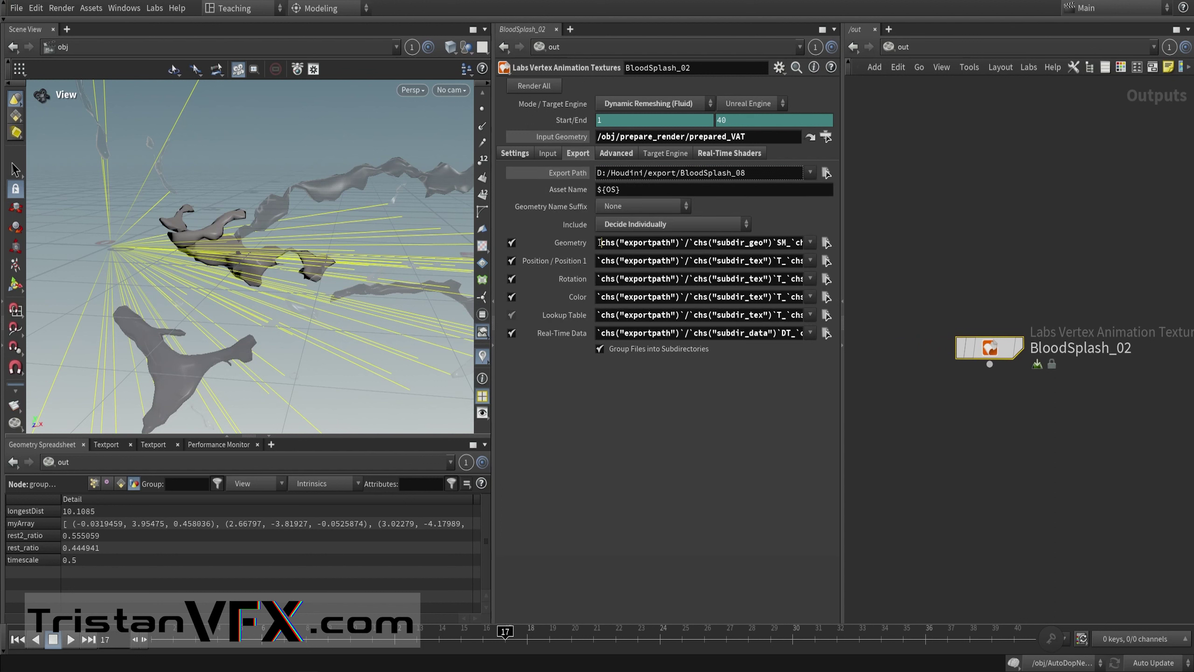
{"action": "left_click_drag", "start_coordinate": [600, 242], "coordinate": [808, 243]}
{"action": "left_click", "coordinate": [727, 244]}
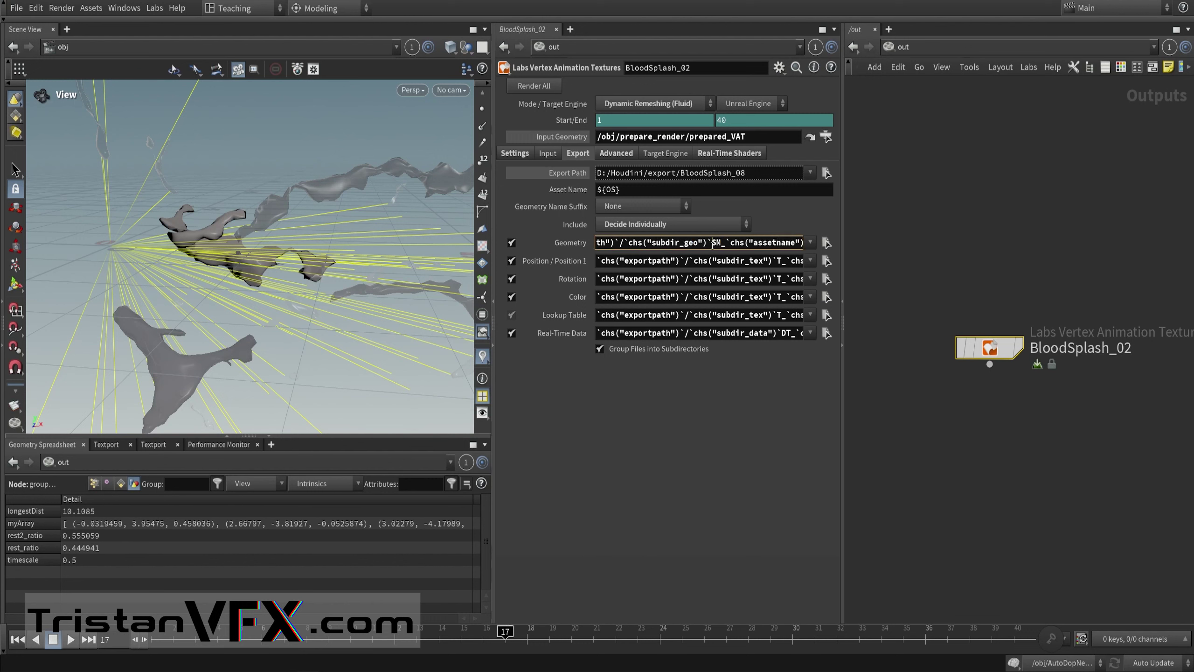
{"action": "mouse_move", "coordinate": [784, 244]}
{"action": "left_mouse_down"}
{"action": "mouse_move", "coordinate": [813, 242]}
{"action": "mouse_move", "coordinate": [764, 243]}
{"action": "mouse_move", "coordinate": [782, 243]}
{"action": "left_mouse_up"}
{"action": "left_click", "coordinate": [657, 225]}
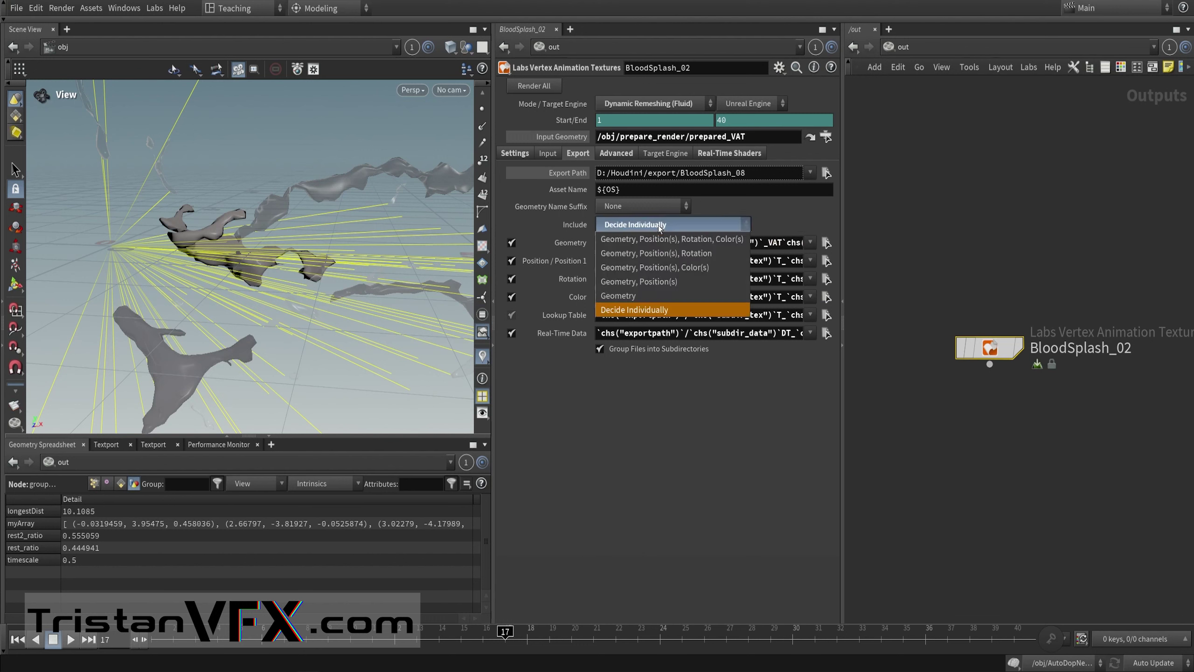
{"action": "left_click", "coordinate": [657, 225]}
{"action": "left_click", "coordinate": [625, 208]}
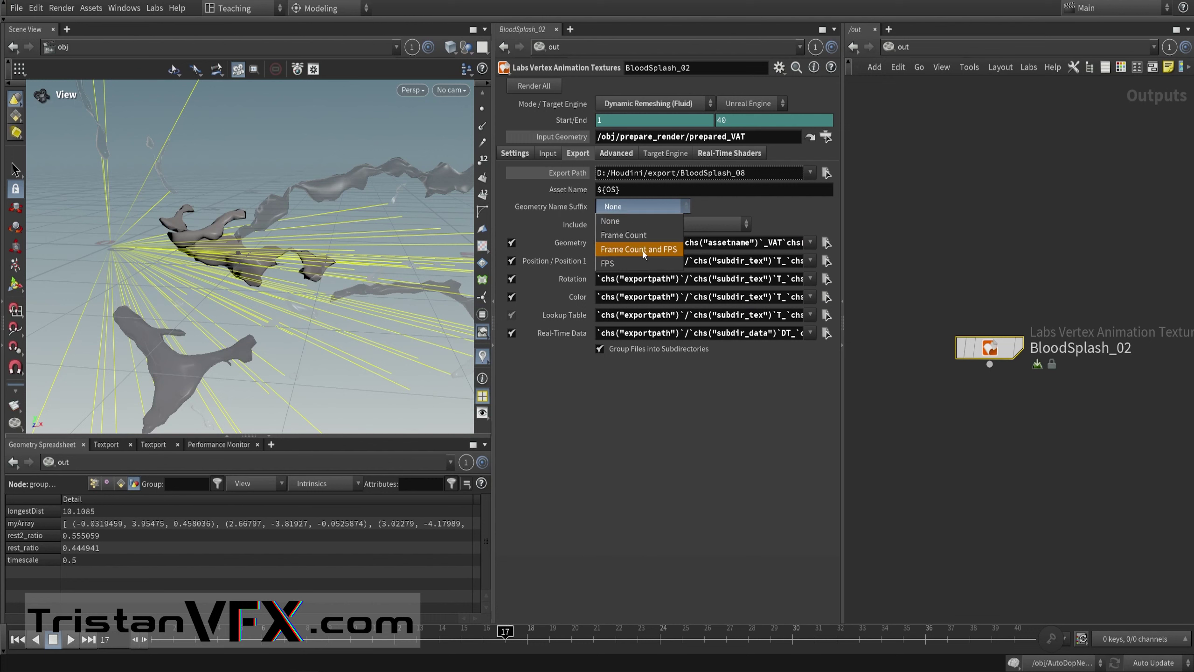
{"action": "left_click", "coordinate": [606, 207]}
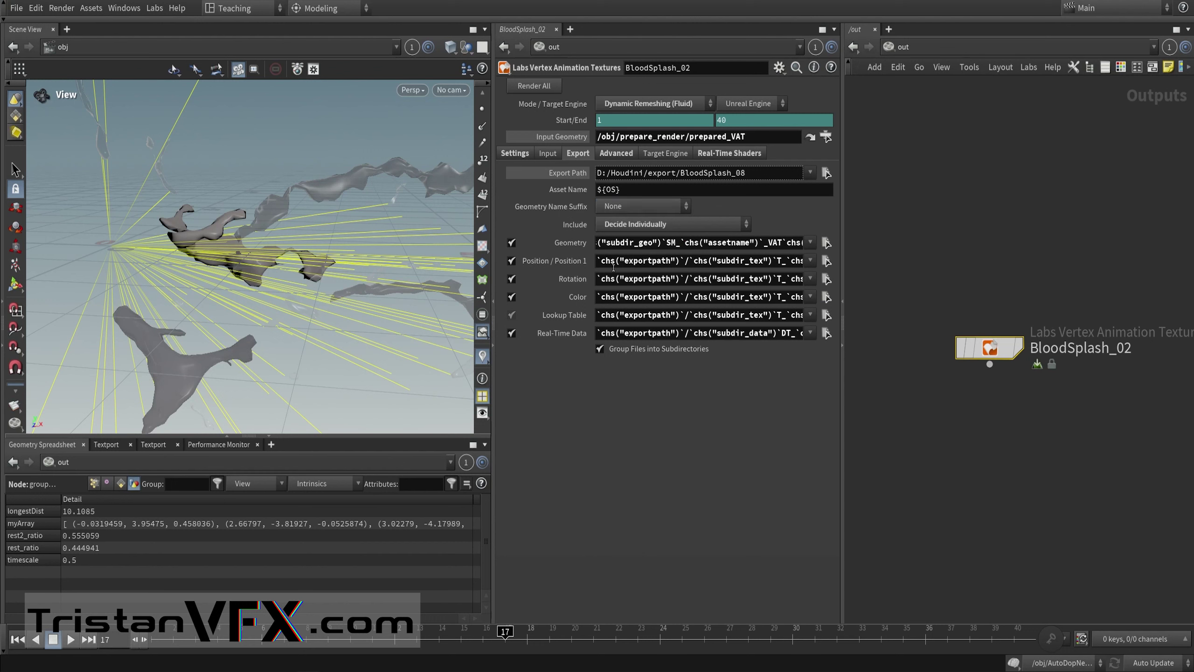
{"action": "left_click_drag", "start_coordinate": [776, 262], "coordinate": [791, 261]}
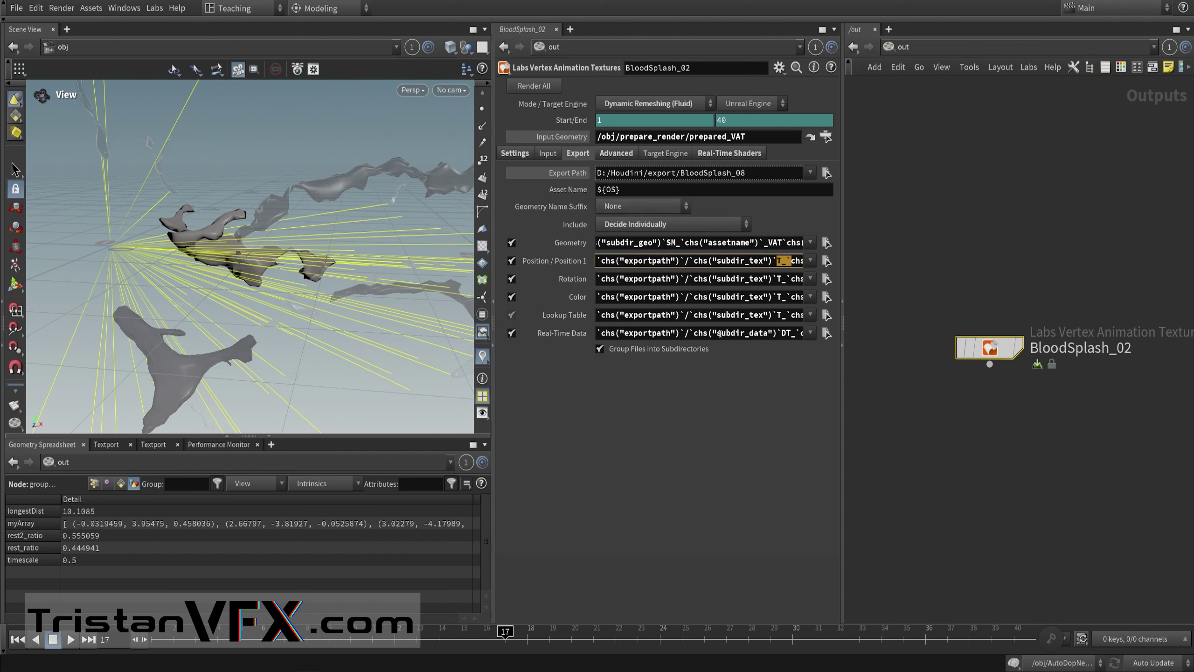
{"action": "left_click_drag", "start_coordinate": [781, 334], "coordinate": [797, 334]}
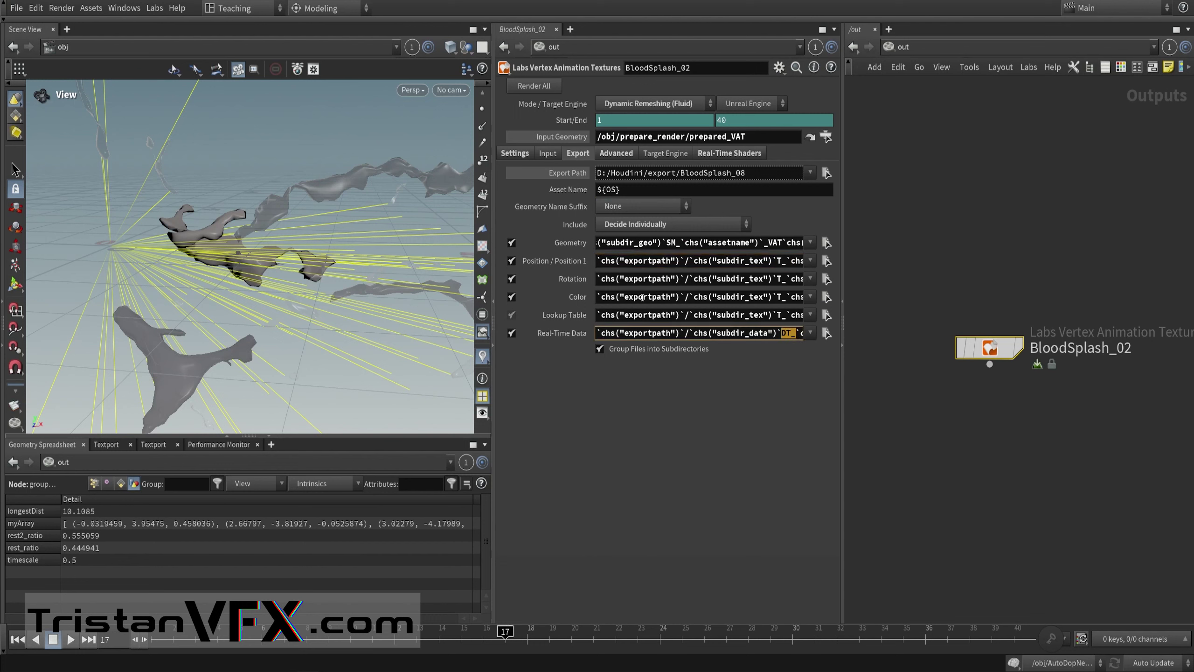
Step: Compare the Export Path's $HIP/export/${HIPNAME} expression with its resolved folder, and inspect the resolved Geometry file path
{"action": "left_click", "coordinate": [565, 172]}
{"action": "middle_click", "coordinate": [565, 174], "text": "ctrl"}
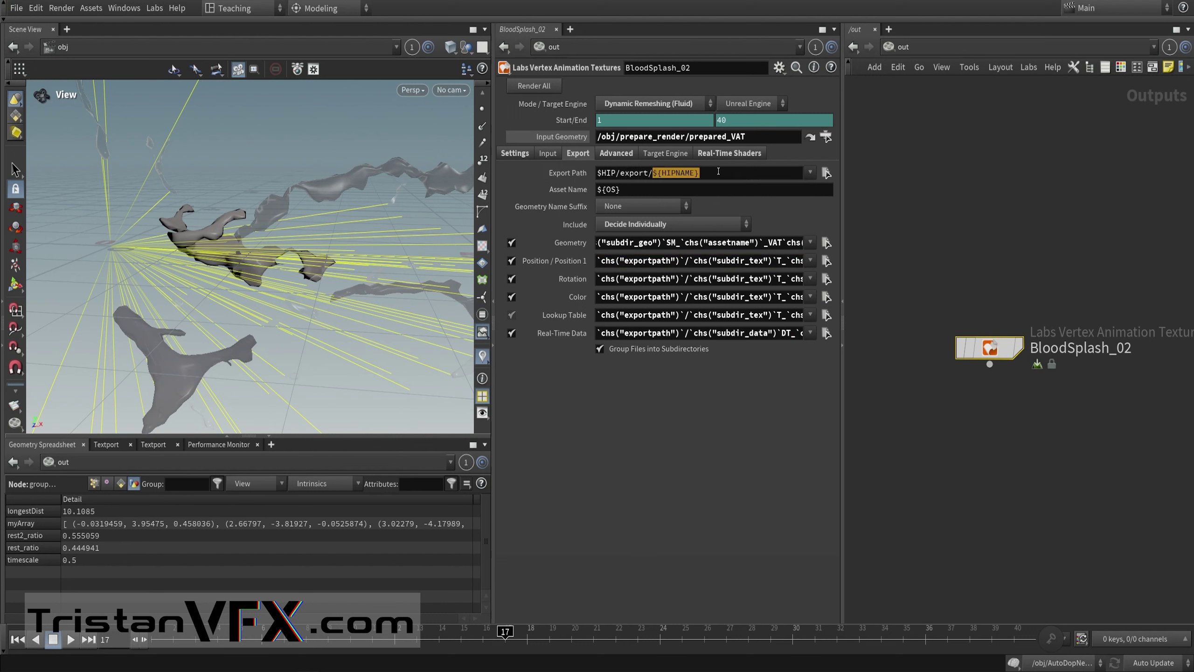
{"action": "triple_click", "coordinate": [633, 173]}
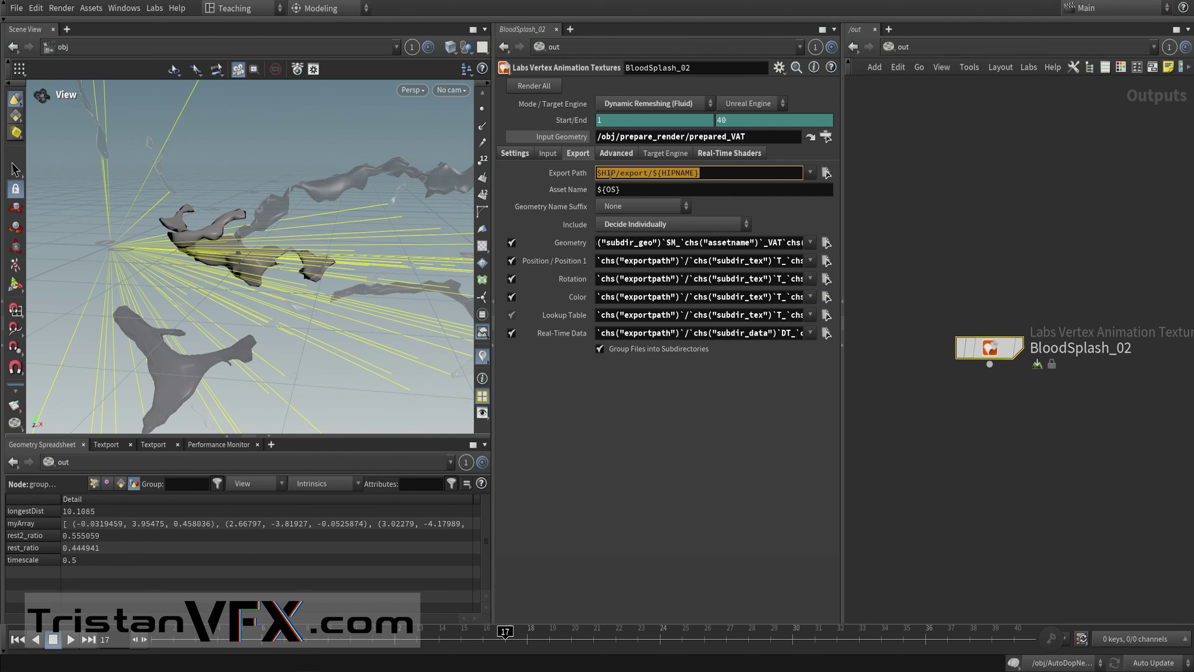
{"action": "left_click", "coordinate": [565, 177]}
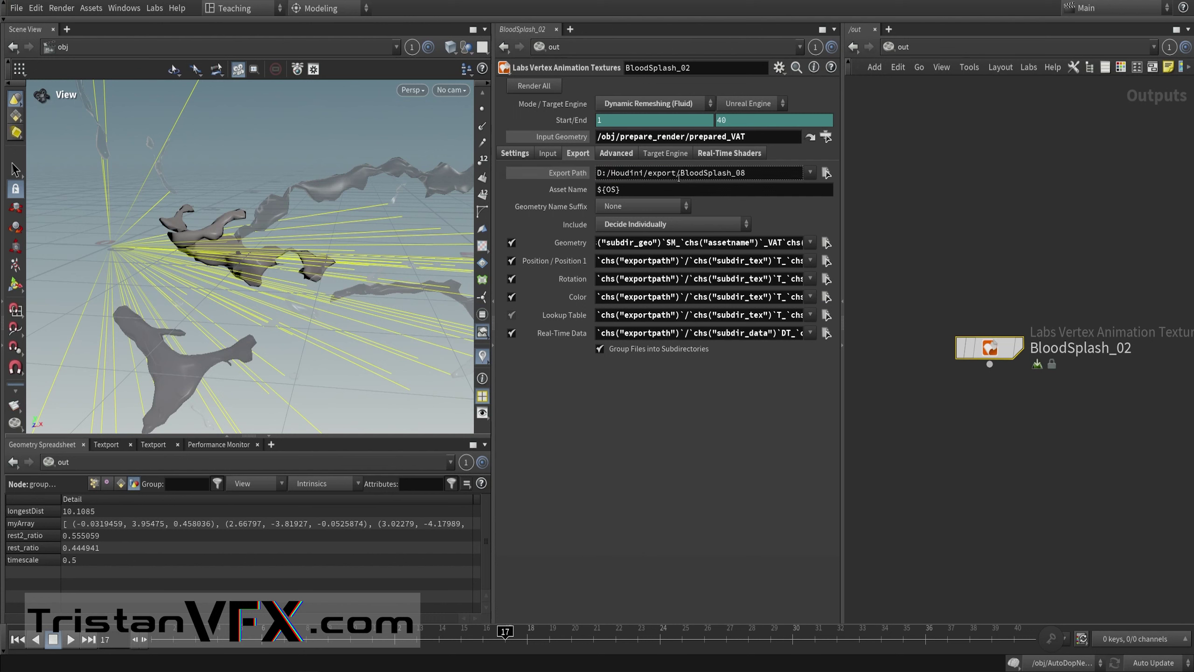
{"action": "double_click", "coordinate": [679, 178]}
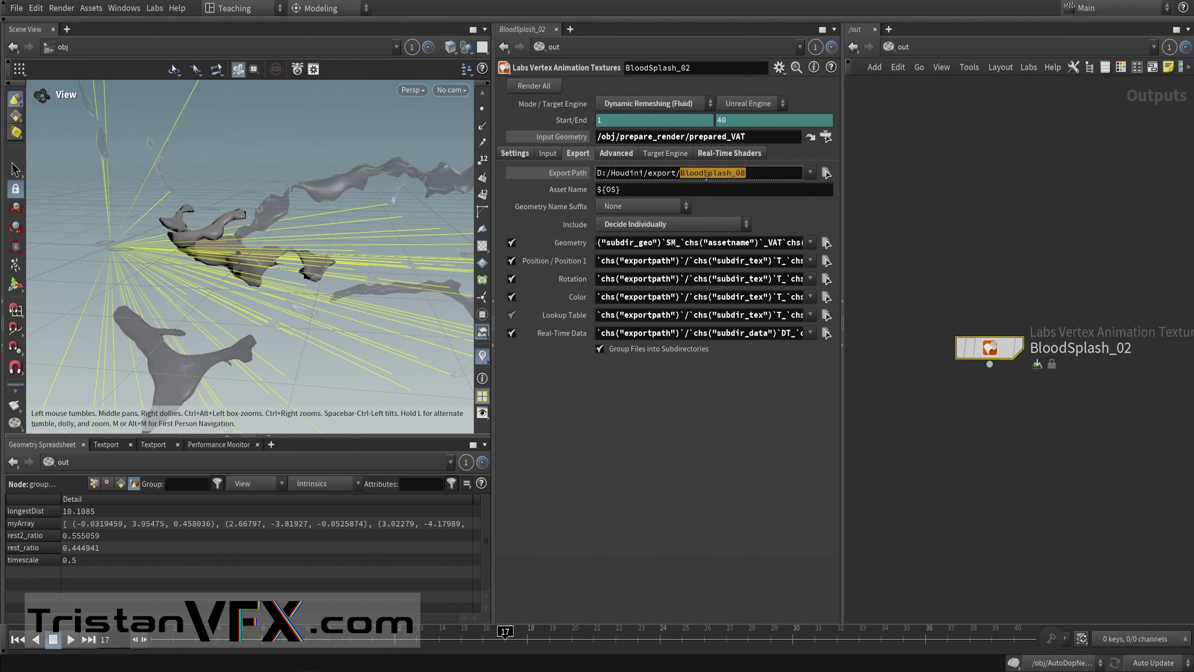
{"action": "left_click", "coordinate": [574, 244]}
{"action": "left_click_drag", "start_coordinate": [633, 243], "coordinate": [821, 235]}
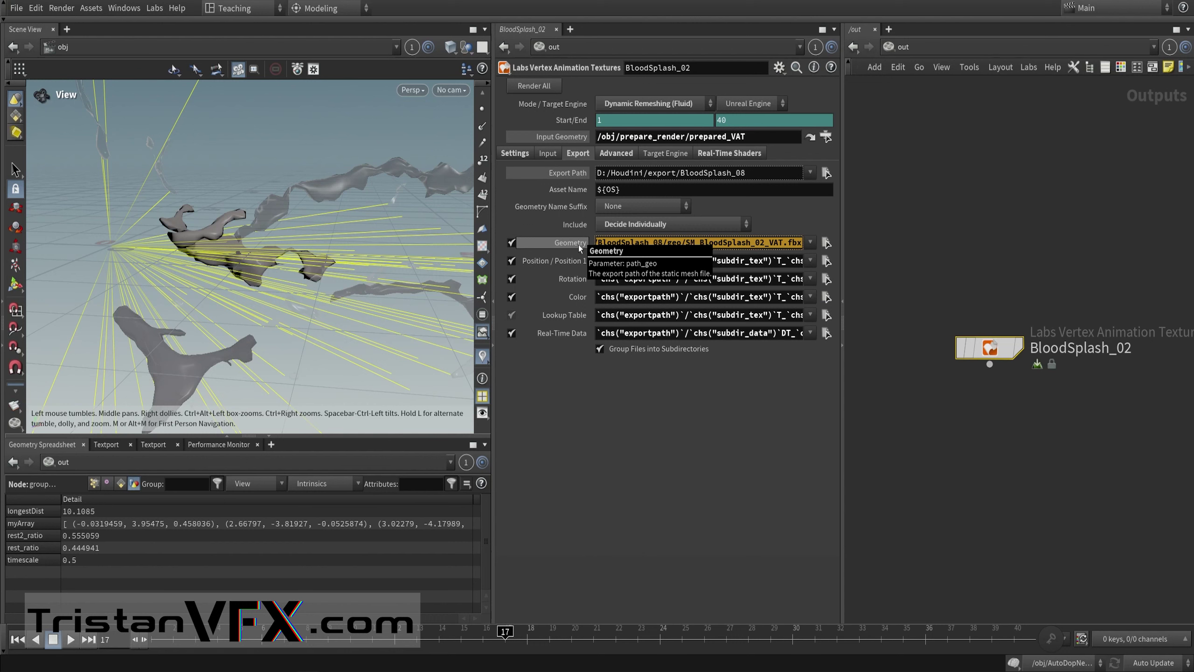
Step: Review BloodSplash_02's general, export, advanced, real-time shader and target engine settings
{"action": "left_click", "coordinate": [515, 154]}
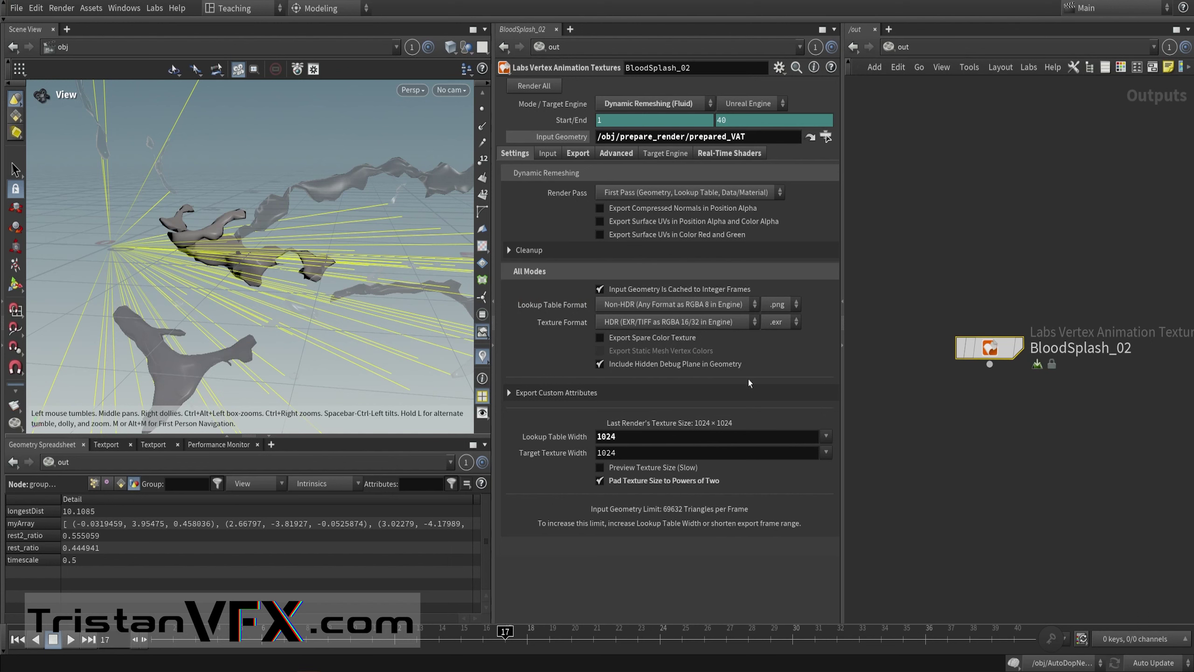
{"action": "left_click", "coordinate": [571, 154]}
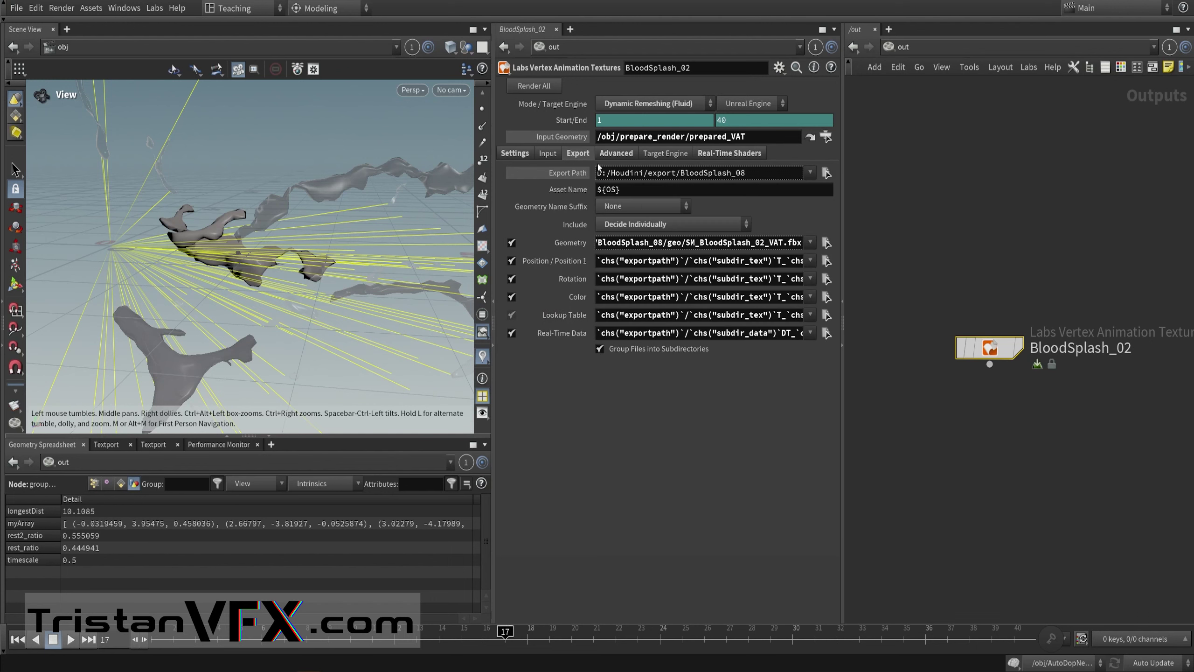
{"action": "left_click", "coordinate": [616, 153]}
{"action": "left_click", "coordinate": [716, 154]}
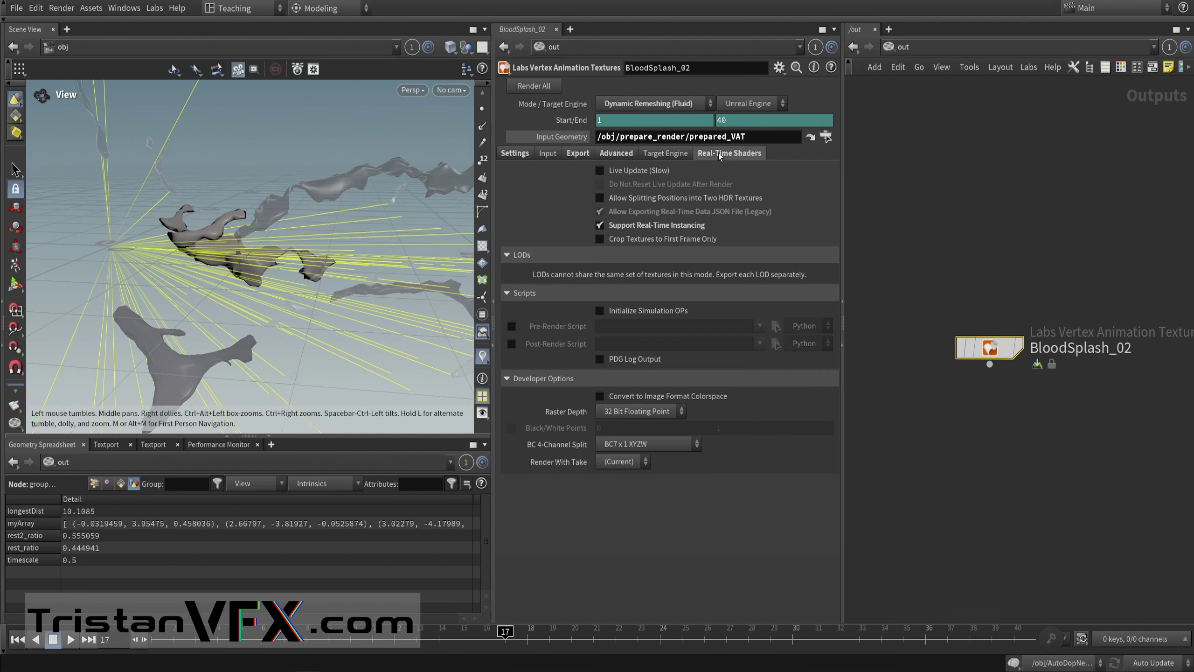
{"action": "left_click", "coordinate": [668, 155]}
{"action": "scroll", "coordinate": [919, 253], "scroll_direction": "down", "scroll_amount": 1}
{"action": "middle_click_drag", "start_coordinate": [929, 255], "coordinate": [927, 285]}
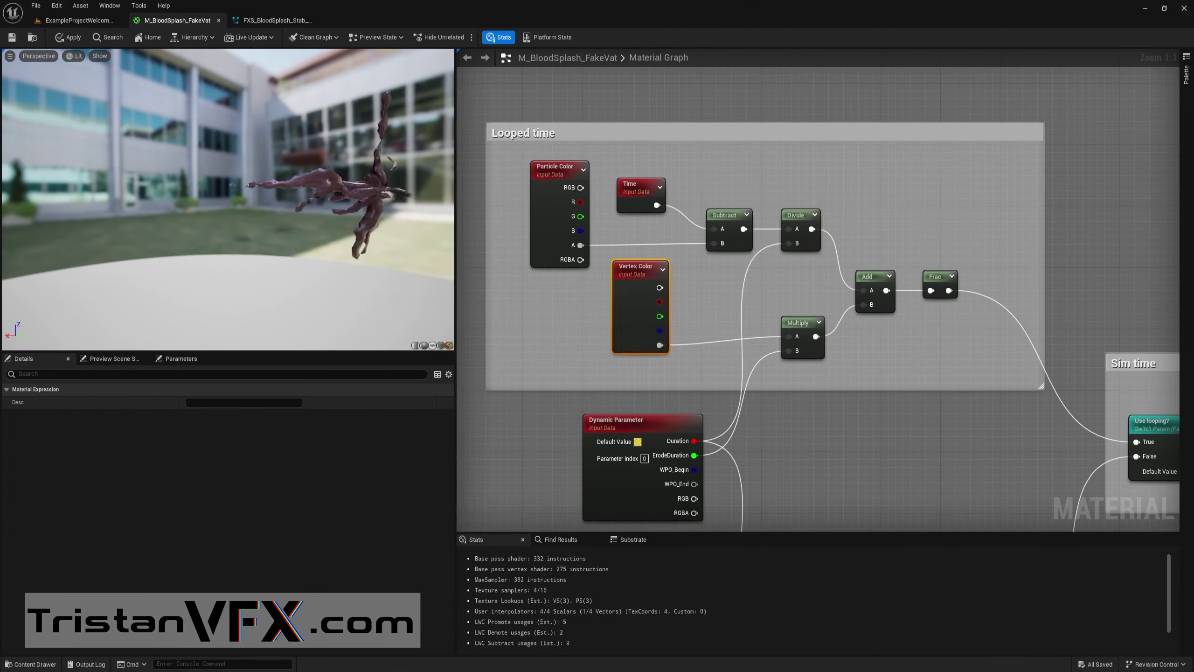
Step: Switch to Unreal Engine and examine the looped time, mapped vector and corrected normal sections of M_BloodSplash_FakeVat's material graph
{"action": "left_click", "coordinate": [940, 283]}
{"action": "right_click_drag", "start_coordinate": [947, 379], "coordinate": [812, 86]}
{"action": "left_click", "coordinate": [755, 342]}
{"action": "right_click_drag", "start_coordinate": [757, 357], "coordinate": [757, 344]}
{"action": "left_click", "coordinate": [748, 386]}
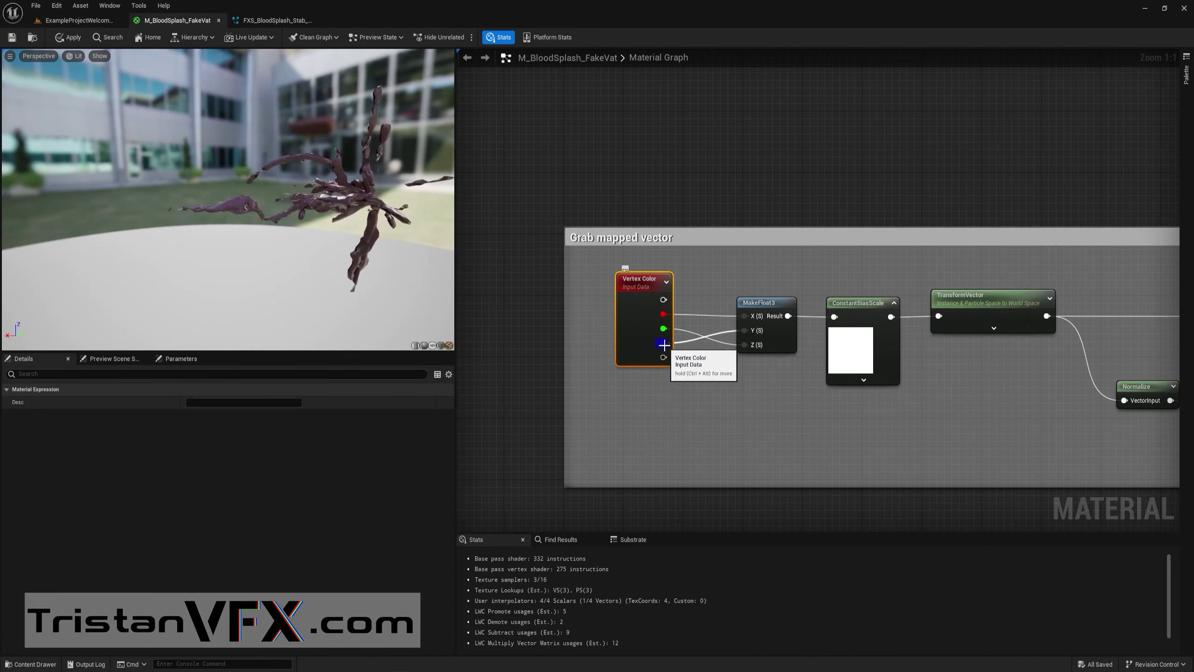
{"action": "left_click_drag", "start_coordinate": [533, 292], "coordinate": [758, 372]}
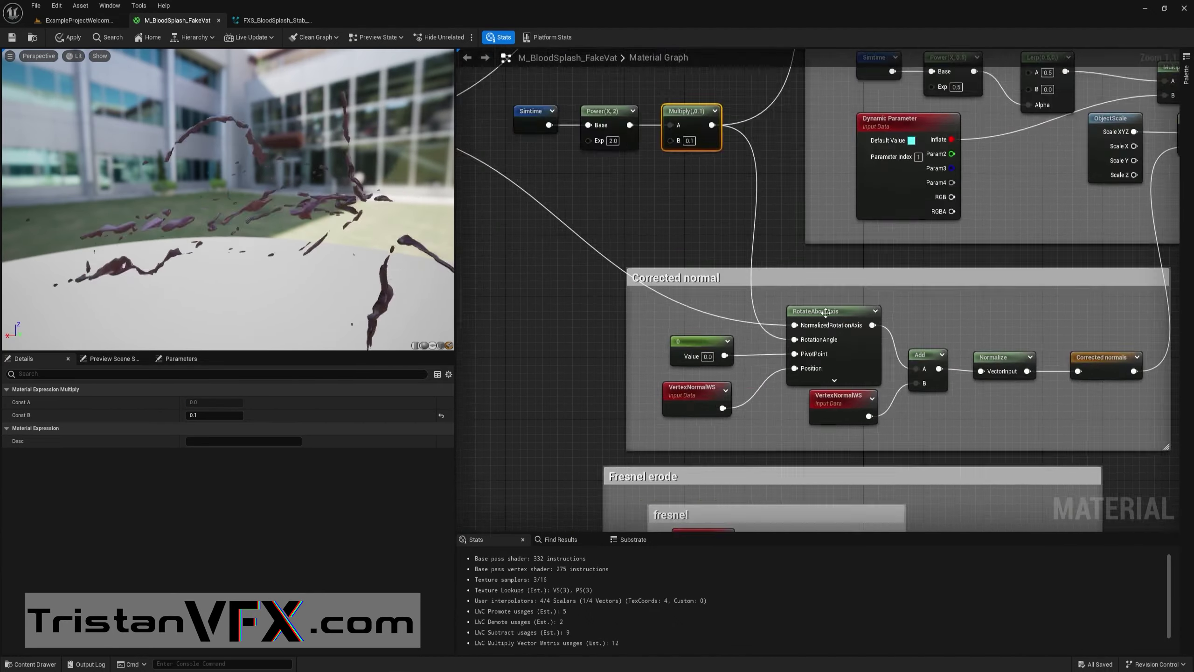
{"action": "left_click", "coordinate": [818, 315]}
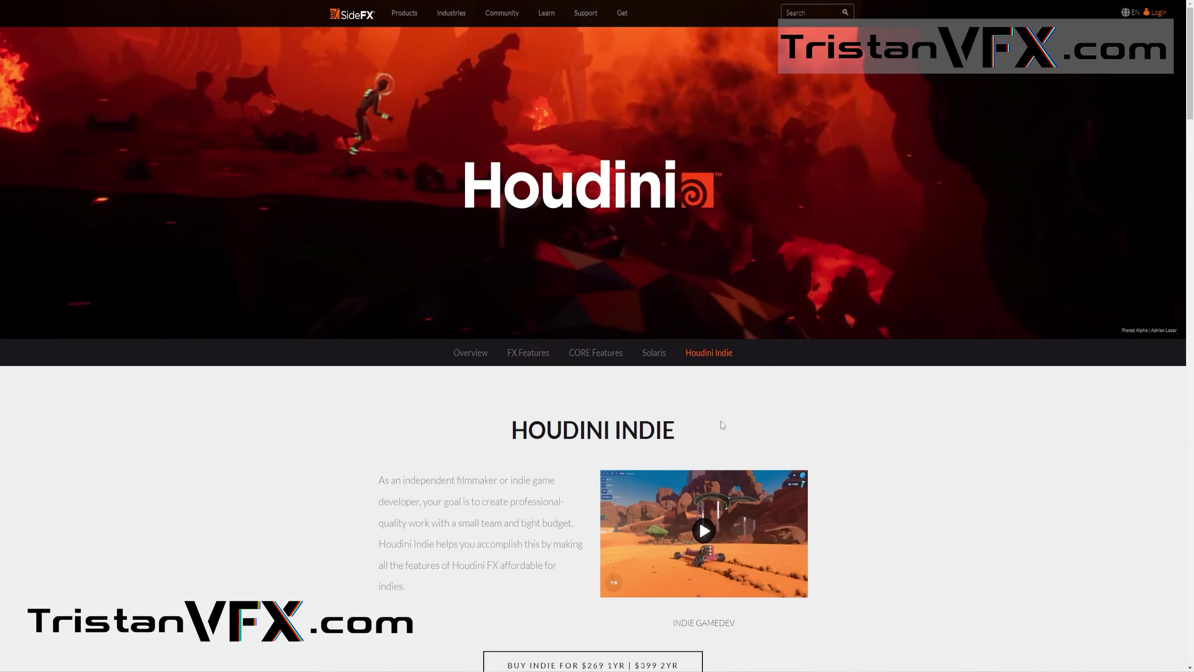
Step: Browse the Houdini Indie product page and bring up the Unreal Engine section in the Epic Games Launcher
{"action": "scroll", "coordinate": [721, 421], "scroll_direction": "down", "scroll_amount": 5}
{"action": "scroll", "coordinate": [723, 425], "scroll_direction": "down", "scroll_amount": 20}
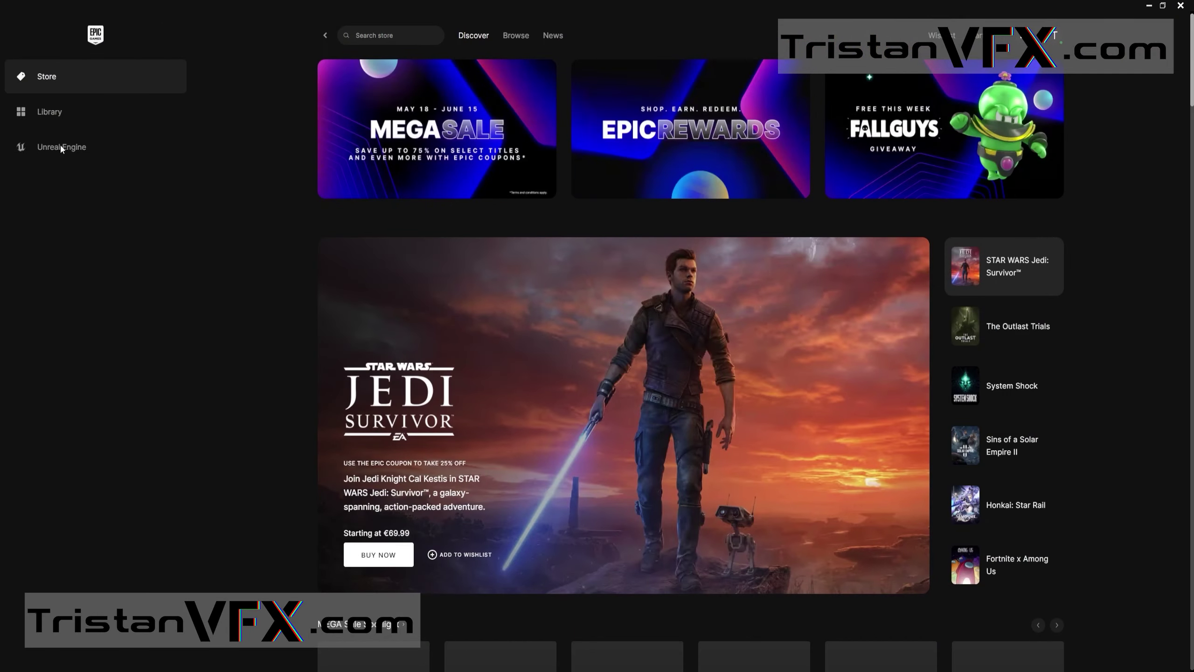
{"action": "left_click", "coordinate": [61, 148]}
{"action": "left_click", "coordinate": [282, 26]}
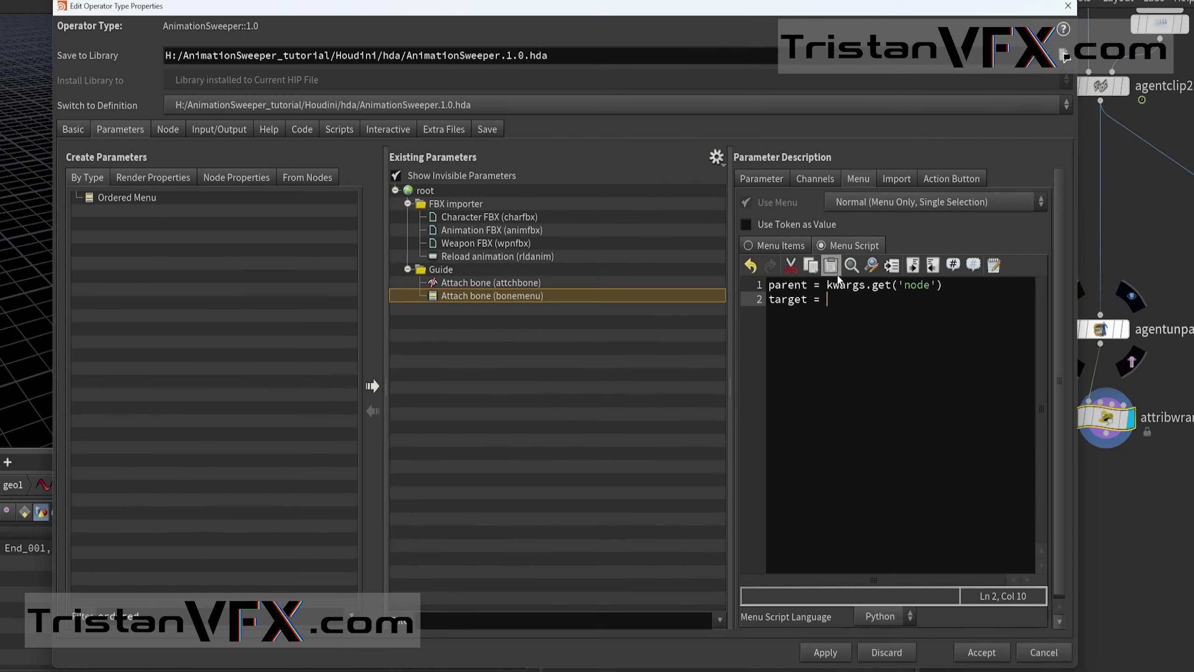
Step: Add a node lookup to the target line of AnimationSweeper's bone menu script and begin a details expression in rop_fbx1's output file path
{"action": "type", "text": "ent.node("}
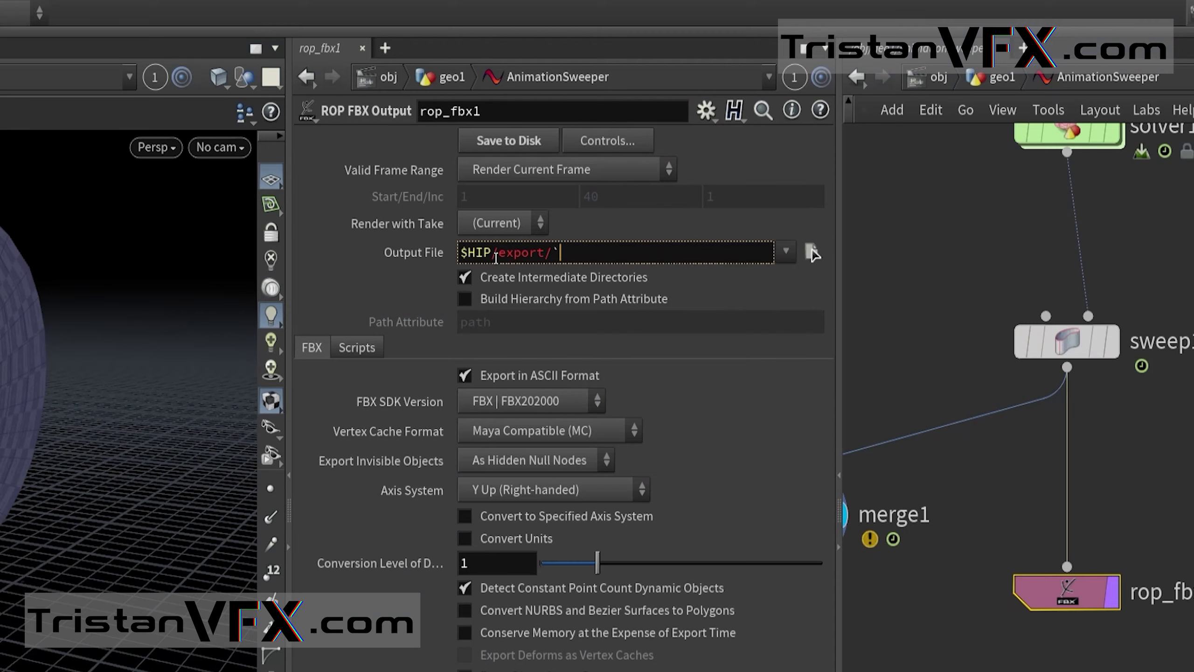
{"action": "type", "text": "details(op"}
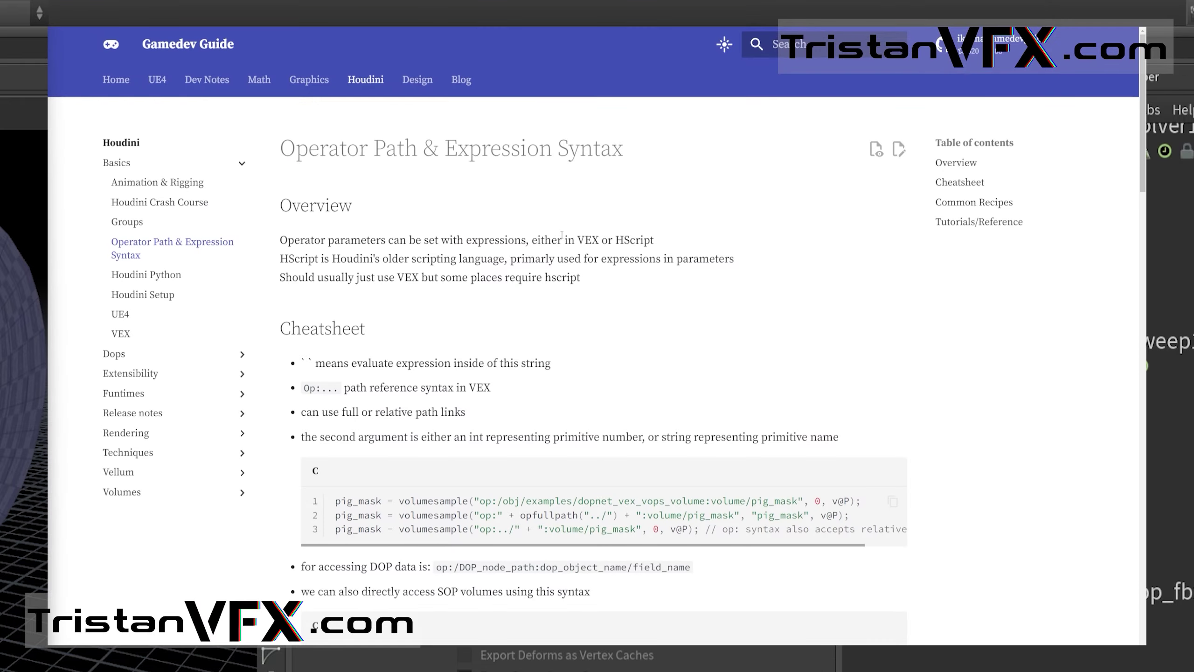
{"action": "scroll", "coordinate": [633, 266], "scroll_direction": "down", "scroll_amount": 10}
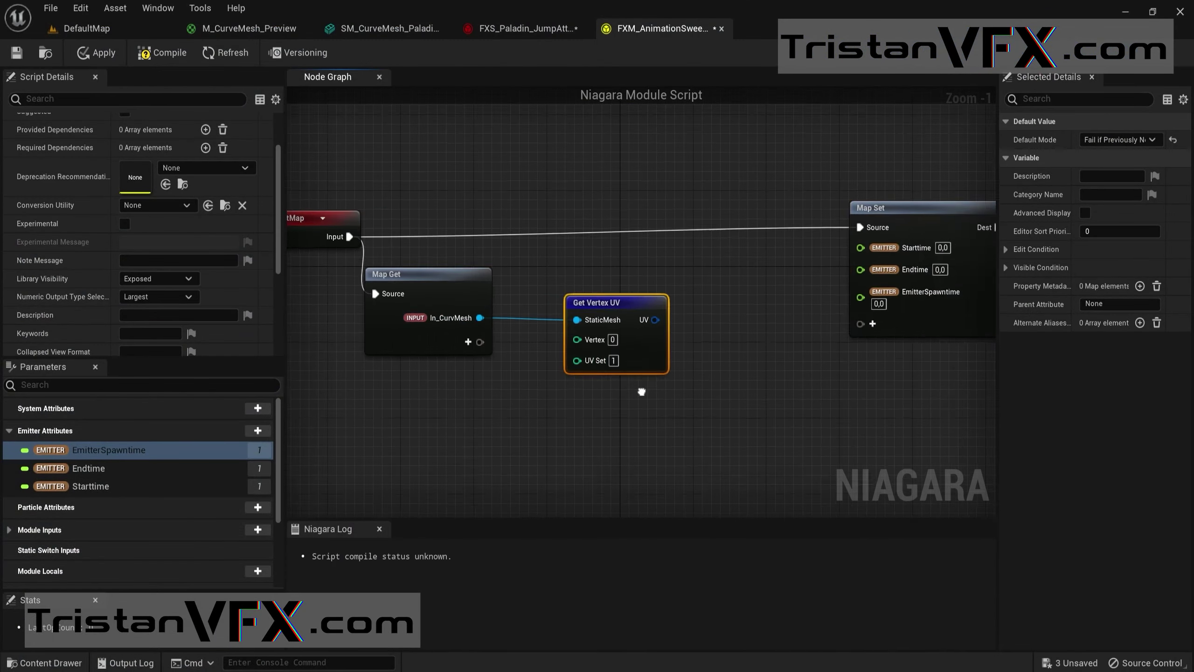
{"action": "left_click_drag", "start_coordinate": [619, 374], "coordinate": [648, 366]}
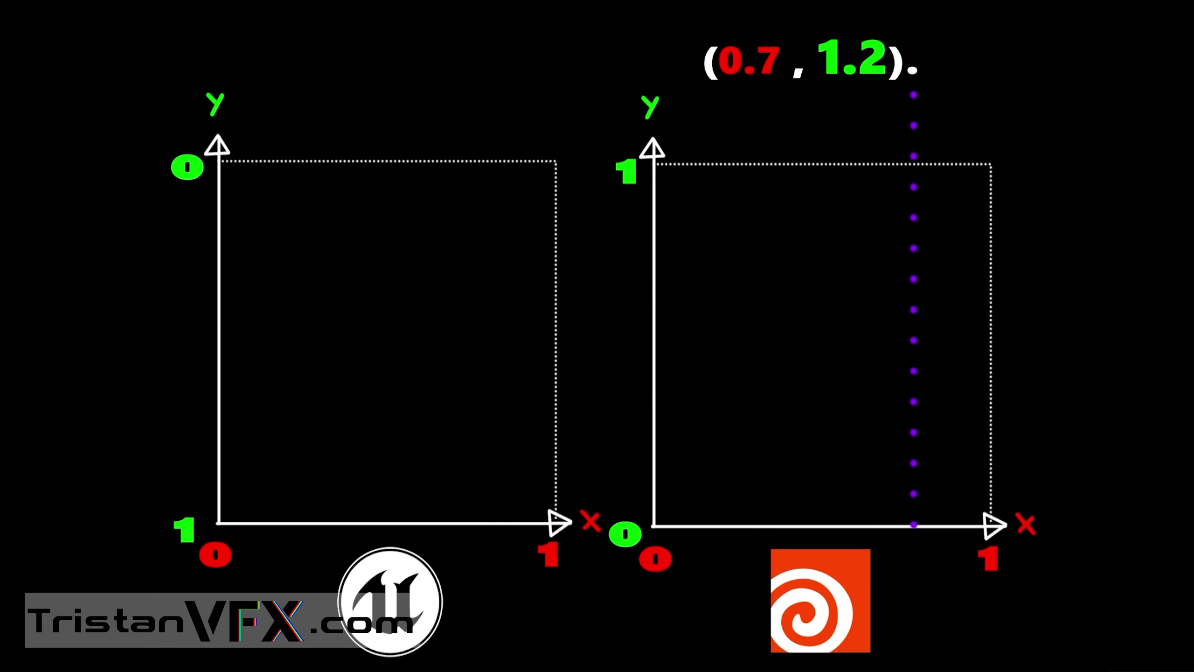